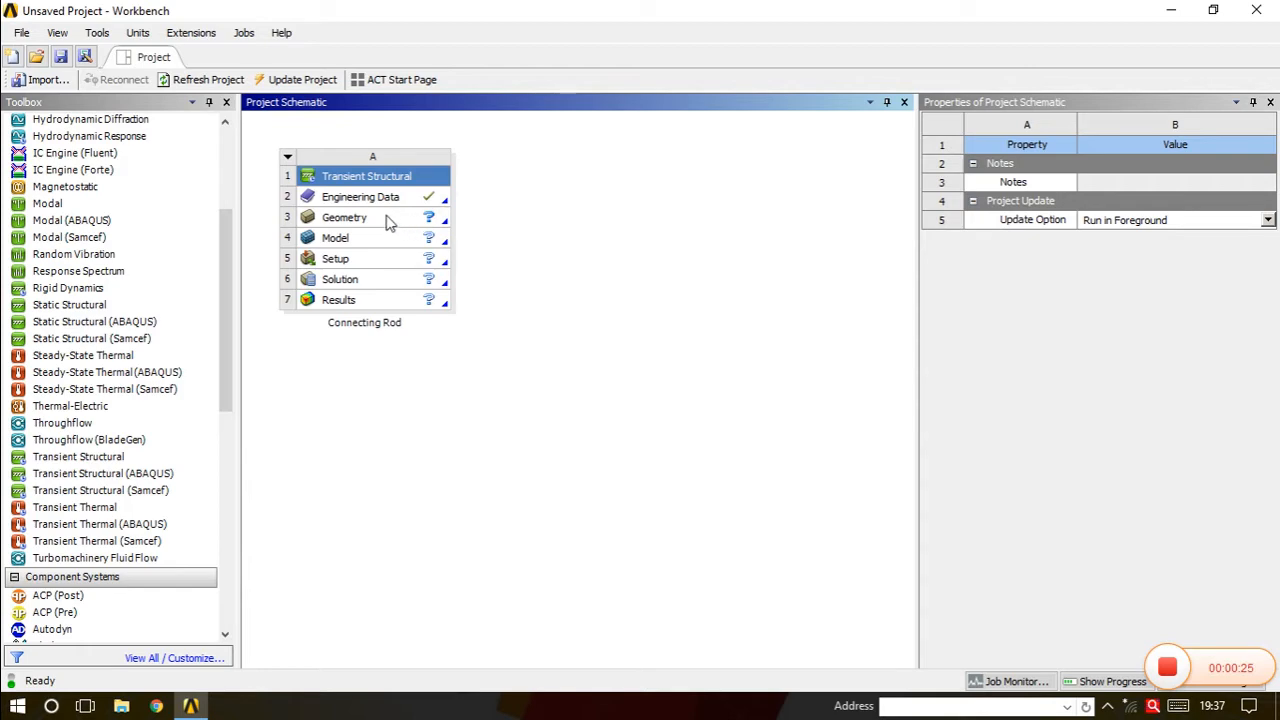
Open the geometry in DesignModeler and import the external Engine.igs assembly file.
left_click(389, 219)
double_click(389, 219)
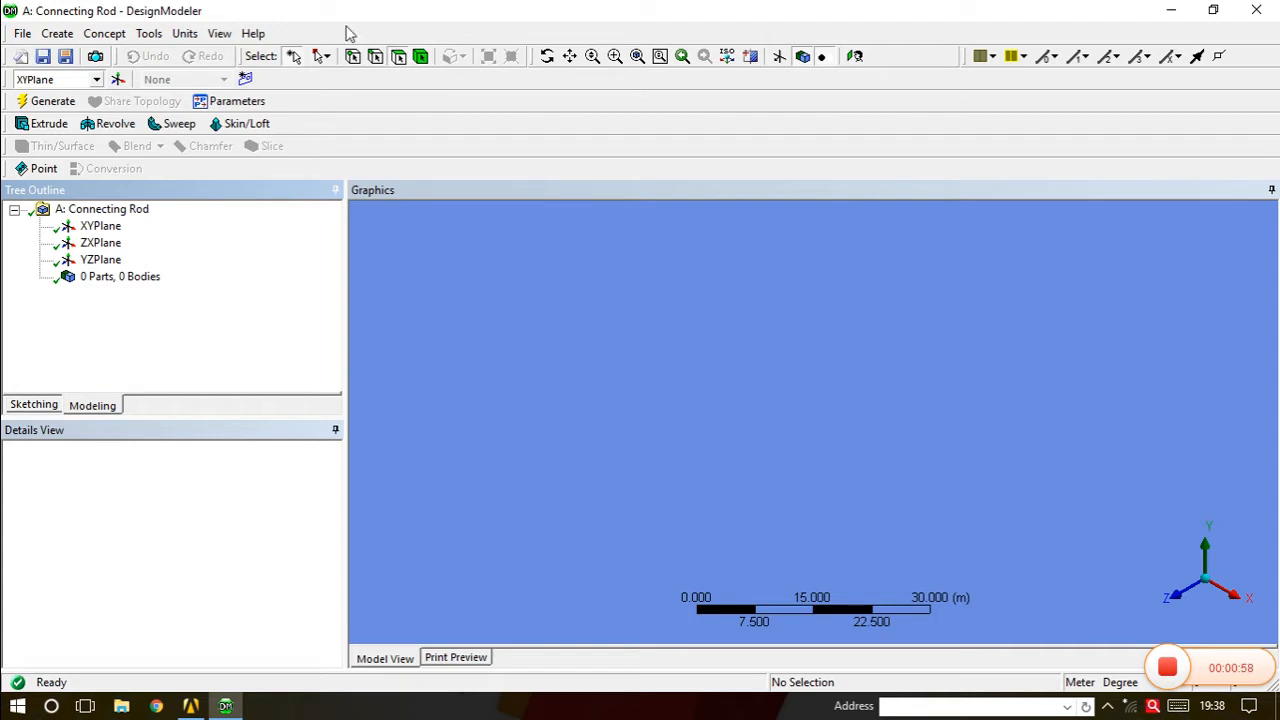
left_click(22, 33)
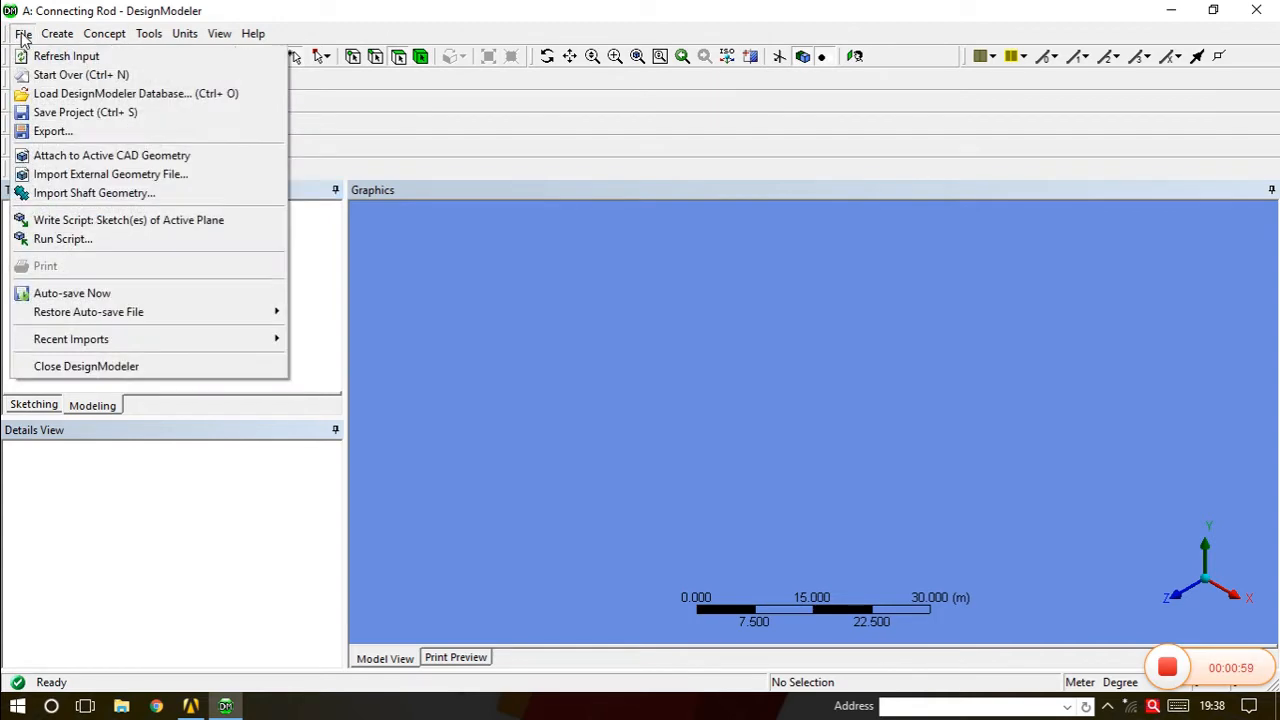
left_click(60, 176)
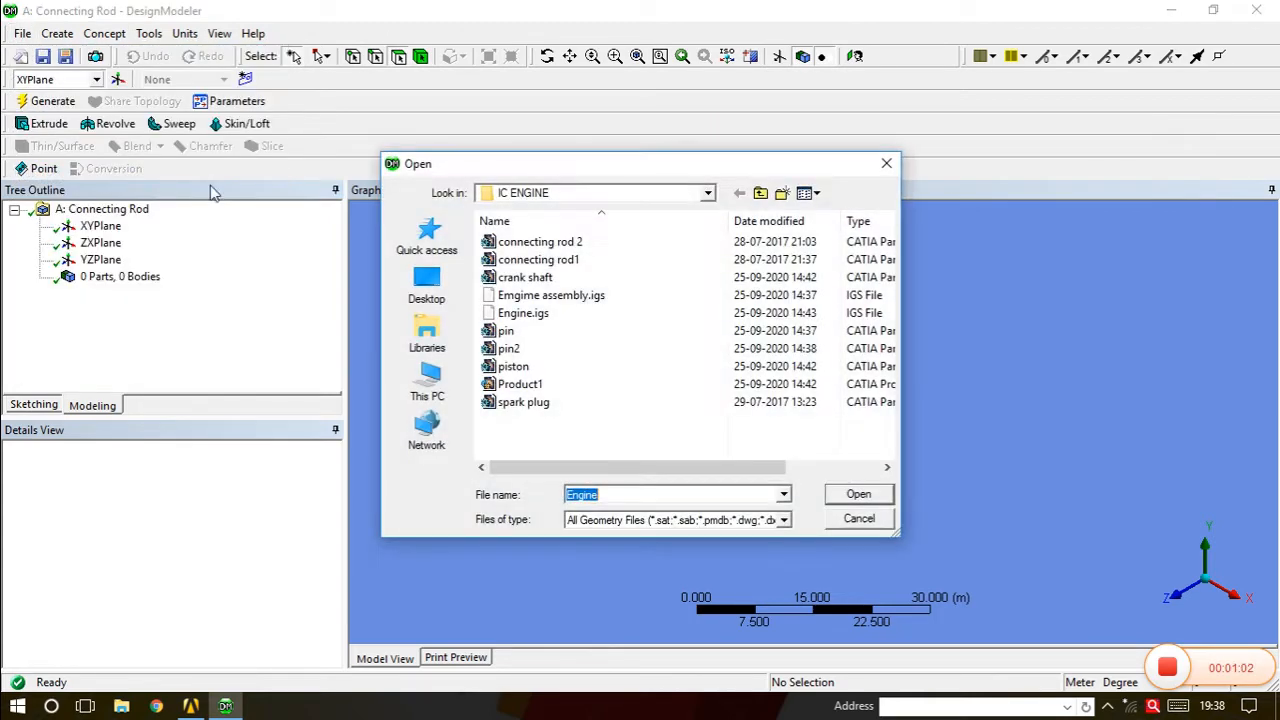
left_click(541, 316)
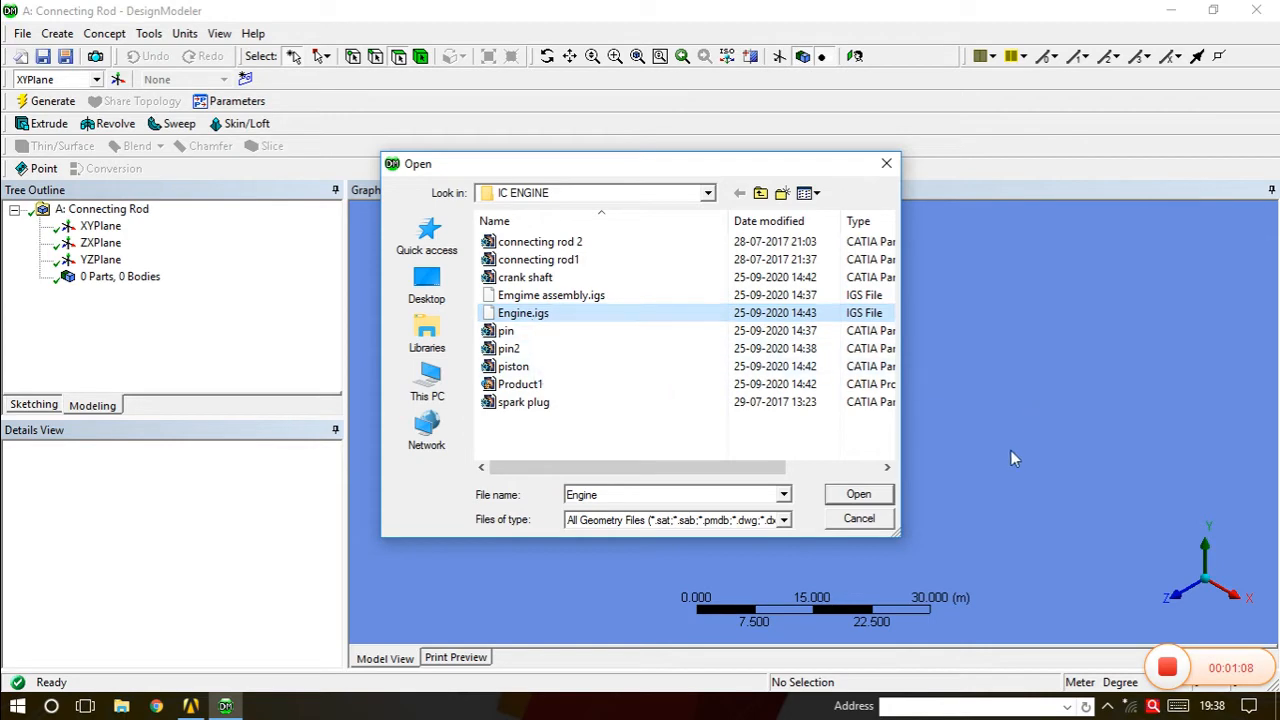
left_click(858, 496)
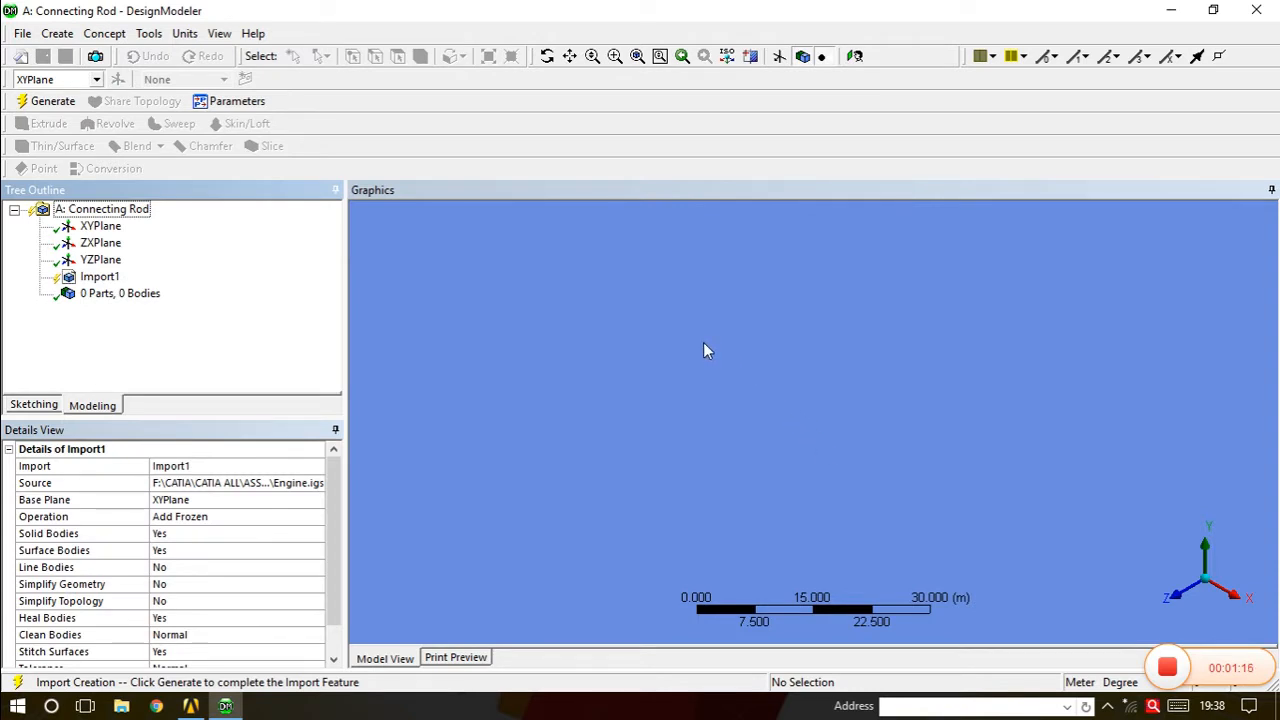
Generate Import1 to load the engine as 5 parts, 5 bodies, and expand the body list.
left_click(52, 101)
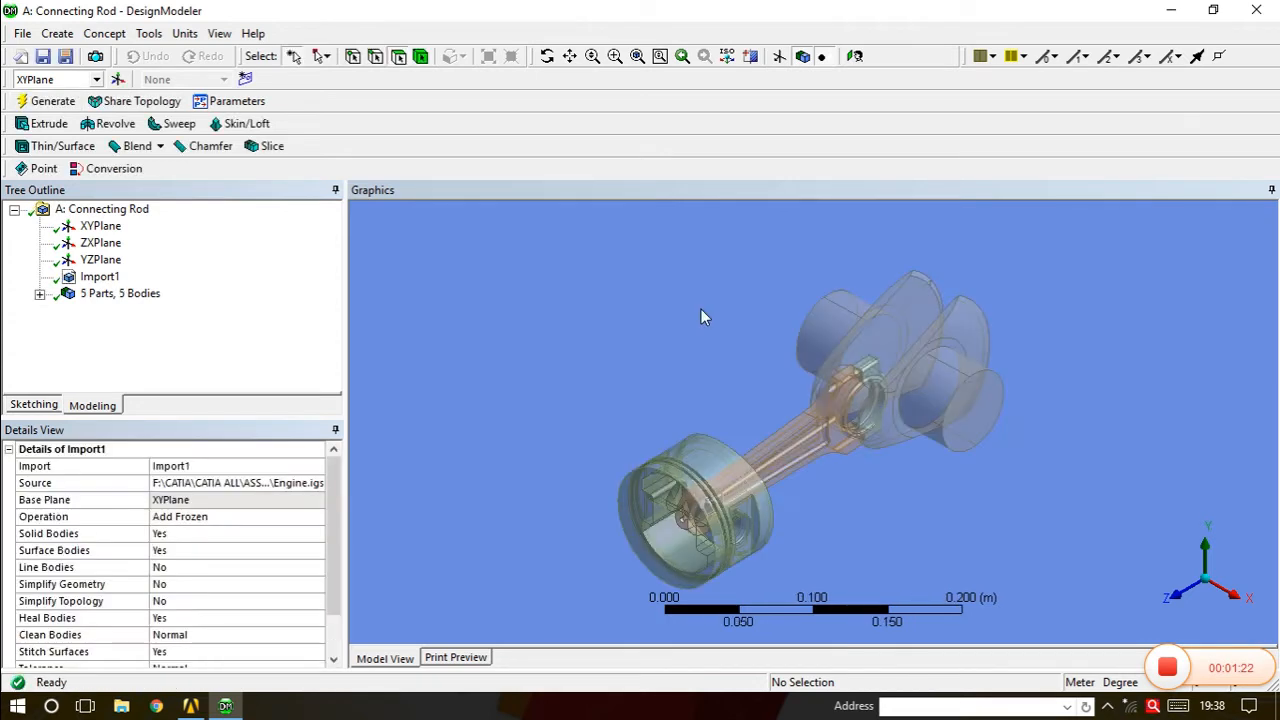
middle_click_drag(800, 468, 819, 384)
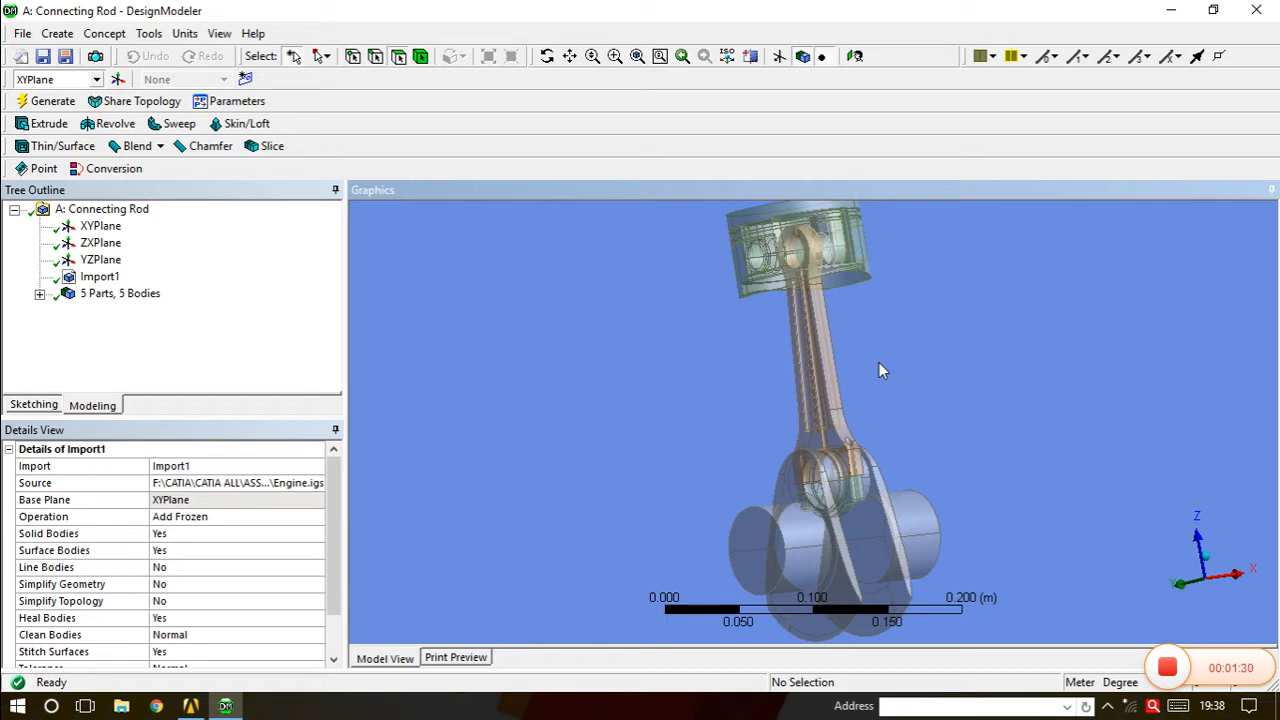
left_click(40, 293)
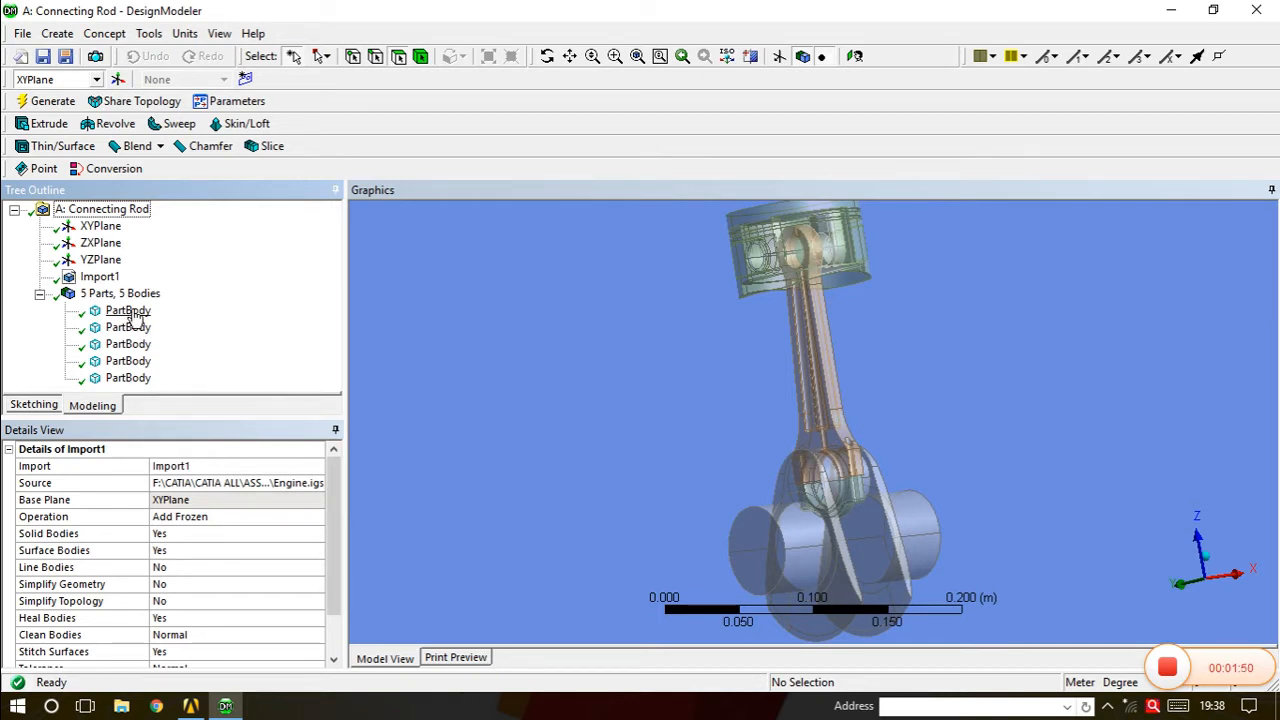
Rename the first PartBody to CrankShaft.
left_click(130, 311)
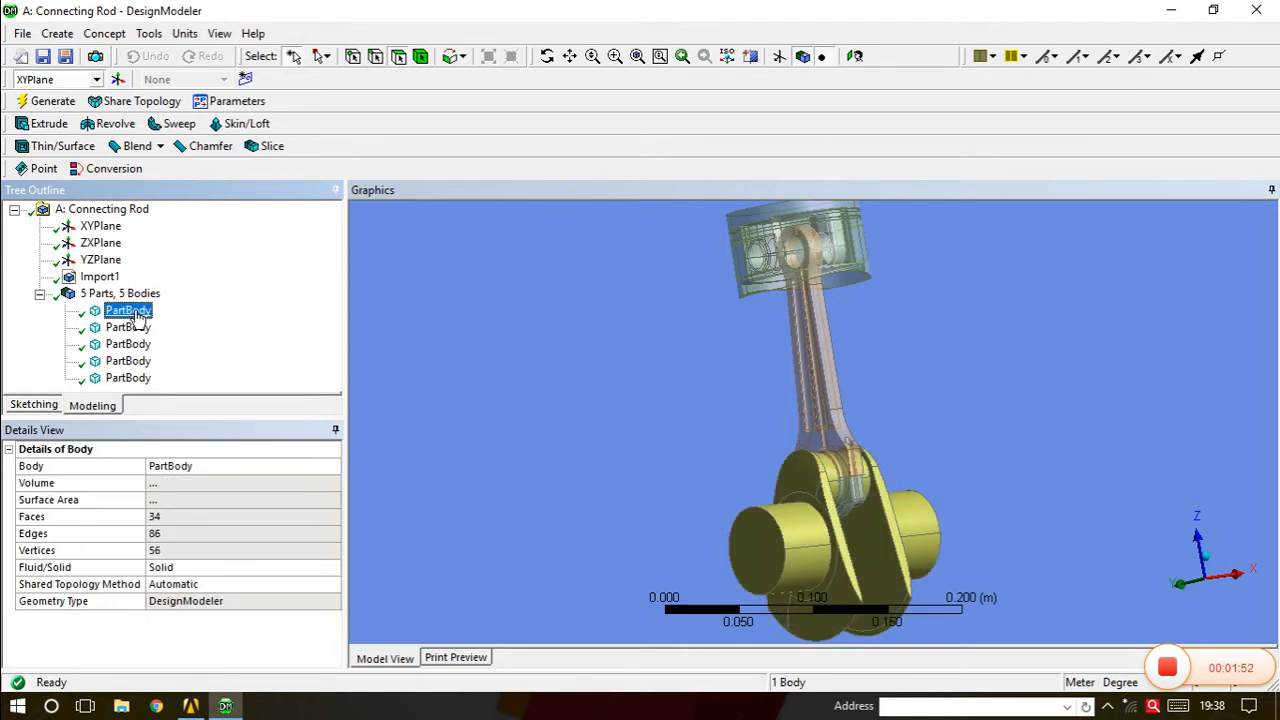
right_click(136, 316)
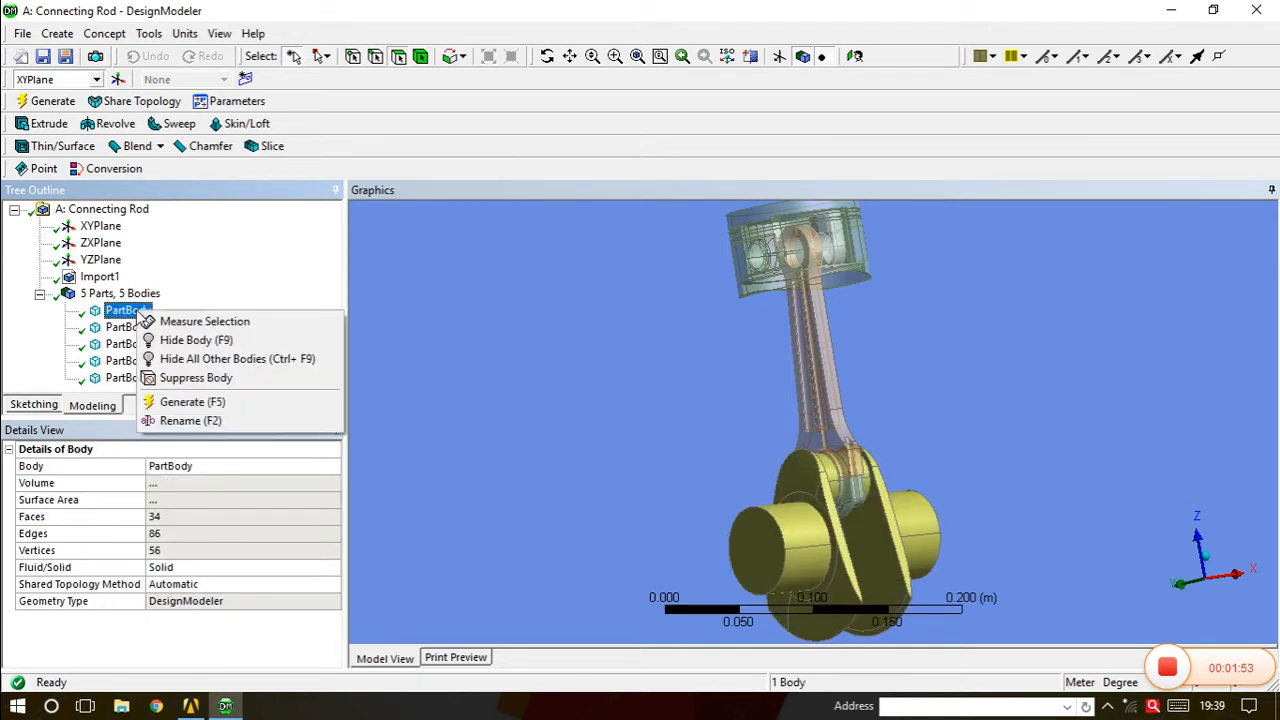
left_click(183, 420)
type("Crank")
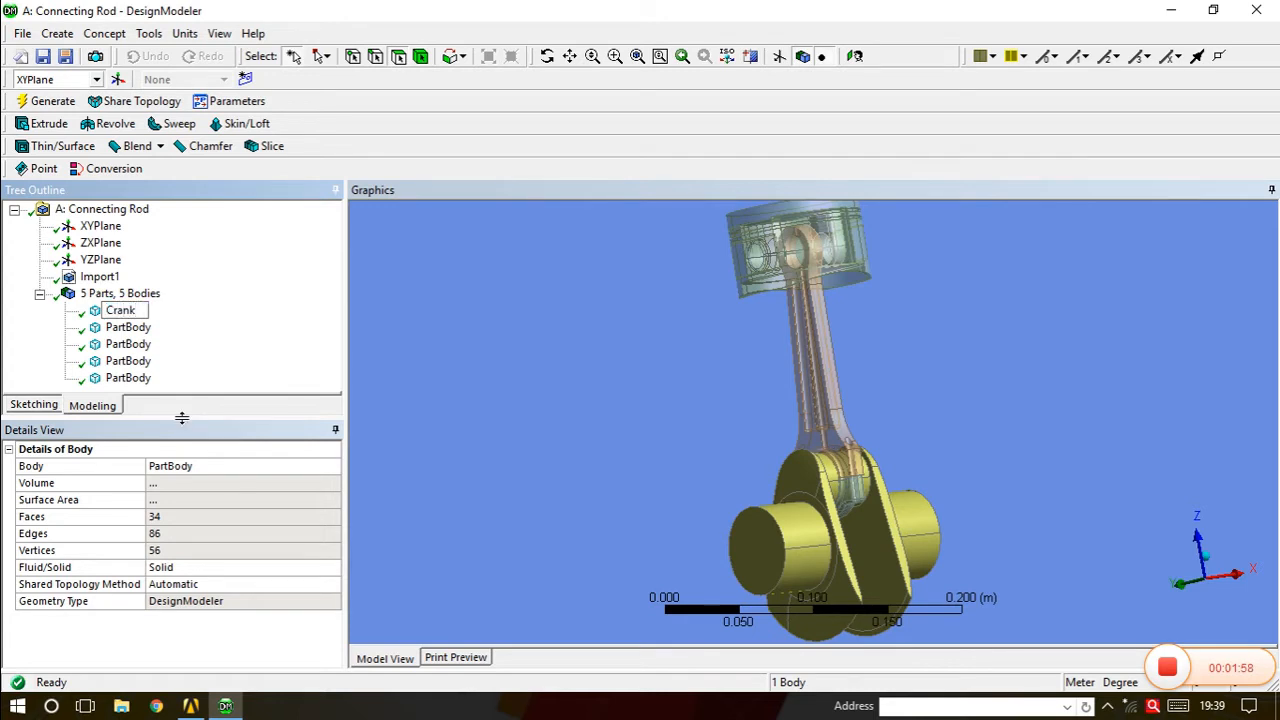
type("Shaft")
left_click(128, 330)
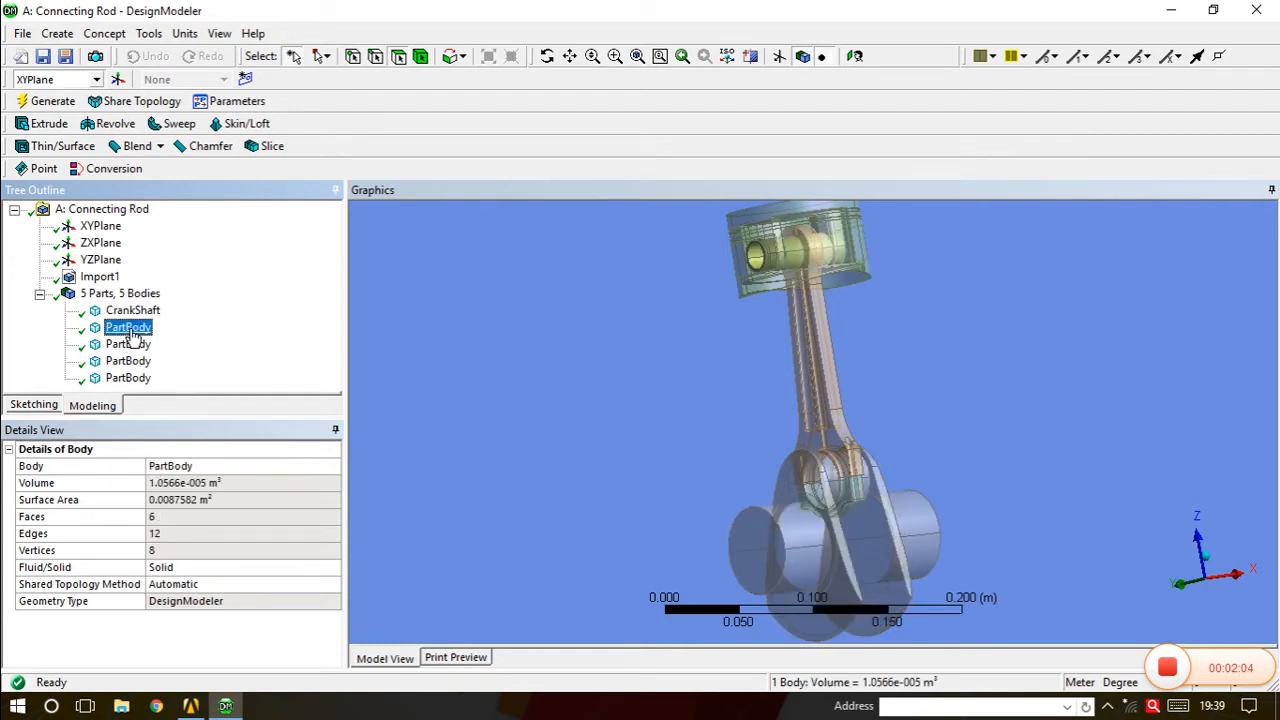
Select the remaining bodies in turn to identify the piston and small block.
left_click(130, 345)
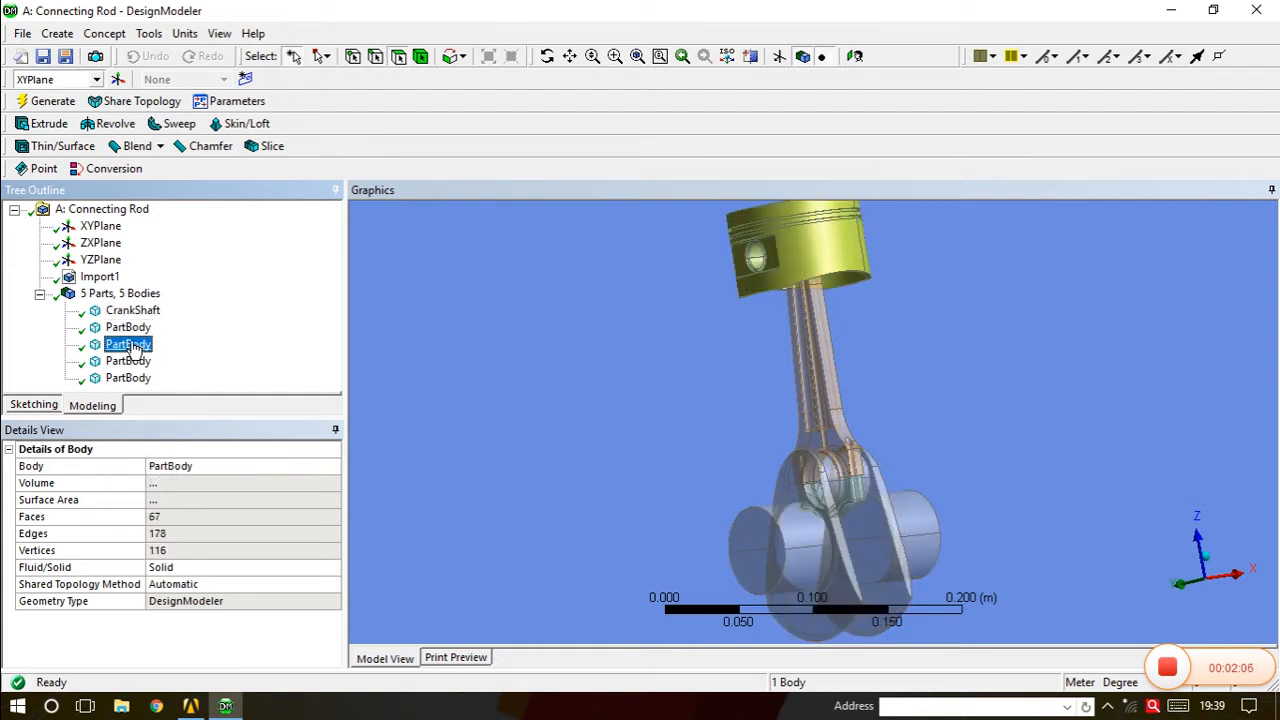
left_click(131, 311)
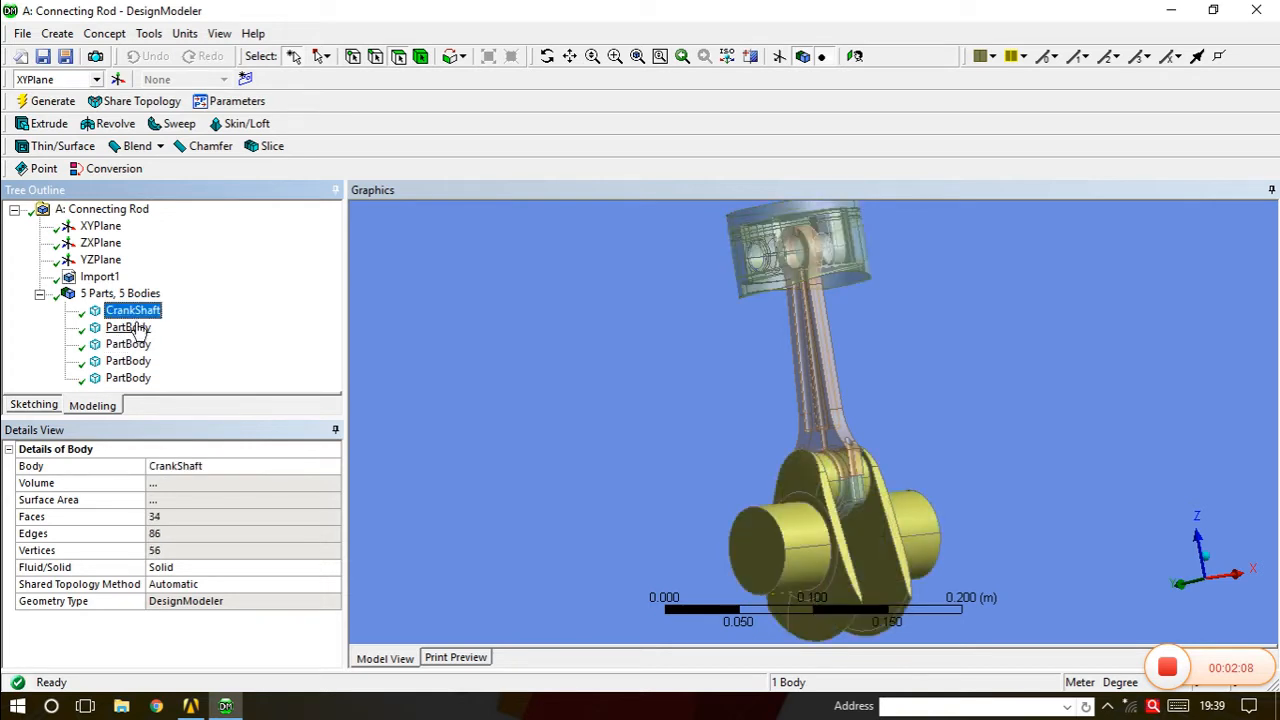
left_click(130, 328)
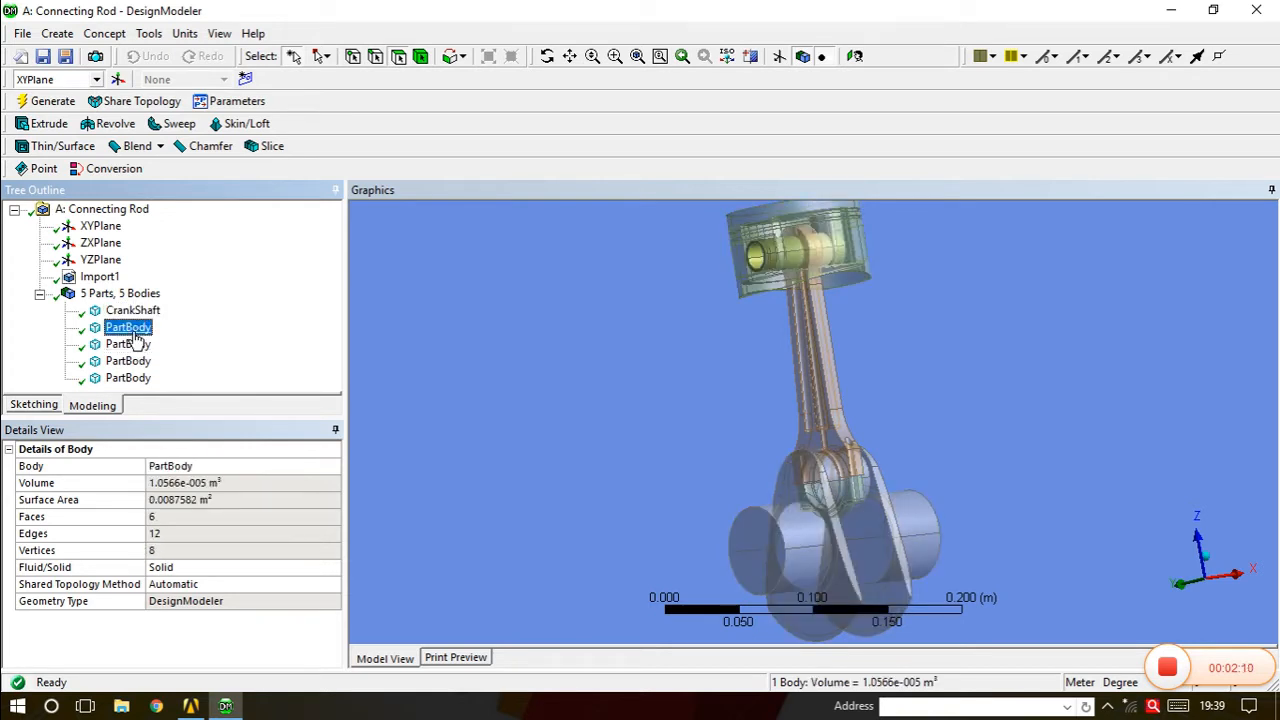
left_click(135, 344)
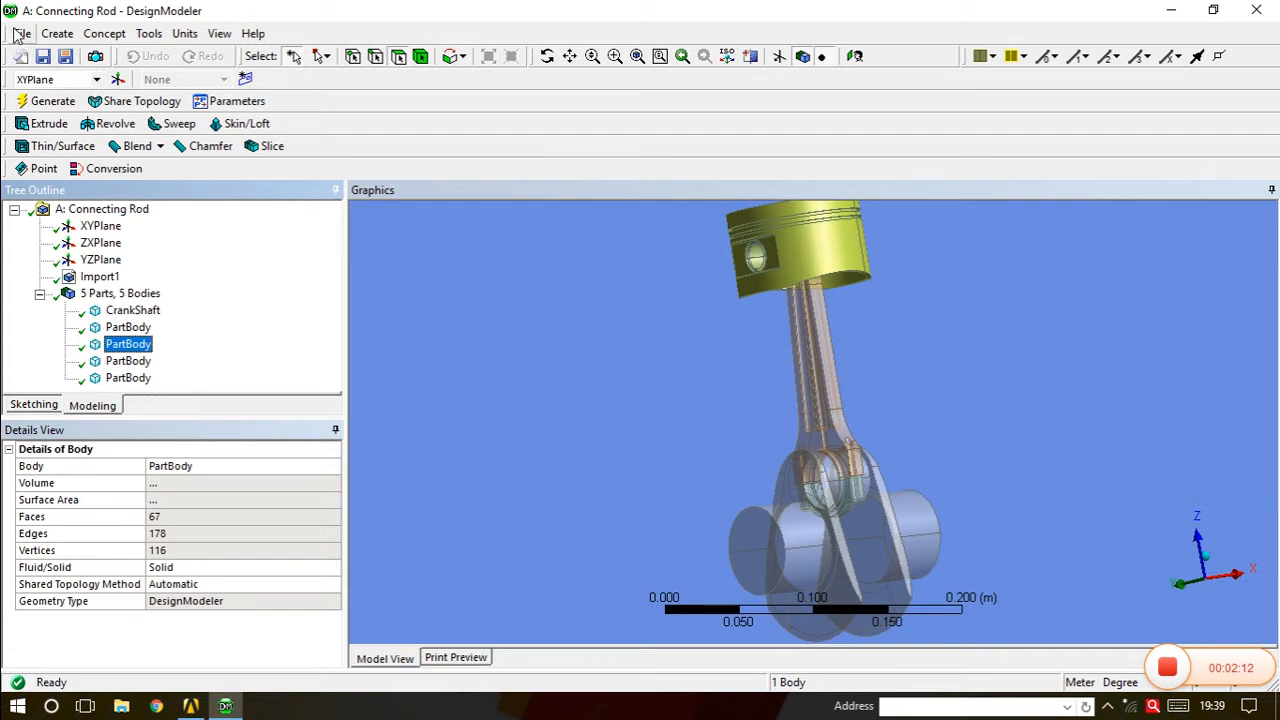
left_click(58, 33)
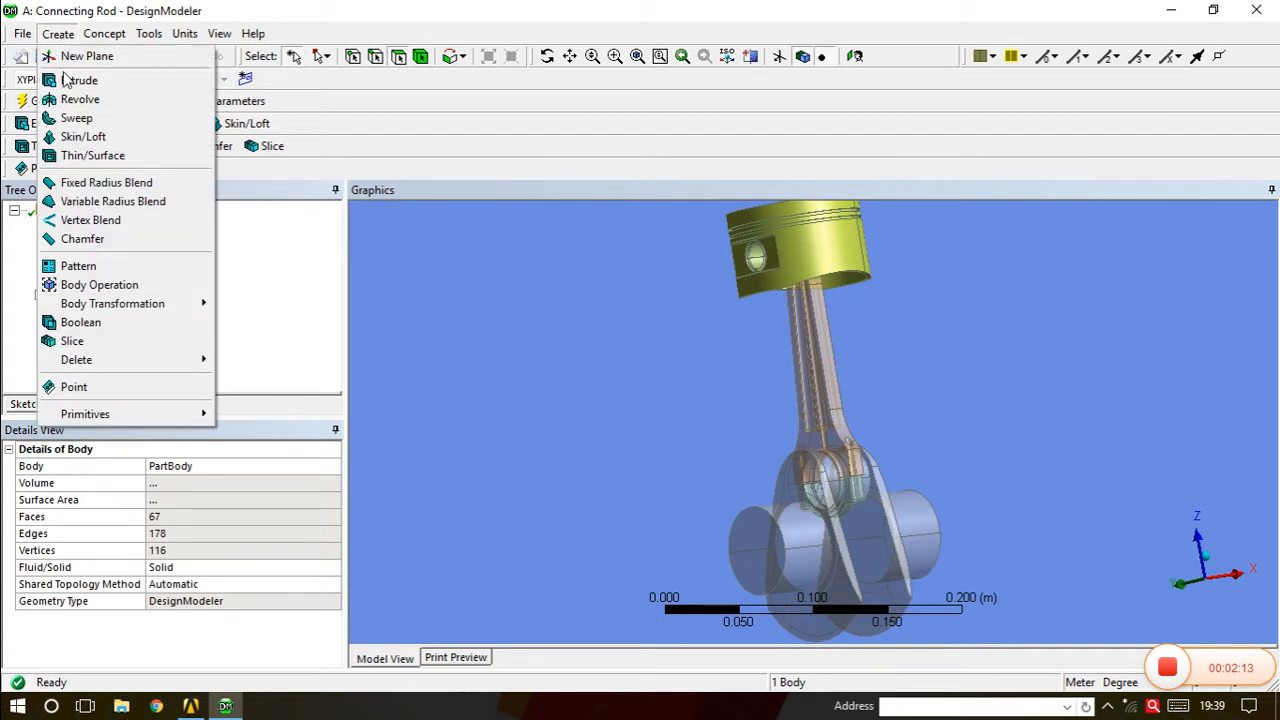
Unite the small block and piston bodies with a Boolean Unite, leaving four bodies.
left_click(95, 324)
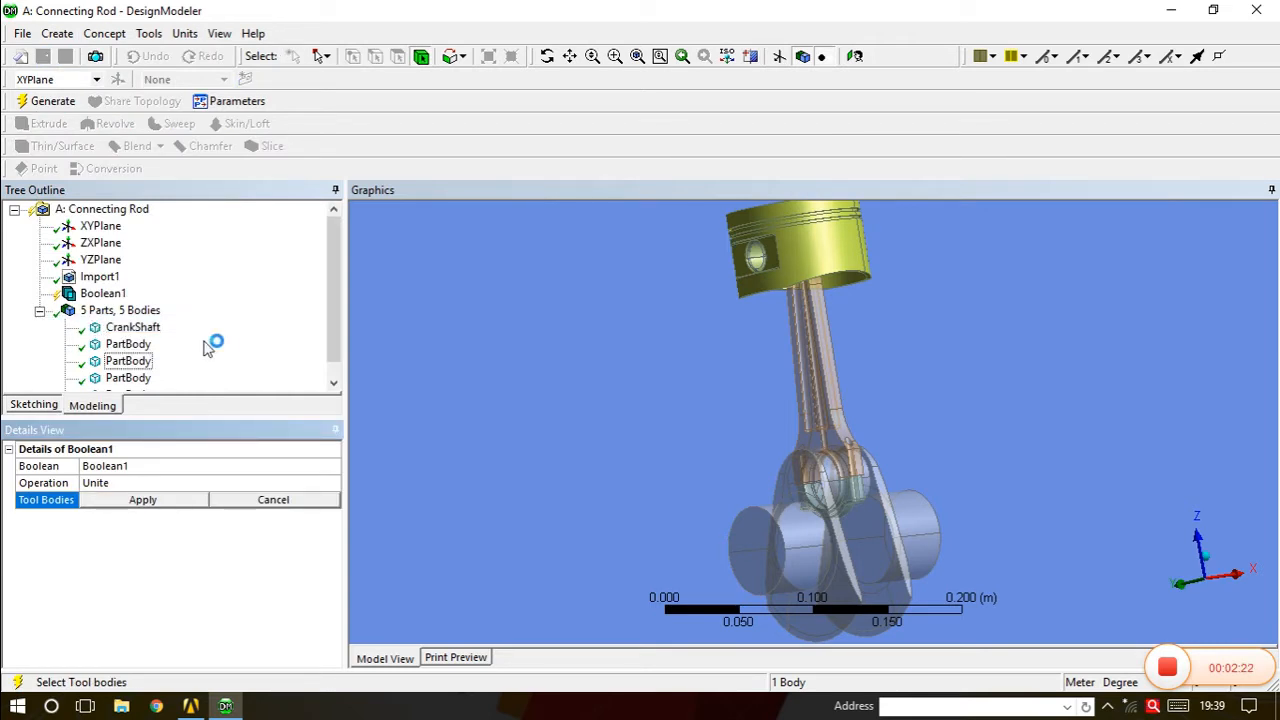
left_click(132, 345)
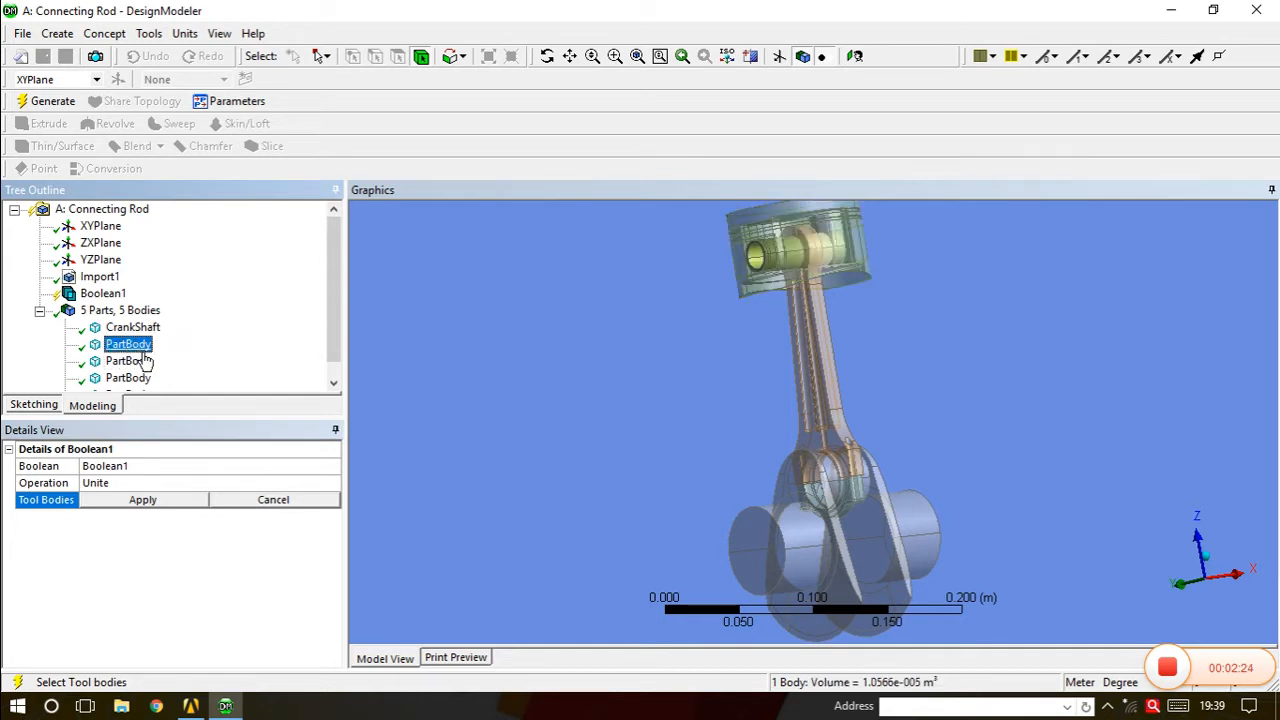
left_click(139, 364, "ctrl")
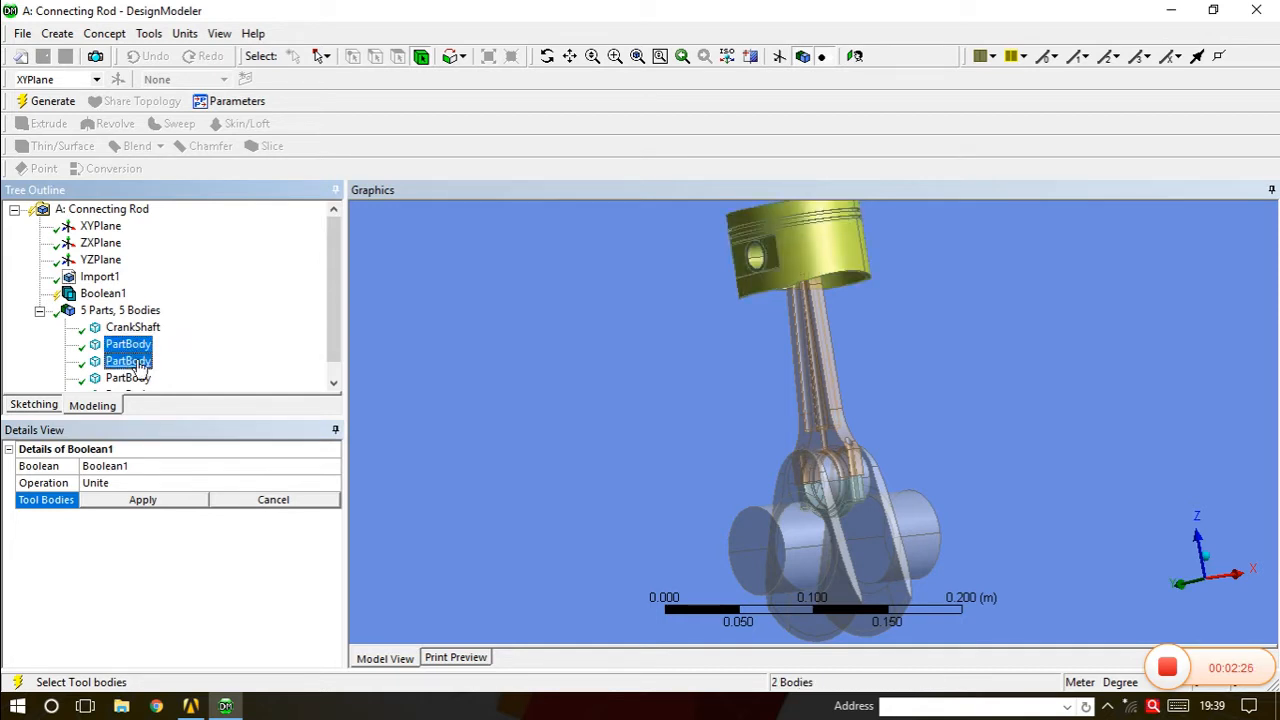
left_click(150, 500)
left_click(45, 101)
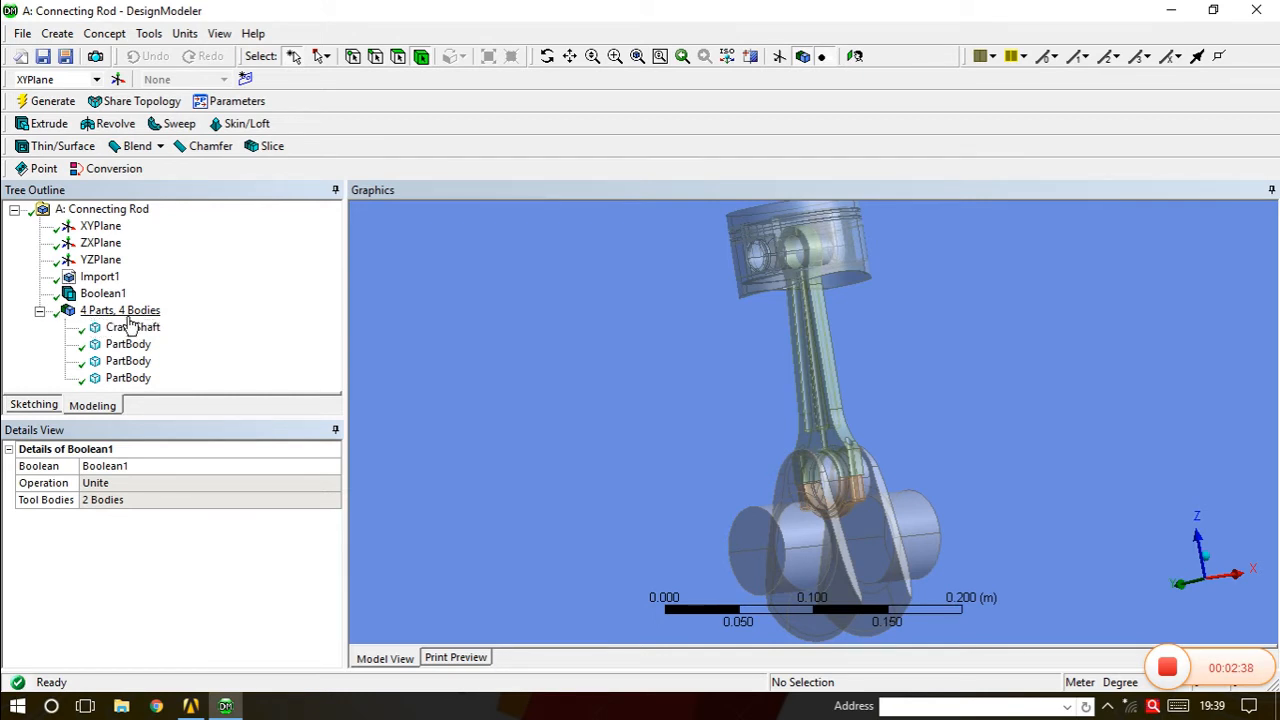
Rename the merged 73-face body to Piston.
left_click(128, 346)
middle_click_drag(825, 281, 795, 286)
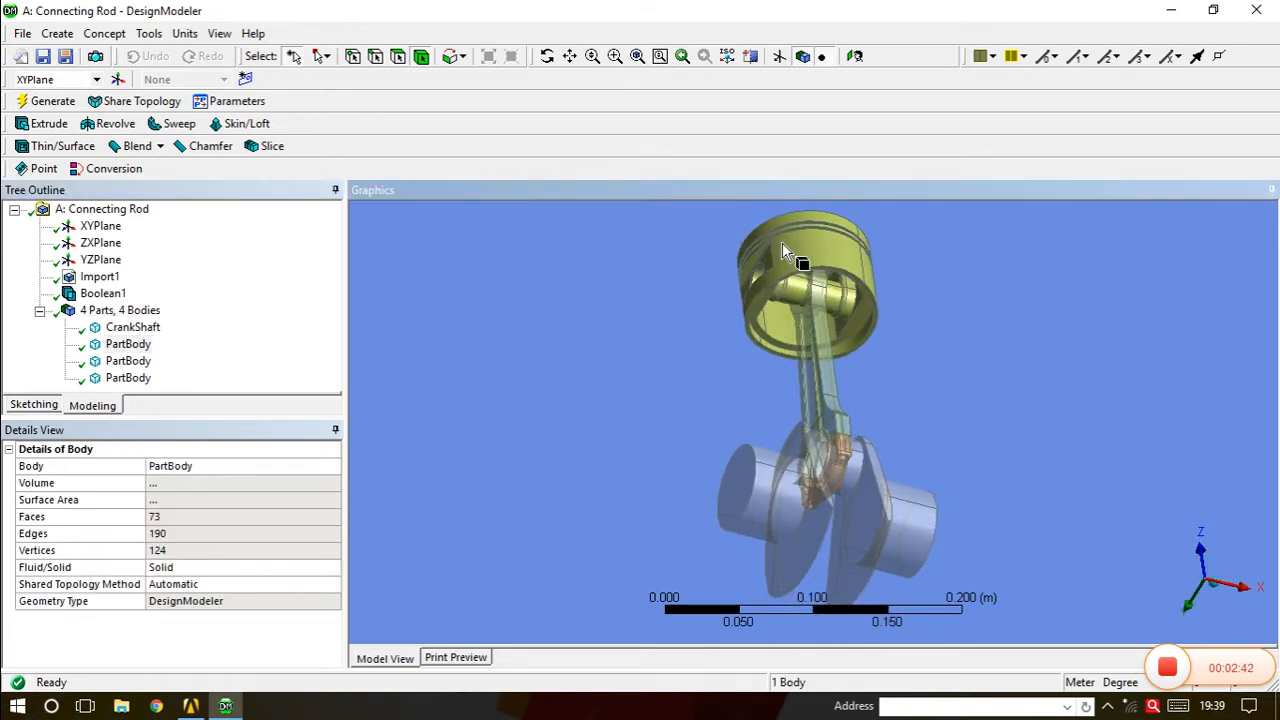
middle_click_drag(781, 242, 792, 322)
left_click(136, 345)
right_click(141, 347)
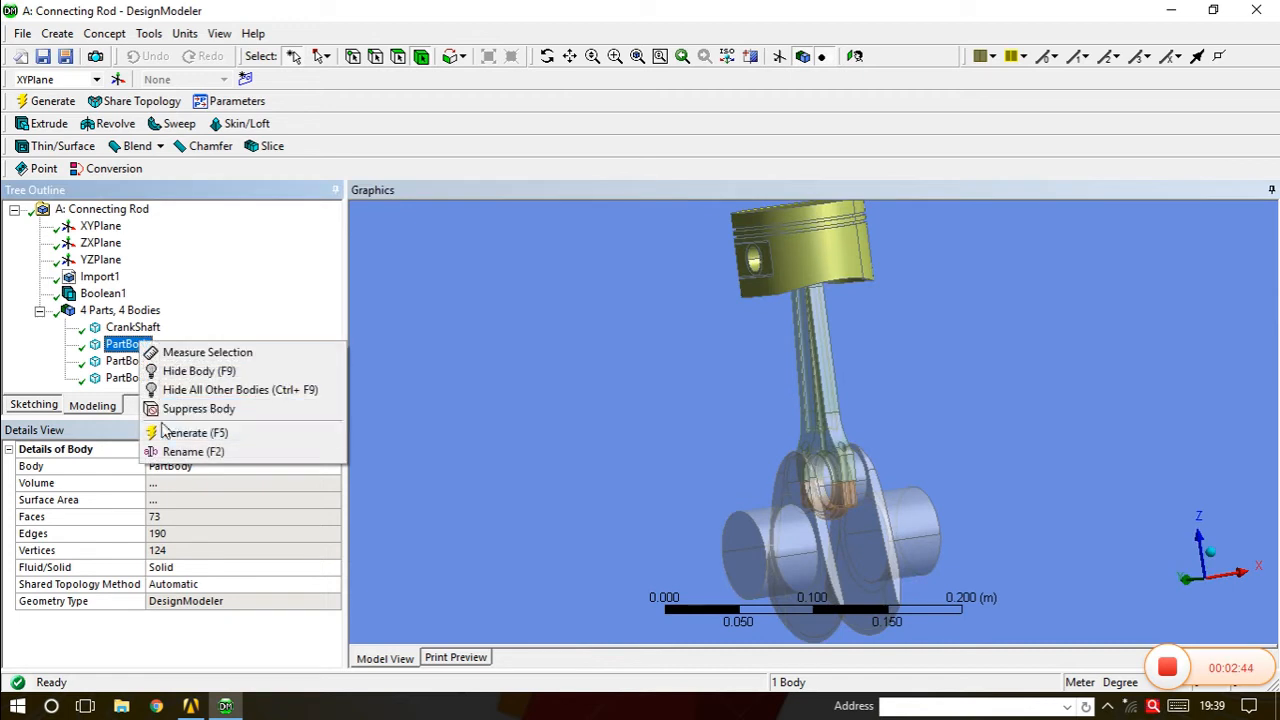
left_click(172, 454)
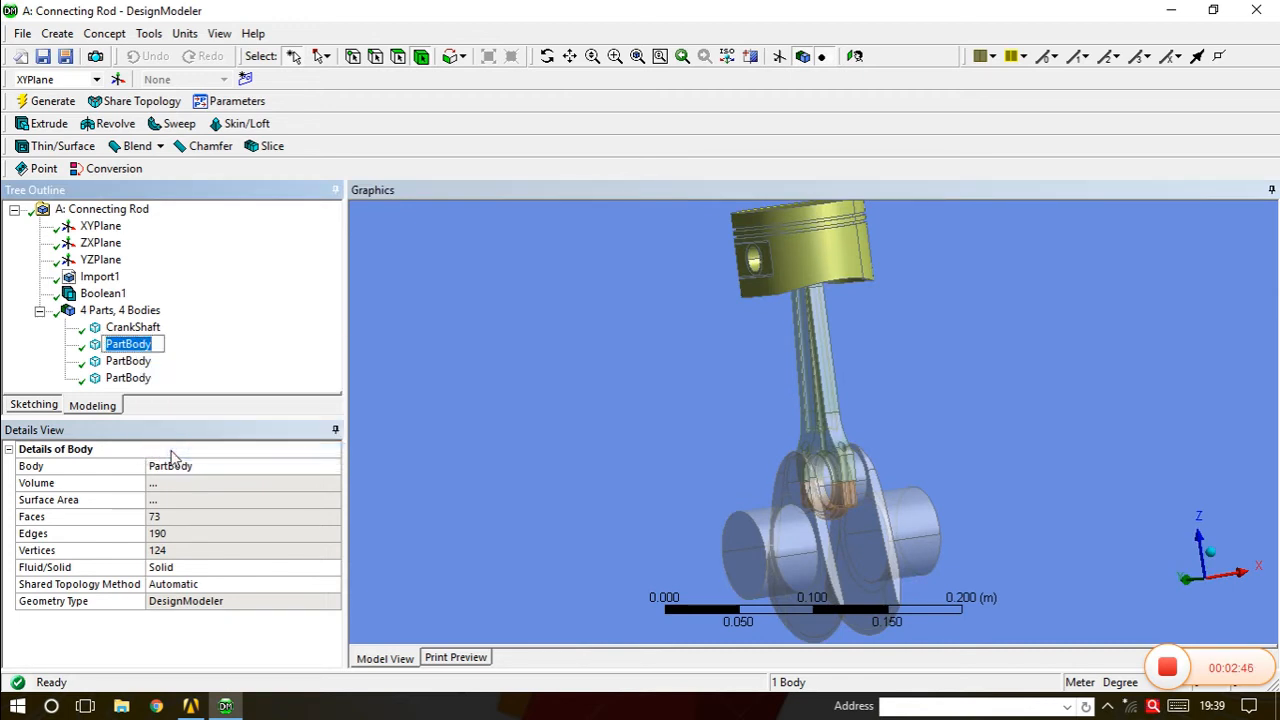
type("Pistion")
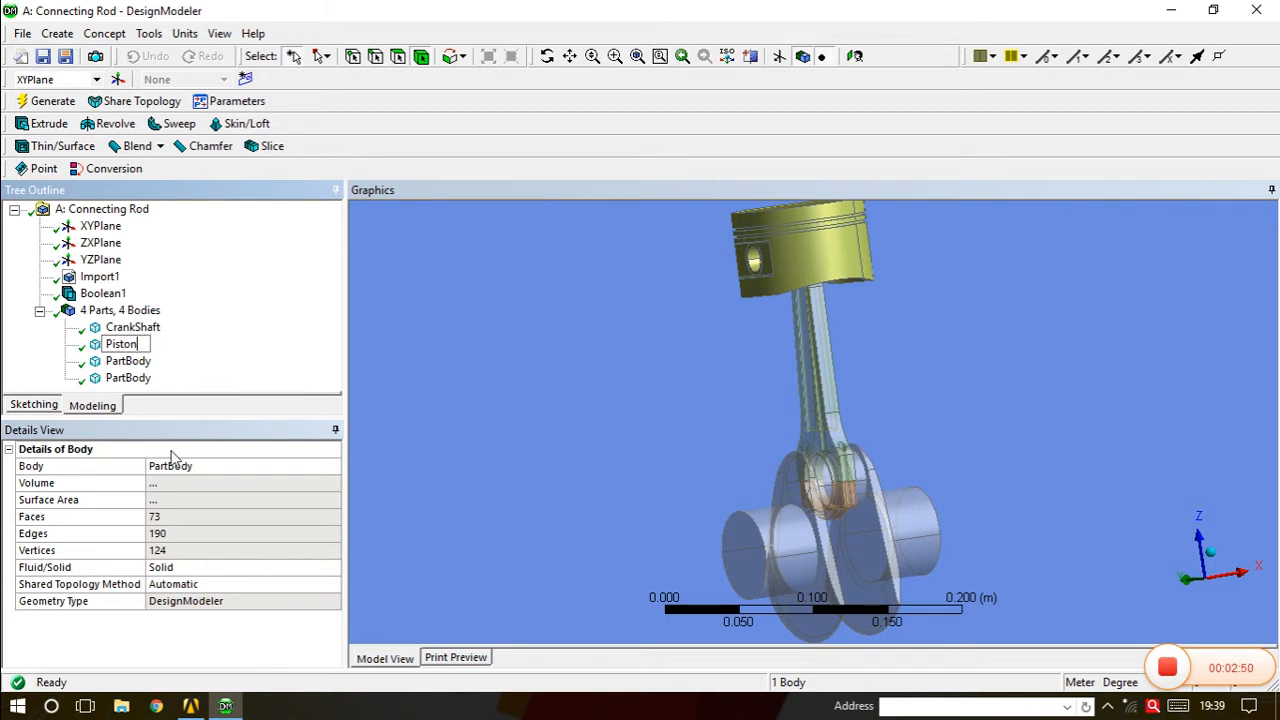
left_click(250, 309)
Select the connecting rod and bearing shell bodies to identify the rod pieces.
left_click(128, 361)
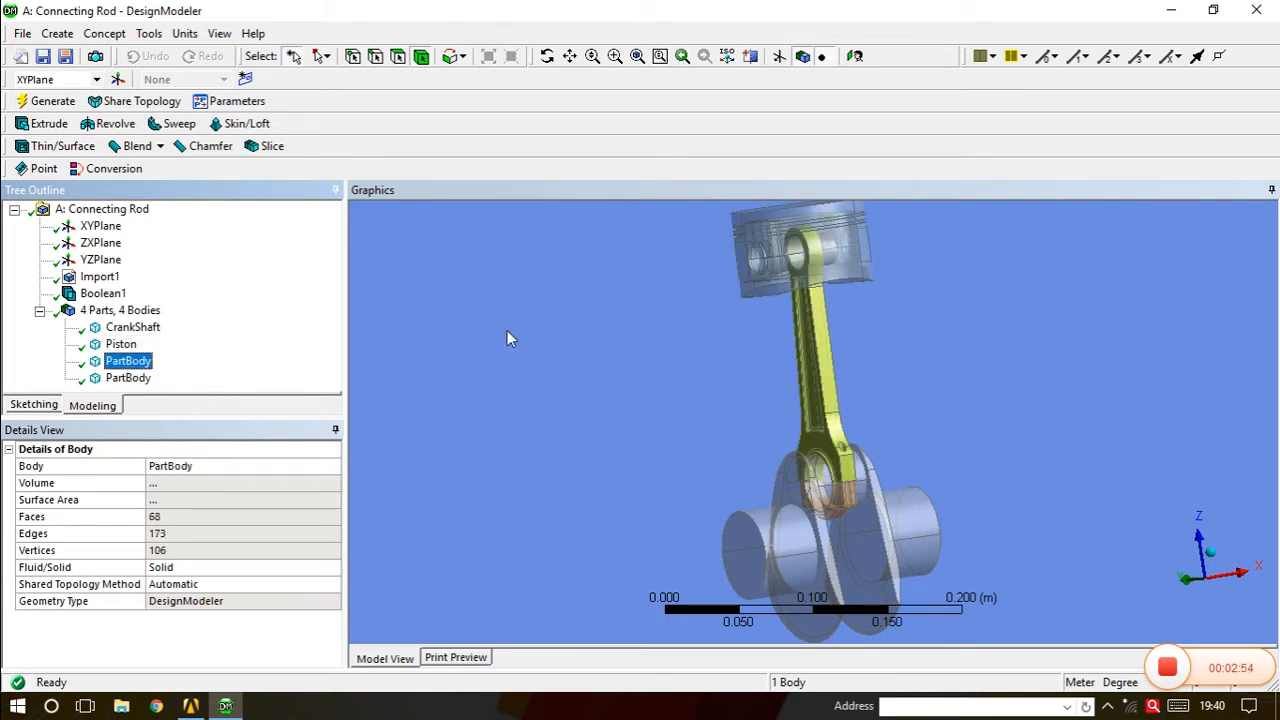
left_click(140, 379)
left_click(139, 363)
left_click(142, 379)
left_click(130, 346)
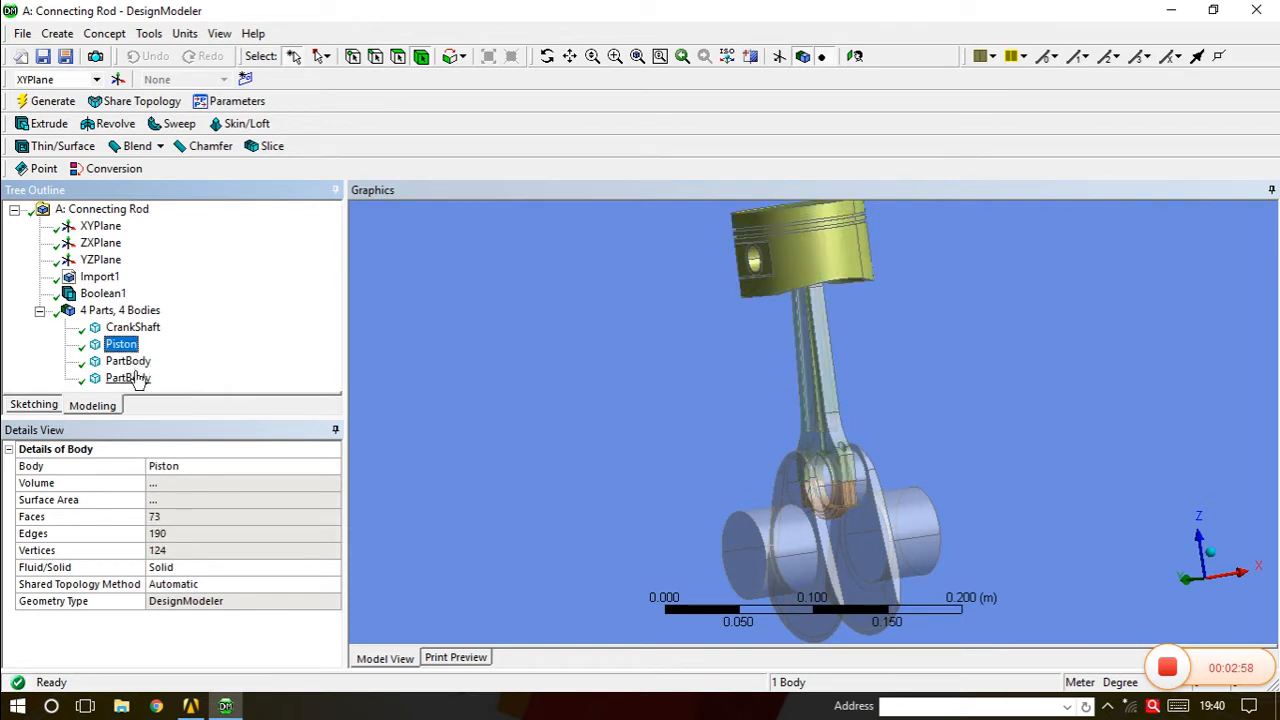
left_click(132, 362)
left_click(140, 379)
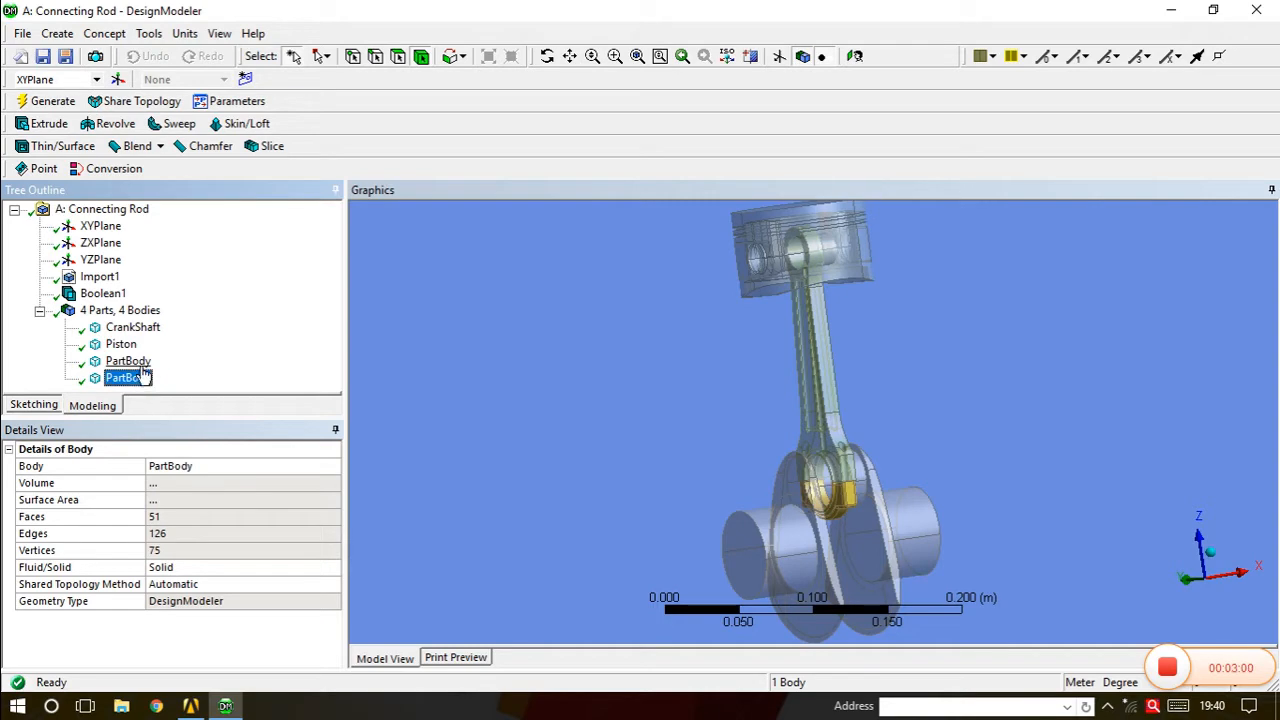
left_click(141, 364)
Unite the connecting rod and bearing shell into one body with a second Boolean Unite.
left_click(57, 33)
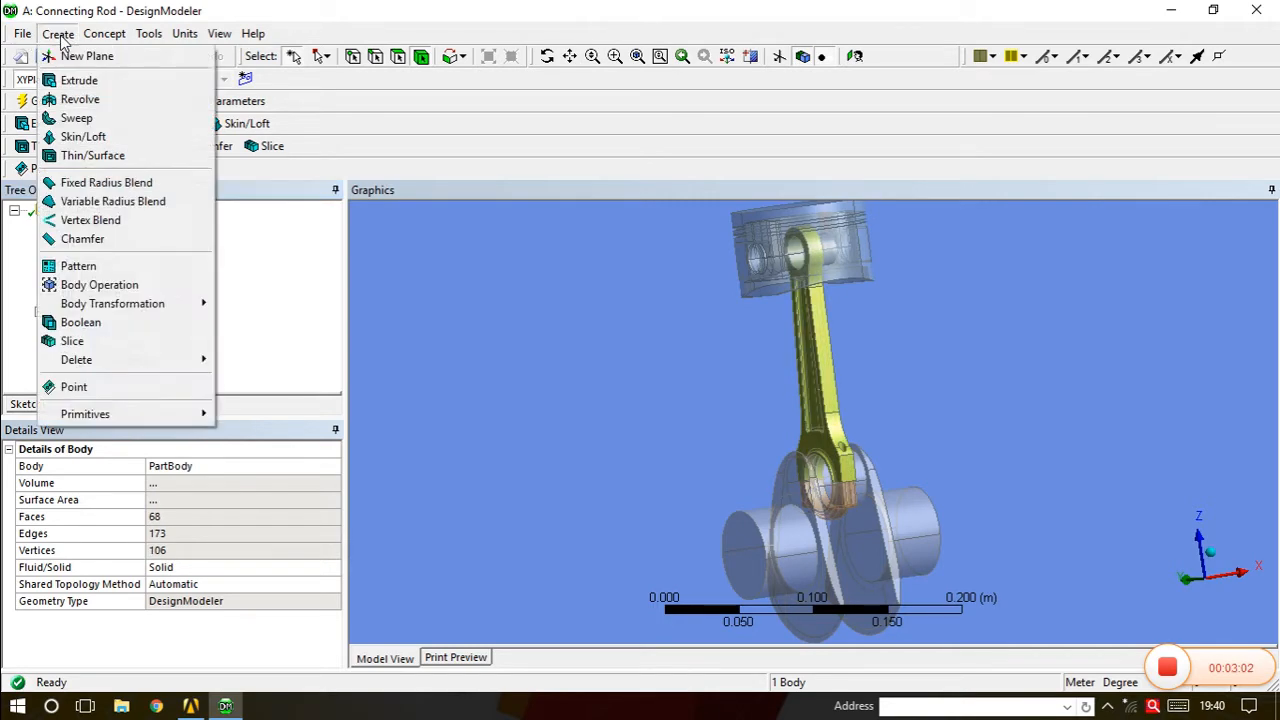
left_click(88, 322)
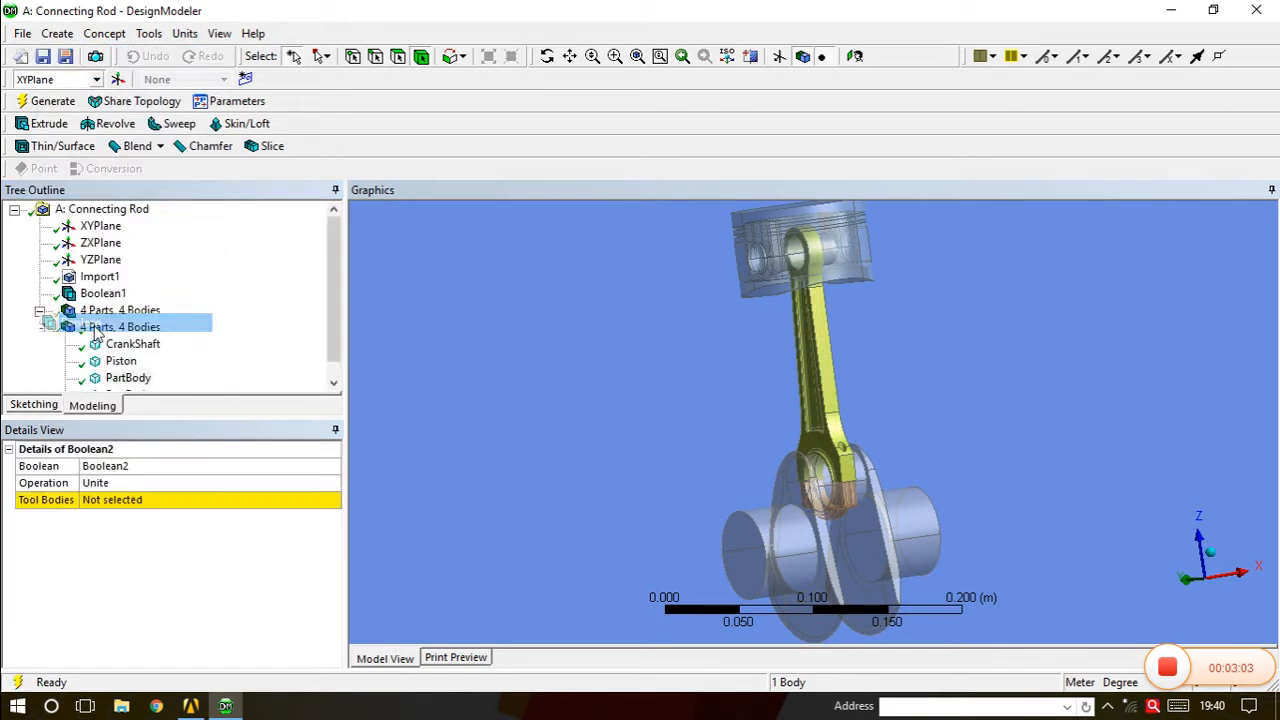
left_click(140, 377)
scroll(170, 368, "down", 1)
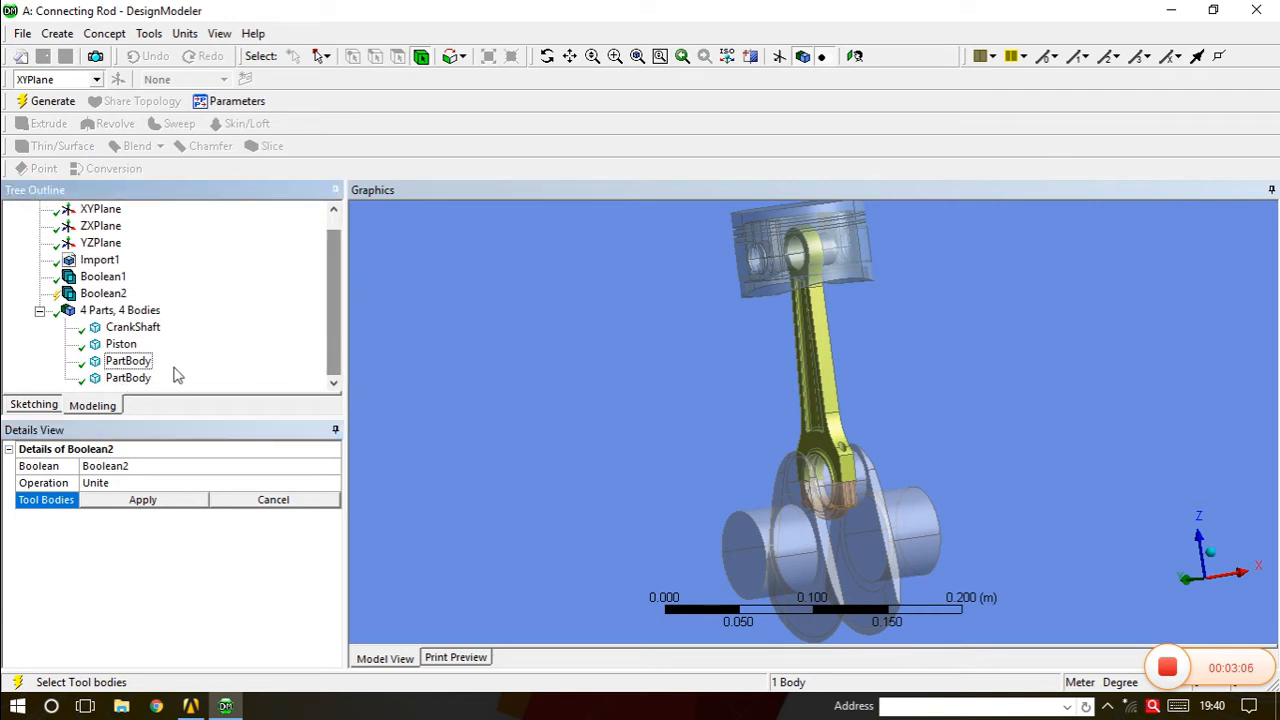
left_click(127, 377)
left_click(128, 360, "ctrl")
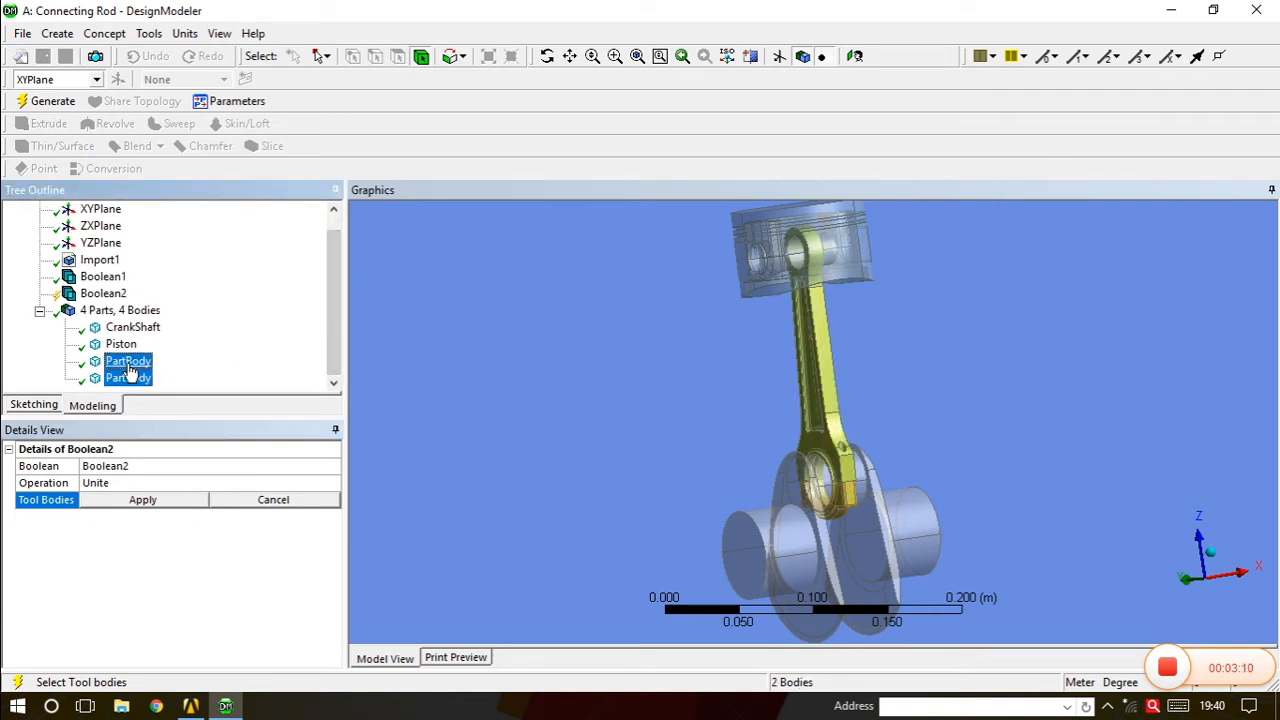
left_click(155, 499)
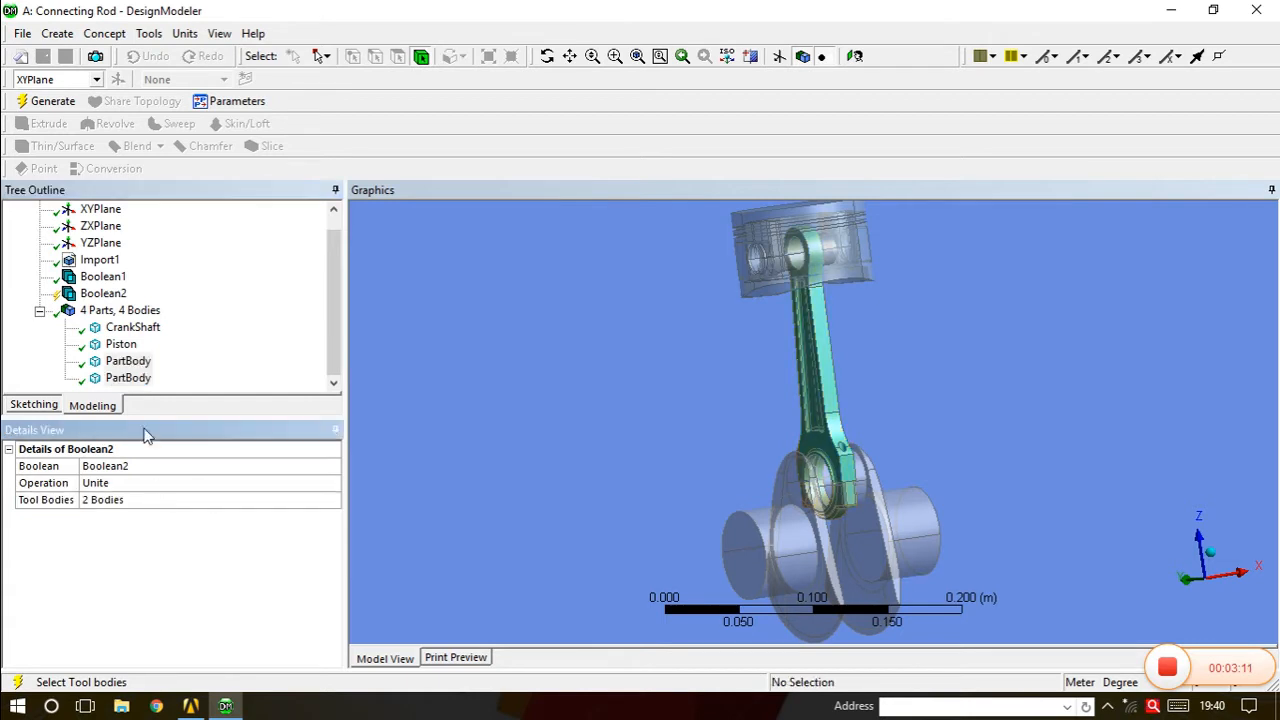
left_click(50, 101)
Rename the merged rod body to Connecting Rod.
right_click(128, 378)
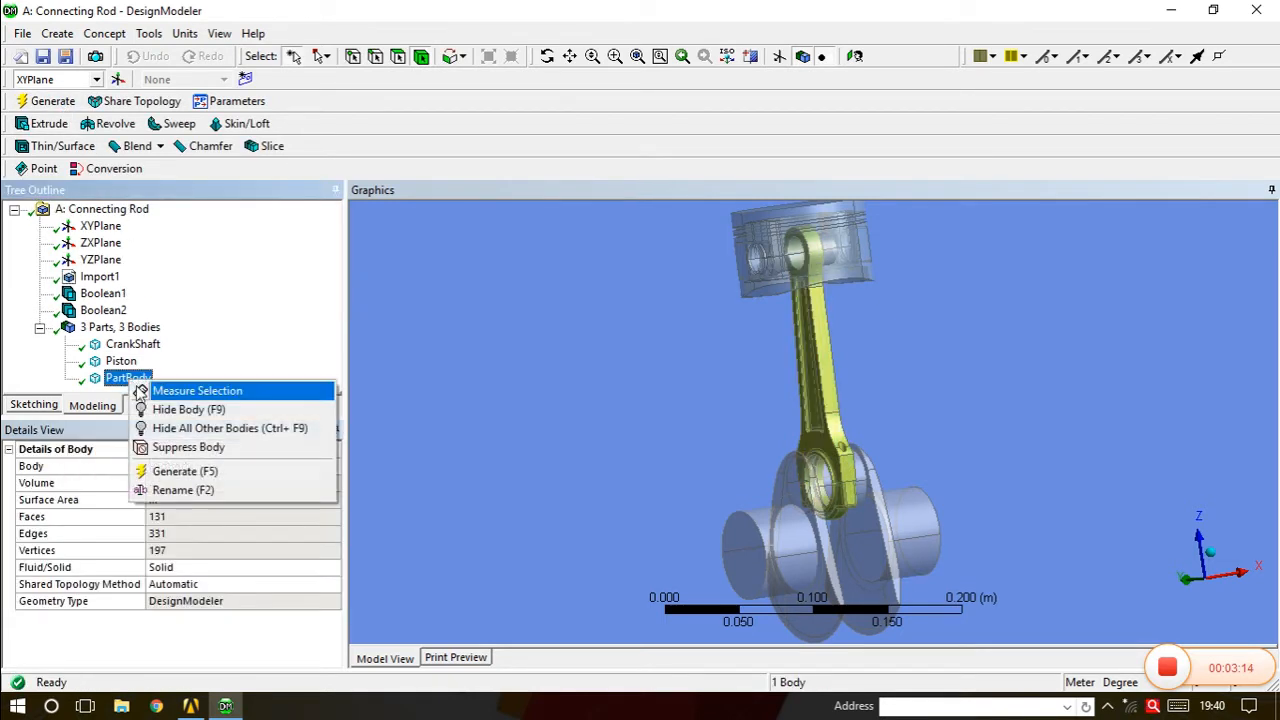
left_click(180, 489)
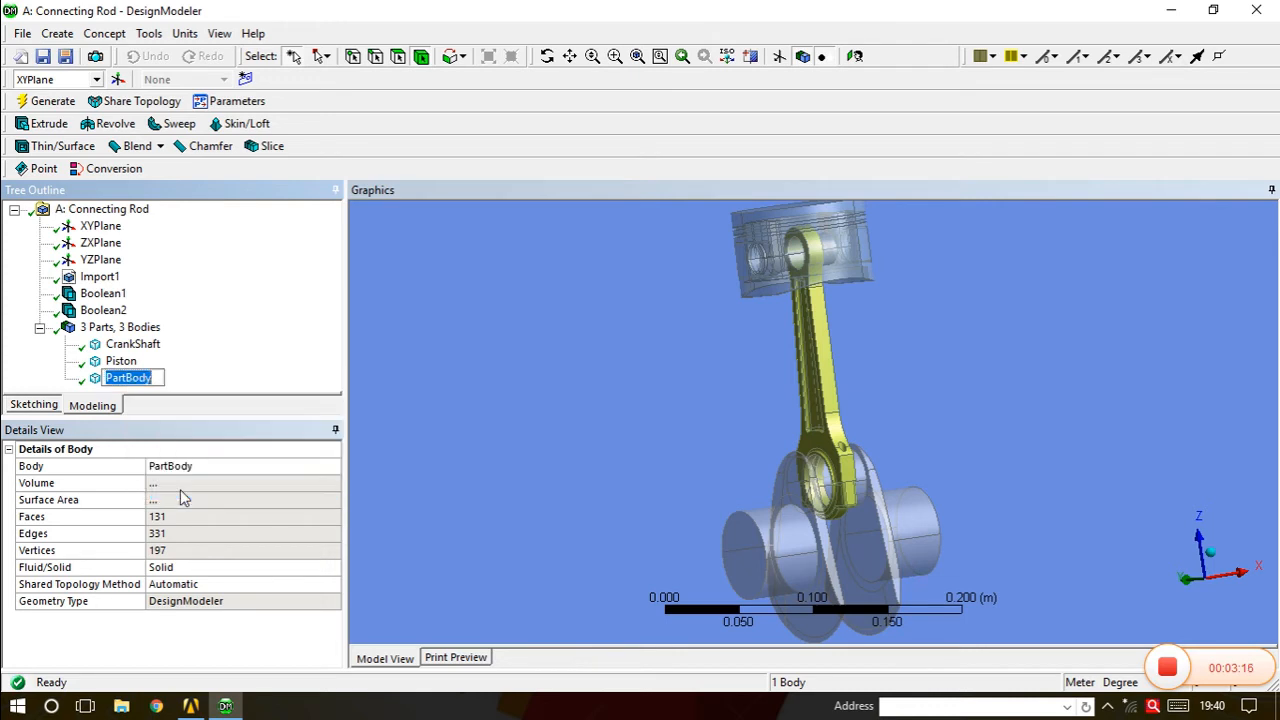
type("Con")
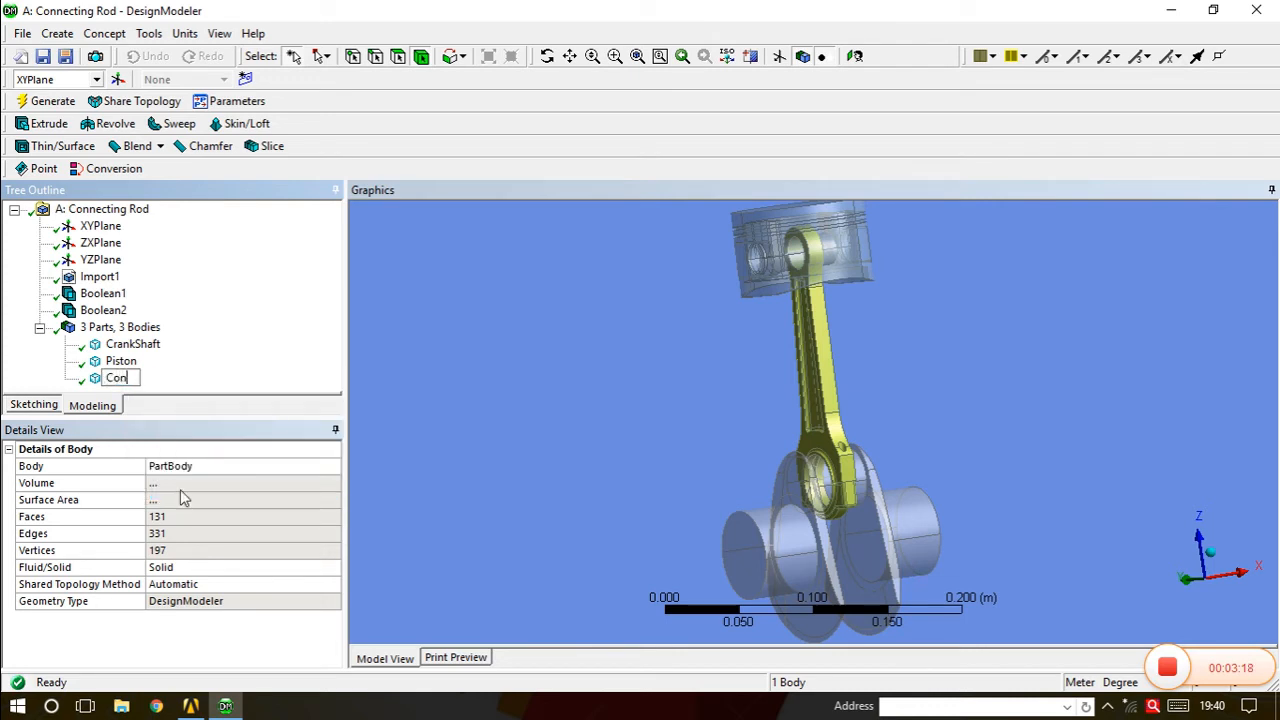
type("necting Rod")
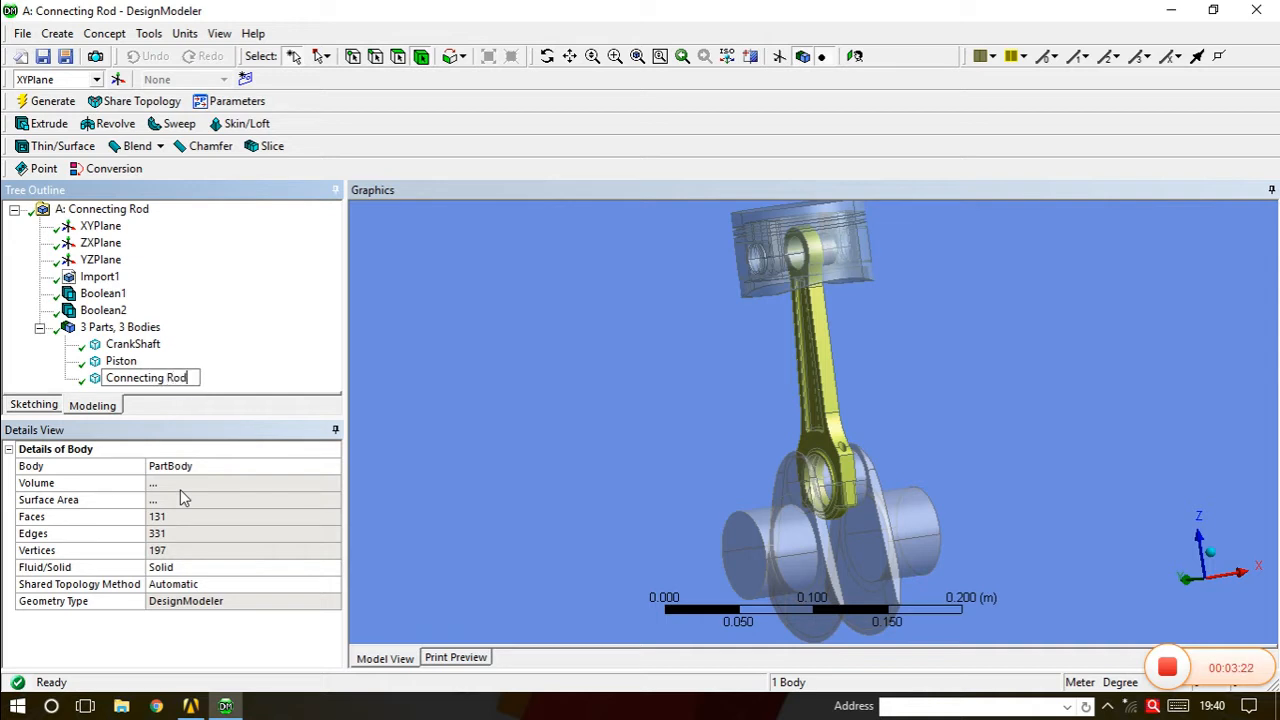
key("Return")
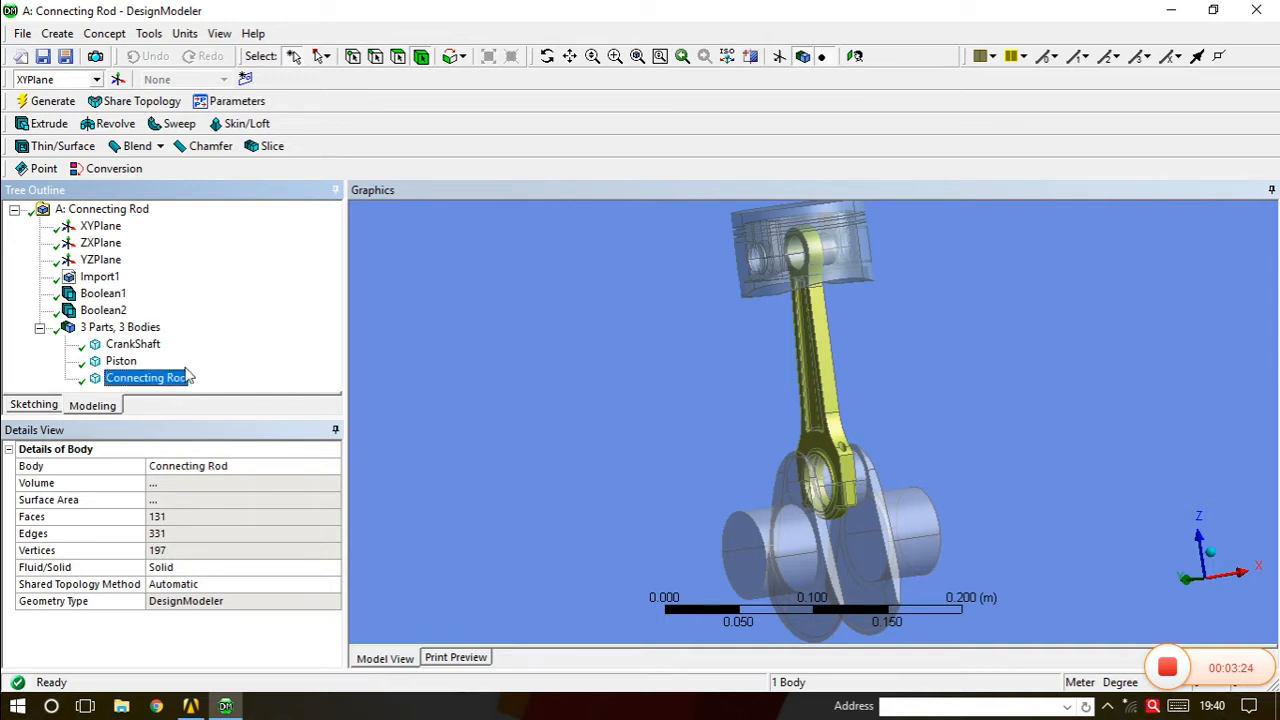
Check the CrankShaft, Piston and Connecting Rod bodies one by one.
left_click(140, 346)
left_click(128, 361)
left_click(135, 378)
left_click(137, 346)
left_click(136, 362)
left_click(146, 380)
left_click(133, 346)
left_click(128, 362)
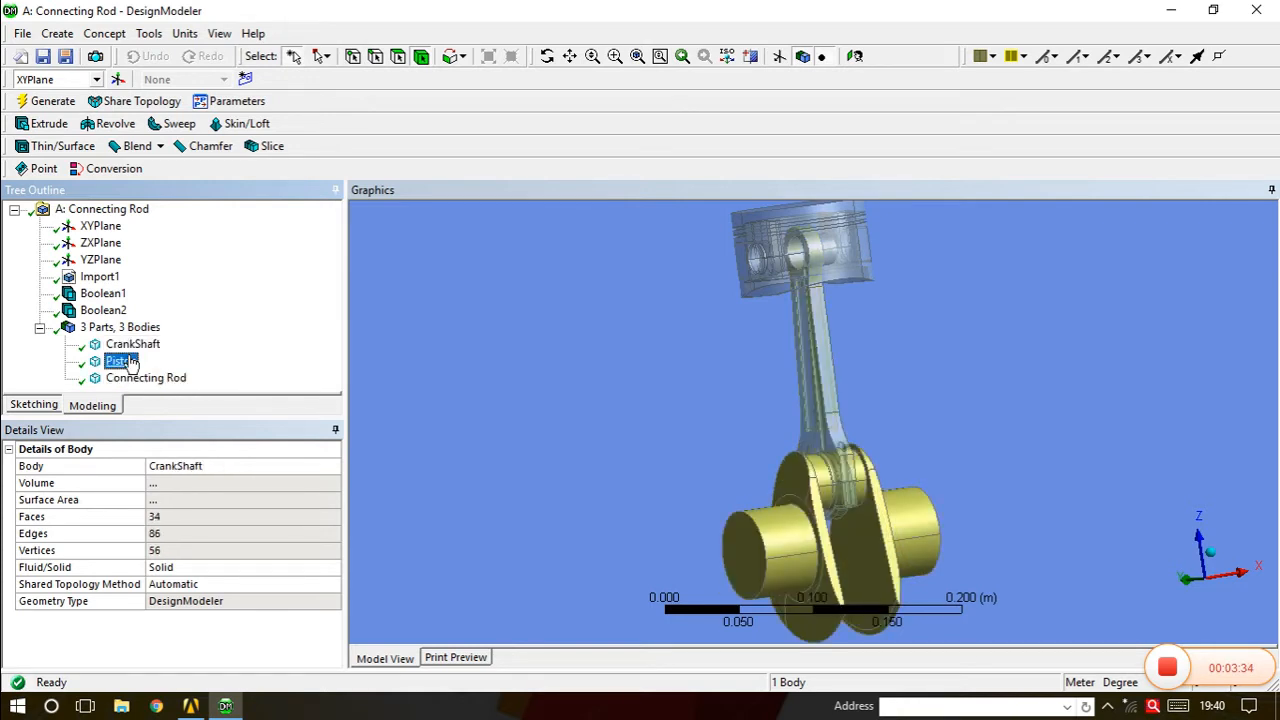
left_click(136, 378)
left_click(133, 345)
left_click(128, 363)
middle_click_drag(823, 455, 752, 482)
Return to Workbench and open the three-body model in Mechanical.
left_click(193, 706)
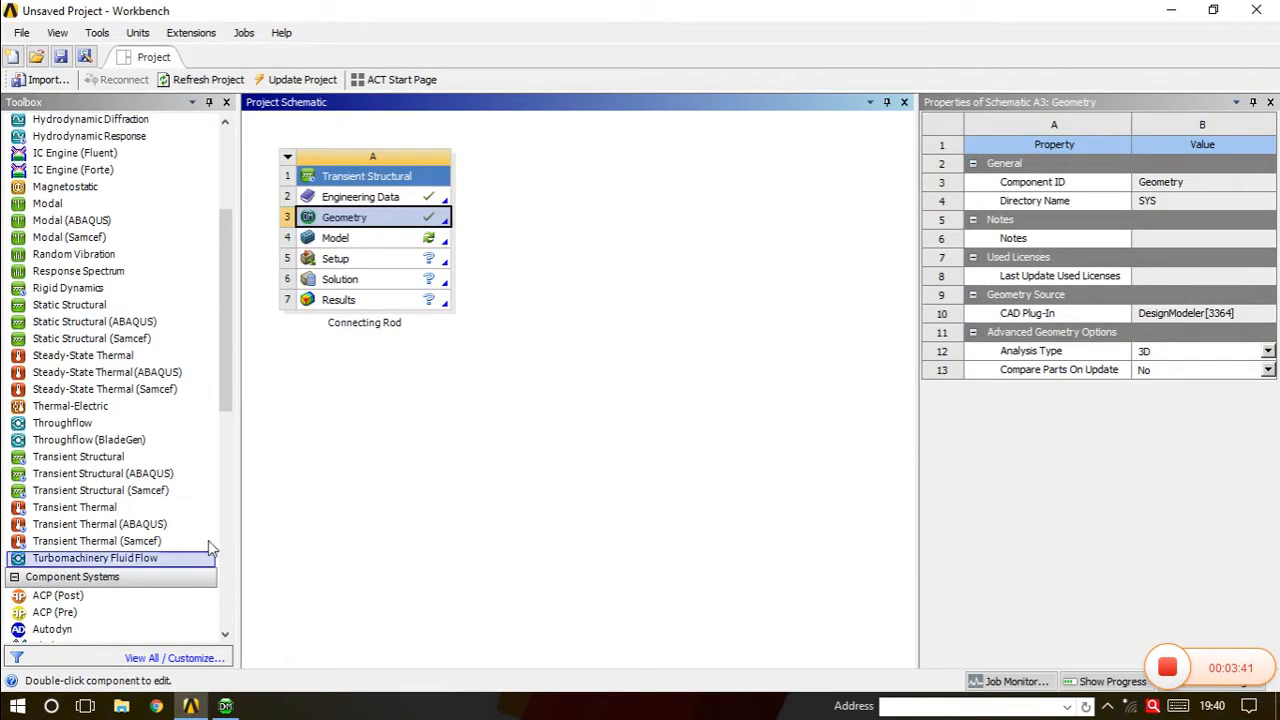
double_click(350, 239)
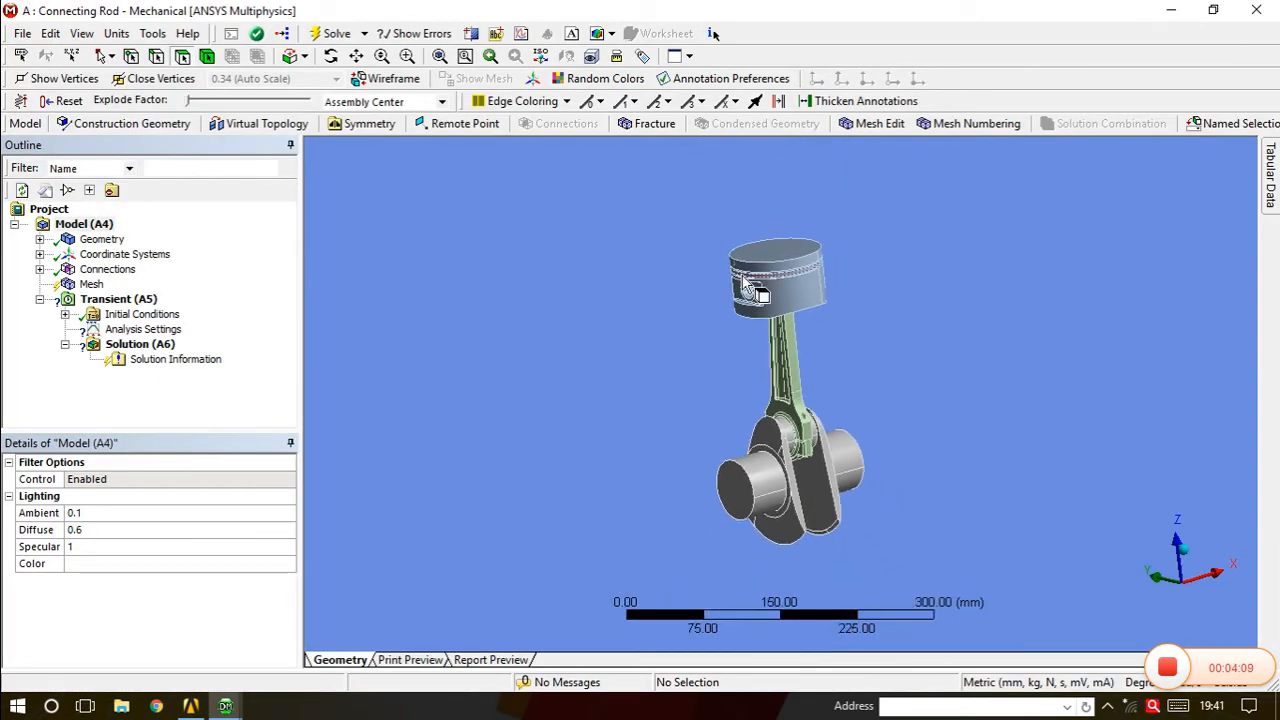
middle_click_drag(760, 300, 805, 415)
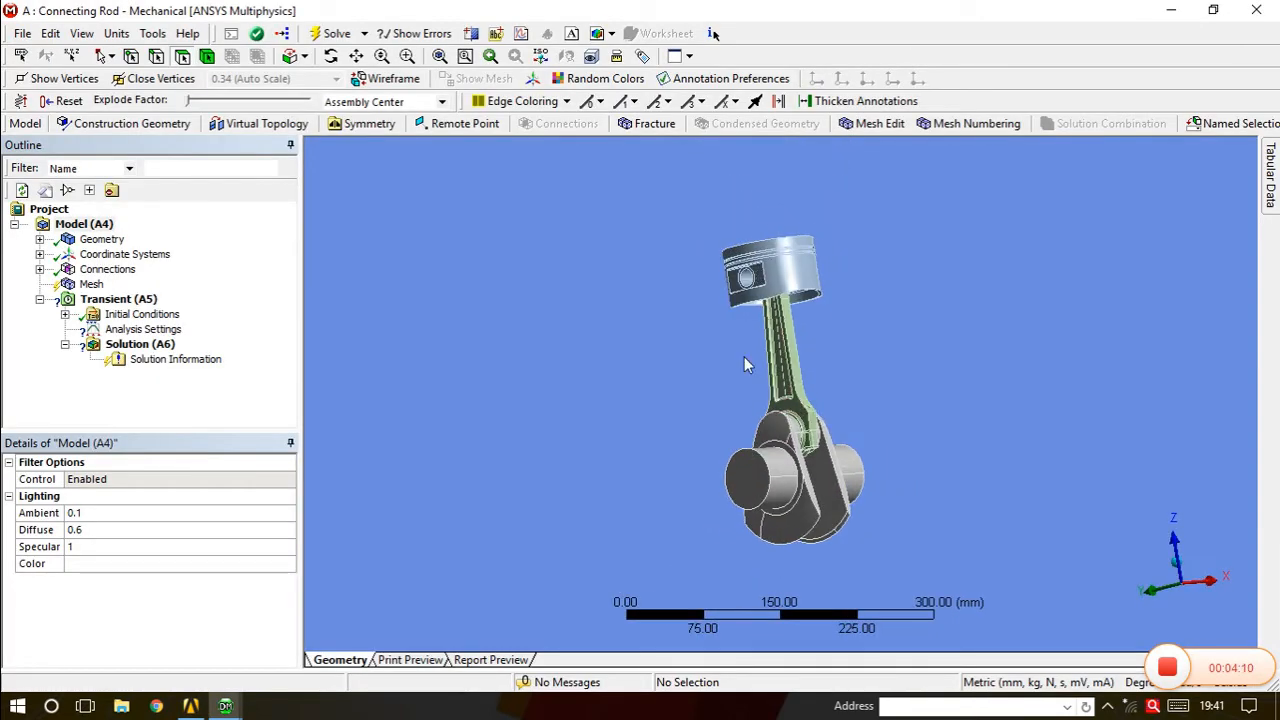
Expand Geometry and review the Structural Steel details of CrankShaft, Piston and Connecting Rod.
left_click(40, 239)
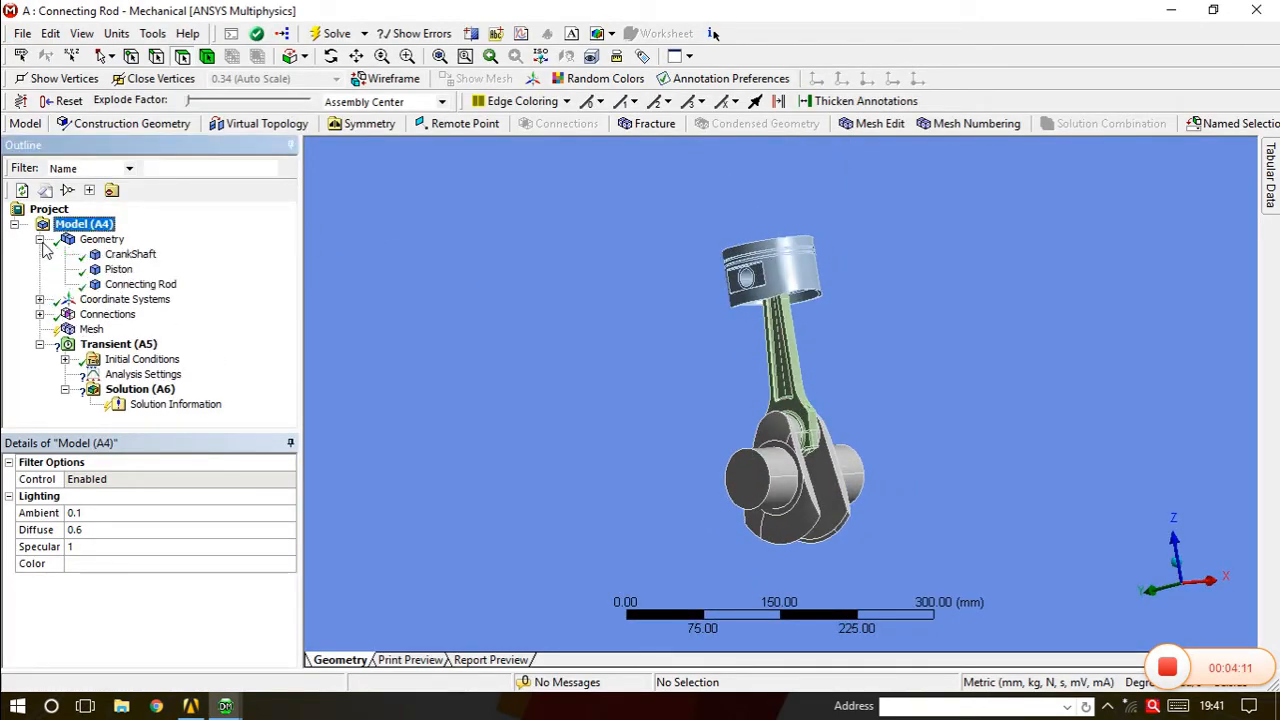
left_click(124, 255)
left_click(122, 270)
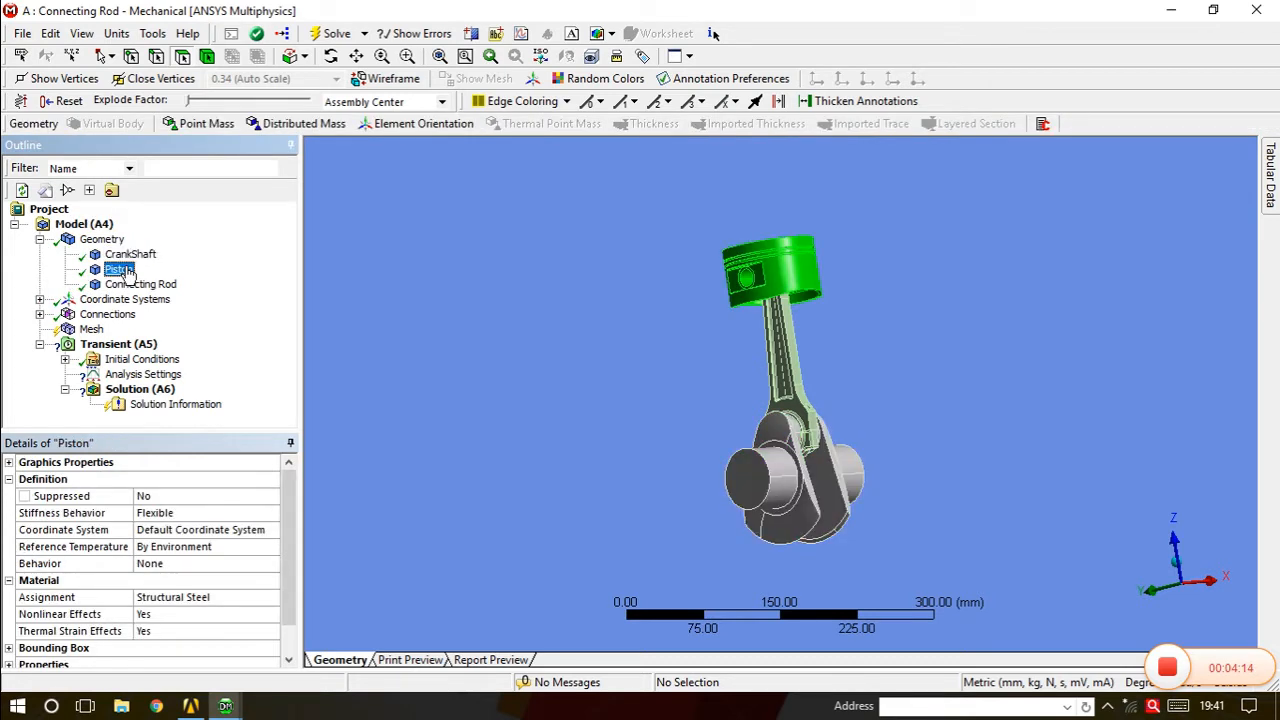
left_click(140, 285)
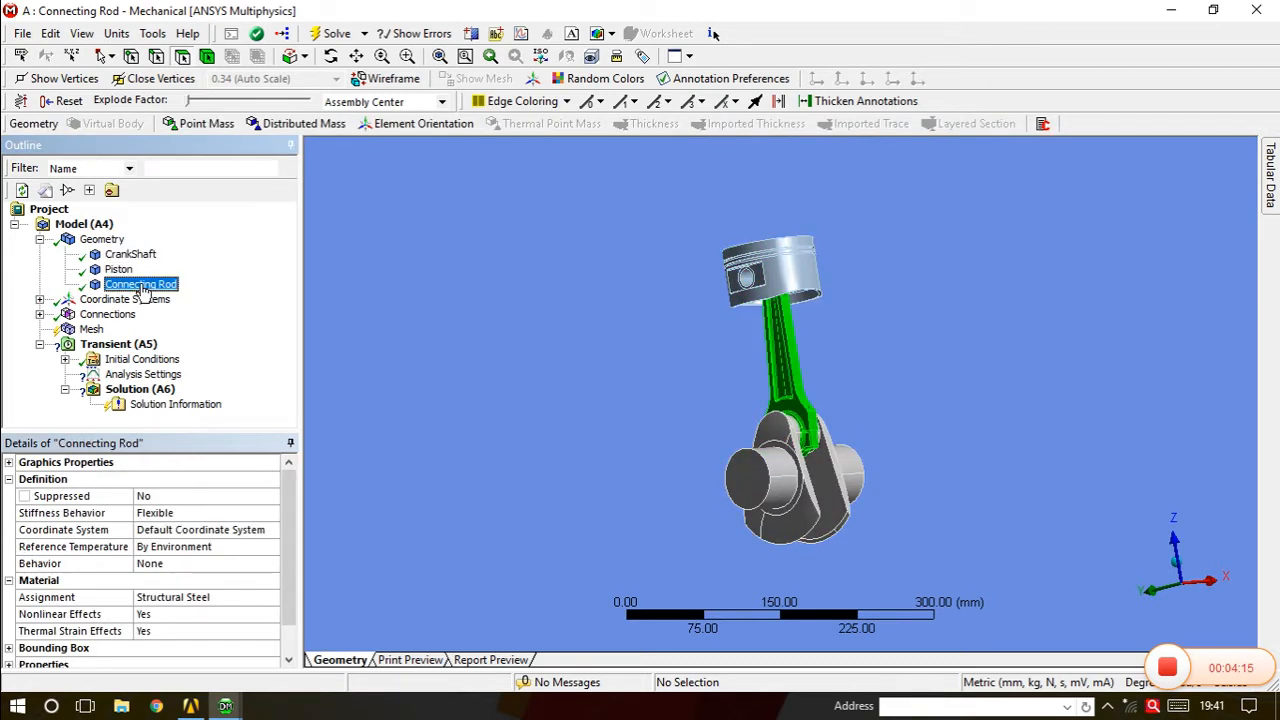
left_click(131, 255)
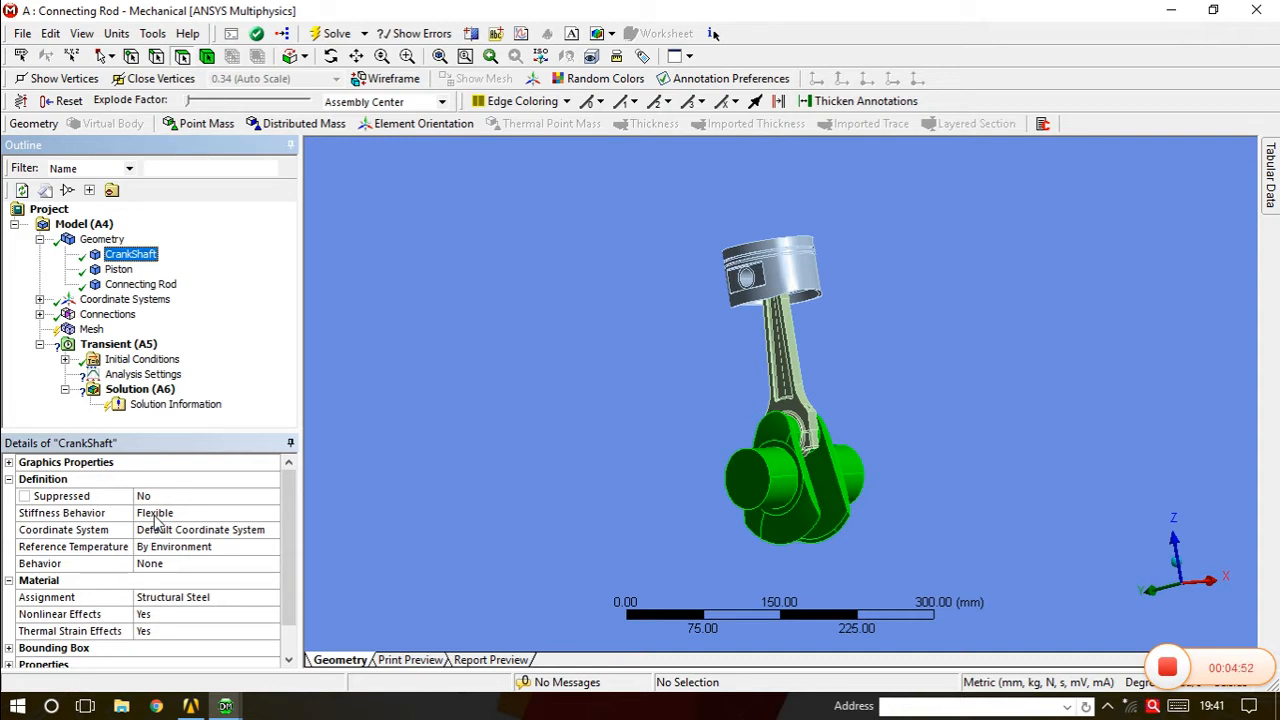
left_click(124, 272)
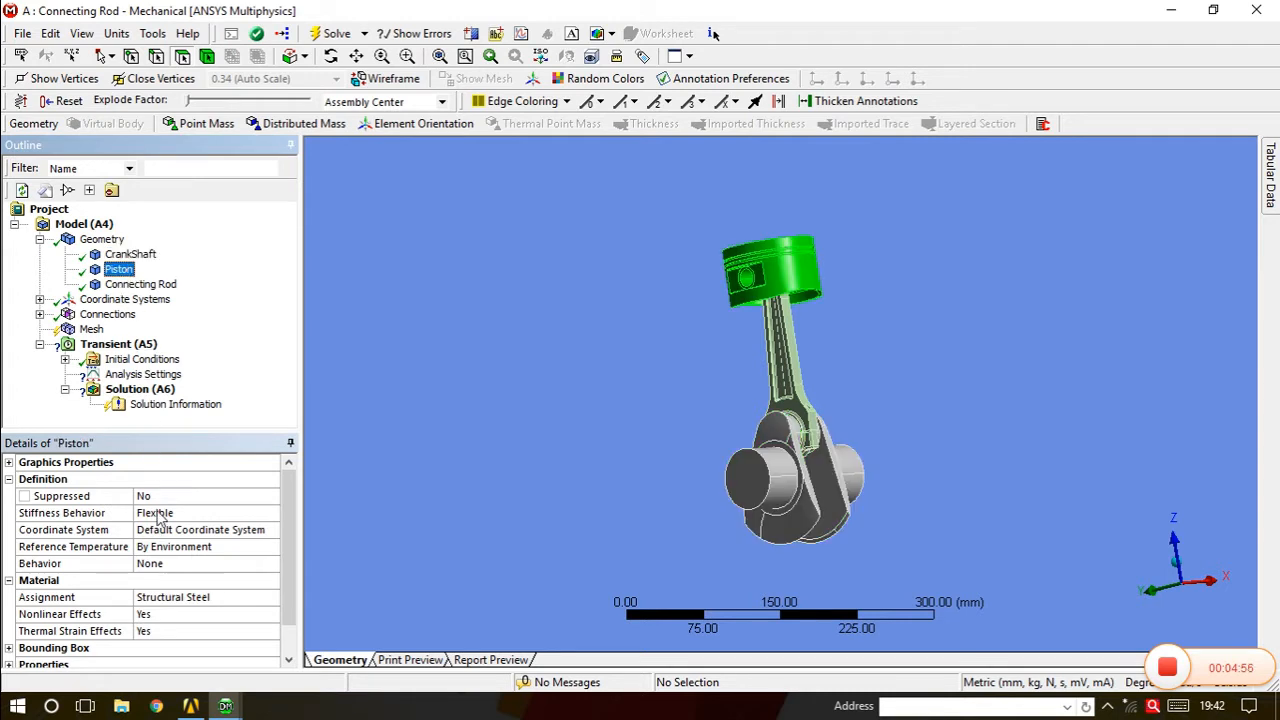
left_click(150, 285)
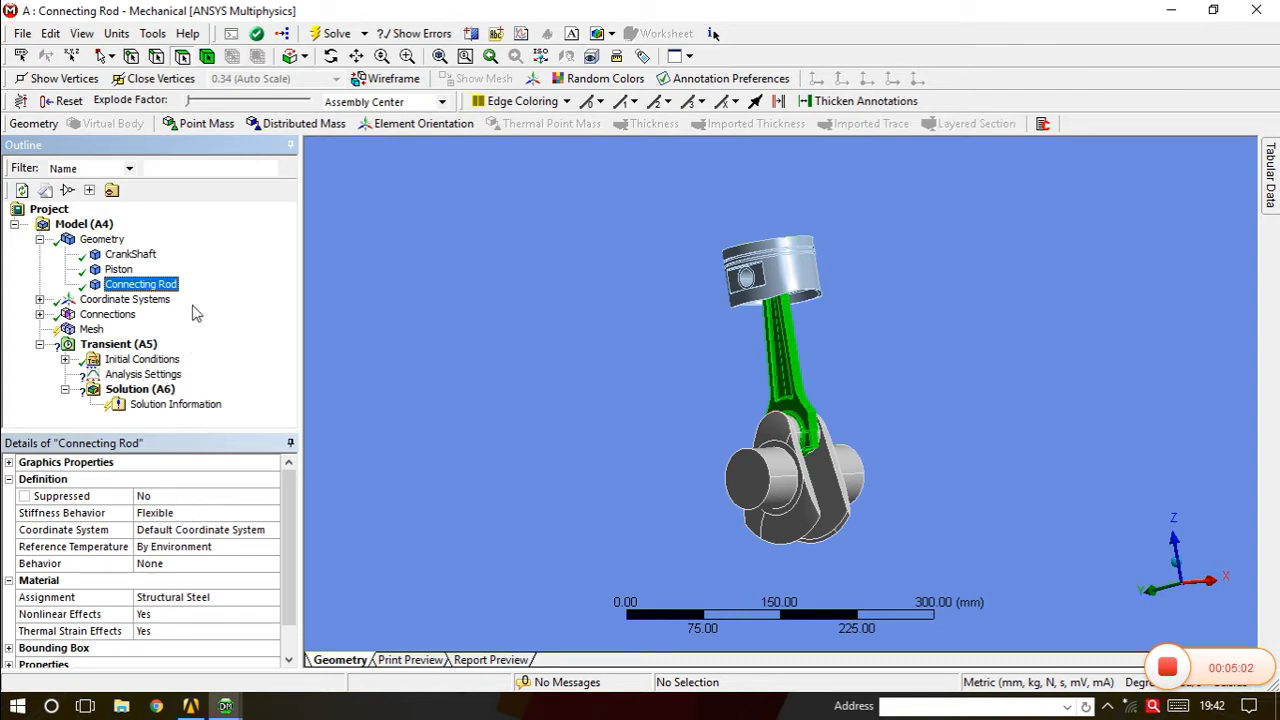
Expand Connections to compare Contact Region and Contact Region 2, and widen the Outline pane.
left_click(95, 317)
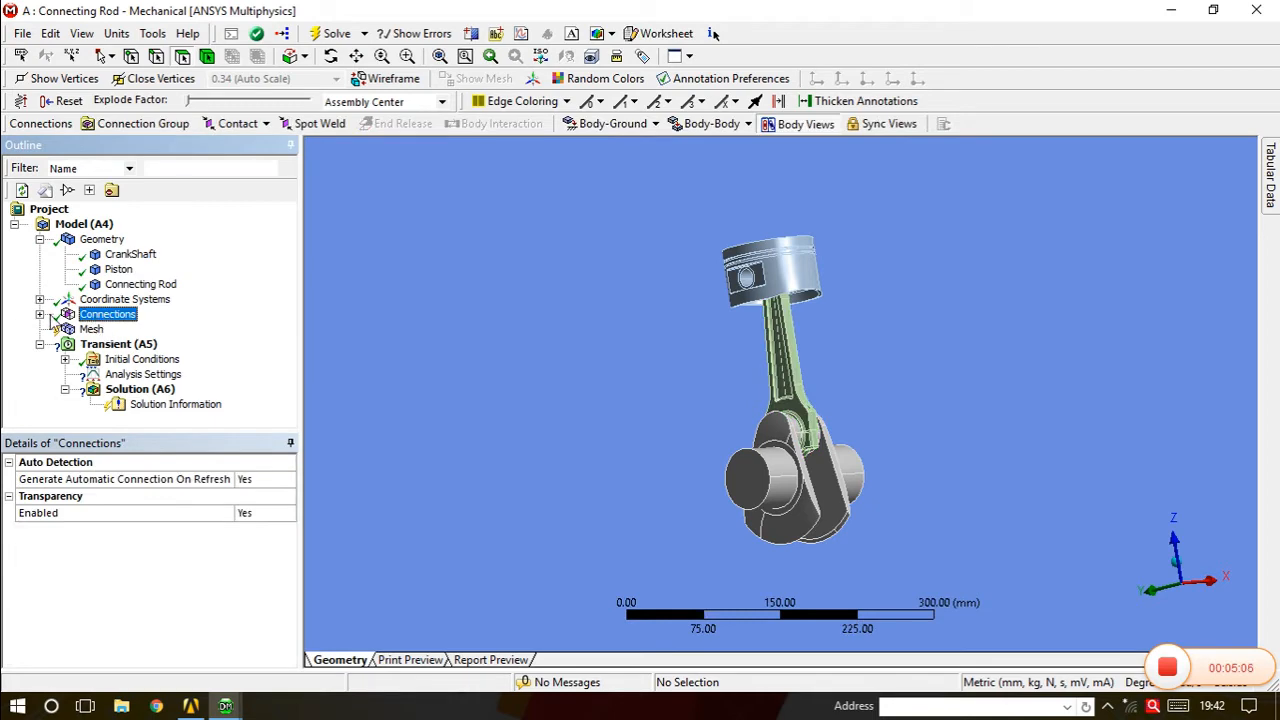
left_click(40, 314)
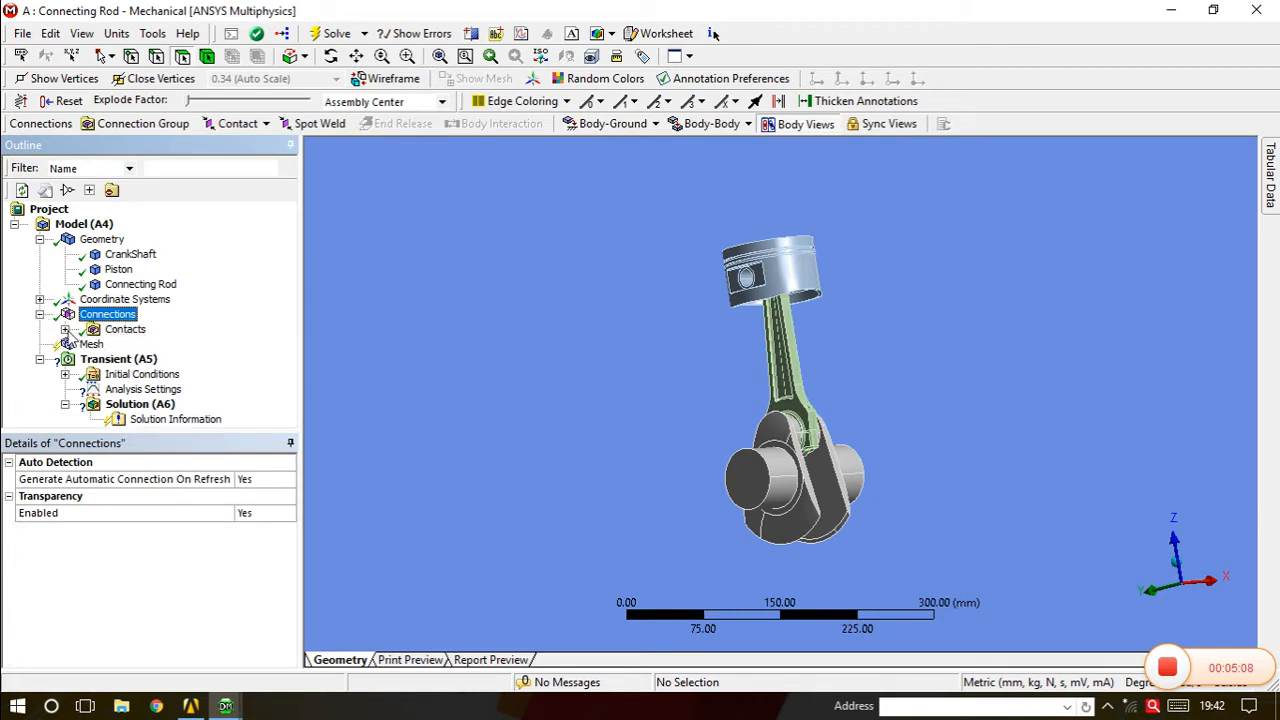
left_click(65, 329)
left_click(148, 345)
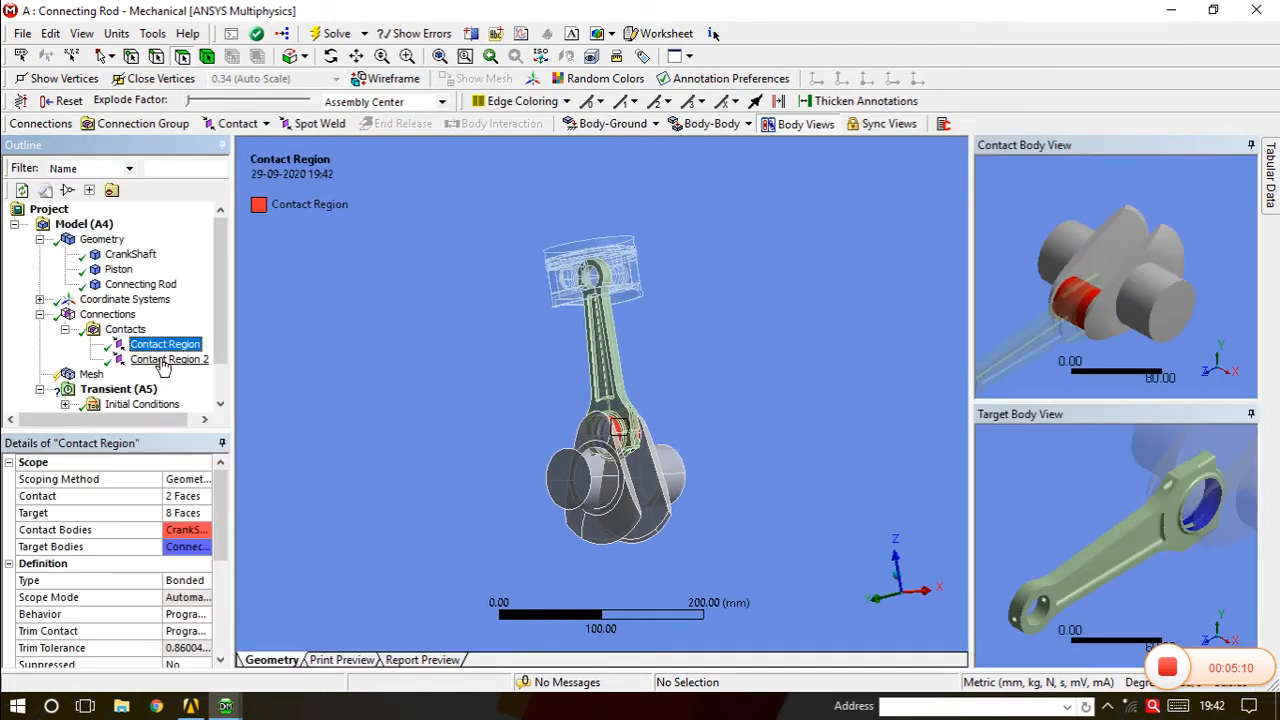
left_click(162, 359)
left_click(163, 345)
left_click(166, 359)
left_click(167, 346)
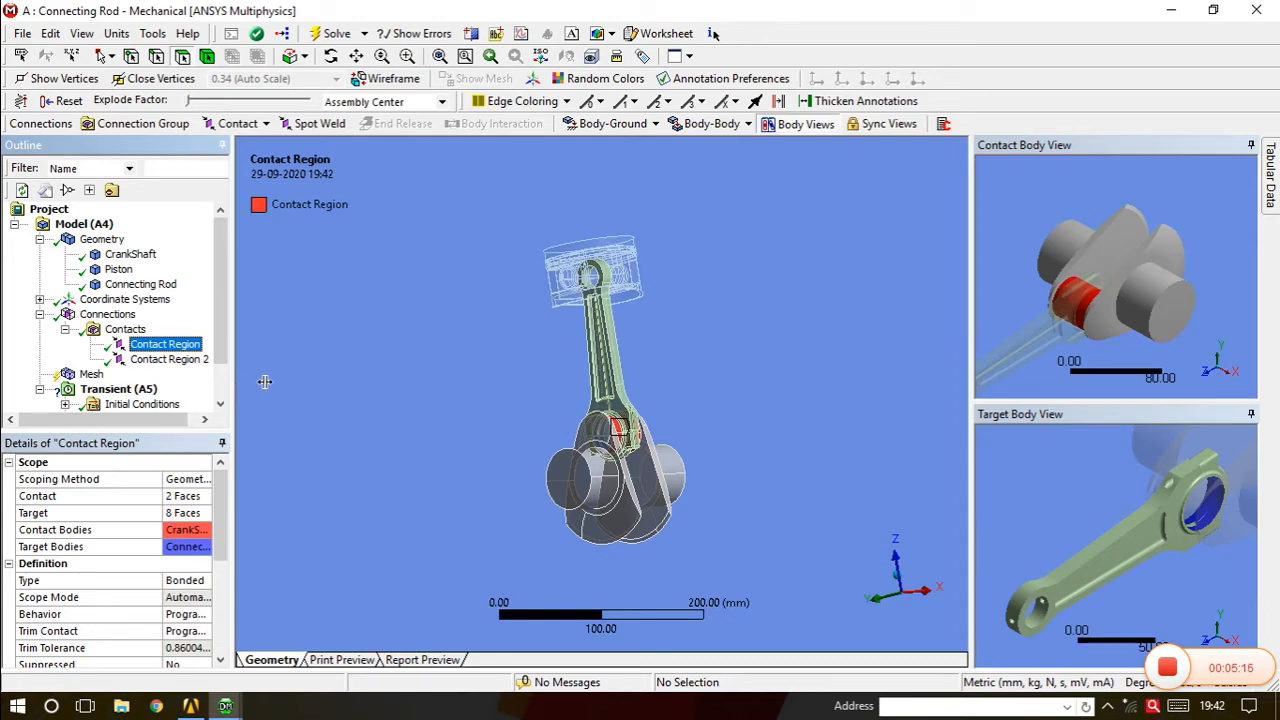
left_click_drag(304, 380, 310, 380)
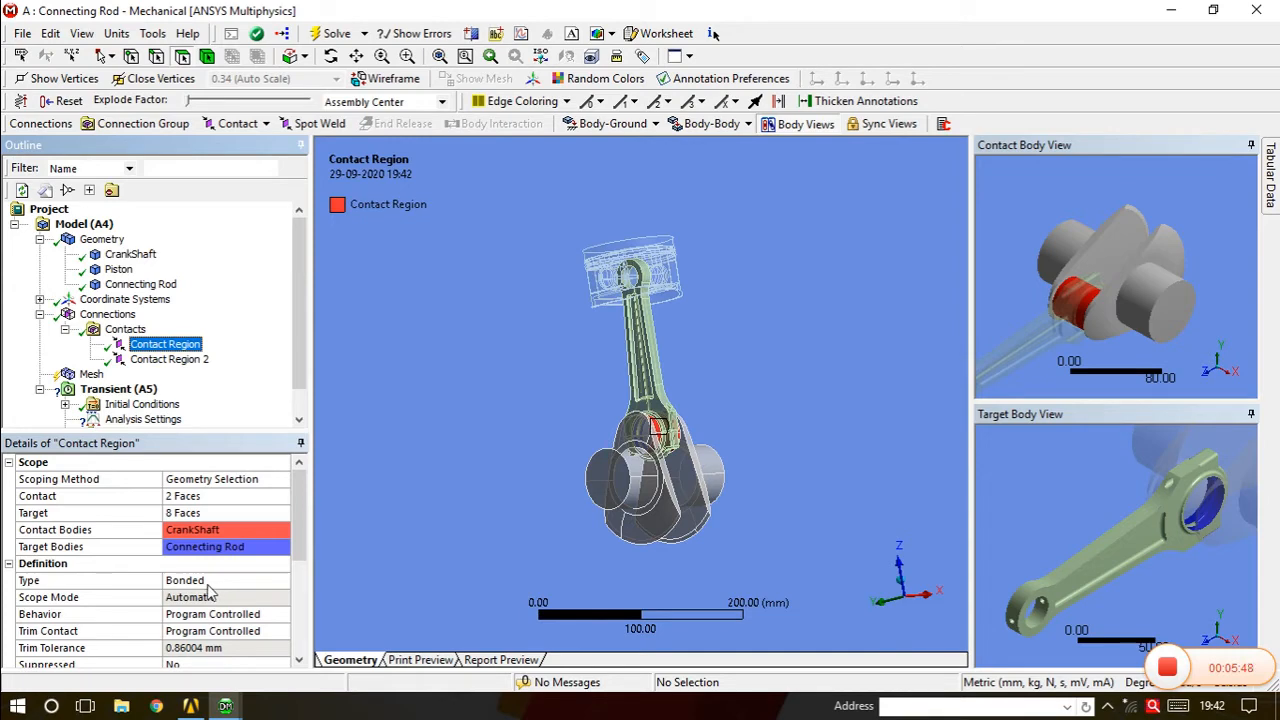
Delete the Contacts group, removing both automatic contact regions.
right_click(130, 331)
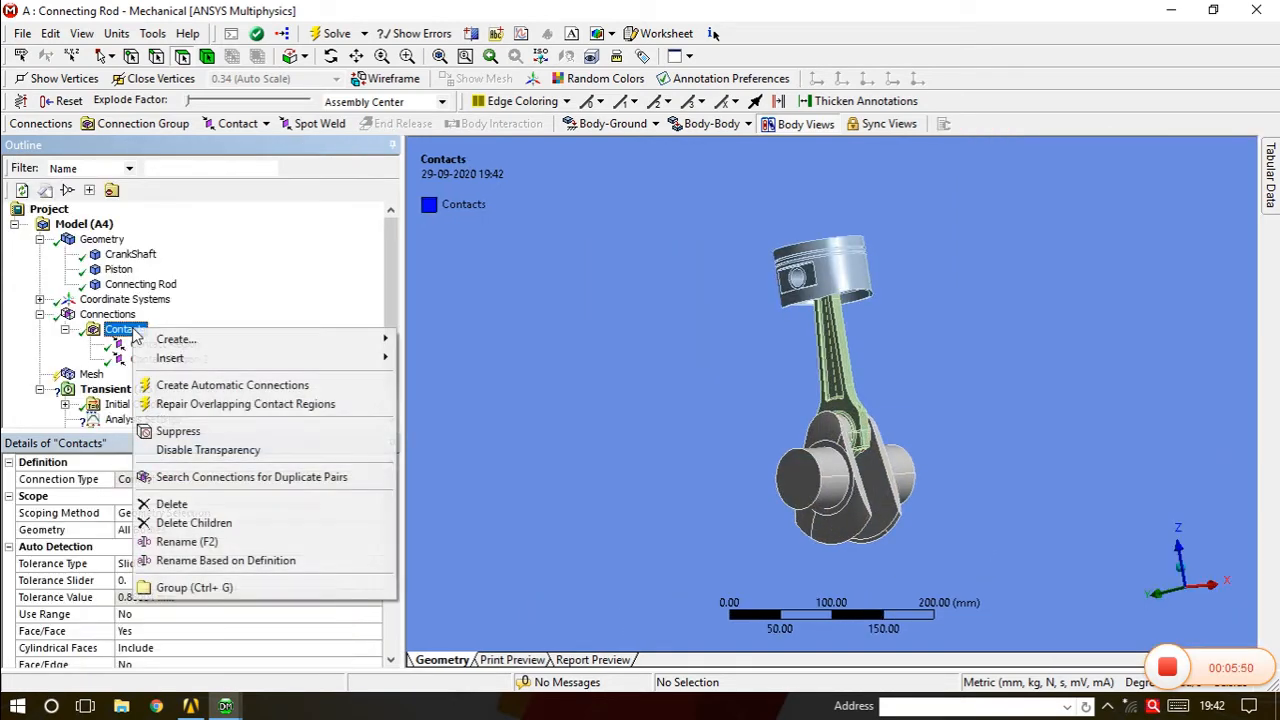
left_click(190, 505)
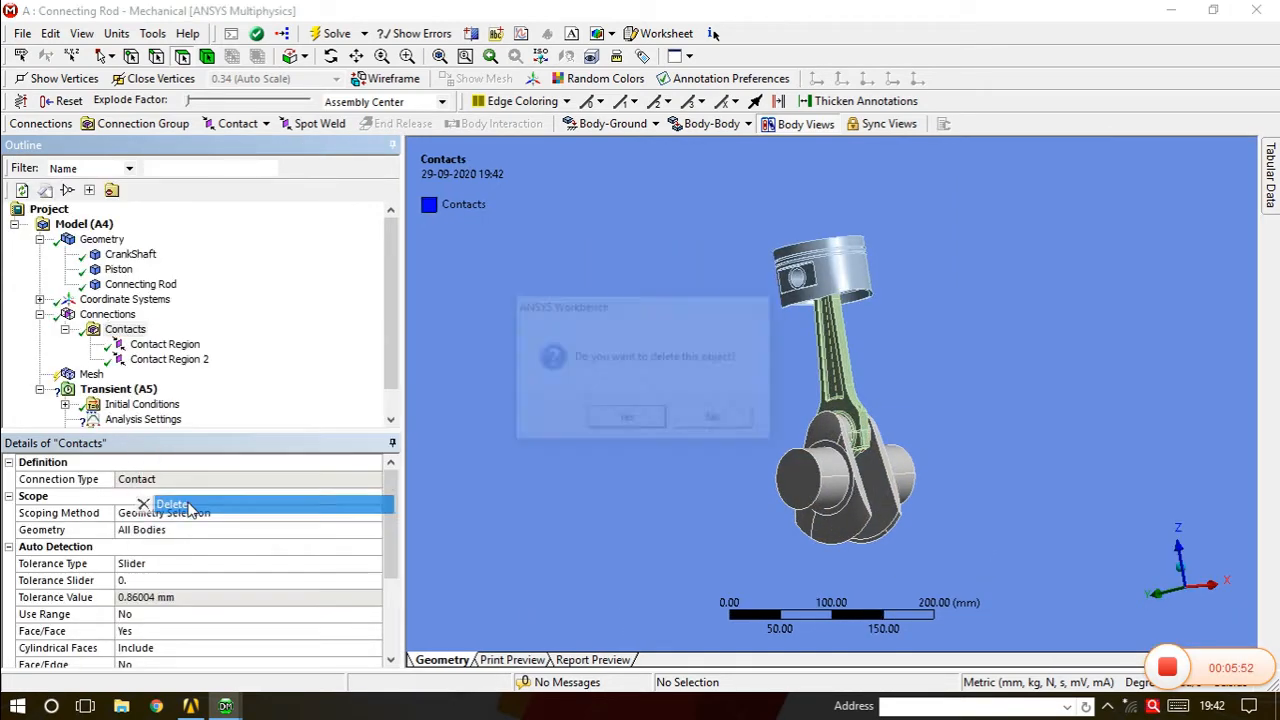
left_click(627, 424)
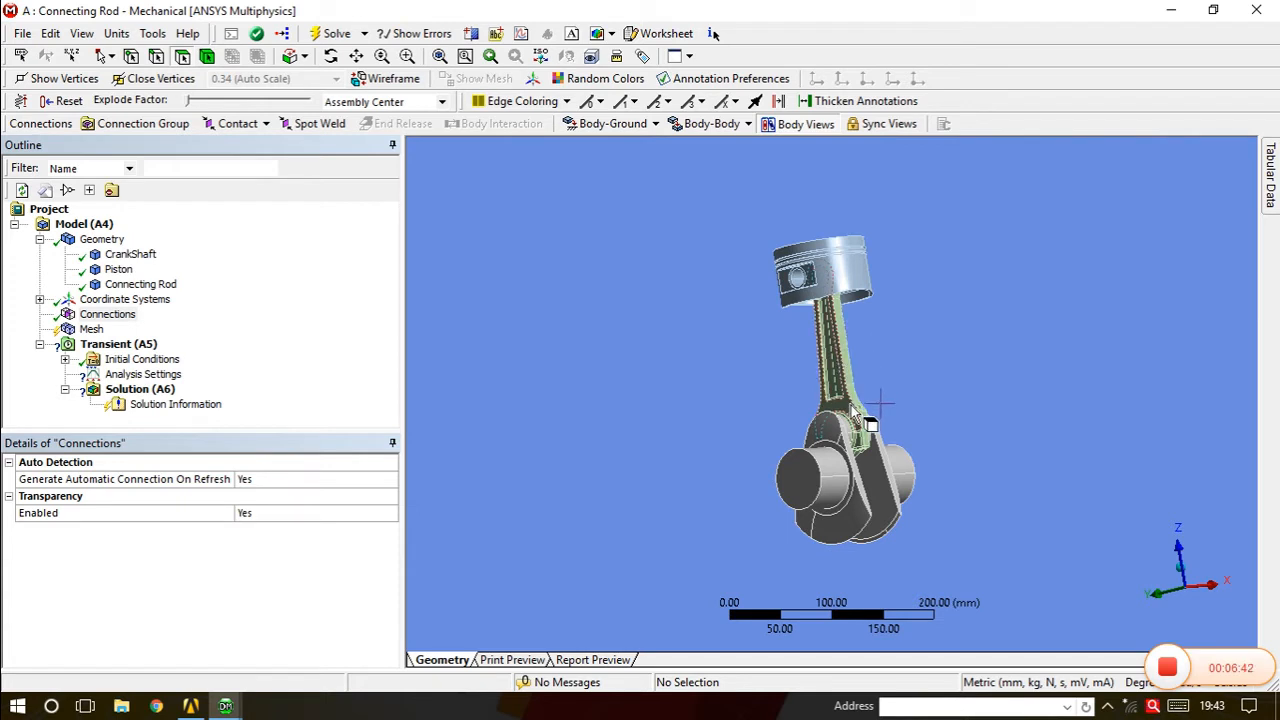
Add a Revolute body-to-ground joint.
middle_click_drag(846, 463, 818, 479)
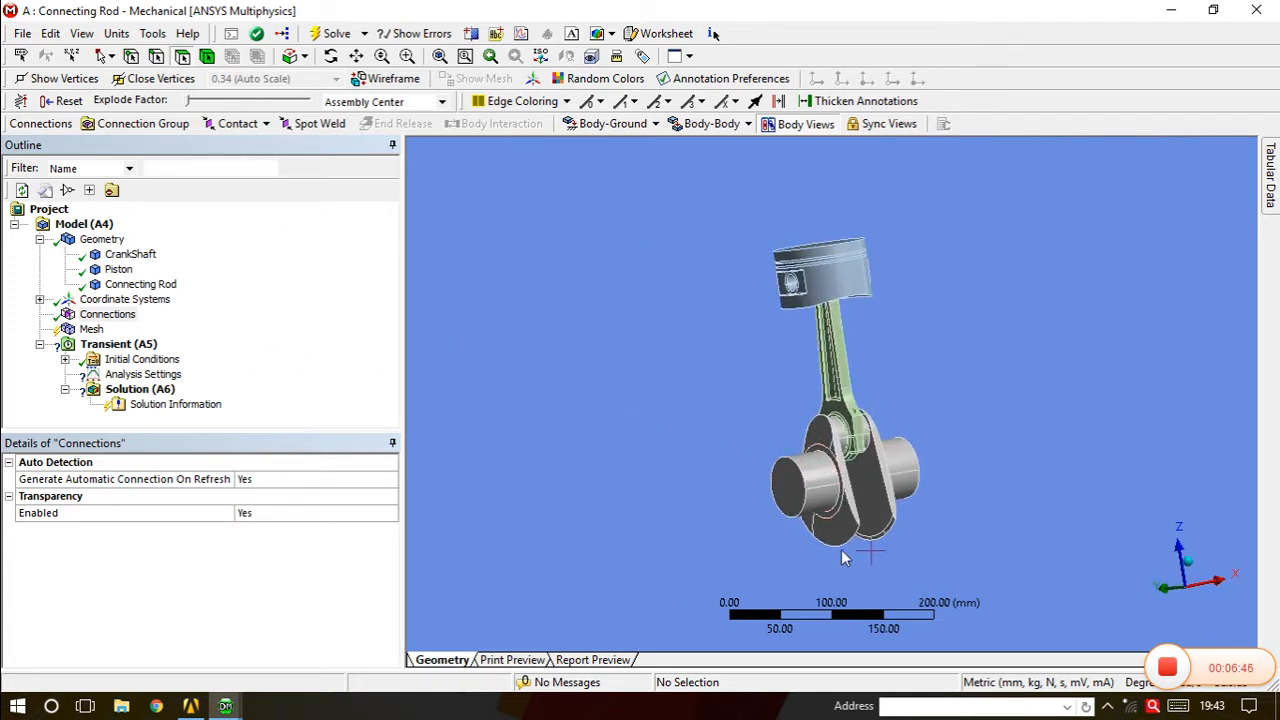
left_click(600, 126)
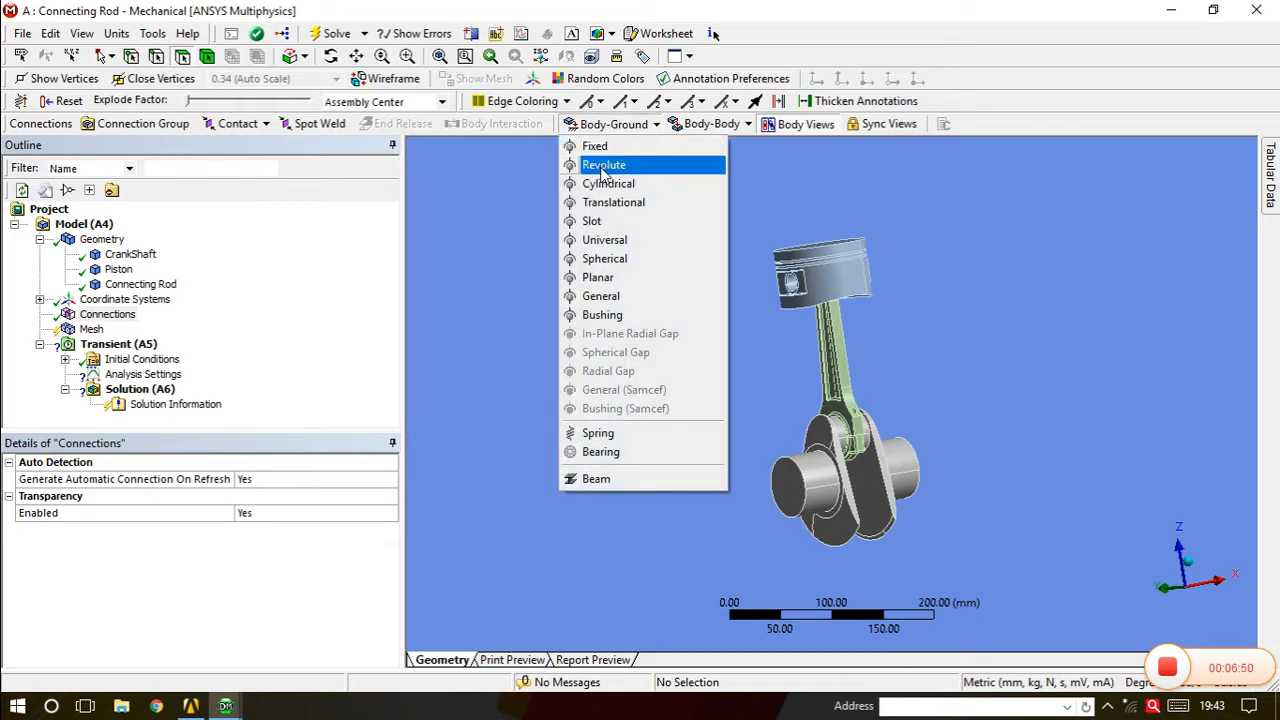
left_click(603, 170)
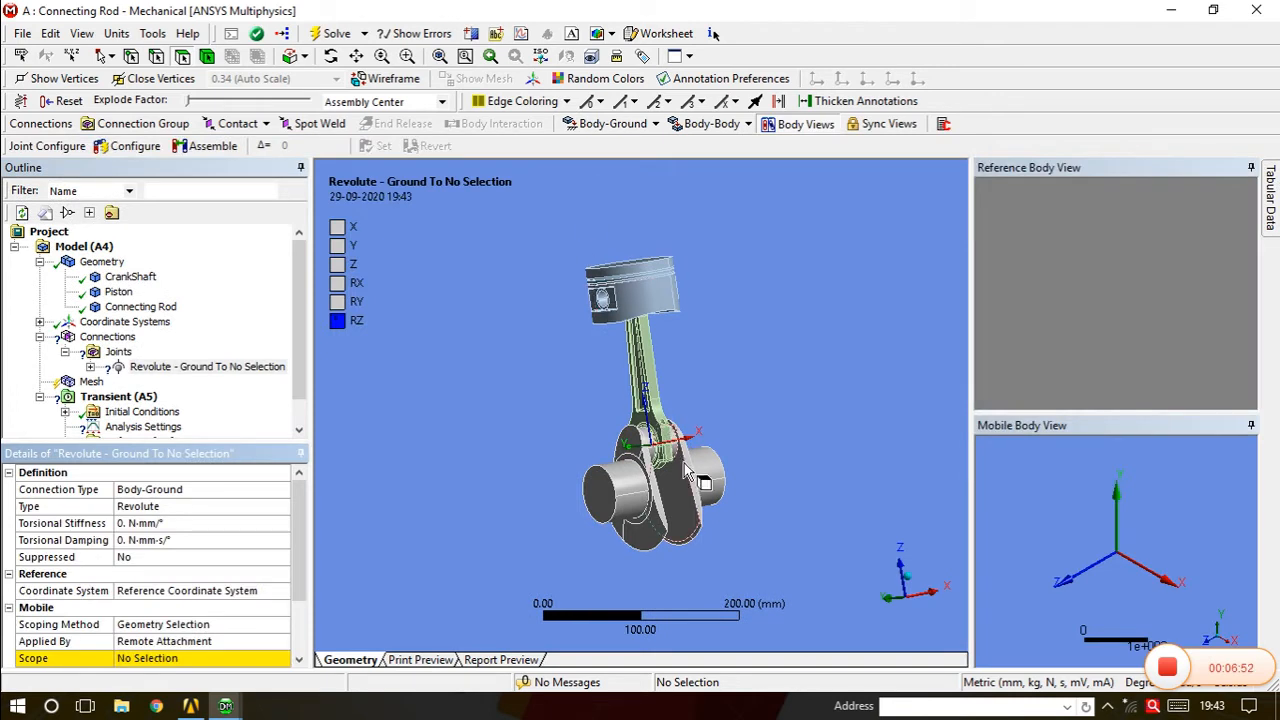
middle_click_drag(686, 476, 700, 470)
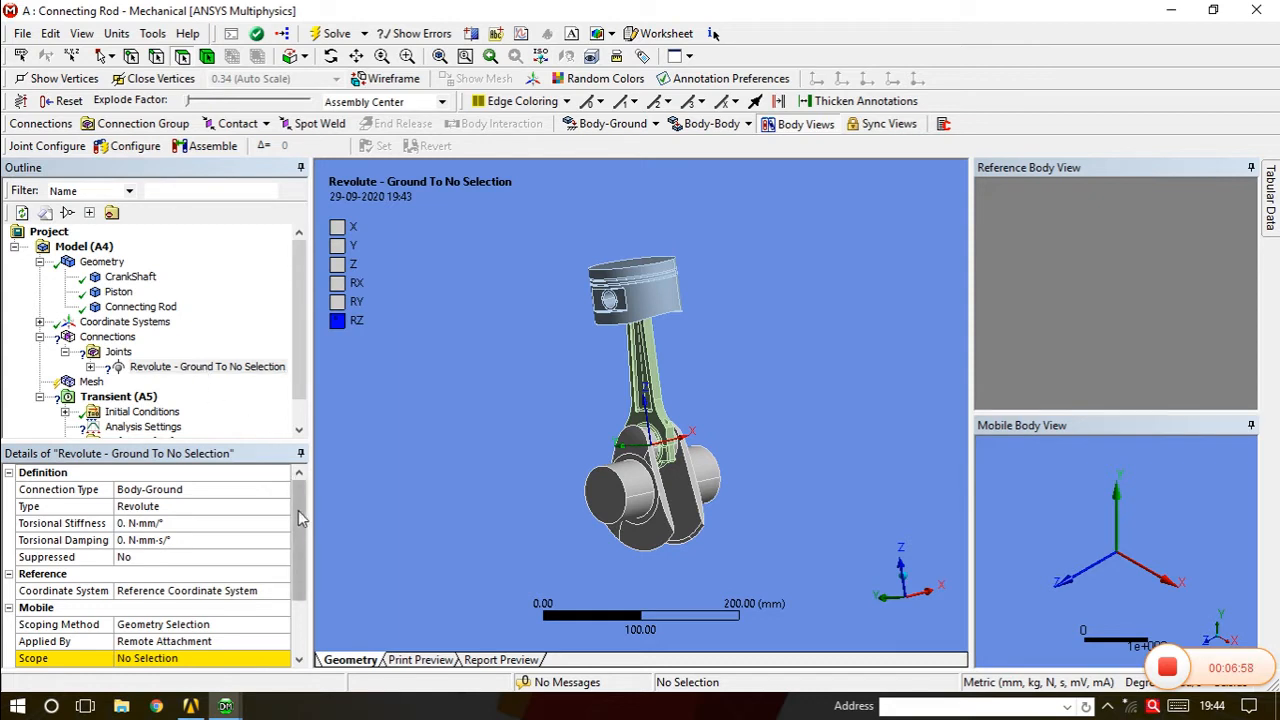
scroll(305, 563, "down", 2)
scroll(305, 563, "up", 1)
scroll(300, 565, "down", 1)
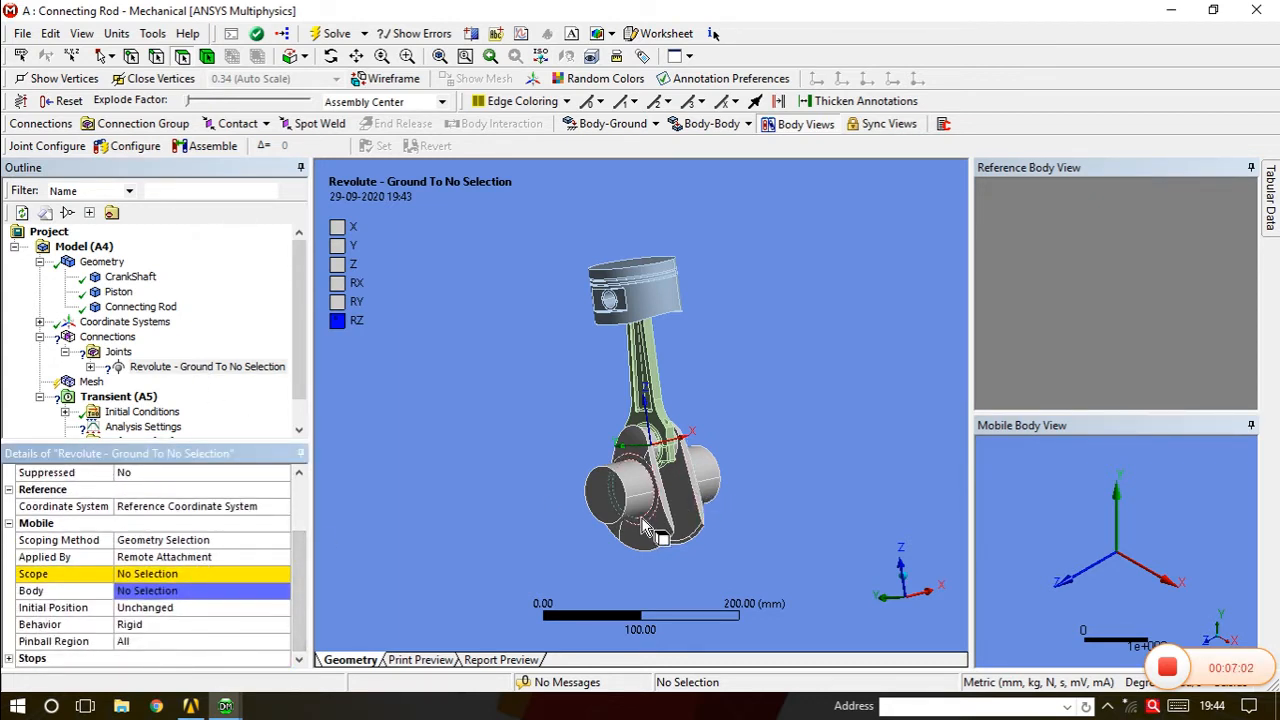
Scope the joint's mobile side to the two crankshaft end faces.
left_click(198, 575)
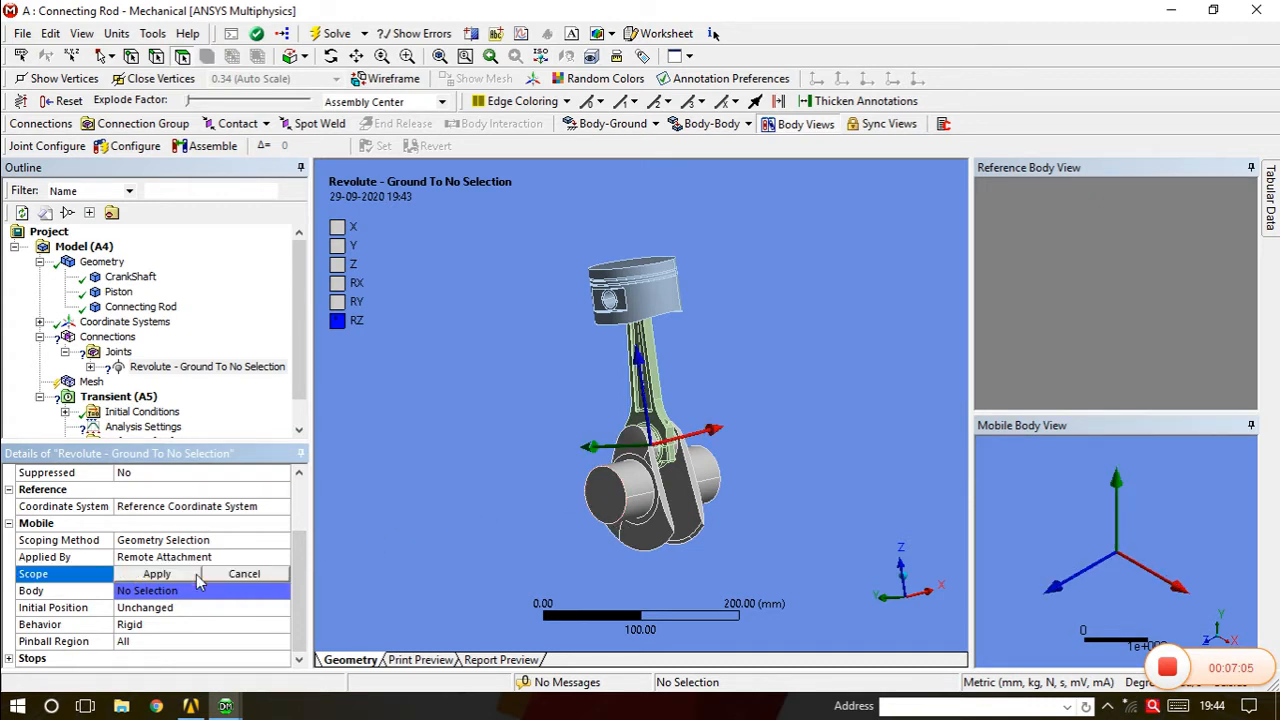
left_click(620, 510)
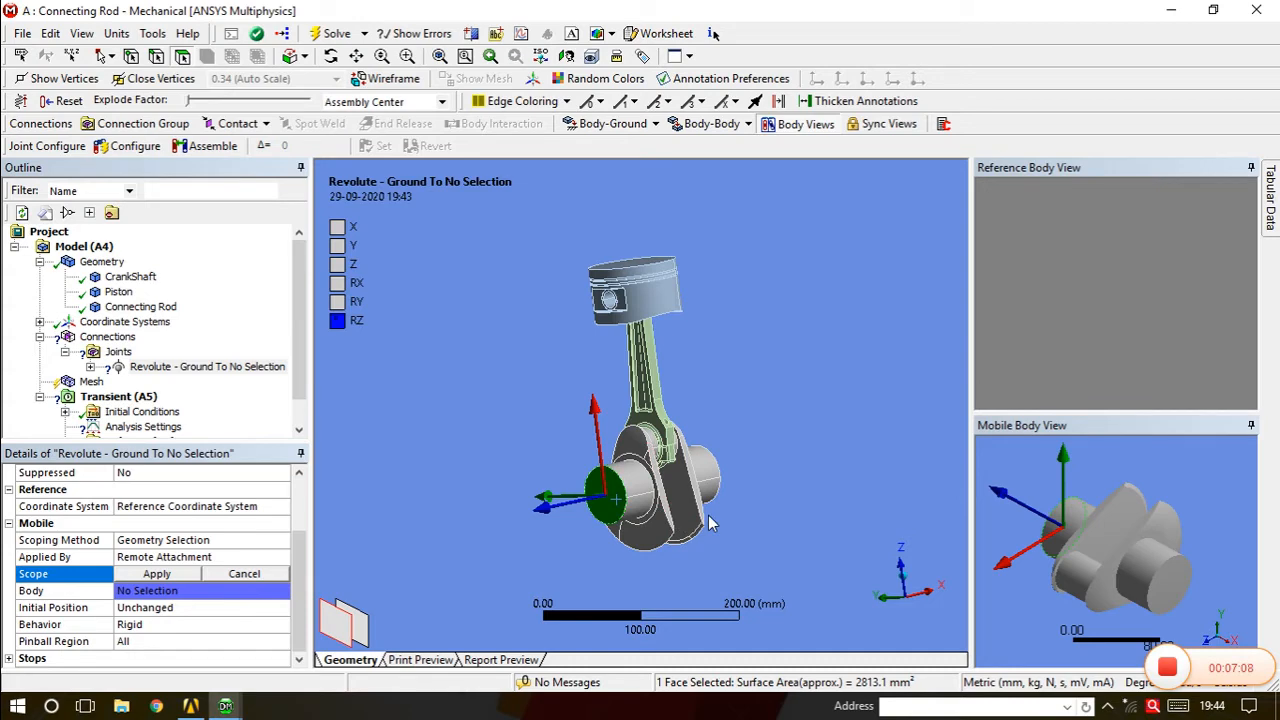
middle_click_drag(709, 523, 690, 500)
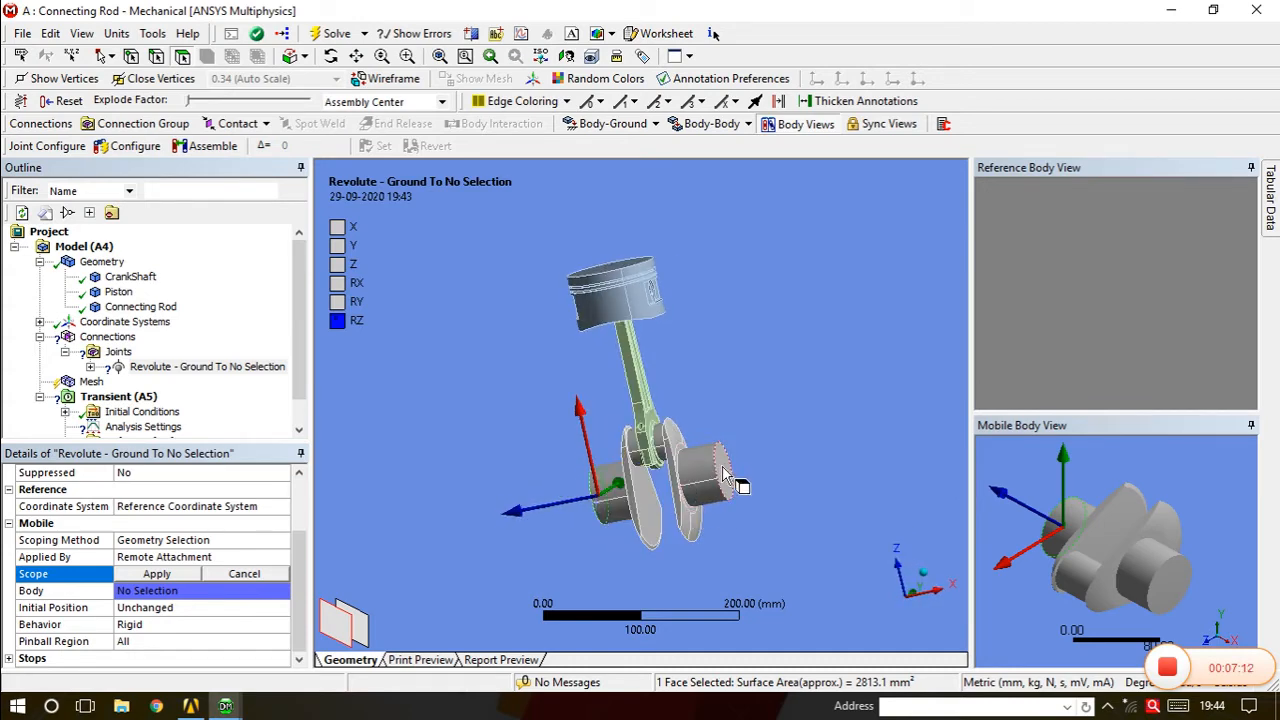
left_click(722, 472, "ctrl")
middle_click_drag(678, 526, 800, 515)
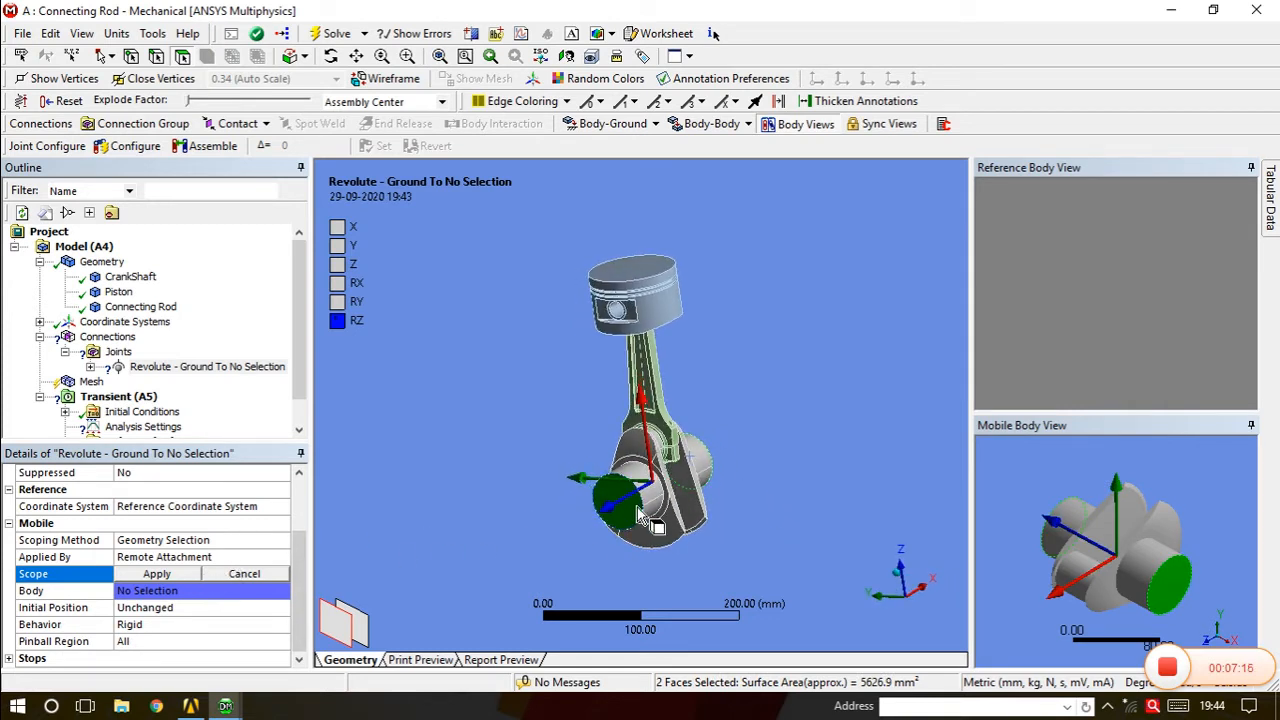
middle_click_drag(630, 510, 562, 505)
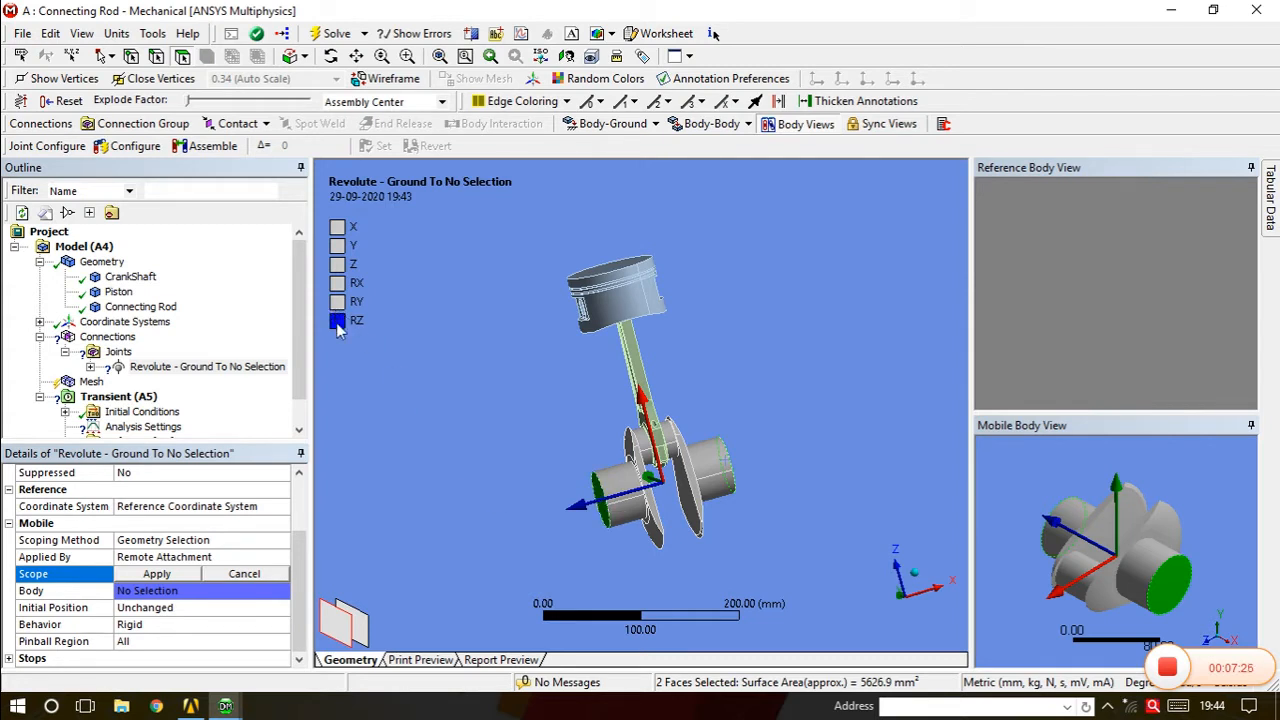
left_click(157, 573)
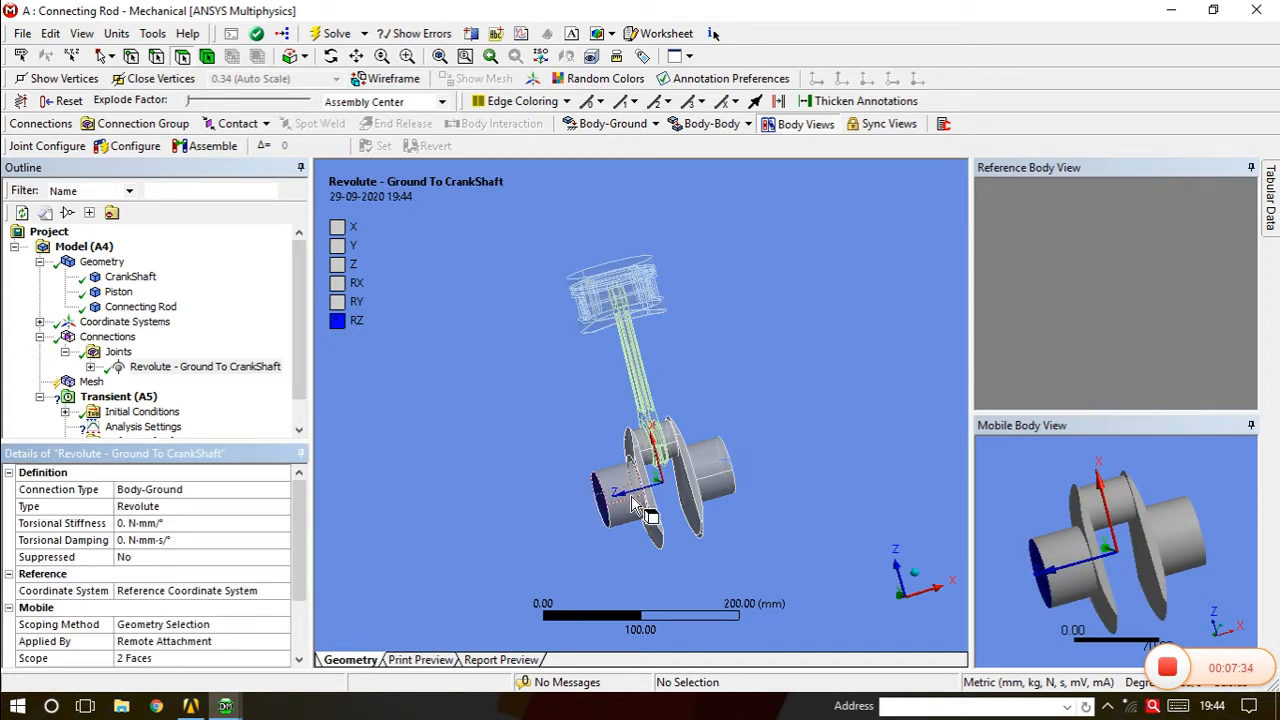
middle_click_drag(648, 458, 600, 478)
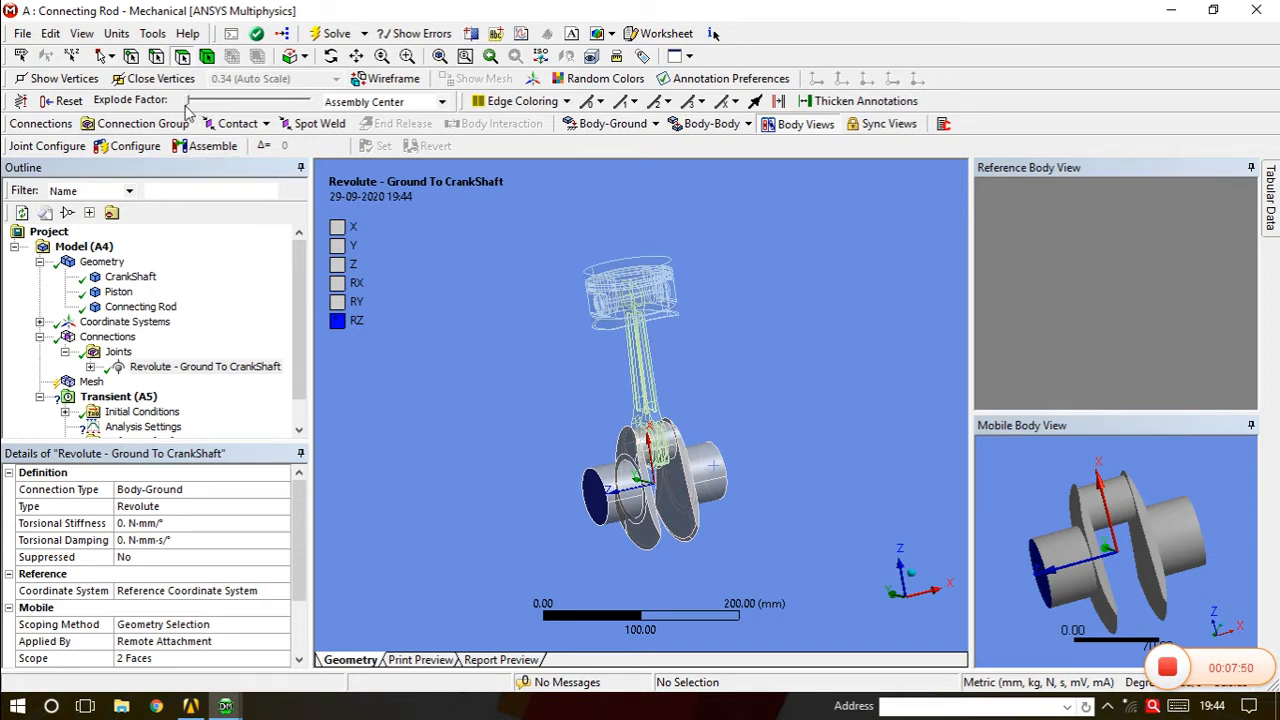
Raise the explode factor to separate piston, rod and crankshaft, and zoom in.
left_click_drag(186, 104, 236, 107)
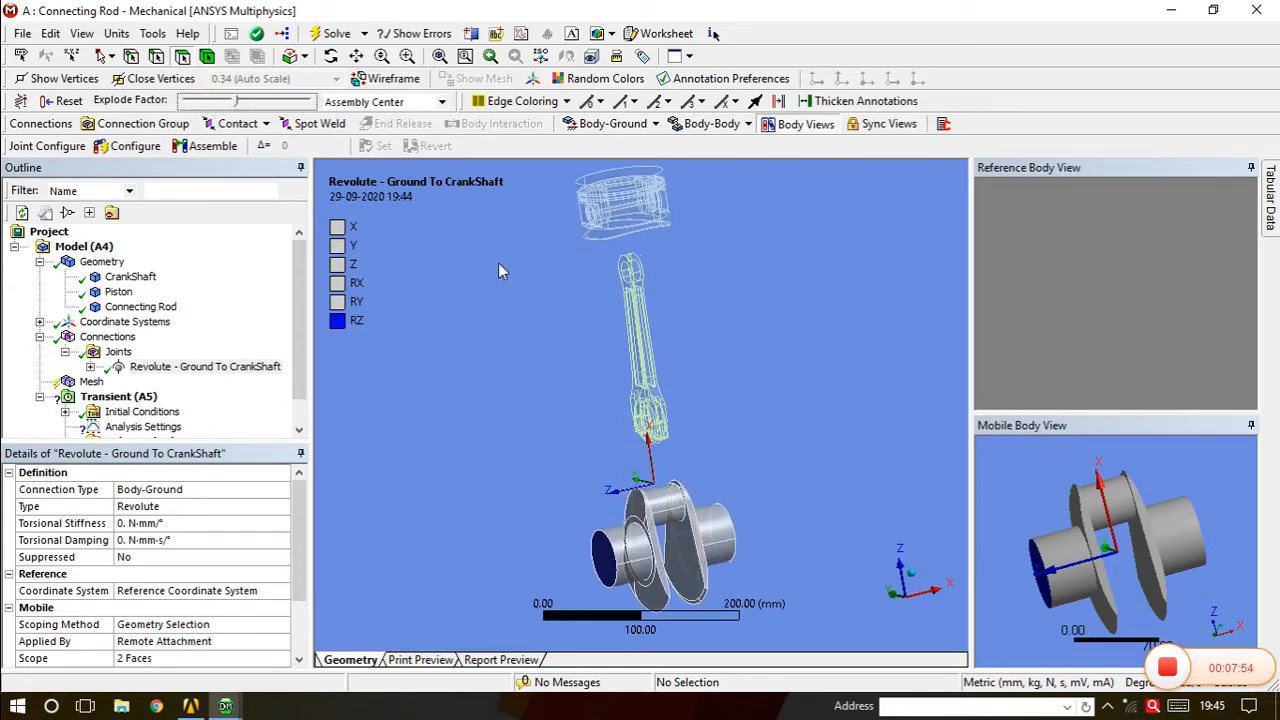
middle_click_drag(686, 576, 738, 517)
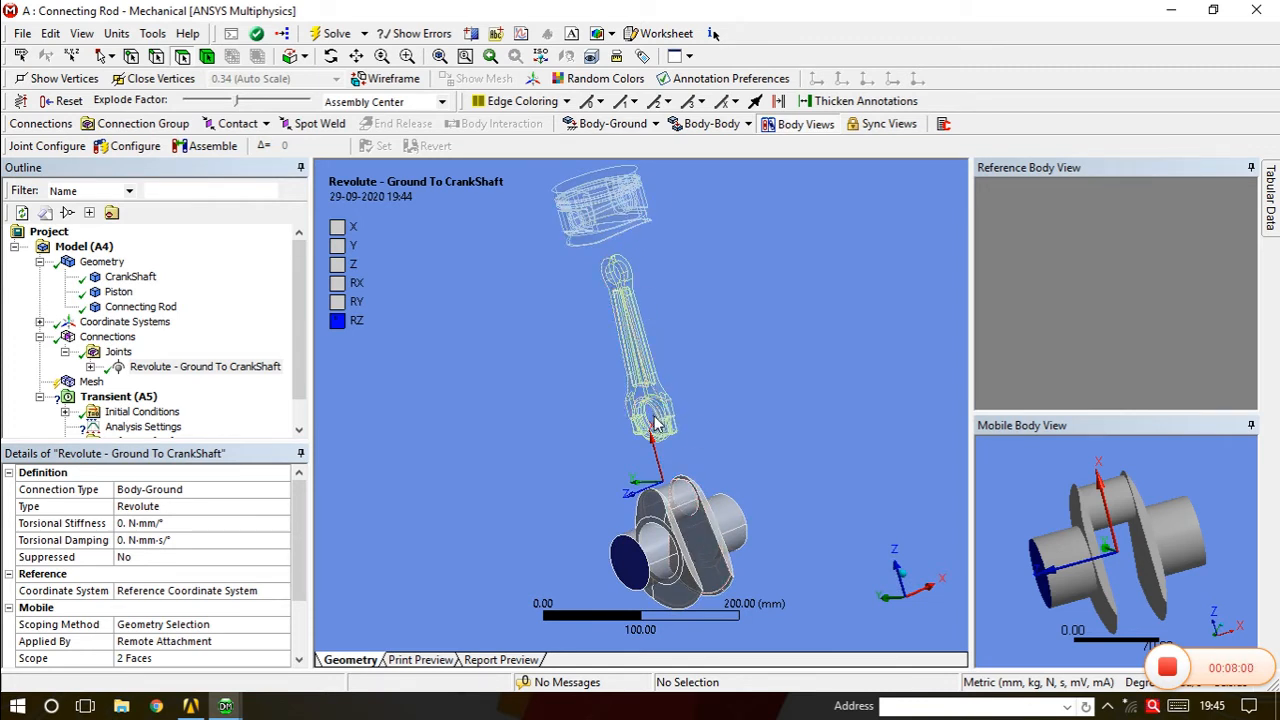
scroll(654, 418, "up", 1)
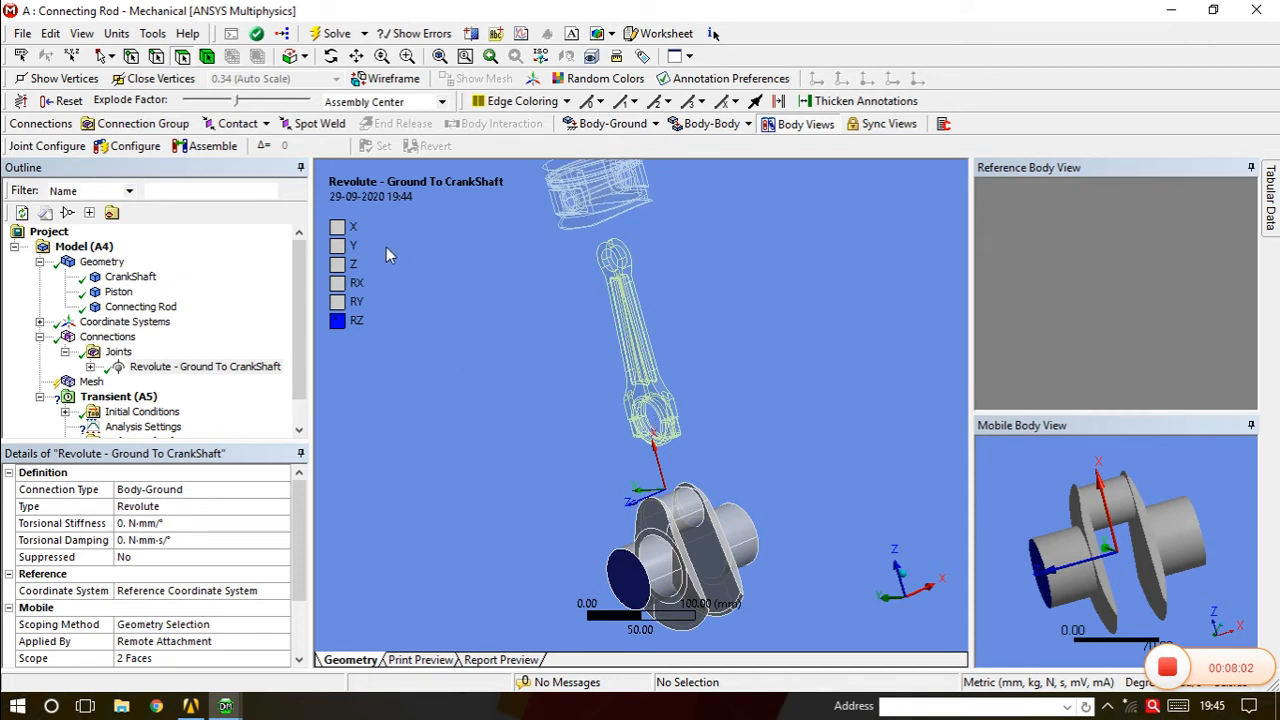
left_click(719, 126)
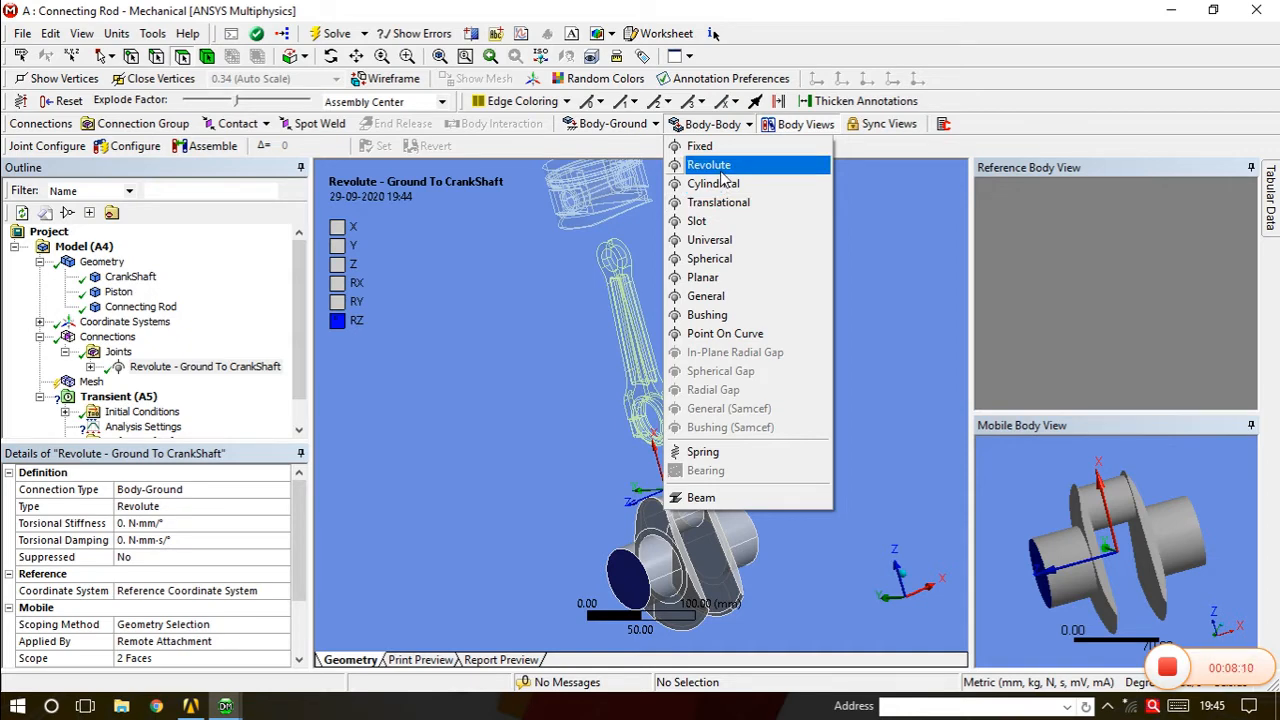
Insert a body-to-body revolute joint and activate its Reference Scope field.
left_click(721, 168)
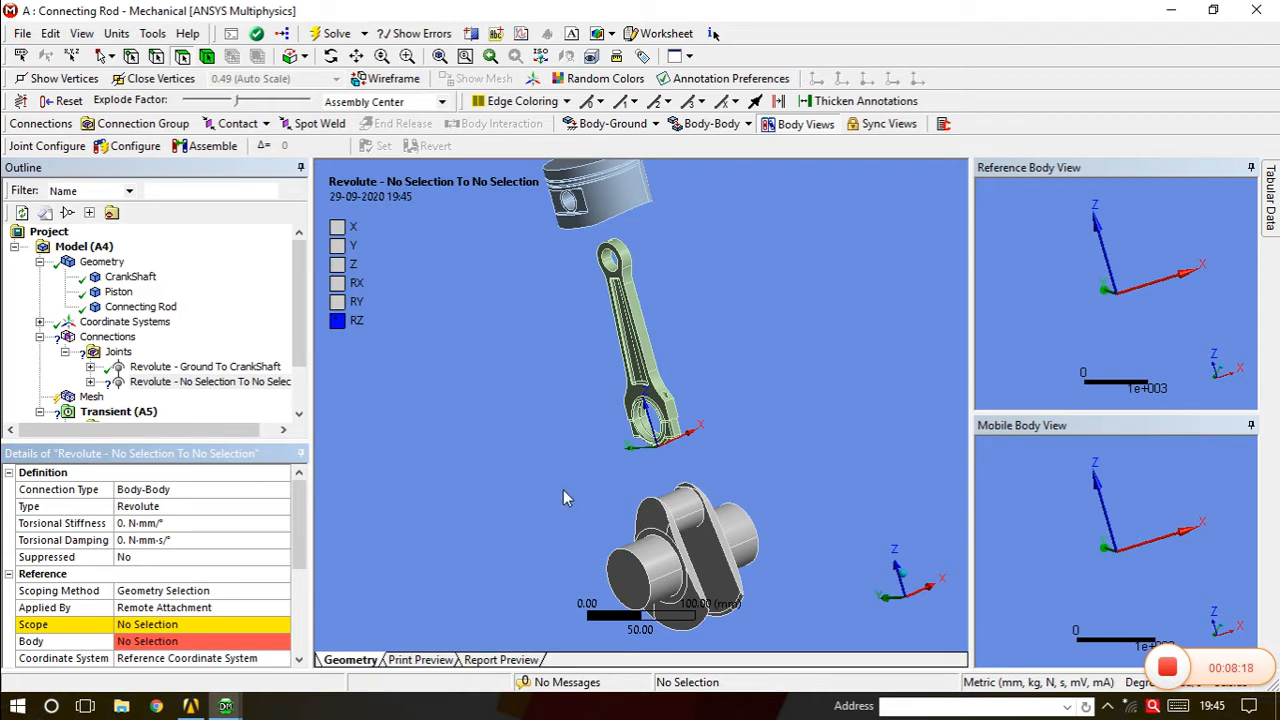
scroll(301, 533, "down", 2)
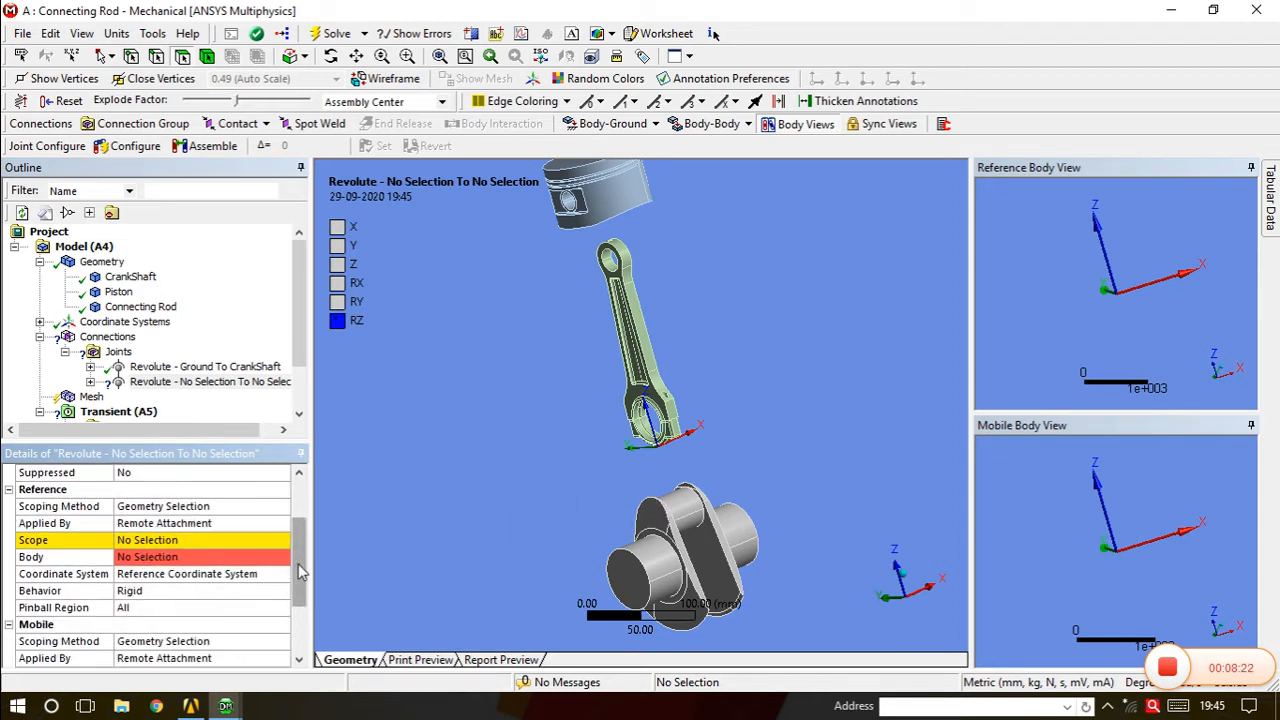
left_click_drag(301, 578, 302, 612)
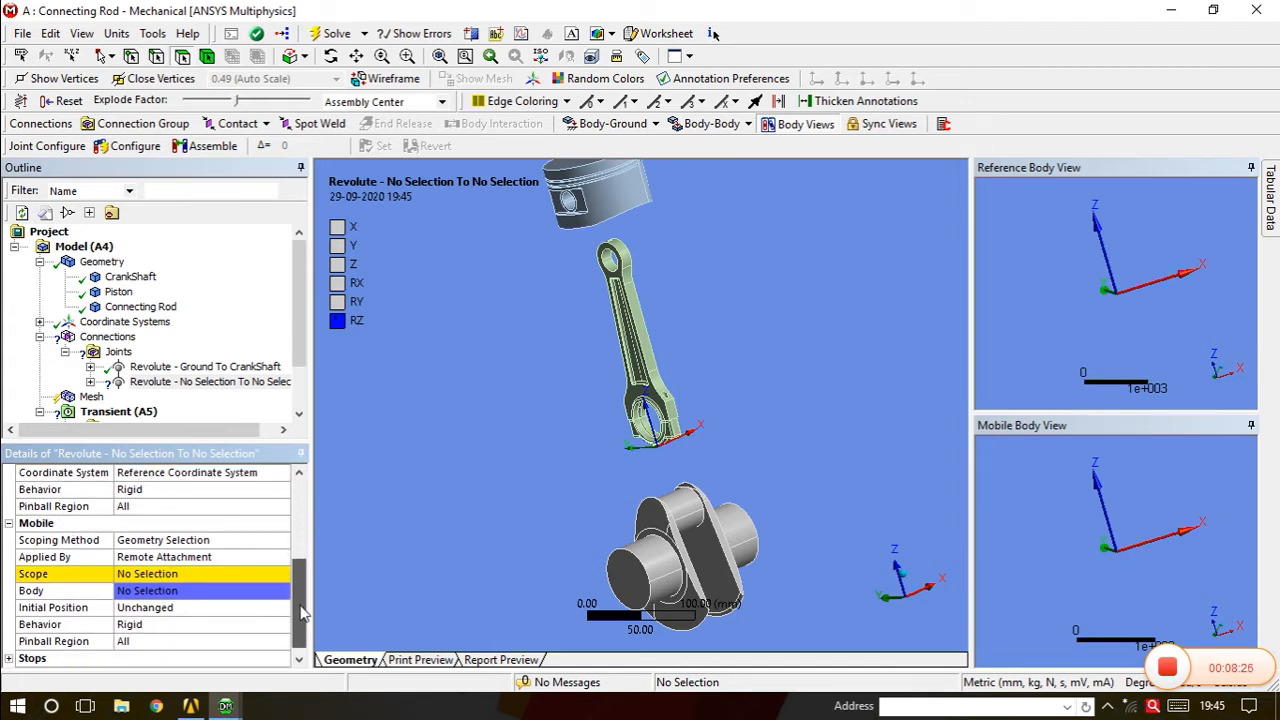
left_click_drag(302, 612, 310, 562)
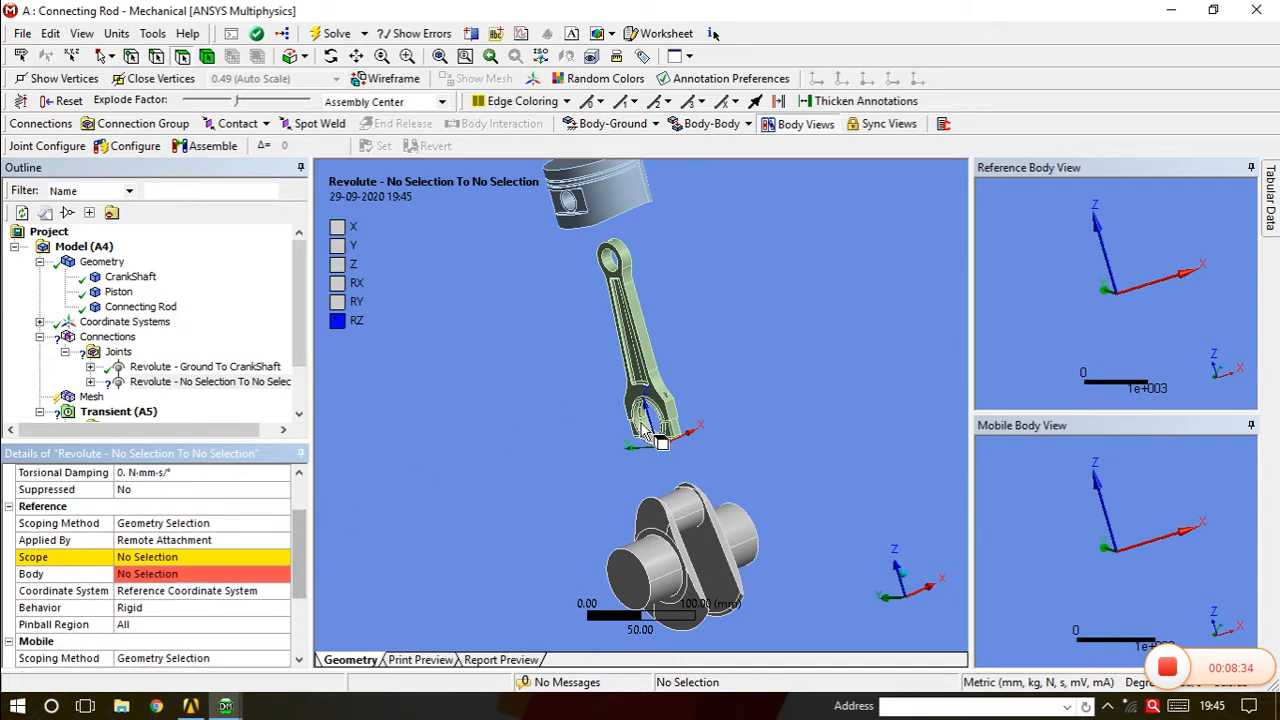
left_click(193, 558)
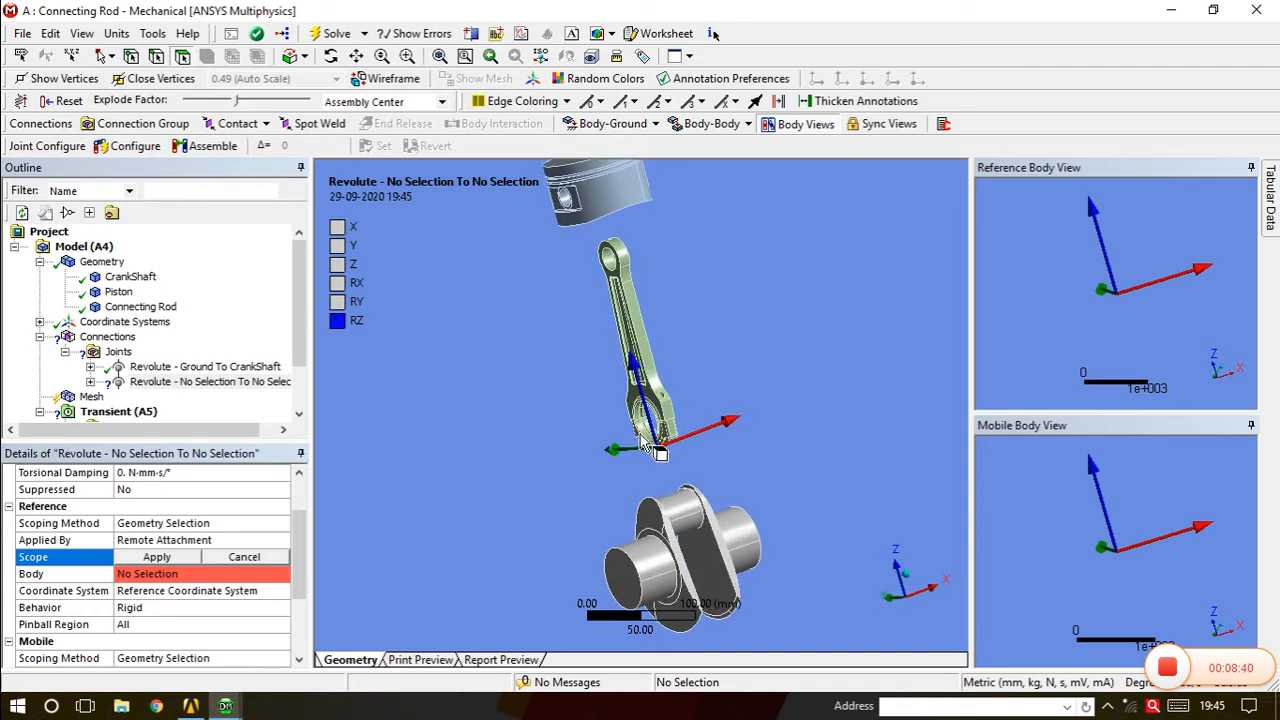
Select the first seven big-end bore faces of the connecting rod.
scroll(650, 450, "up", 5)
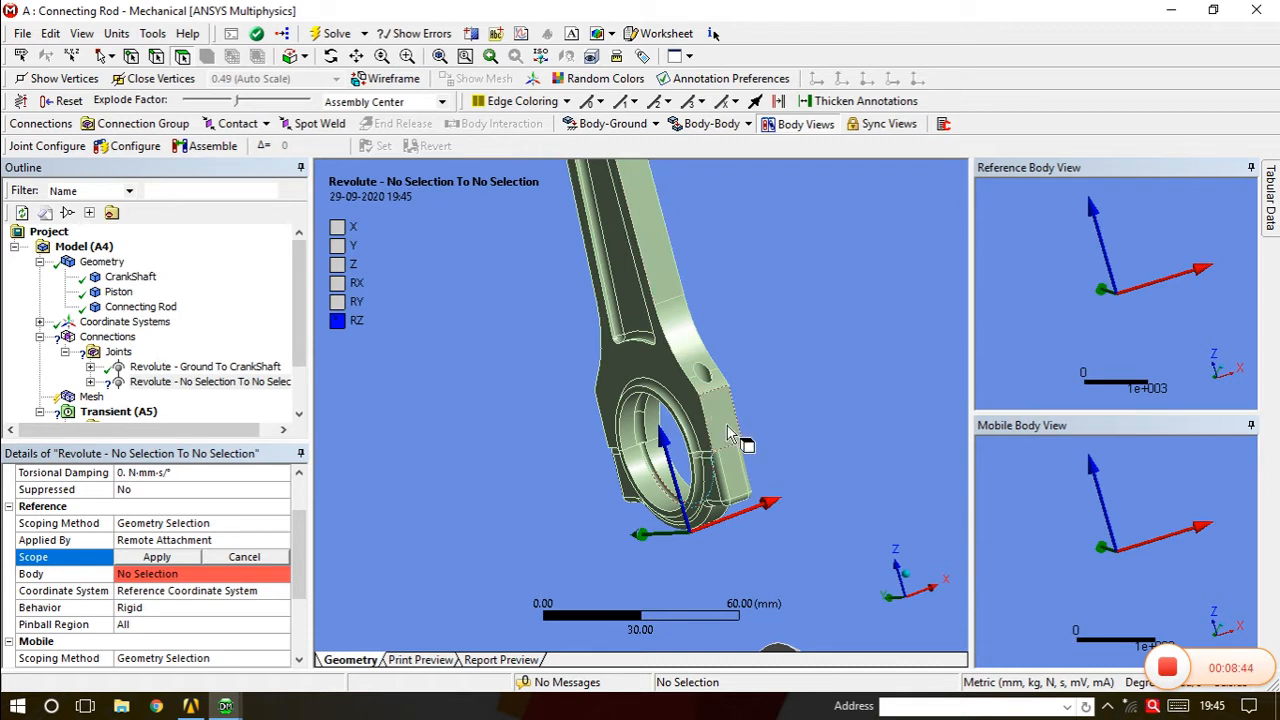
left_click(668, 488)
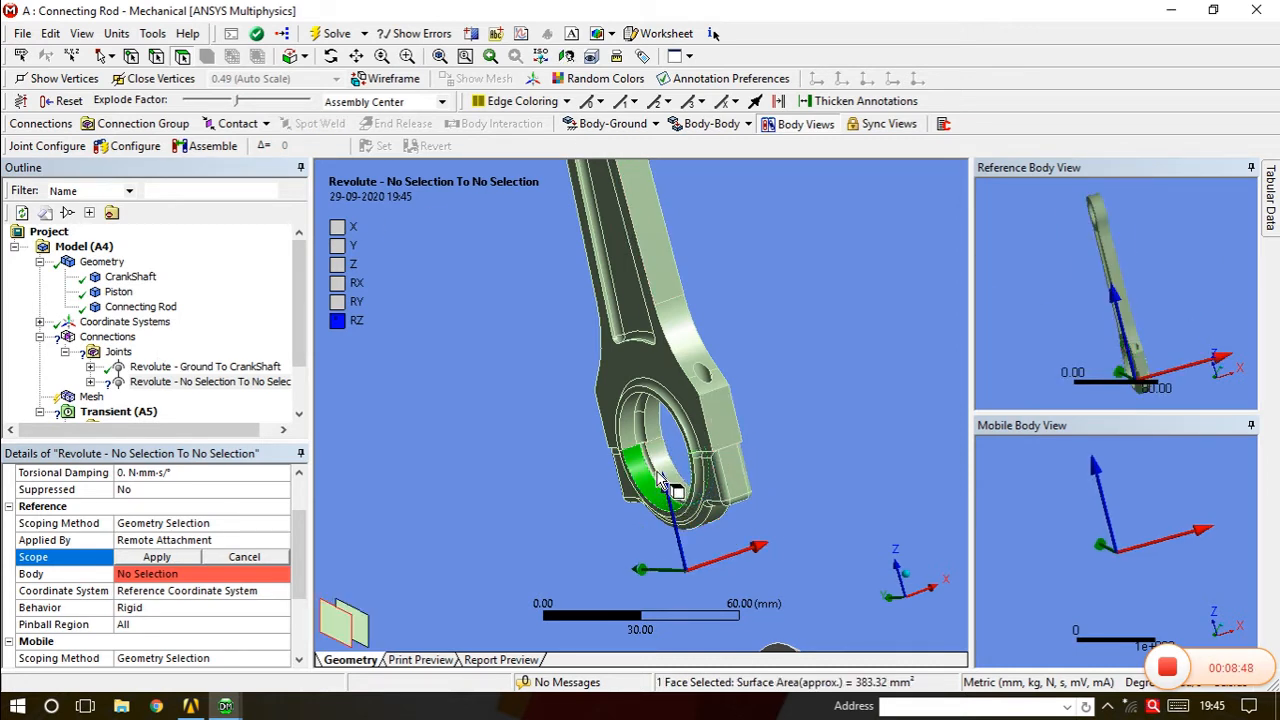
left_click(657, 474, "ctrl")
left_click(652, 467, "ctrl")
left_click(642, 424, "ctrl")
left_click(642, 423, "ctrl")
left_click(651, 422, "ctrl")
left_click(652, 425, "ctrl")
Add the last two bore faces and apply all nine as the reference scope.
middle_click_drag(652, 425, 700, 530)
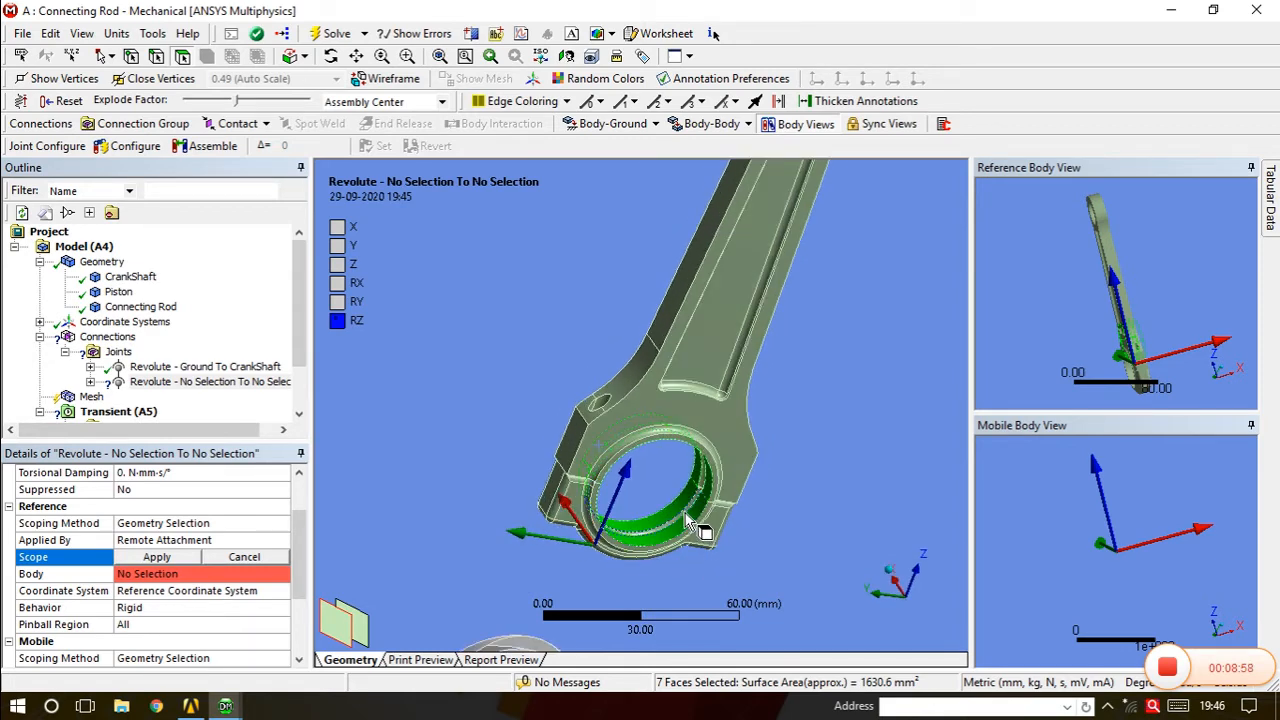
left_click(686, 515, "ctrl")
left_click(703, 482, "ctrl")
middle_click_drag(705, 490, 577, 446)
scroll(578, 446, "down", 5)
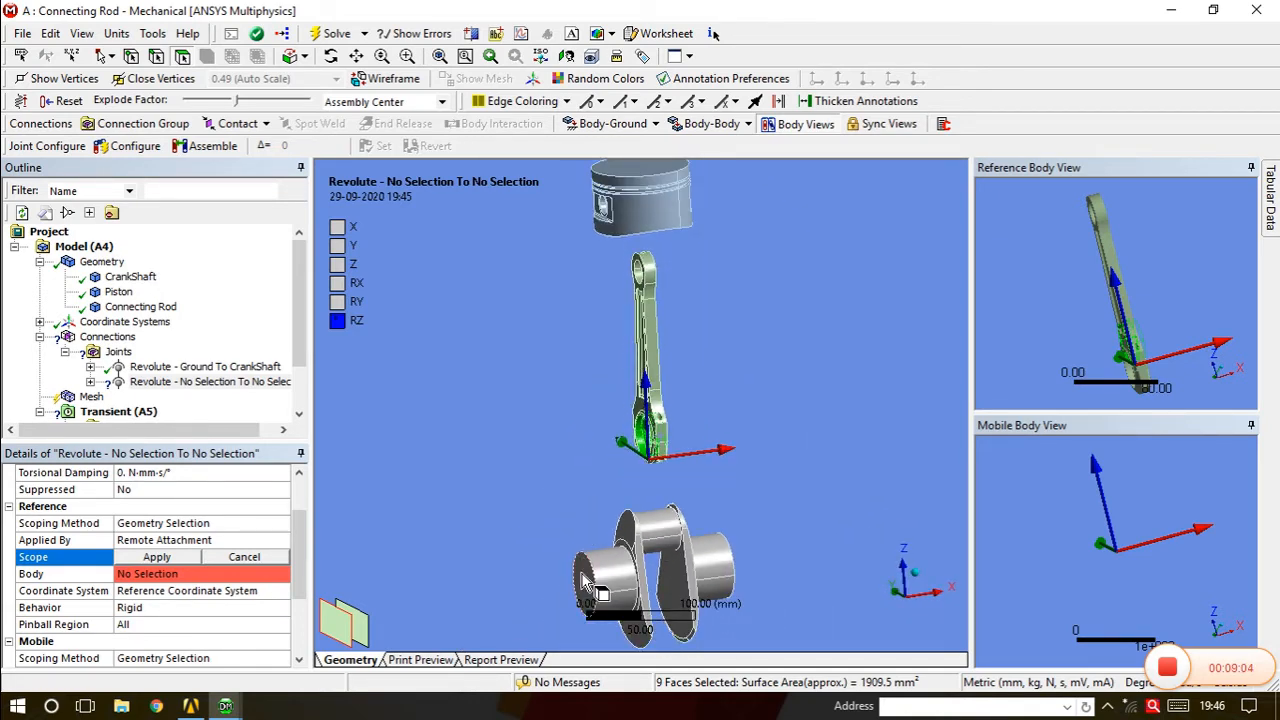
mouse_move(661, 502)
middle_mouse_down()
mouse_move(683, 497)
mouse_move(668, 502)
middle_mouse_up()
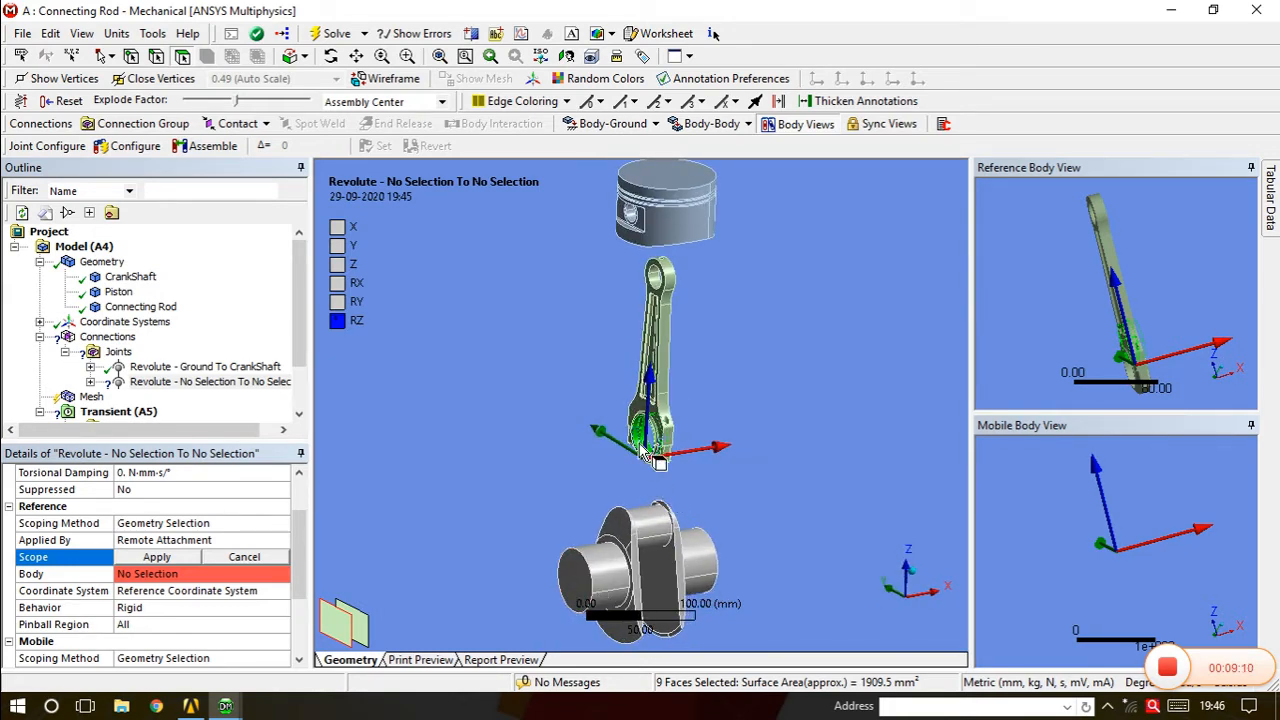
middle_click_drag(685, 490, 673, 465)
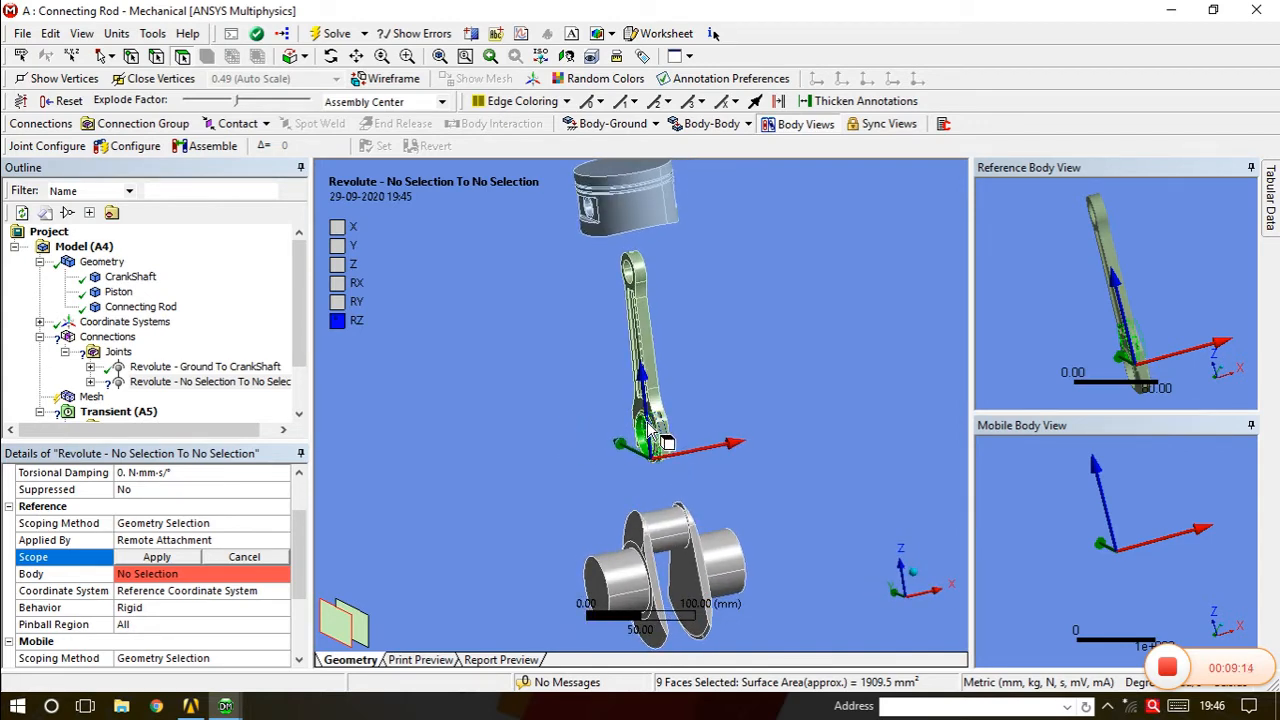
left_click(170, 559)
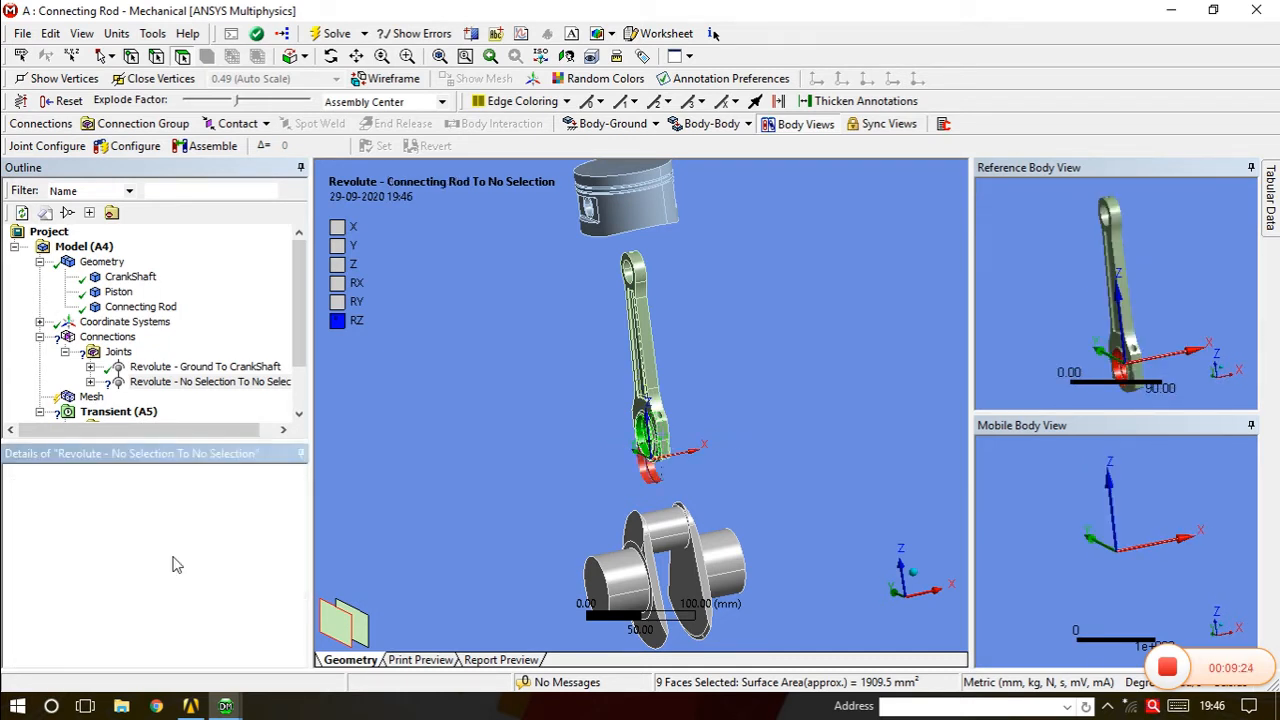
Flip the reference coordinate system's X axis to point toward the crankshaft.
scroll(298, 540, "down", 2)
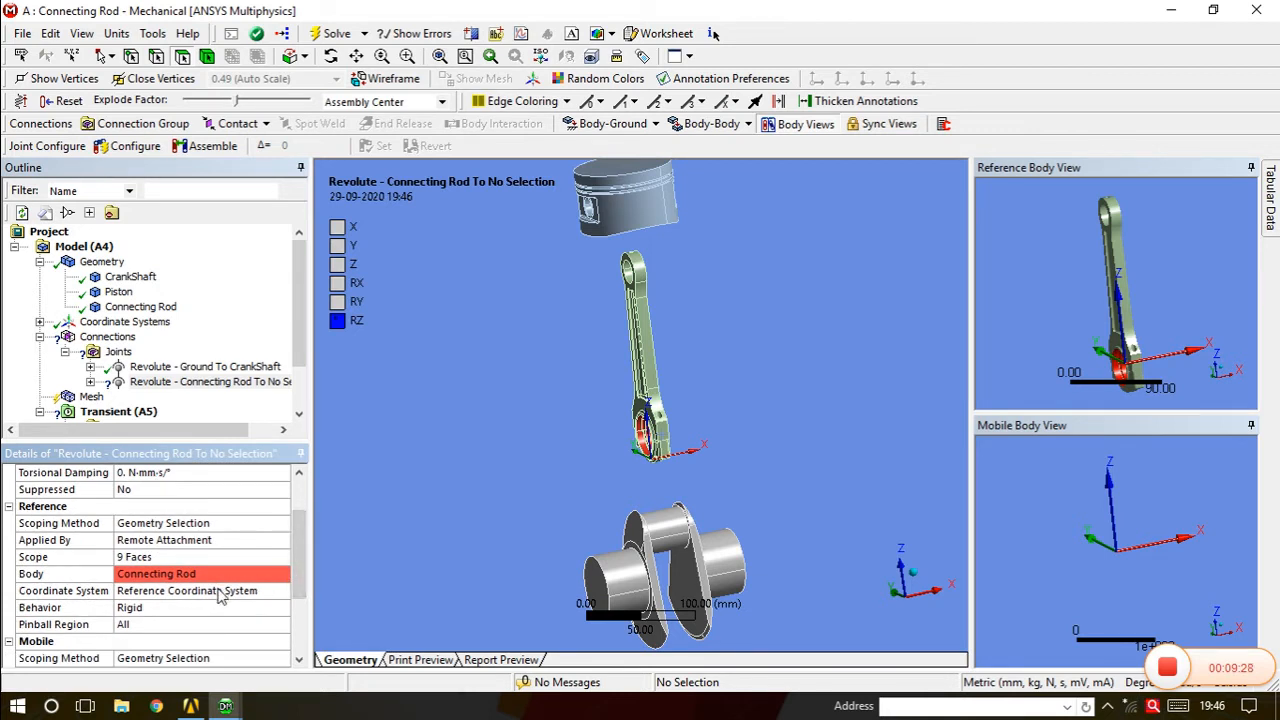
left_click(219, 591)
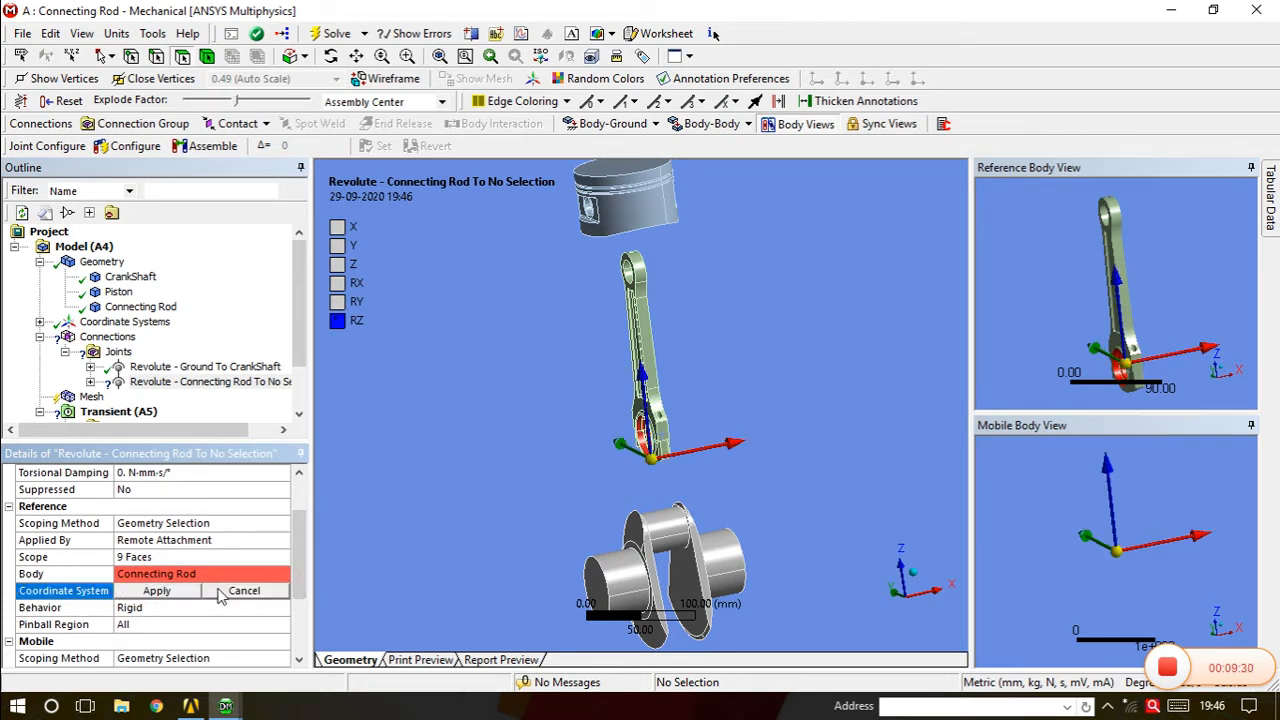
left_click(707, 451)
left_click(601, 470)
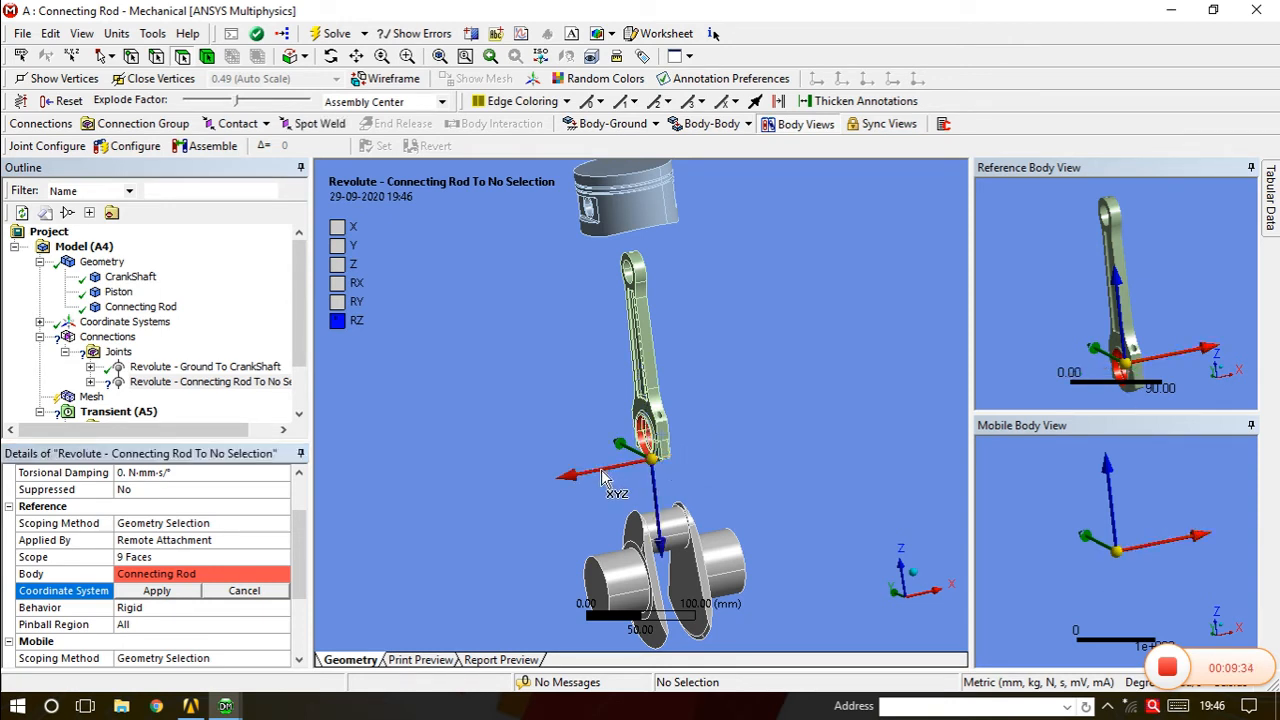
left_click(603, 470)
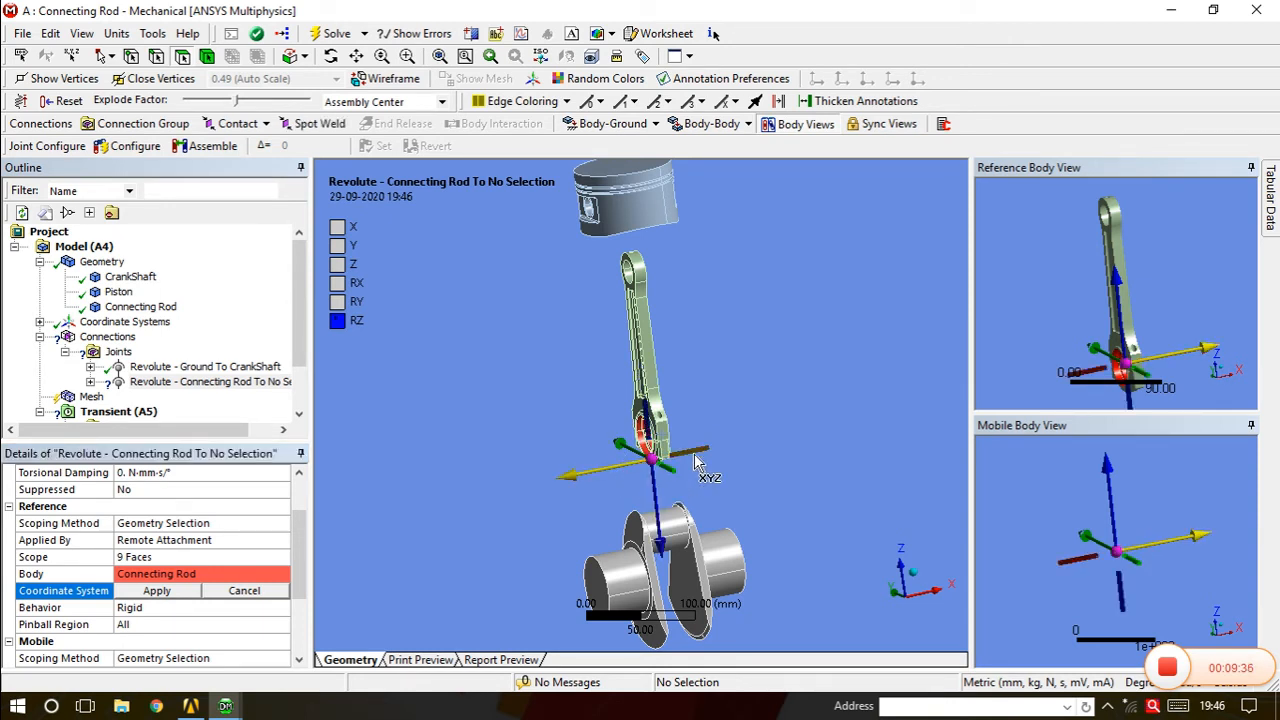
left_click(700, 456)
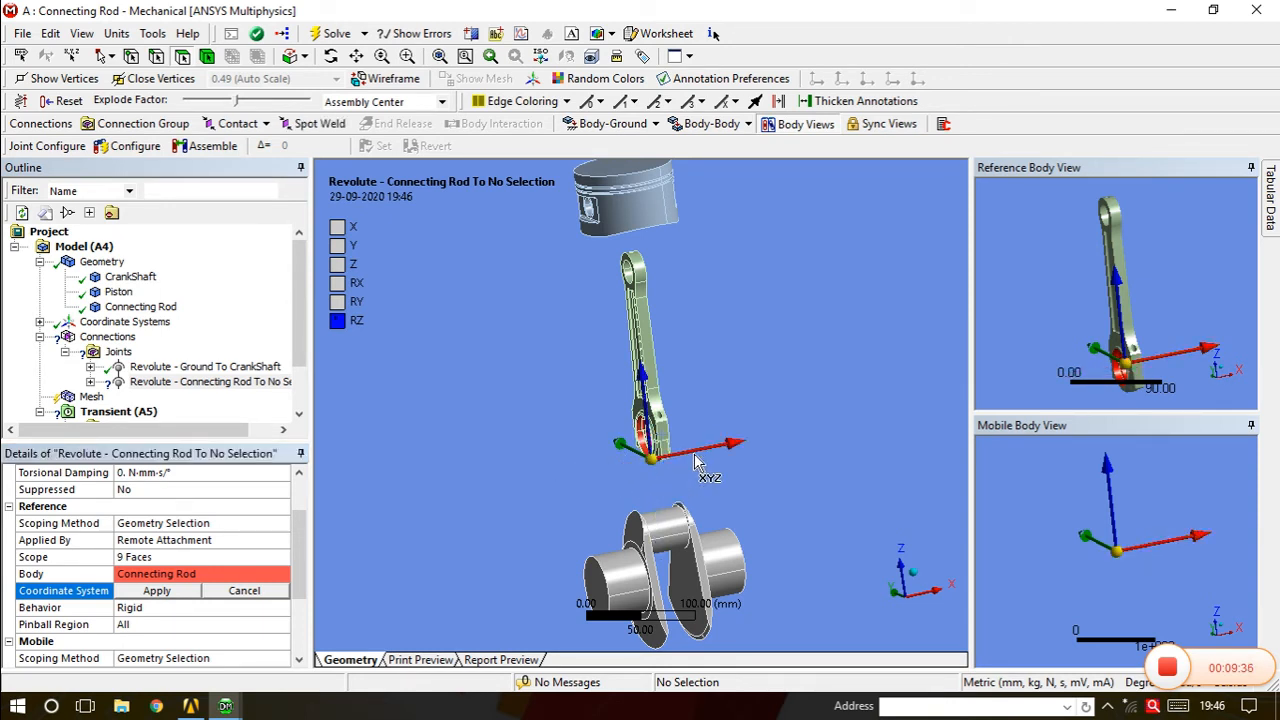
left_click(624, 450)
left_click(645, 473)
Swing the Z axis sideways along the bore and apply the new orientation.
left_click(644, 405)
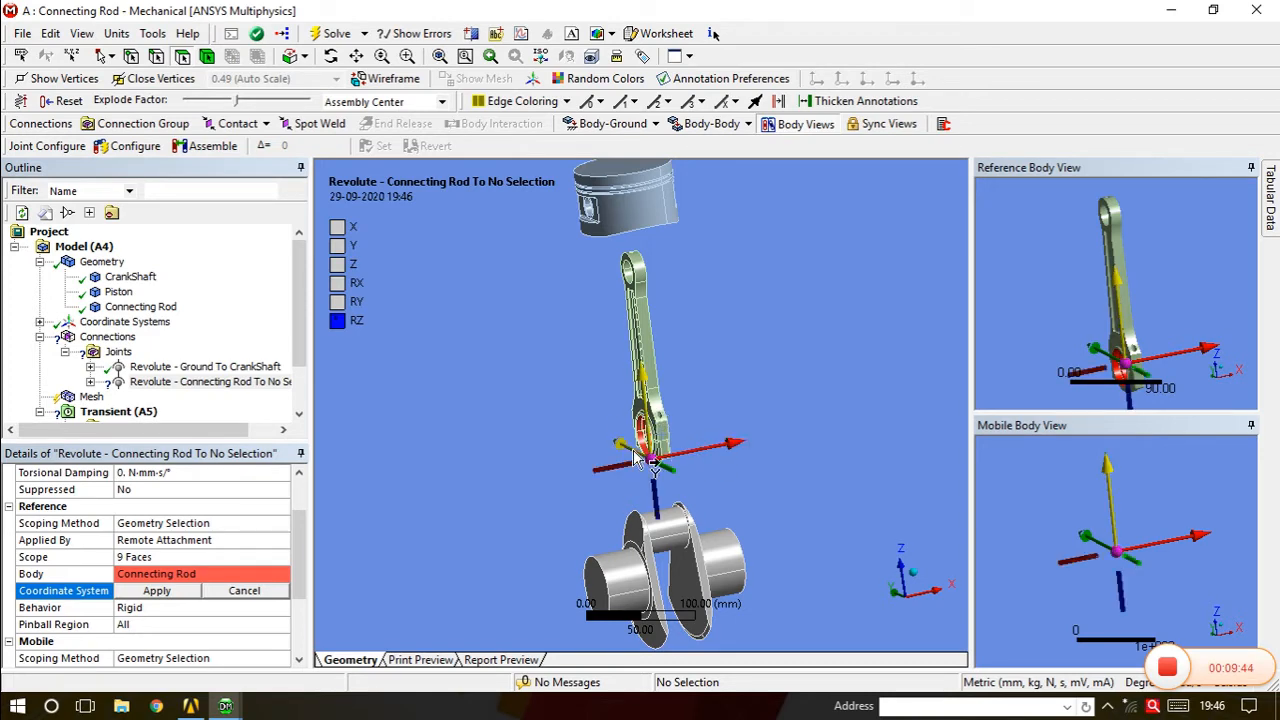
left_click(627, 478)
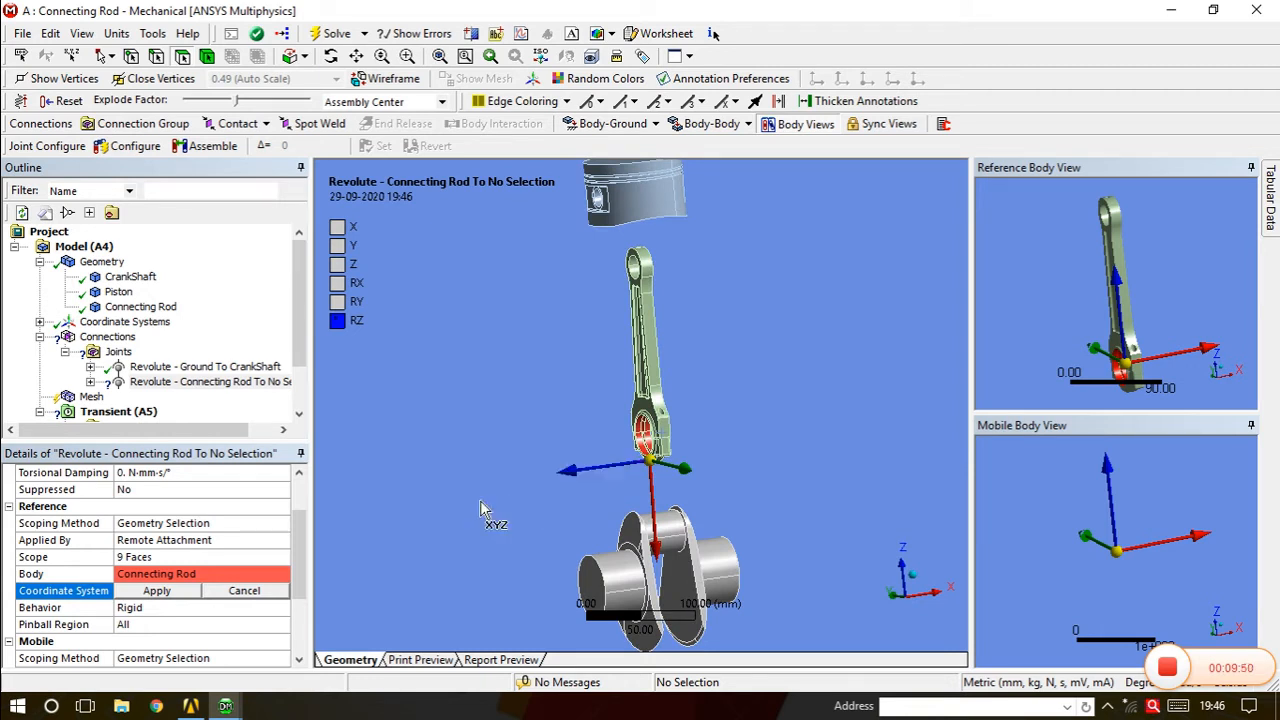
left_click(168, 591)
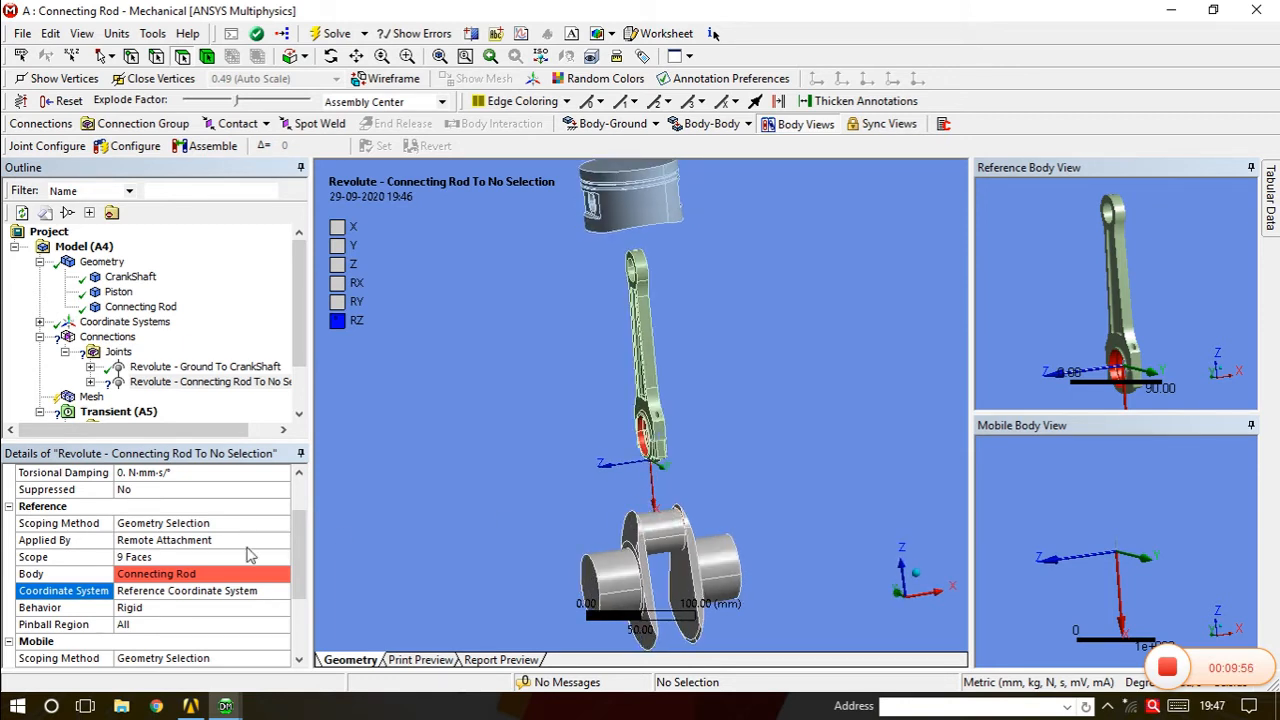
left_click_drag(299, 555, 299, 605)
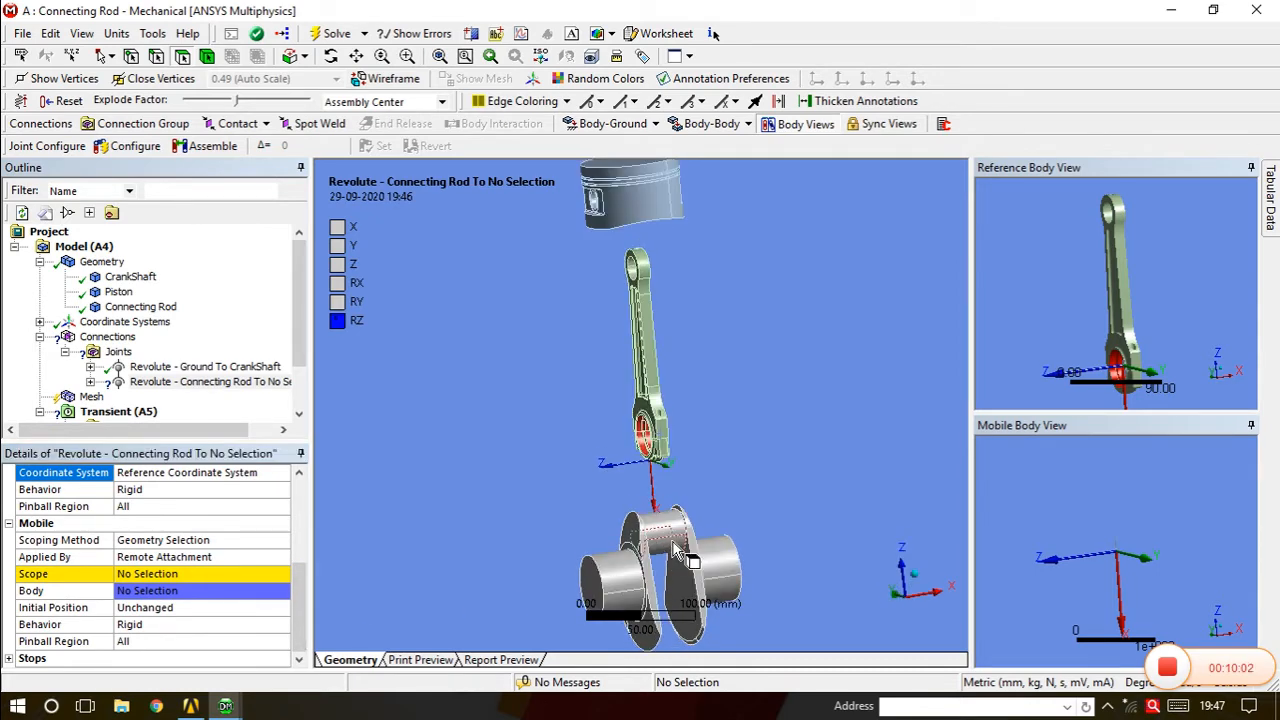
Apply two crankshaft faces as the mobile side, making the joint Connecting Rod To CrankShaft.
left_click(179, 576)
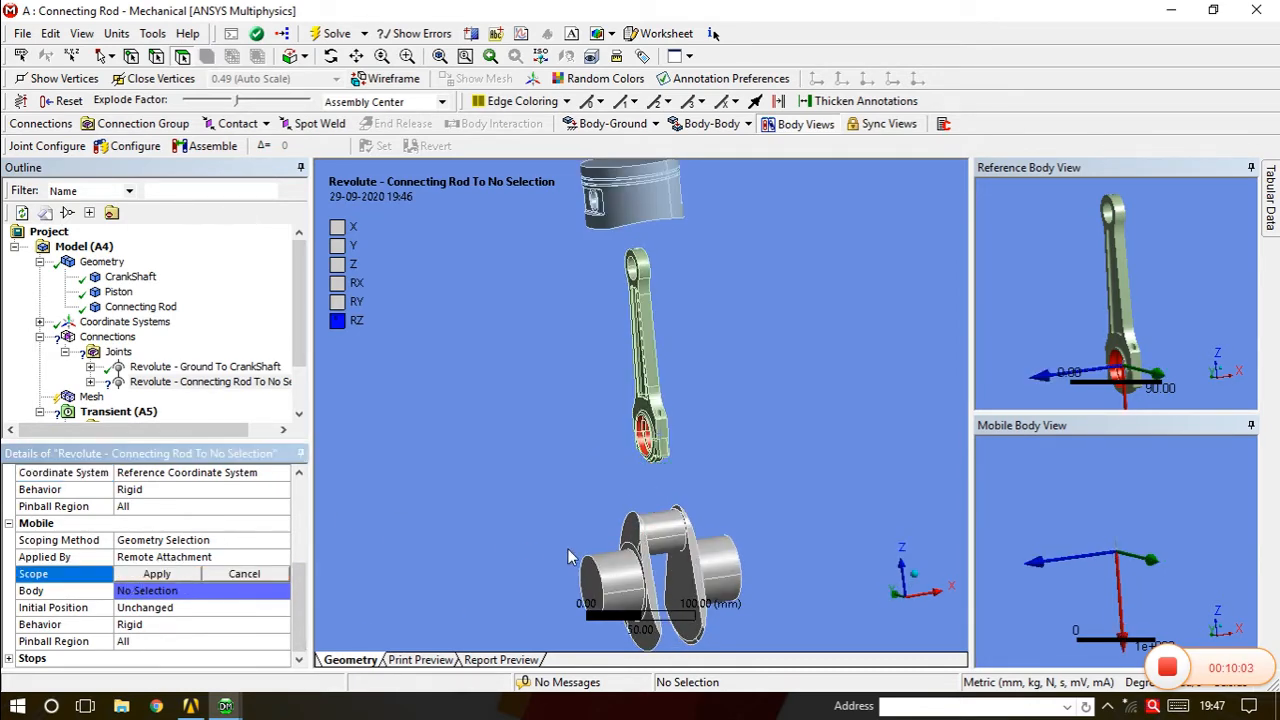
left_click(668, 533)
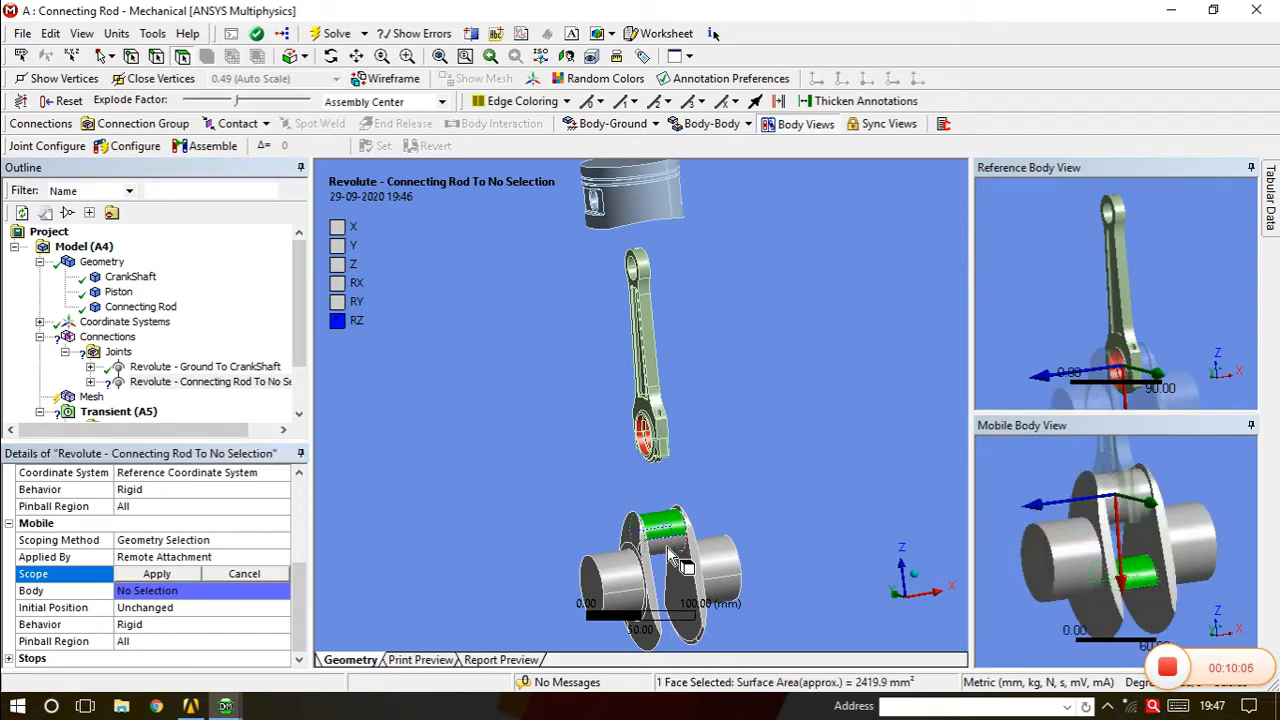
left_click(670, 553, "ctrl")
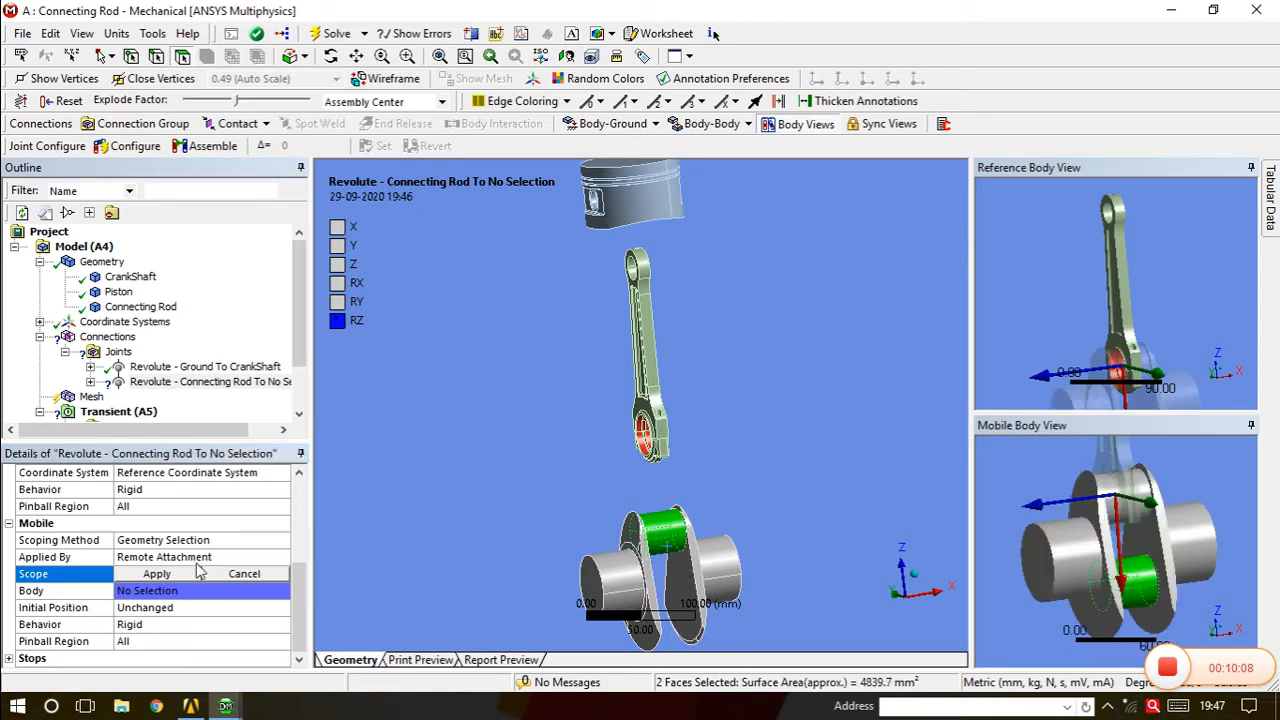
left_click(170, 577)
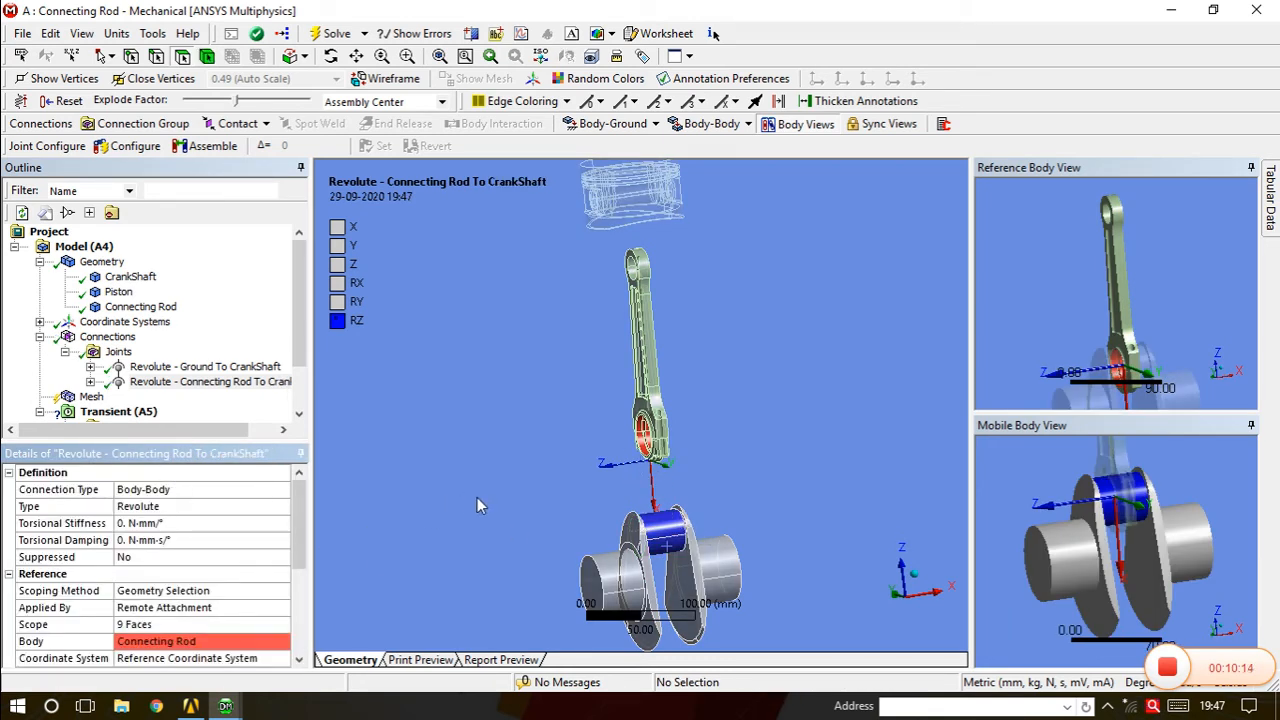
middle_click_drag(744, 552, 700, 518)
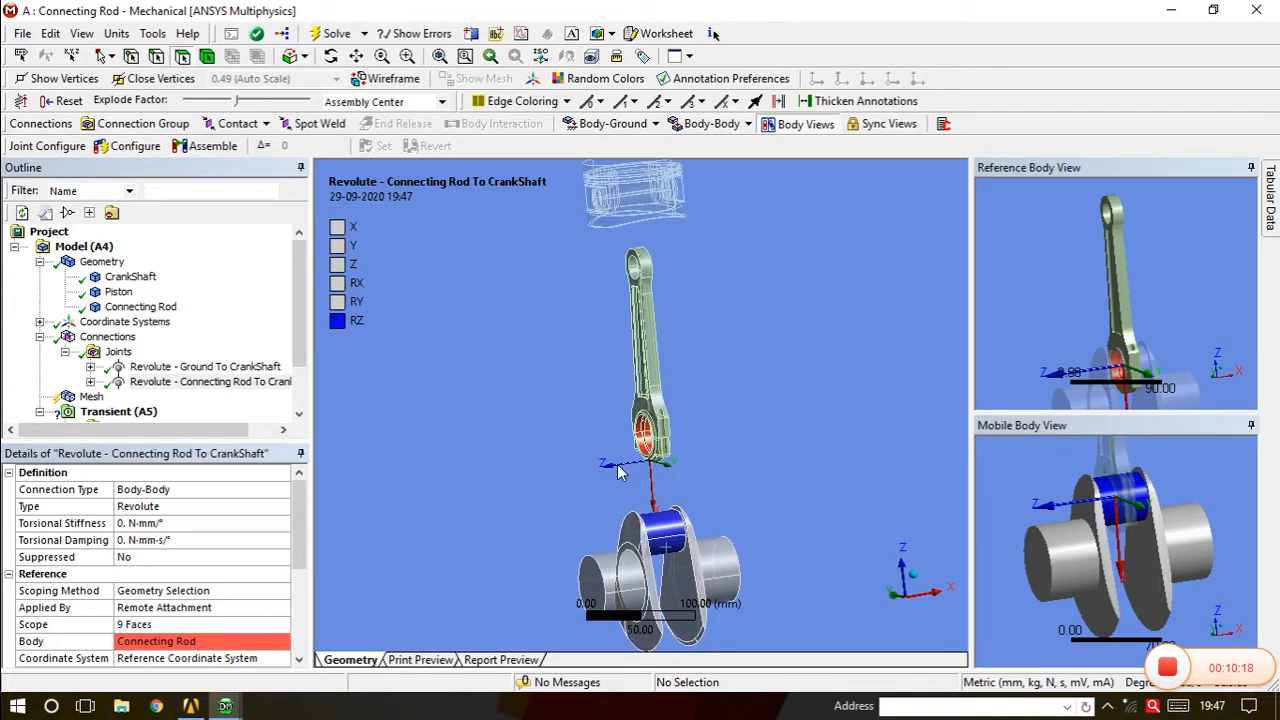
left_click_drag(310, 540, 308, 547)
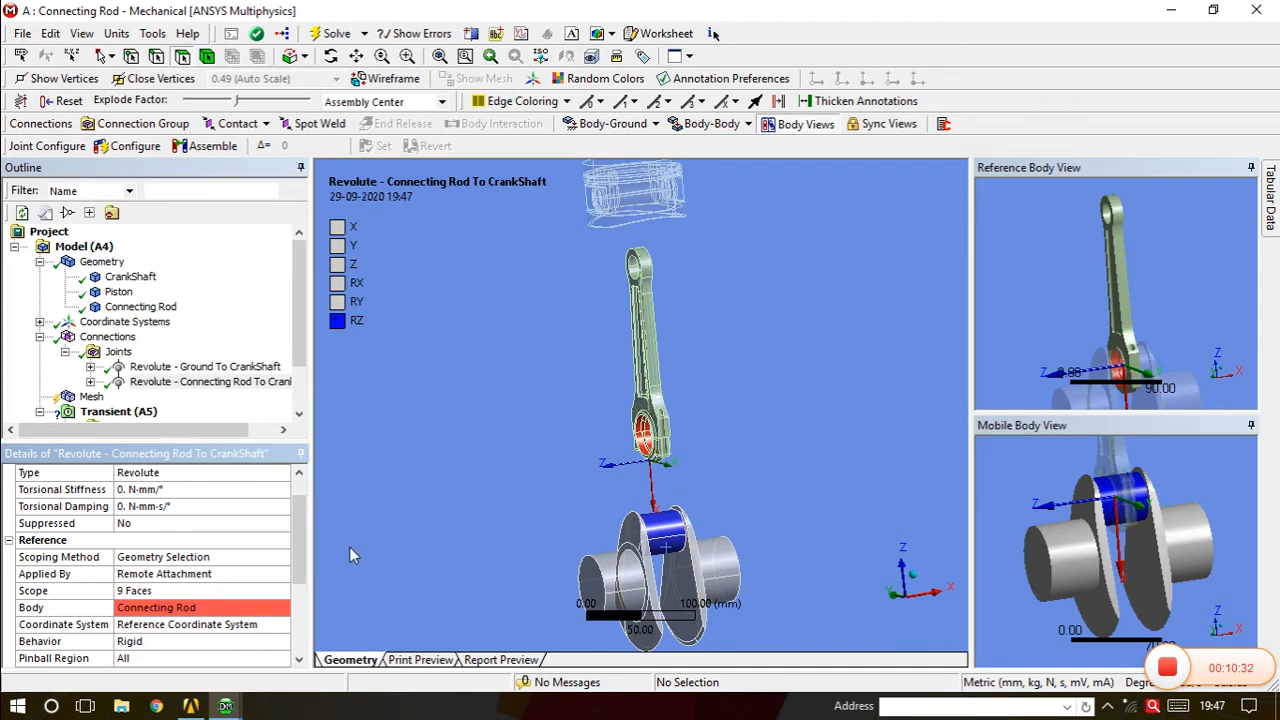
left_click_drag(303, 553, 299, 618)
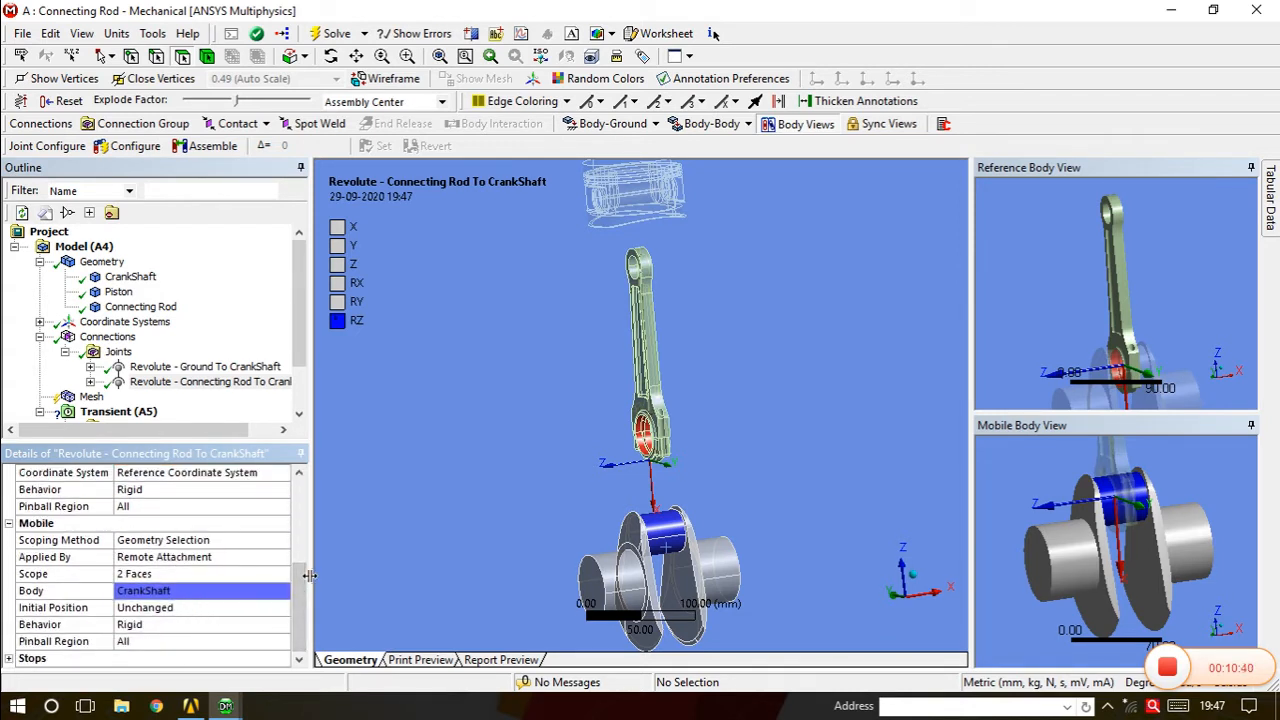
left_click_drag(300, 589, 309, 562)
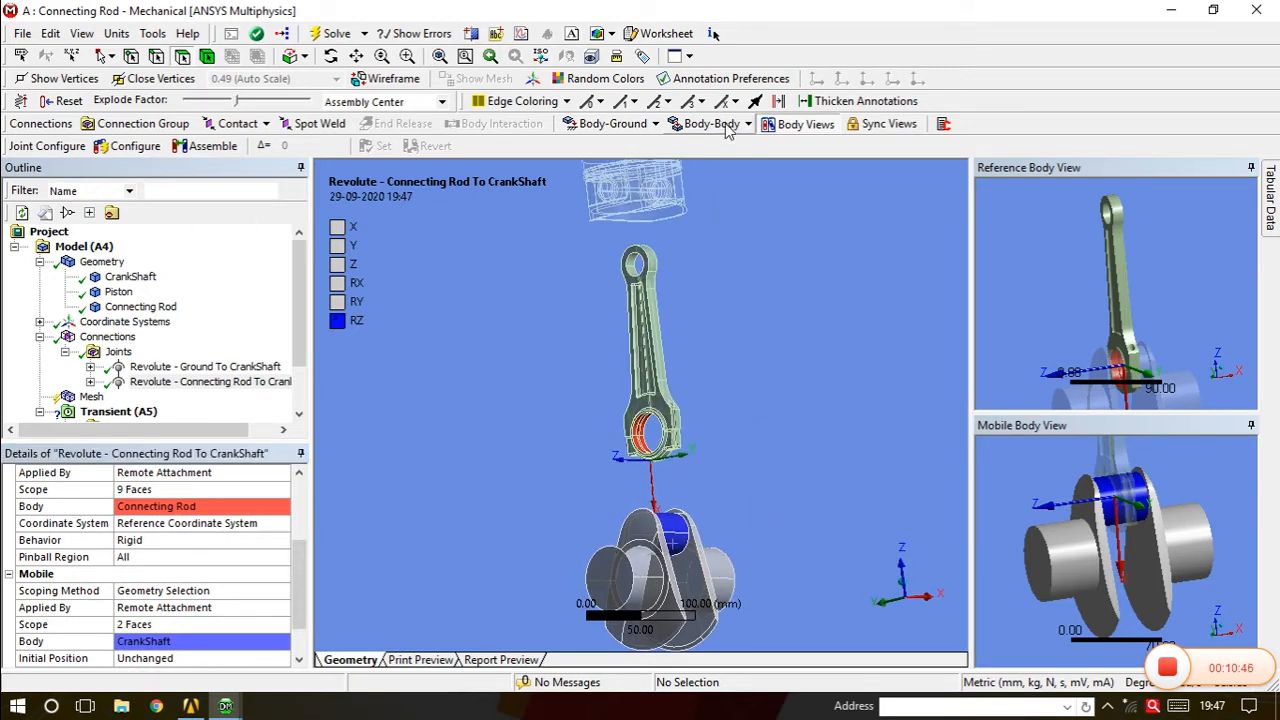
Insert a new body-to-body revolute joint and orient the view toward the connecting rod.
left_click(727, 126)
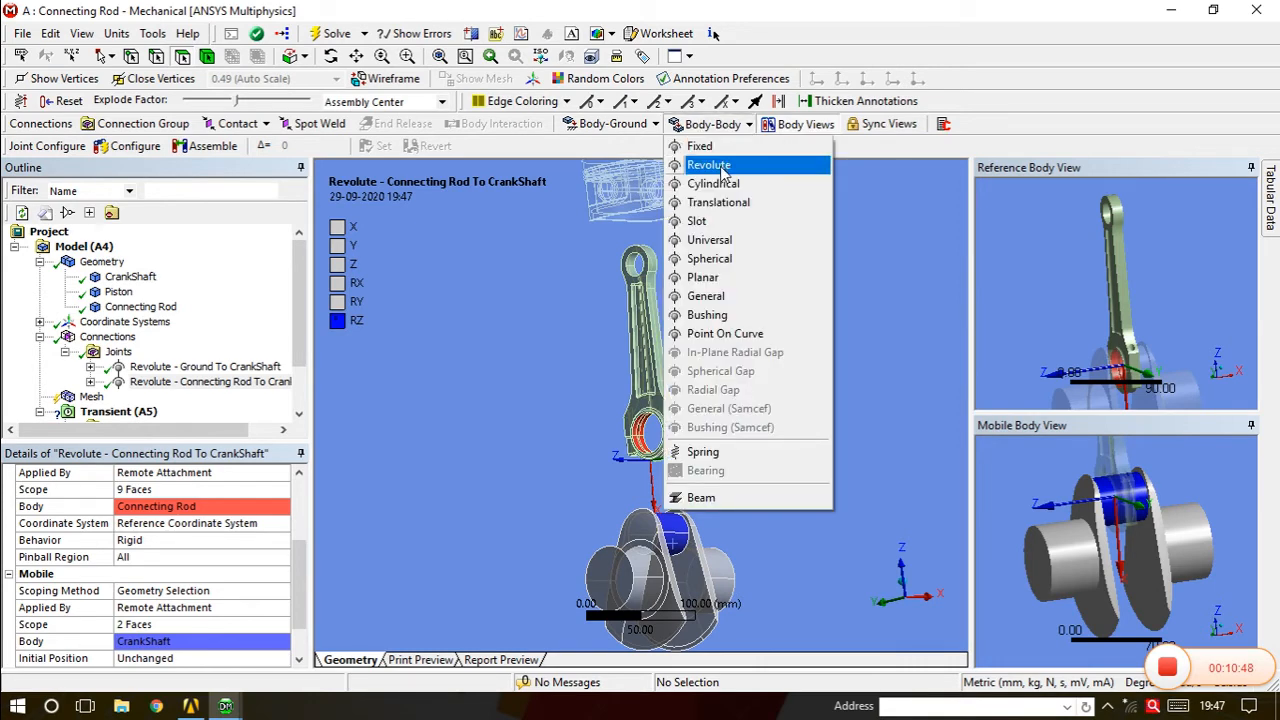
left_click(722, 172)
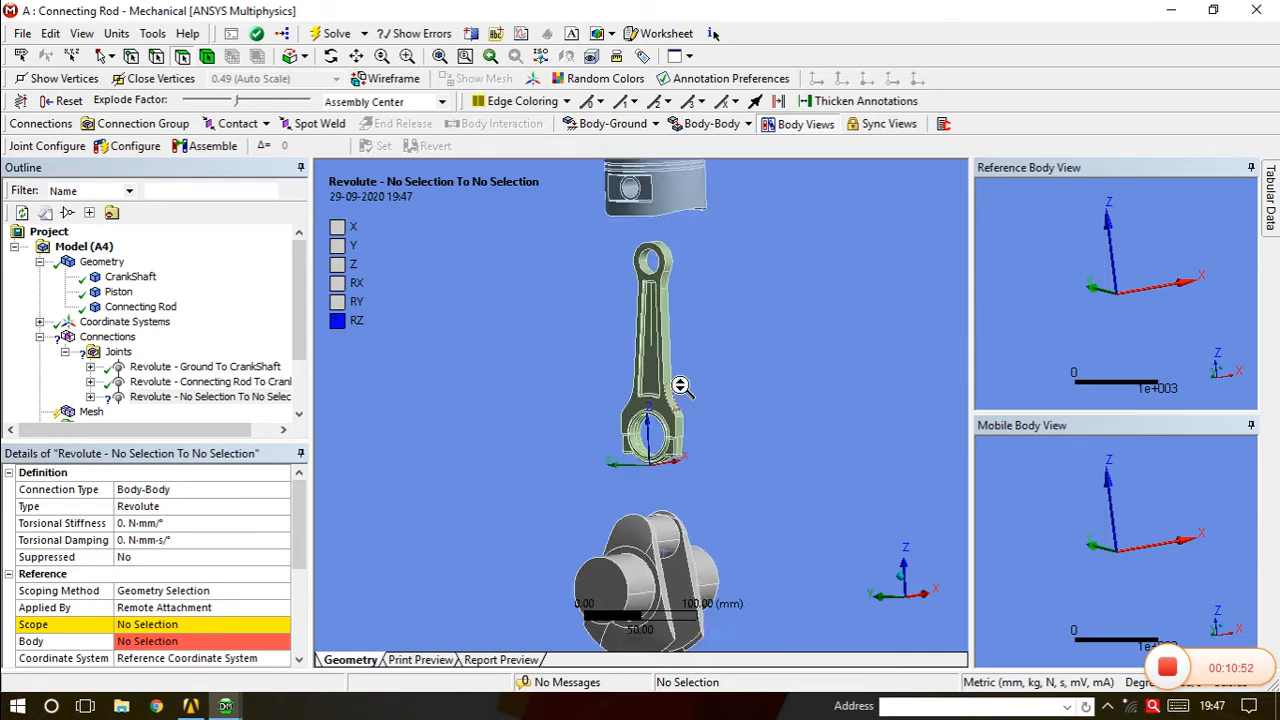
left_click(648, 316)
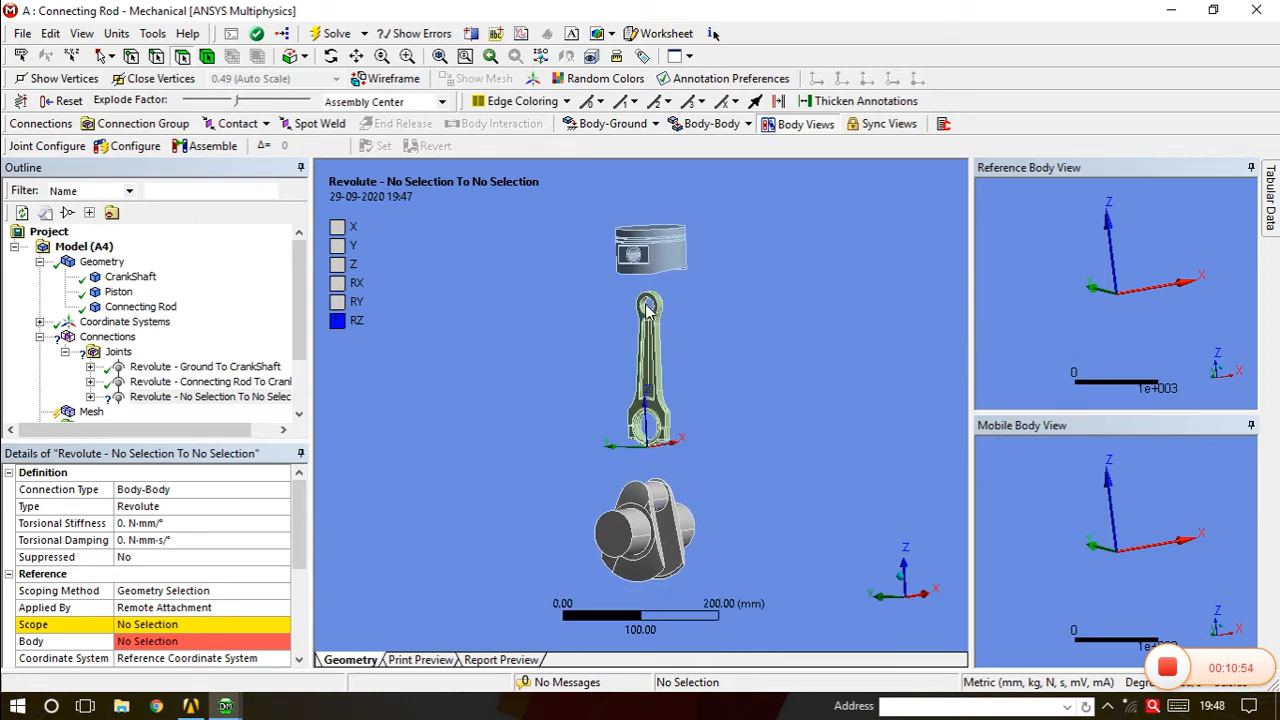
middle_click_drag(711, 290, 674, 294)
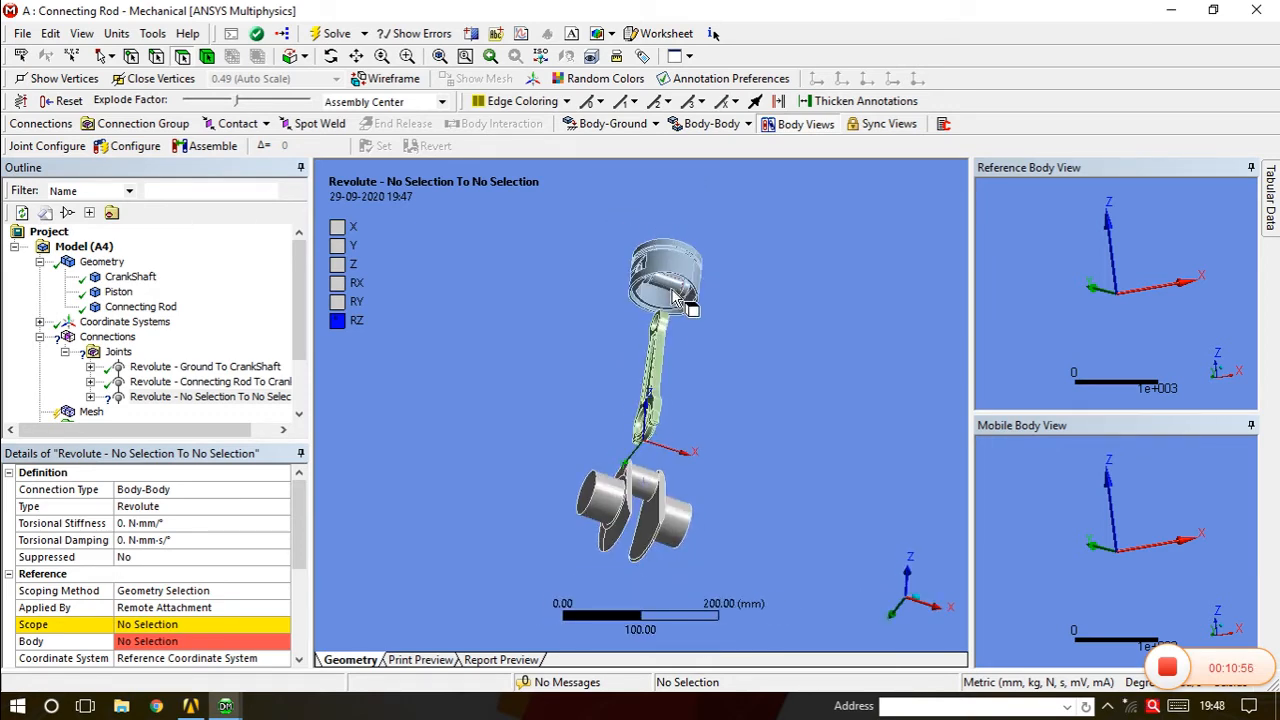
middle_click_drag(671, 365, 707, 408)
scroll(669, 350, "down", 3)
middle_click_drag(669, 350, 635, 335)
scroll(690, 440, "up", 4)
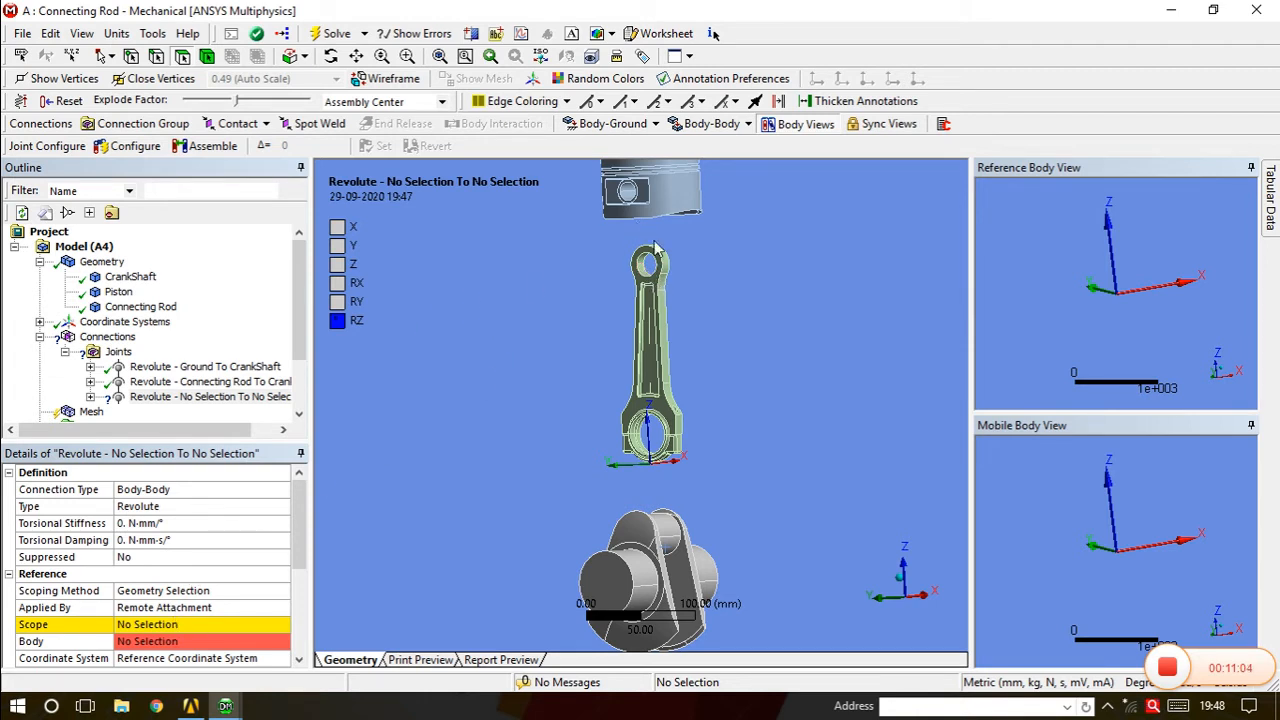
Select the rod's two small-end bore faces and apply them as the reference scope.
left_click(643, 271)
middle_click_drag(659, 281, 692, 269)
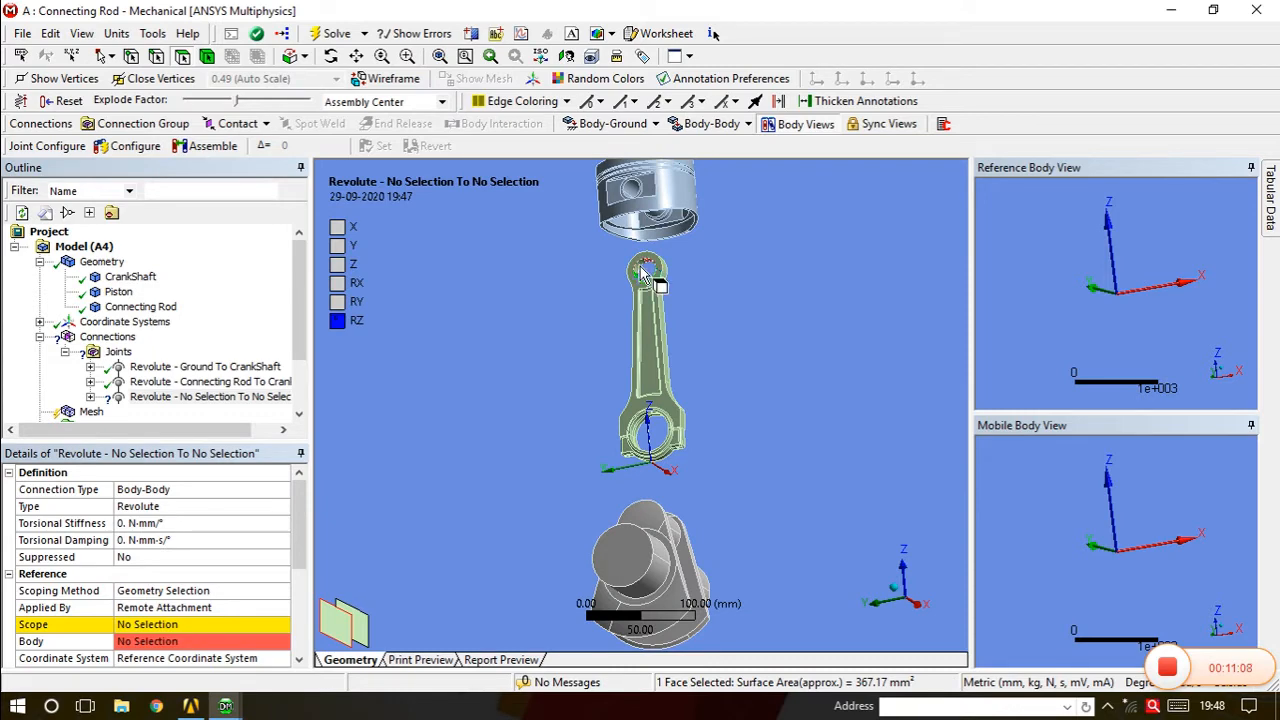
left_click(641, 269, "ctrl")
scroll(642, 270, "up", 5)
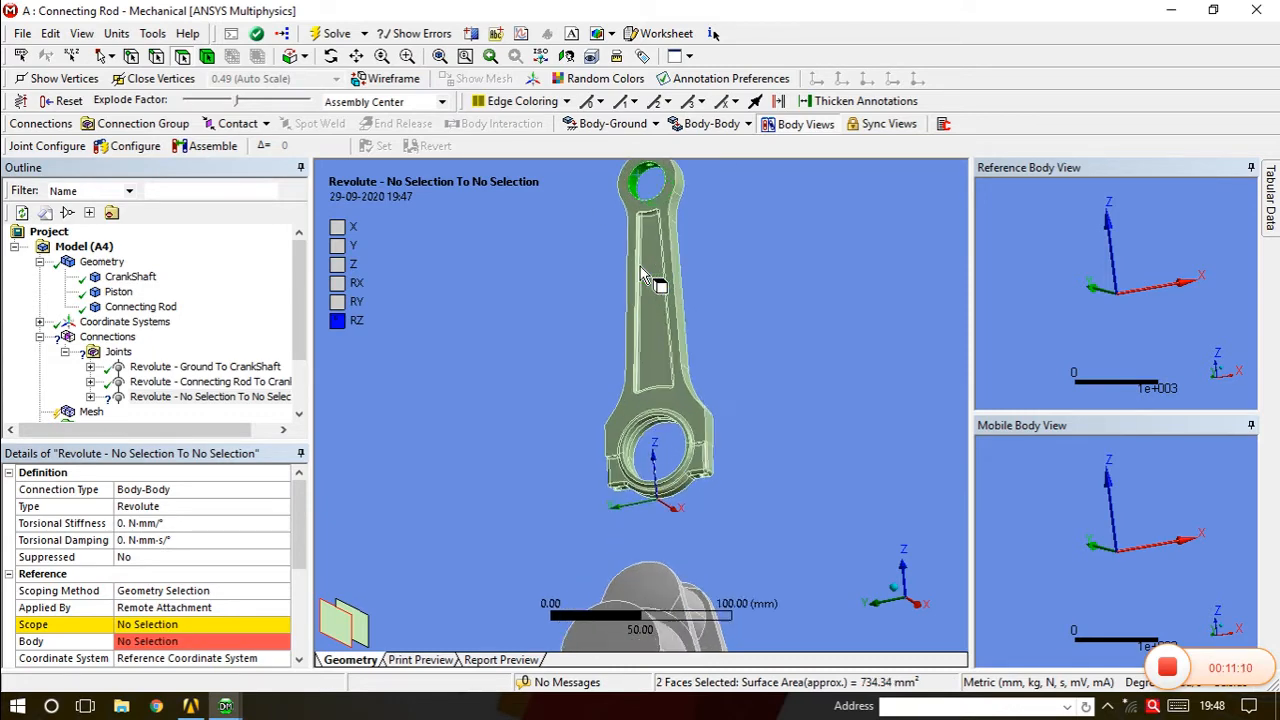
middle_click_drag(695, 320, 660, 323)
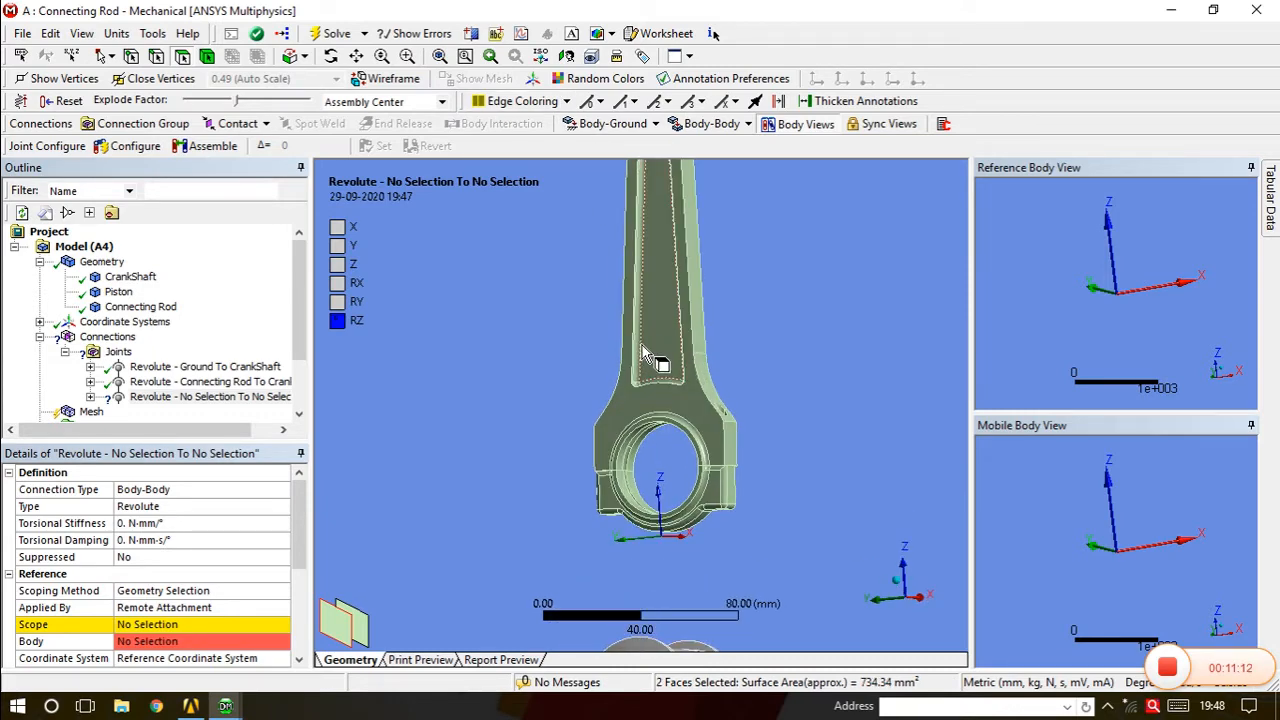
scroll(642, 345, "down", 3)
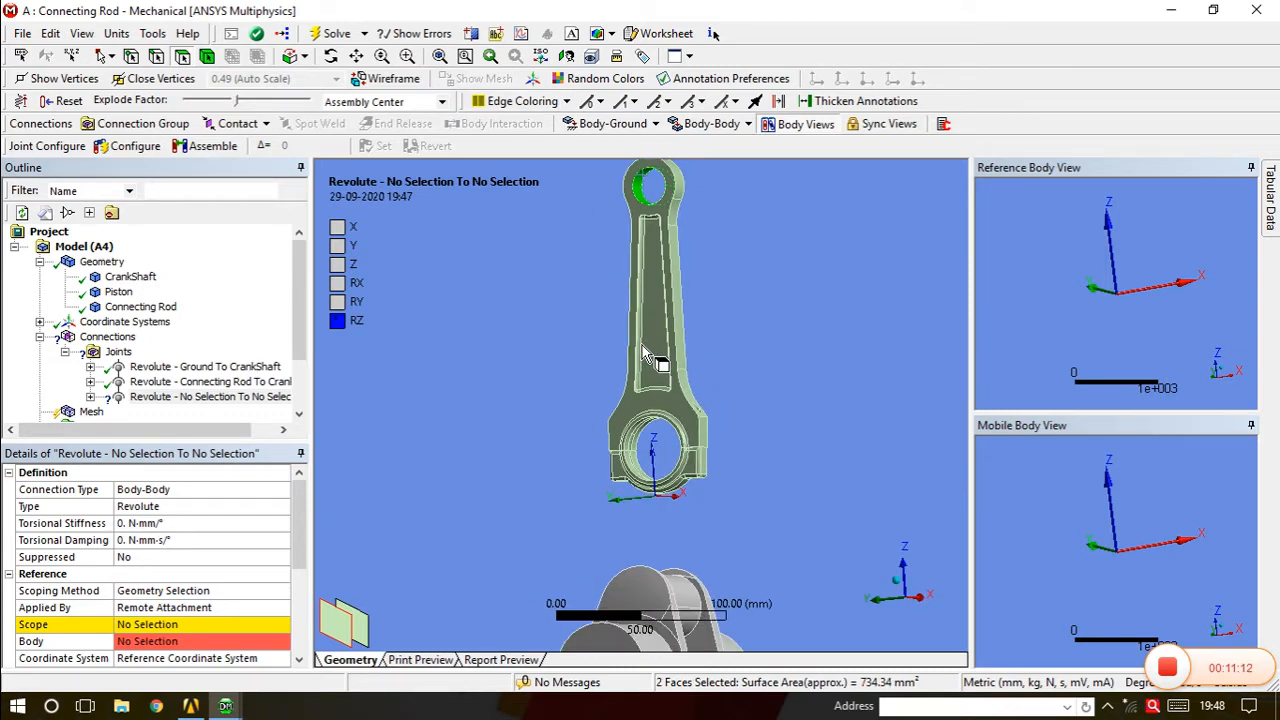
left_click(208, 624)
left_click(160, 625)
middle_click_drag(634, 449, 671, 326)
scroll(650, 245, "down", 3)
middle_click_drag(678, 512, 668, 575)
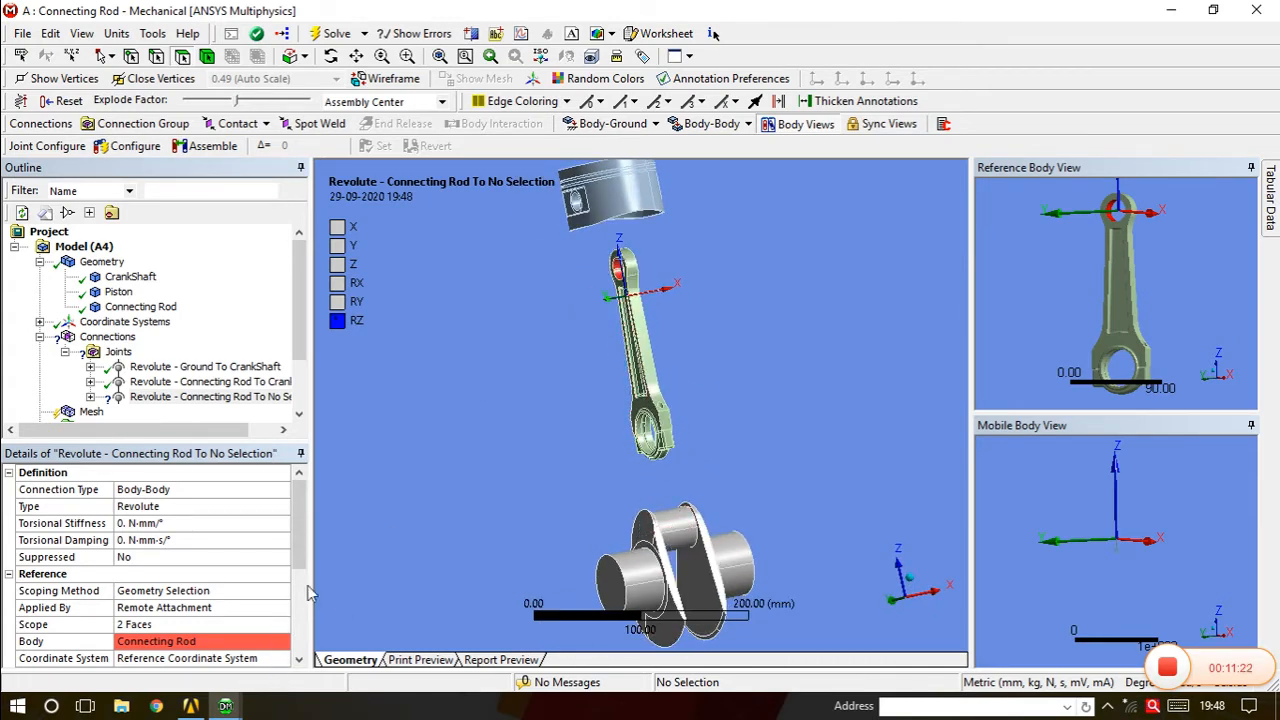
Reorient the third joint's reference triad so Z runs across the small end, and apply.
scroll(300, 560, "down", 2)
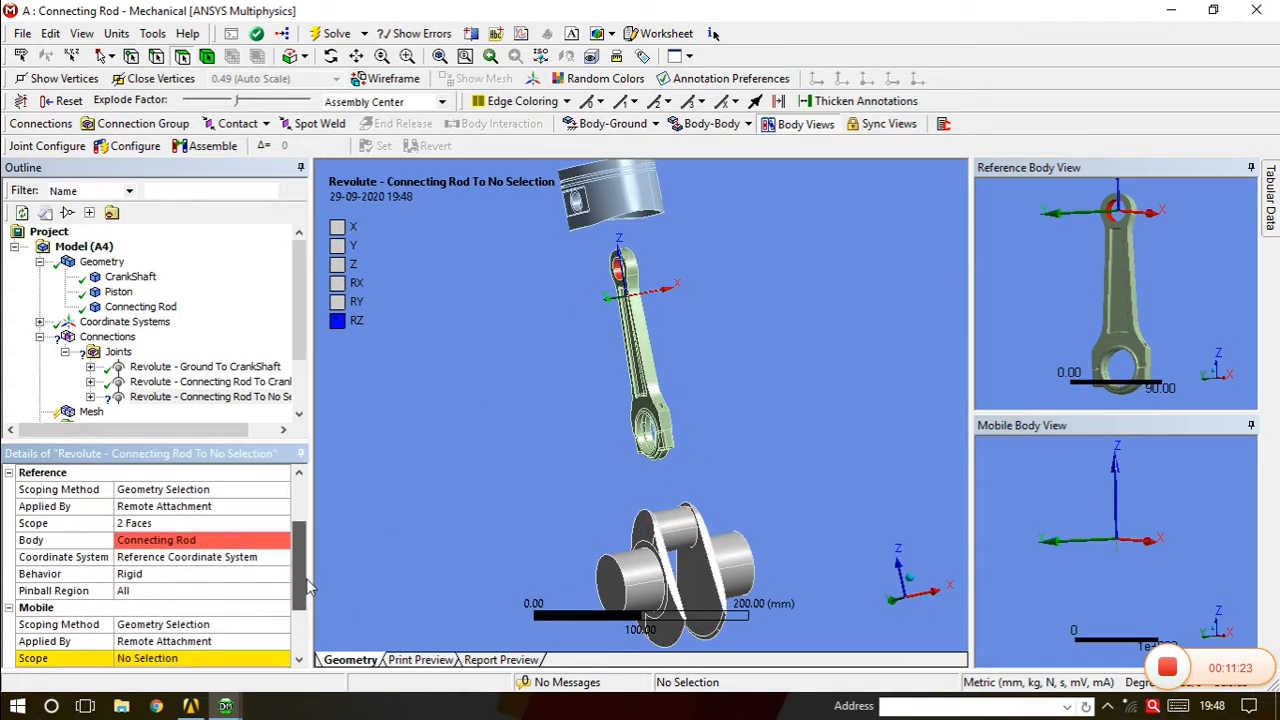
left_click(222, 558)
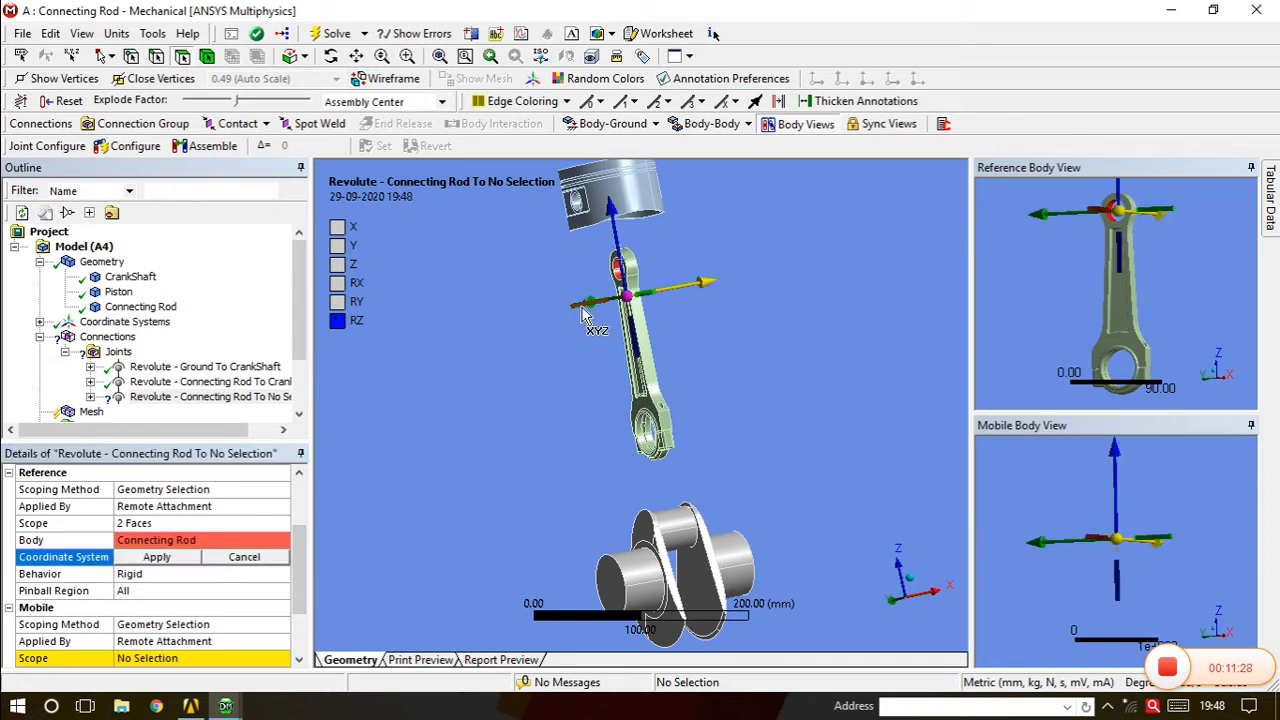
left_click(586, 313)
left_click(586, 313)
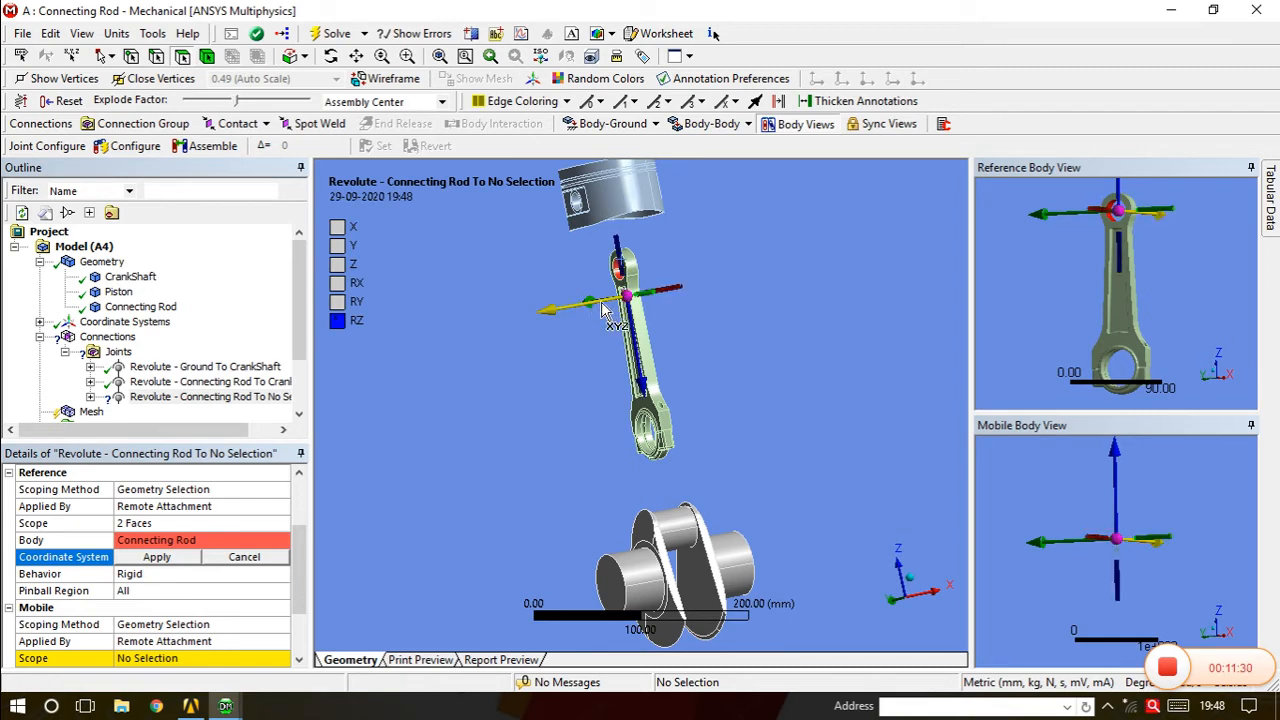
middle_click_drag(641, 373, 619, 364)
middle_click_drag(662, 319, 636, 262)
scroll(654, 262, "up", 3)
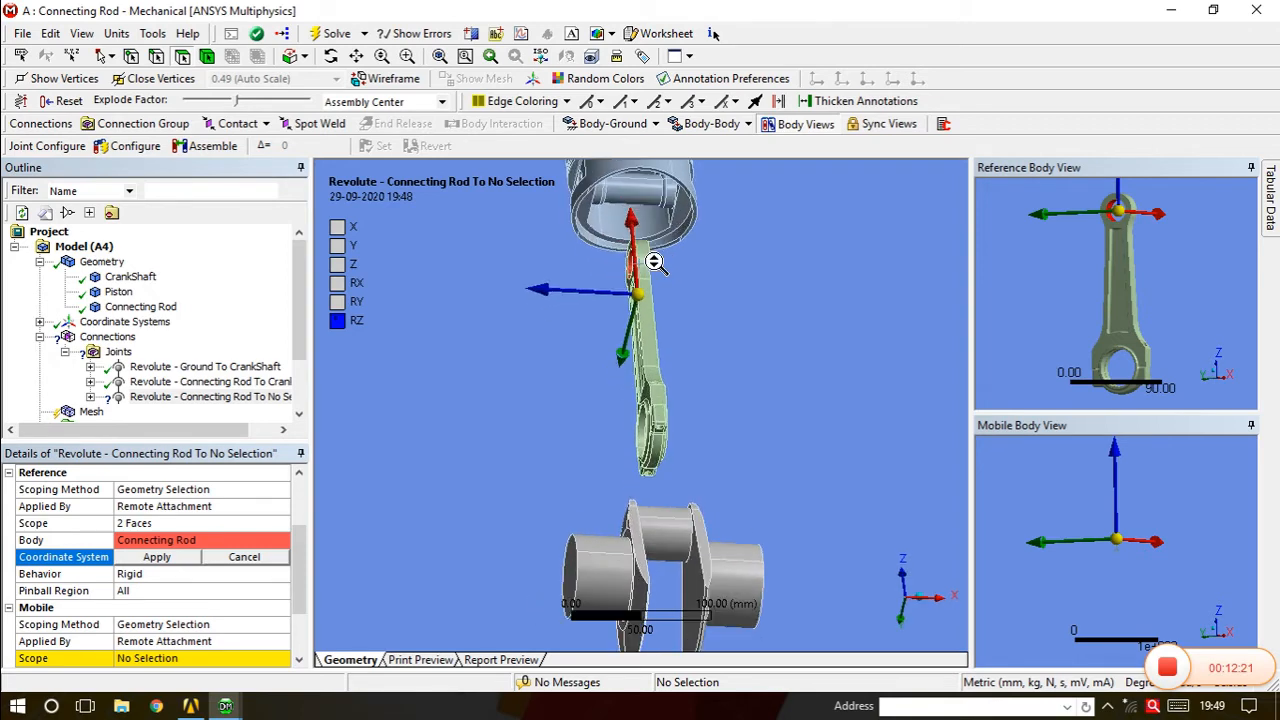
left_click(153, 560)
middle_click_drag(656, 337, 640, 399)
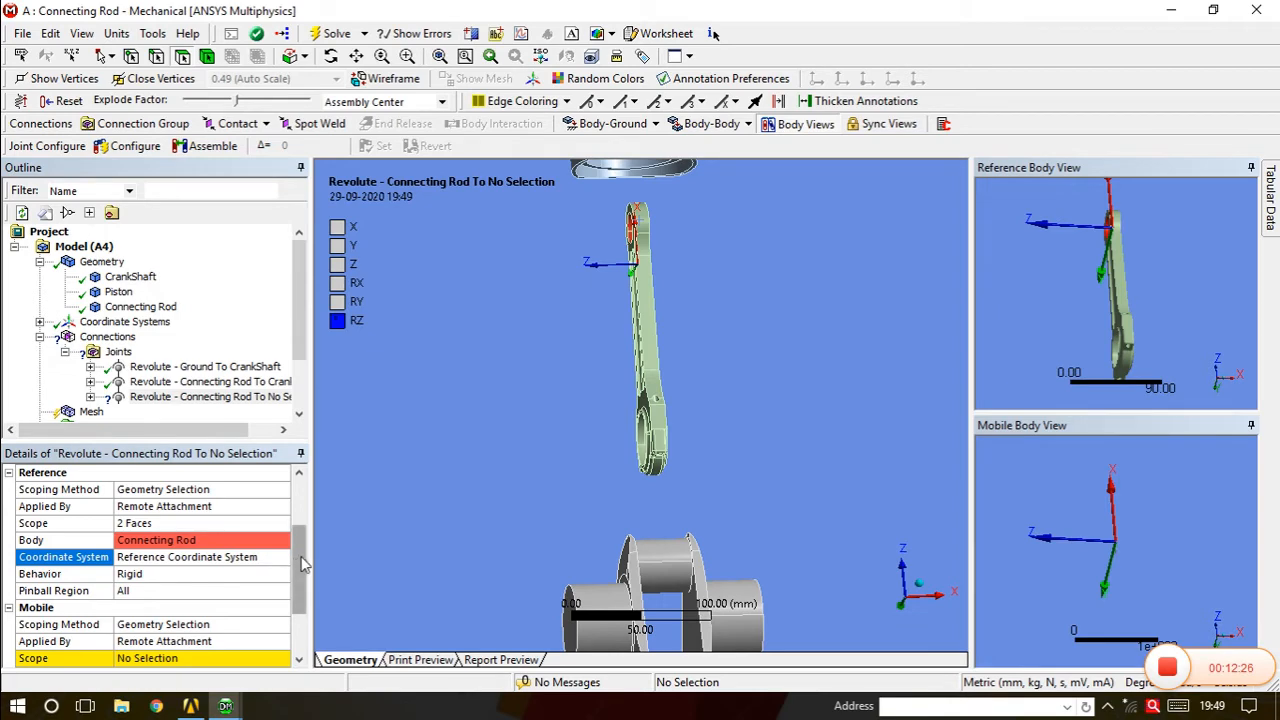
scroll(300, 566, "down", 2)
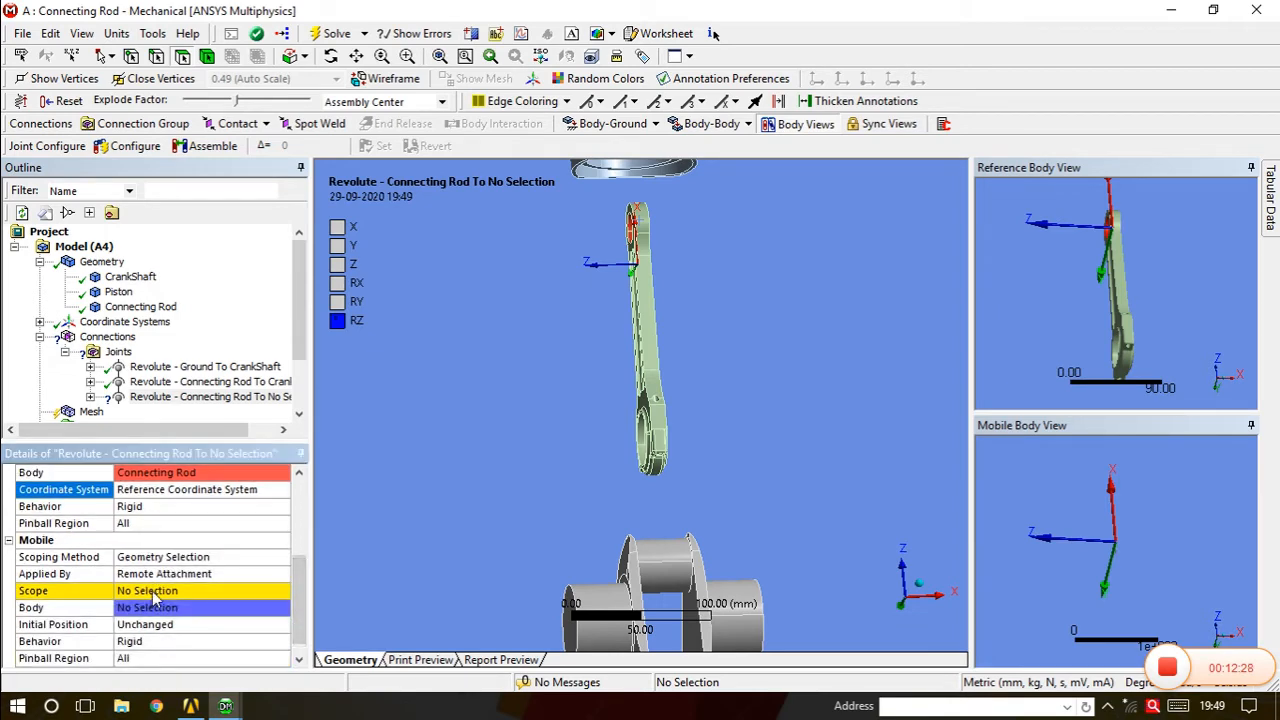
left_click(150, 593)
Apply the two piston pin-bore faces as the mobile side, making it Connecting Rod To Piston.
middle_click_drag(651, 240, 655, 195)
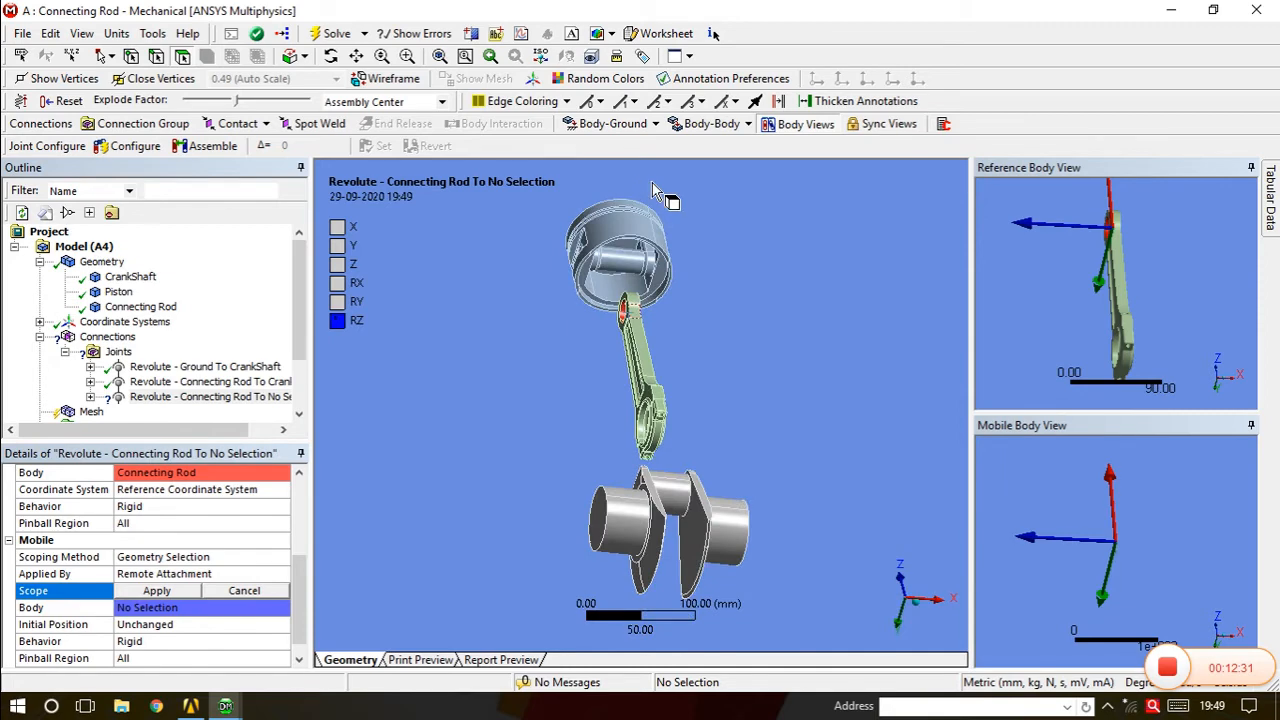
left_click(626, 276)
middle_click_drag(626, 270, 736, 256)
middle_click_drag(722, 394, 660, 333)
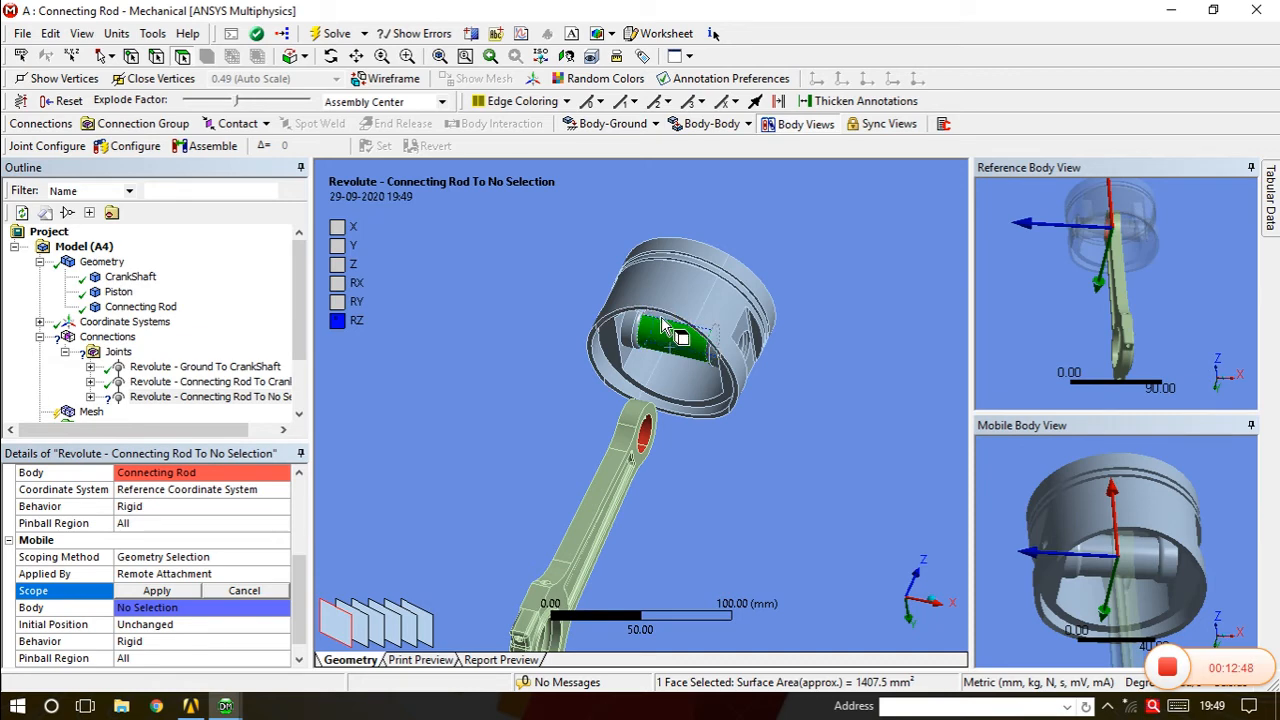
left_click(660, 330, "ctrl")
middle_click_drag(660, 330, 660, 397)
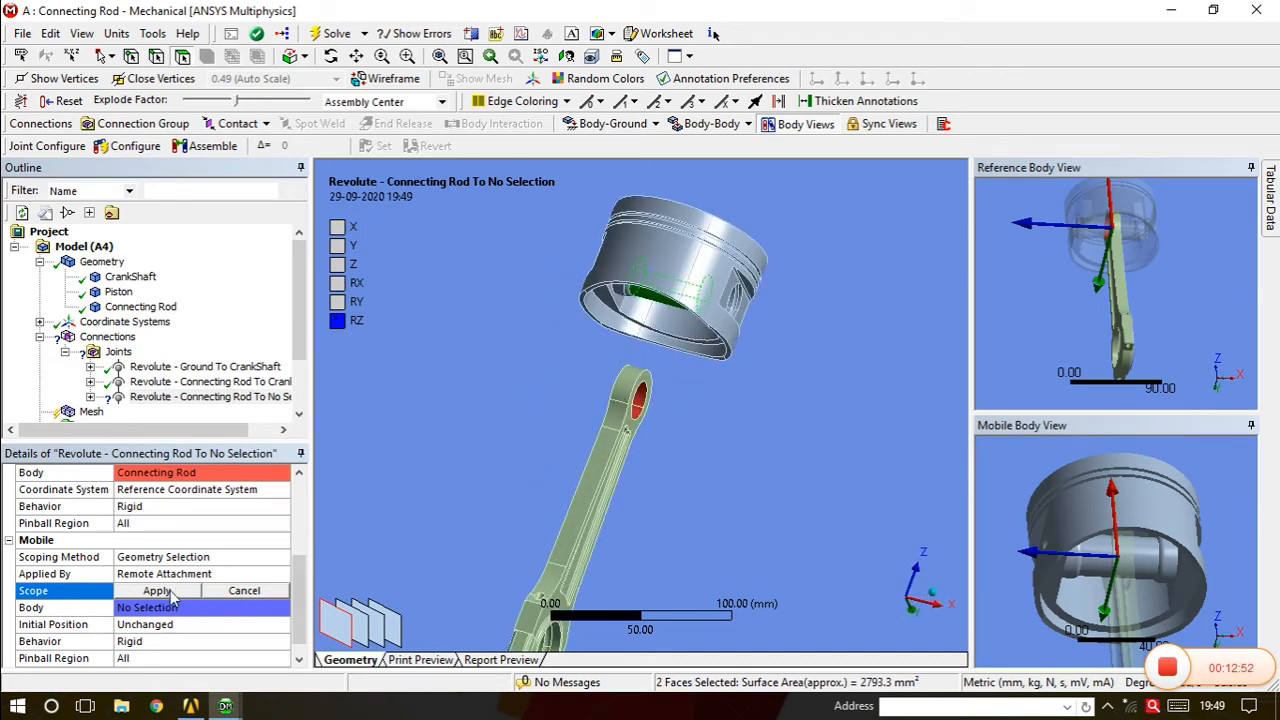
left_click(157, 591)
middle_click_drag(540, 480, 488, 440)
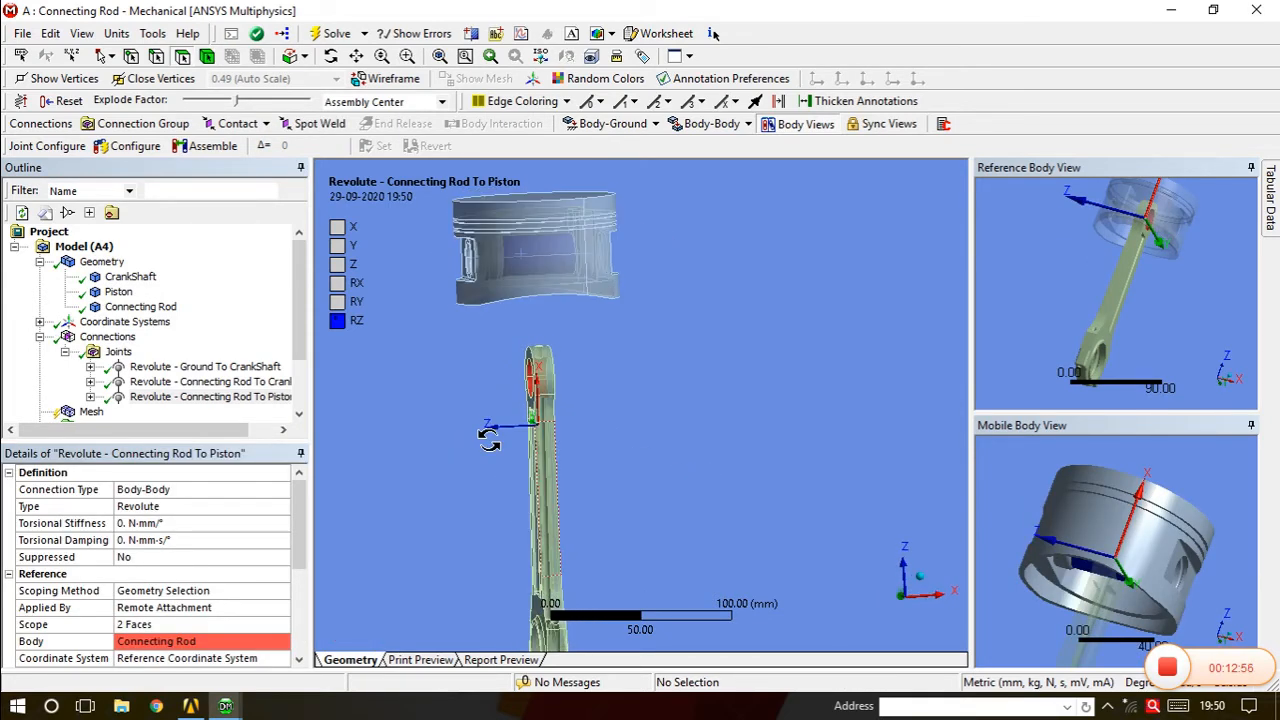
scroll(435, 436, "down", 5)
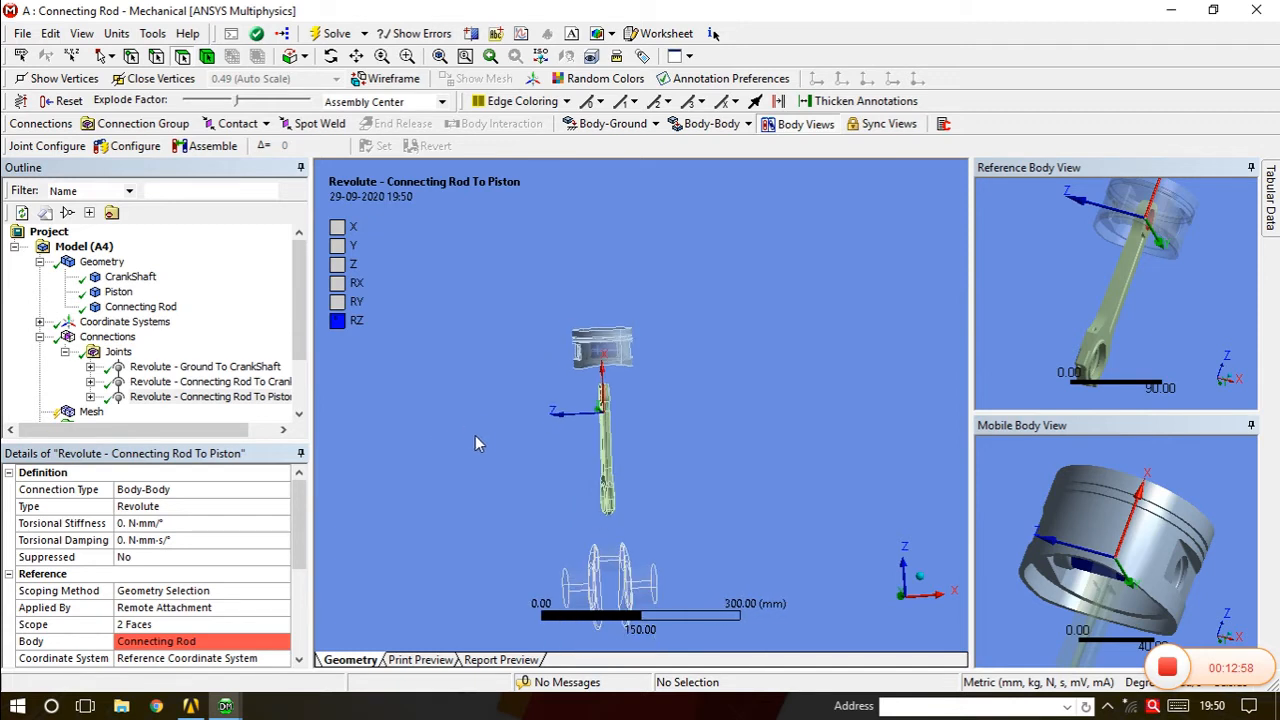
scroll(503, 449, "down", 1)
middle_click_drag(597, 527, 657, 520)
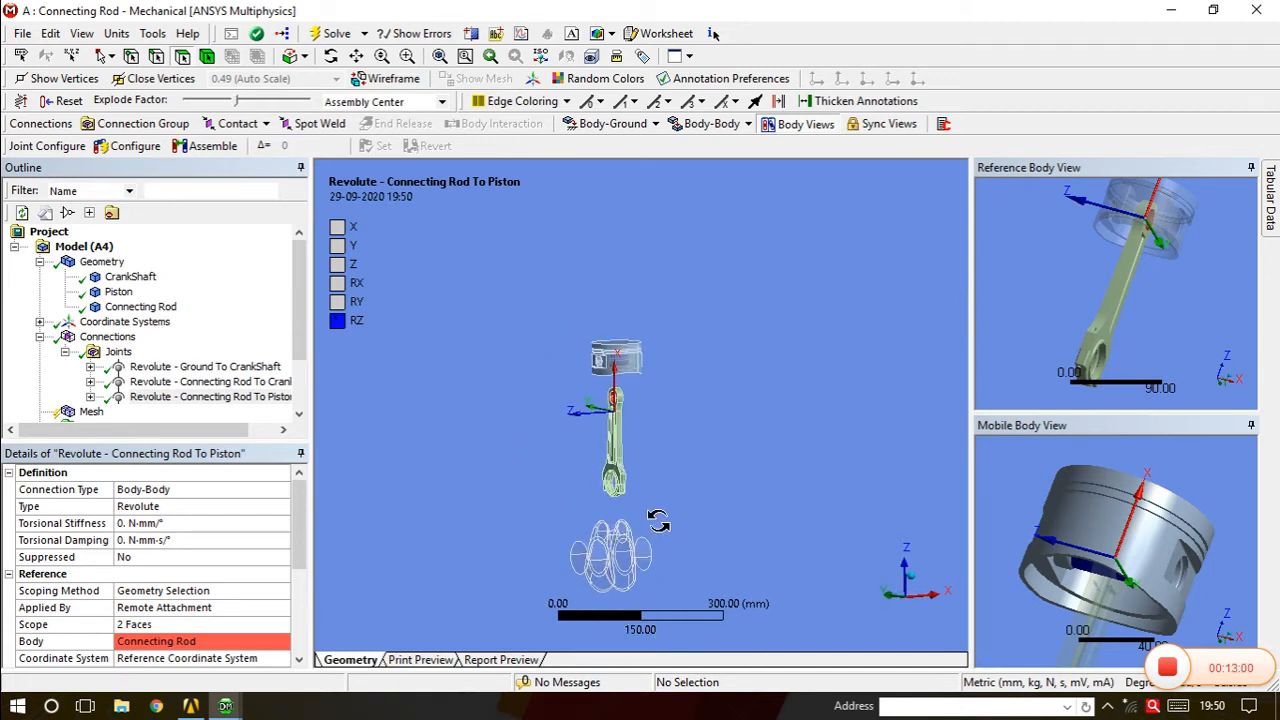
left_click(212, 366)
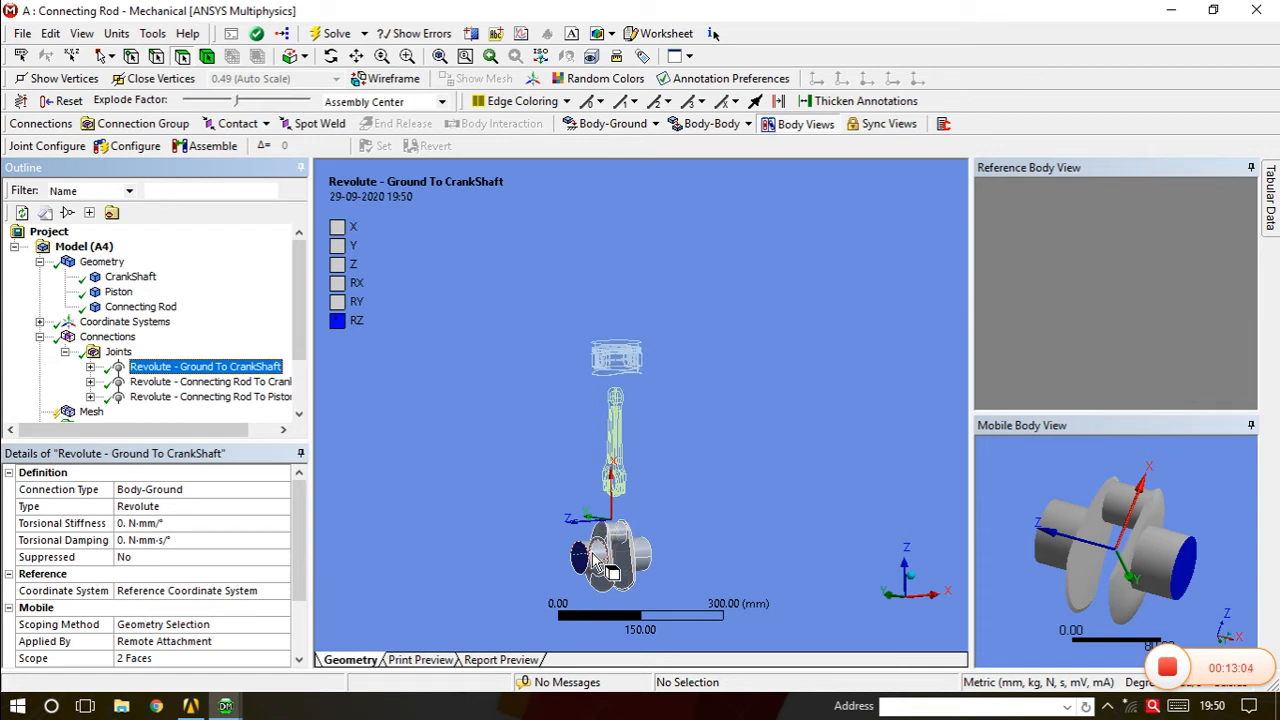
left_click(170, 382)
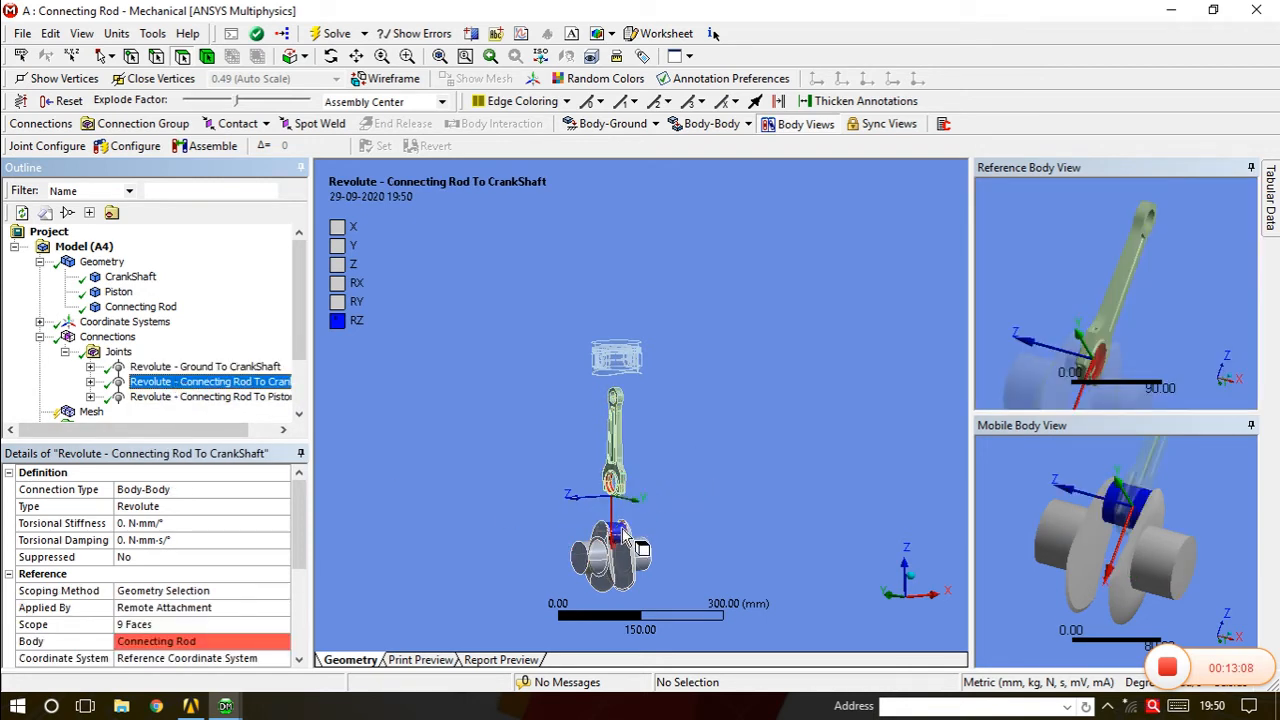
left_click(165, 397)
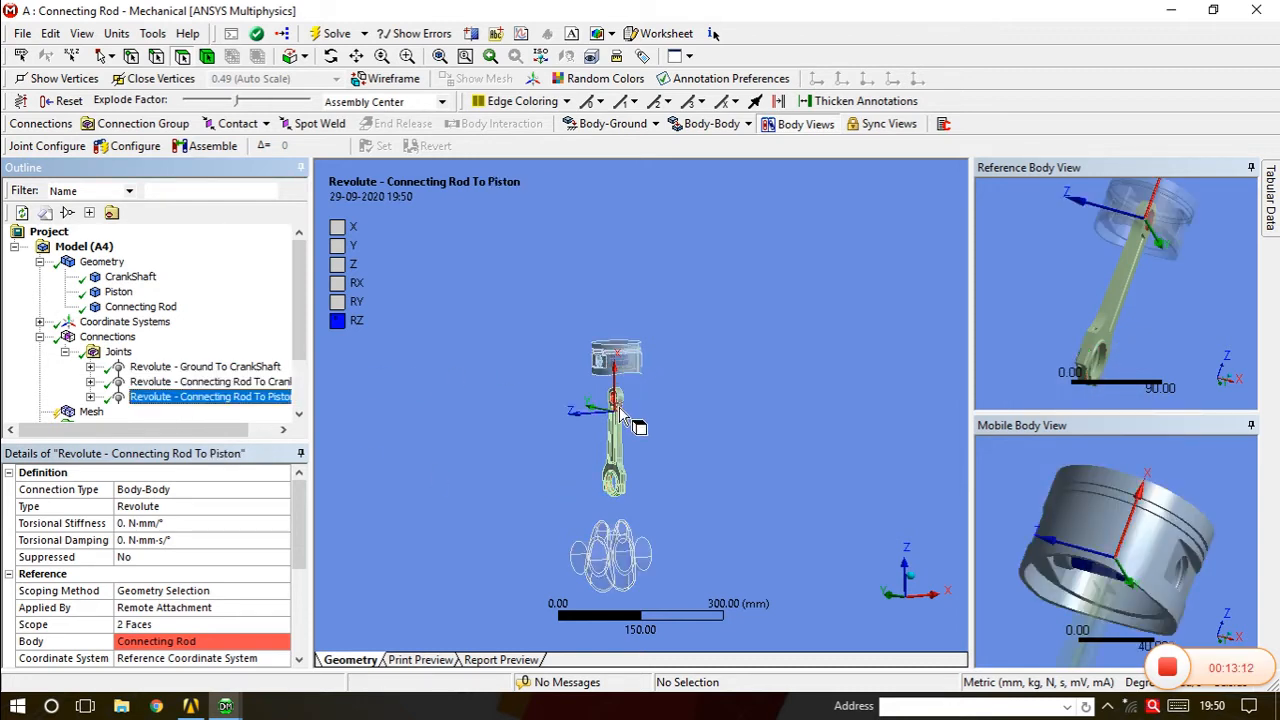
middle_click_drag(619, 406, 598, 378)
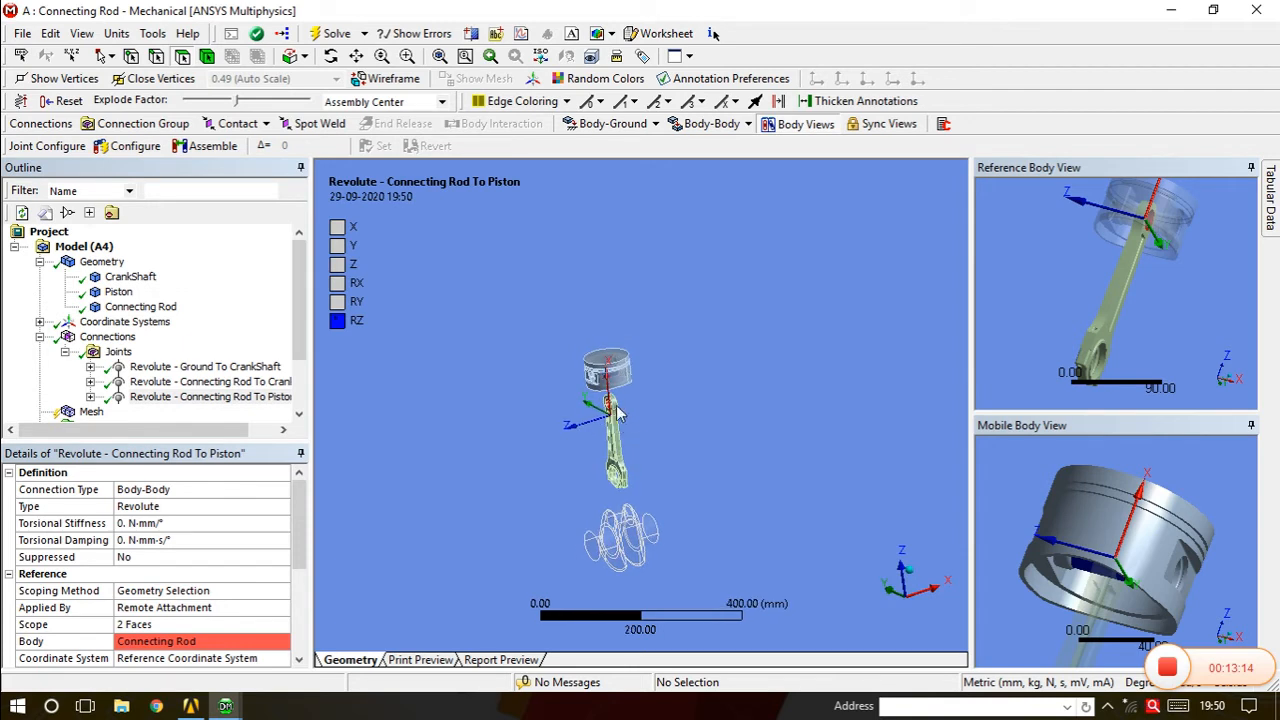
middle_click_drag(666, 543, 624, 466)
scroll(644, 397, "up", 5)
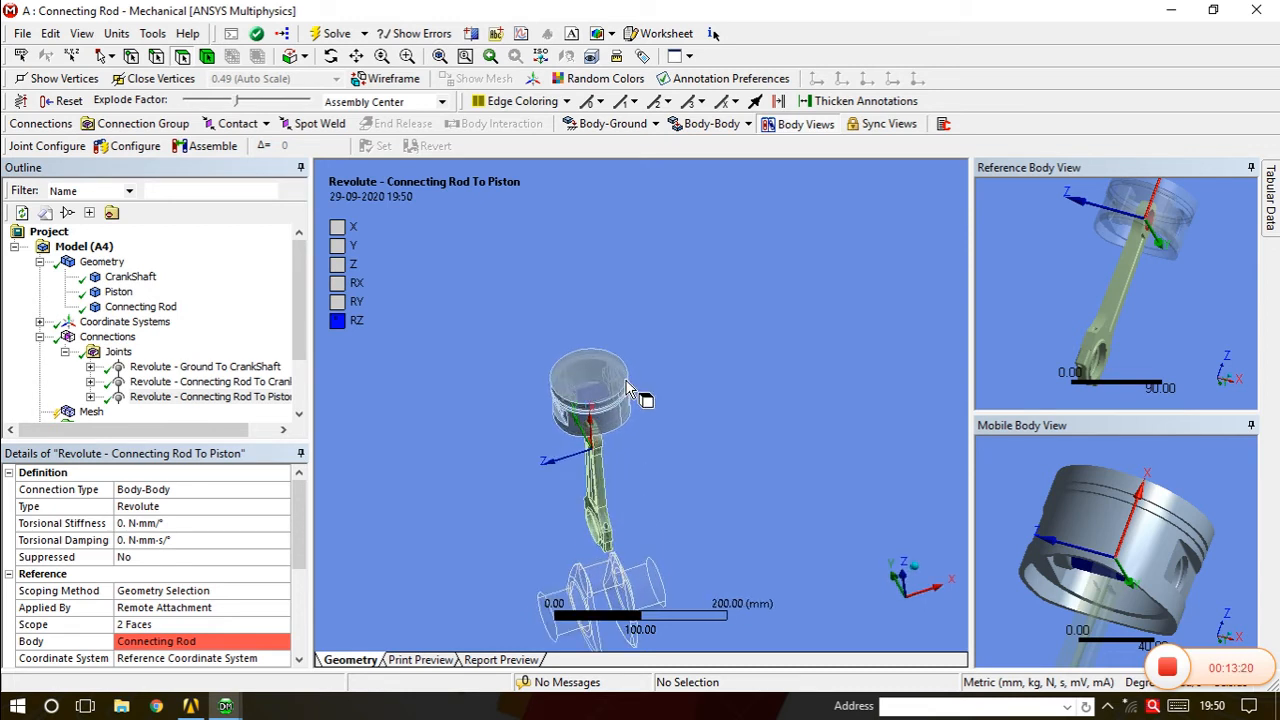
middle_click_drag(614, 393, 643, 365)
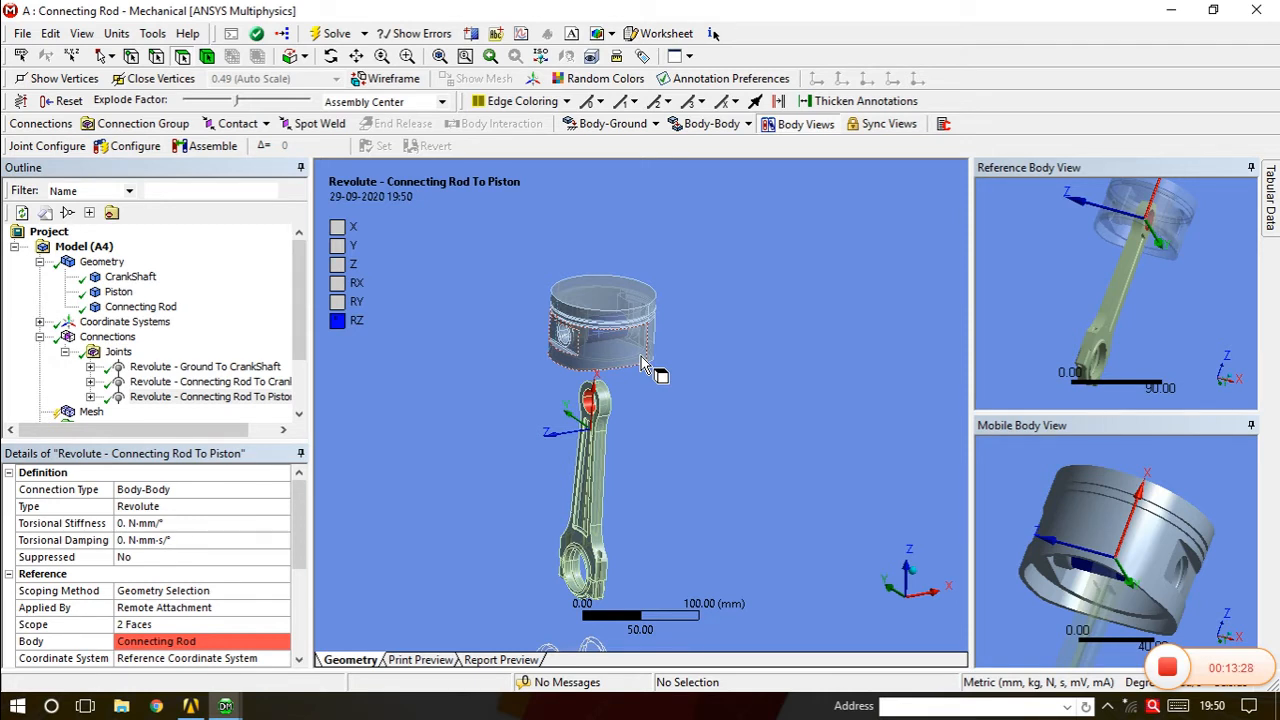
scroll(643, 364, "down", 1)
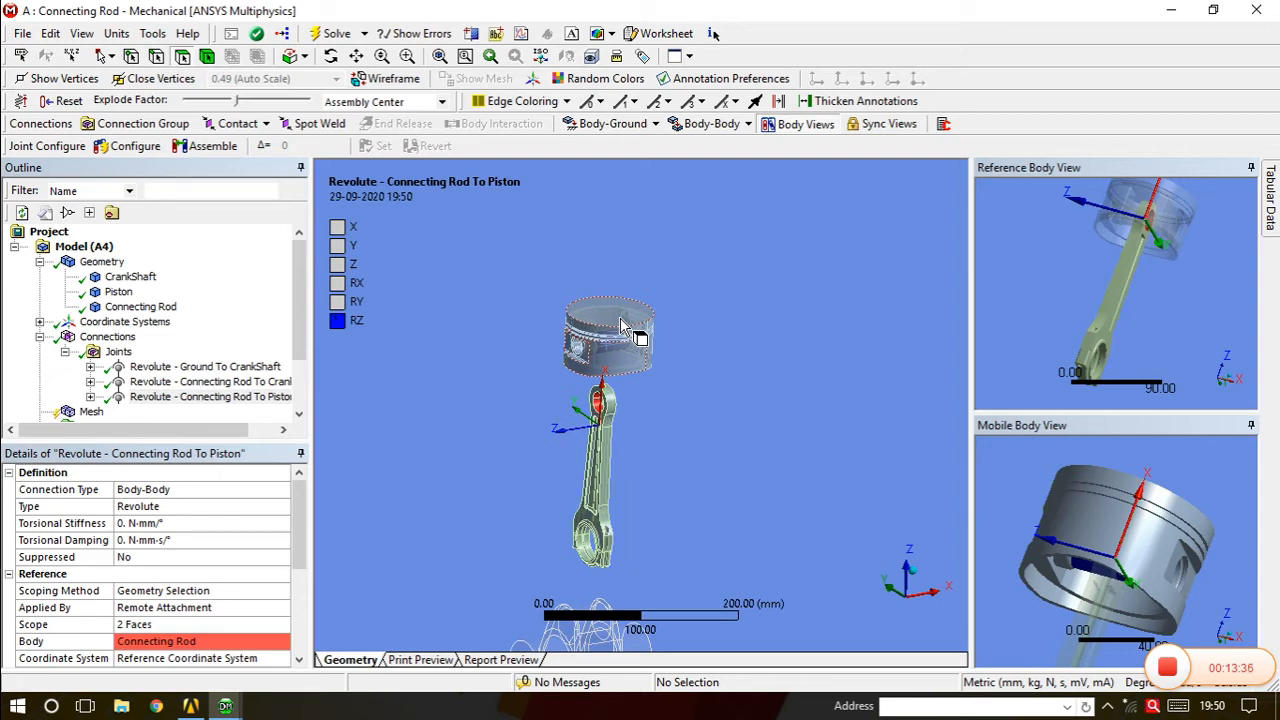
Add a body-to-ground translational joint scoped to the piston's top face.
left_click(636, 127)
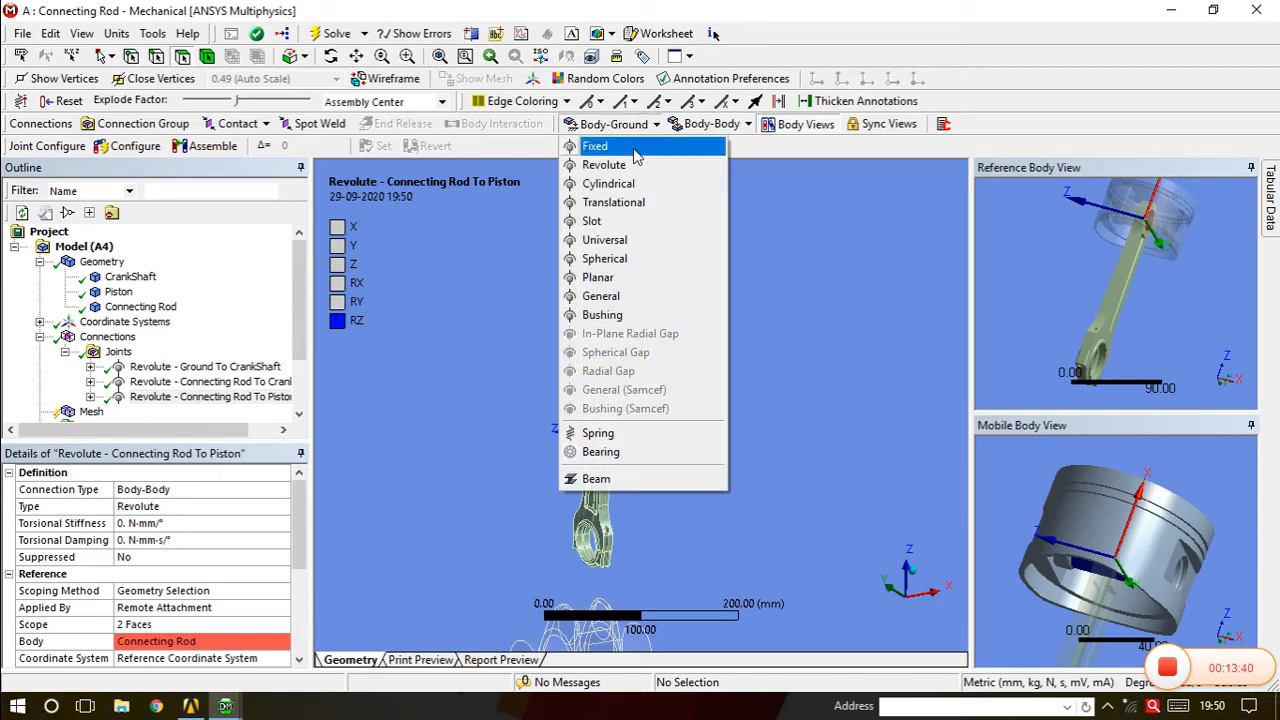
left_click(628, 203)
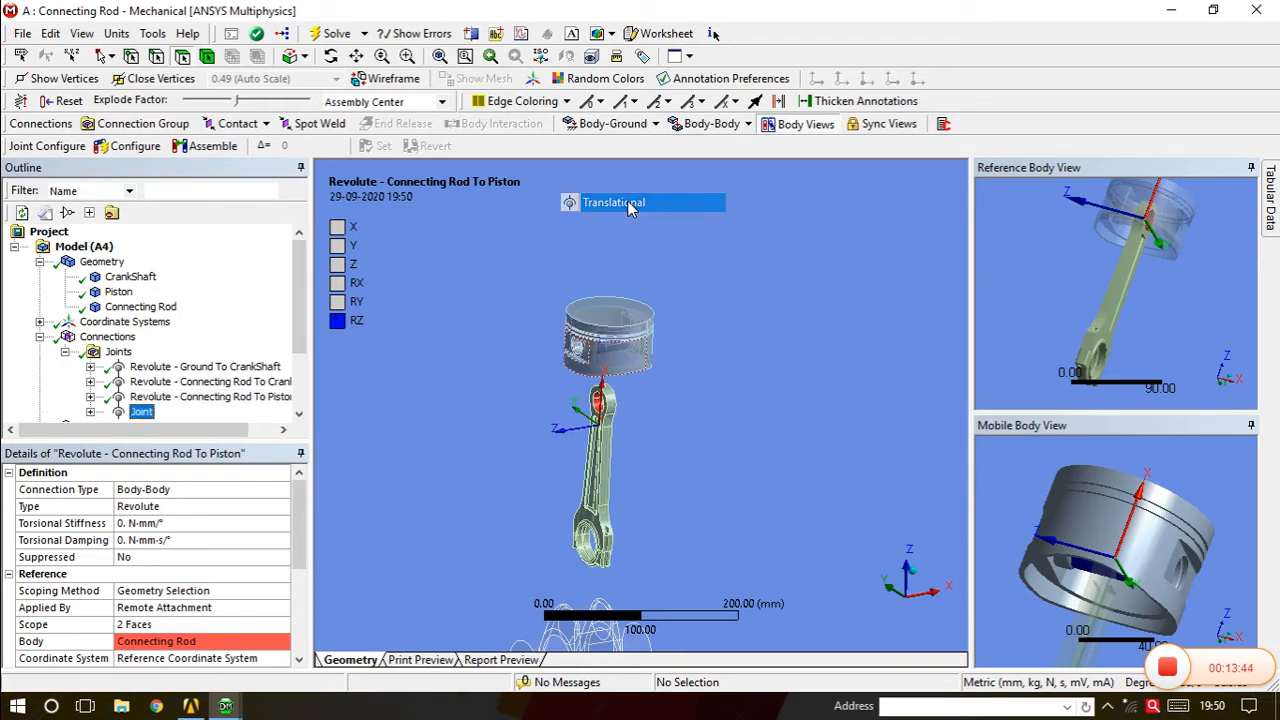
left_click(616, 318)
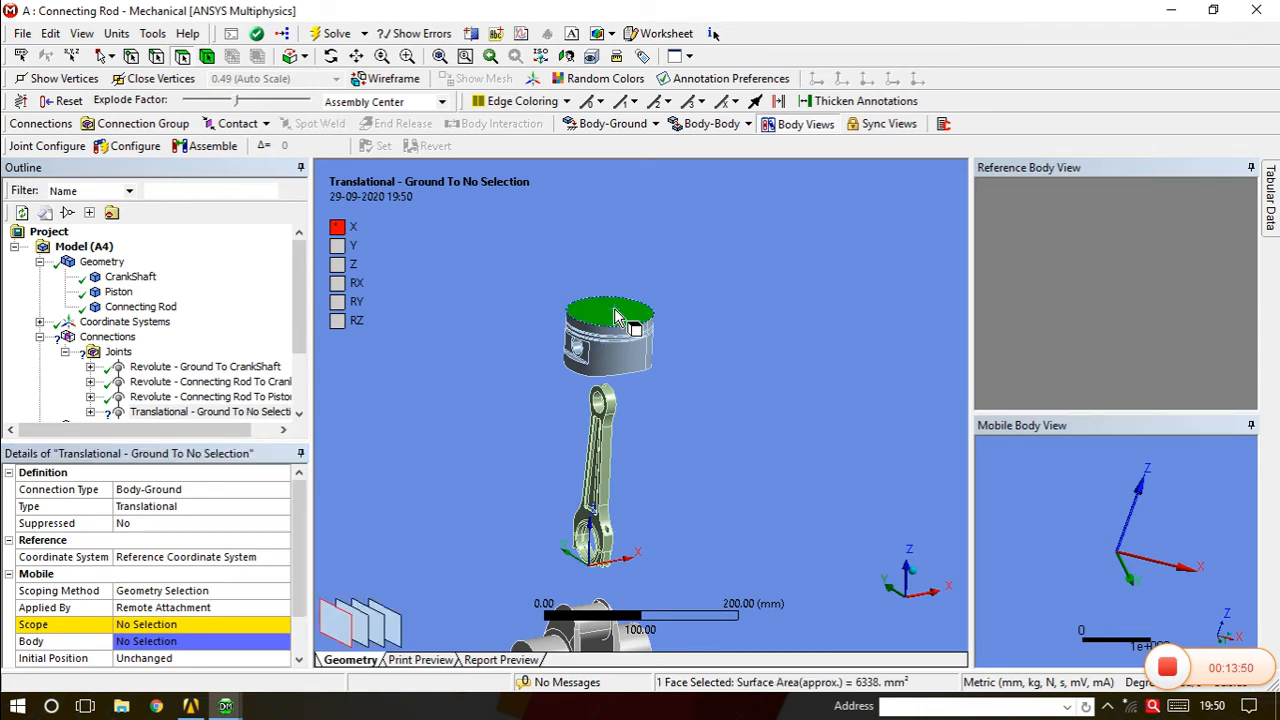
left_click(160, 625)
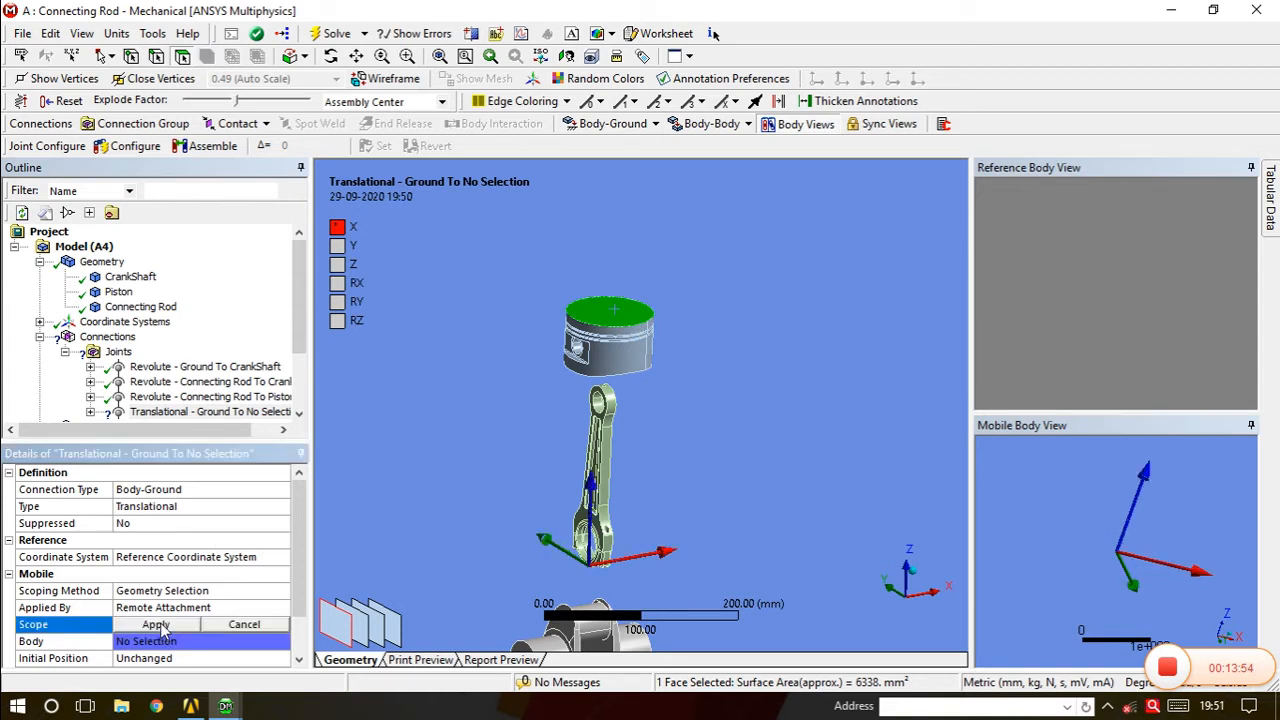
left_click(157, 625)
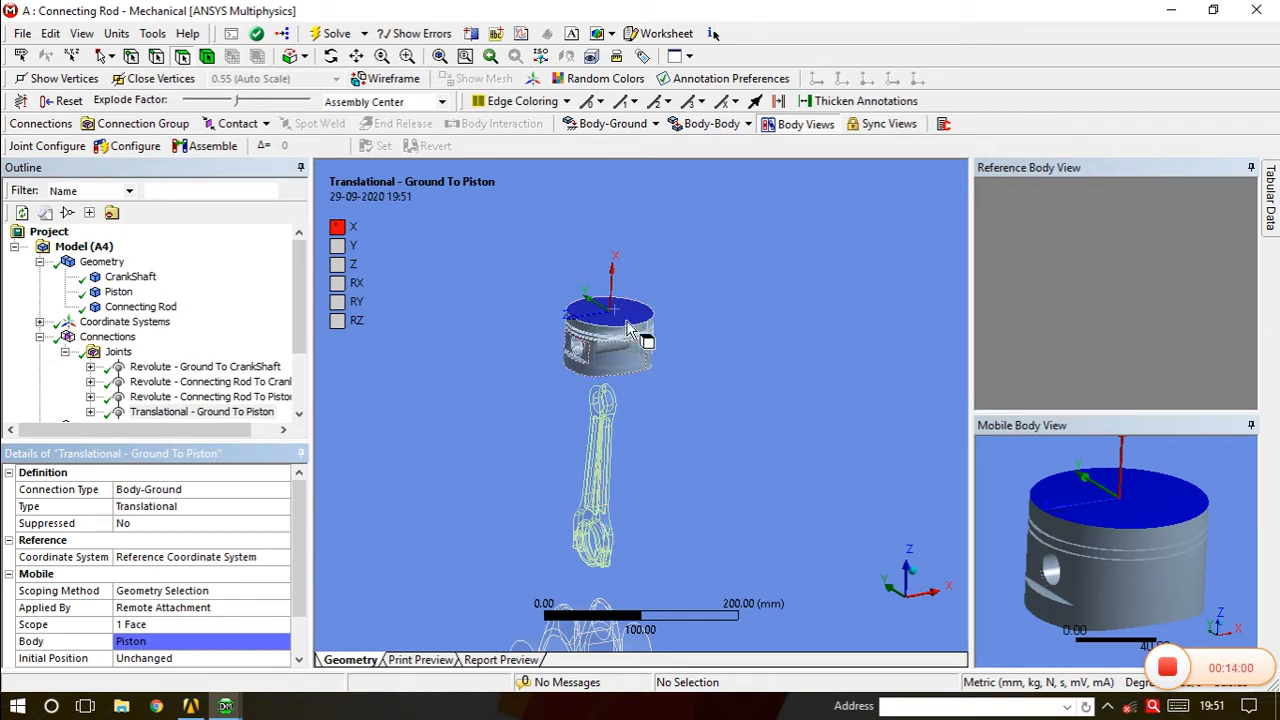
Reset the explode factor so the assembly parts collapse back together.
scroll(618, 375, "down", 2)
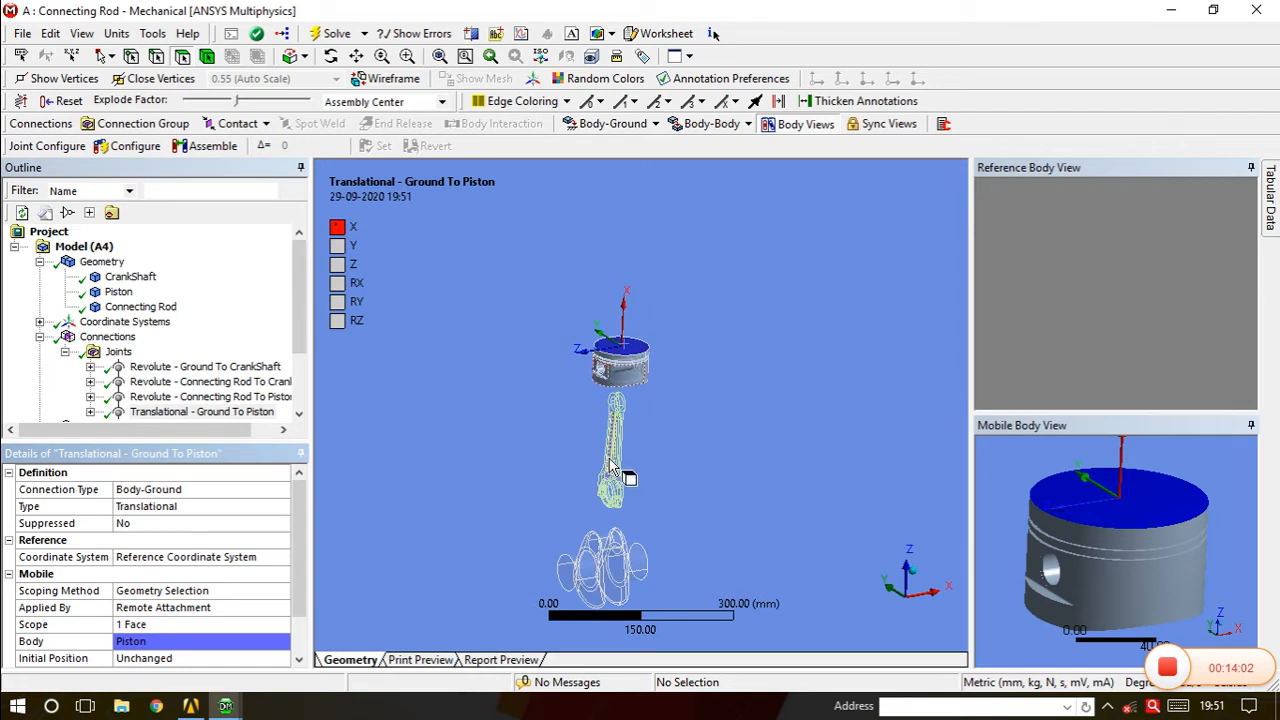
middle_click_drag(625, 391, 602, 385)
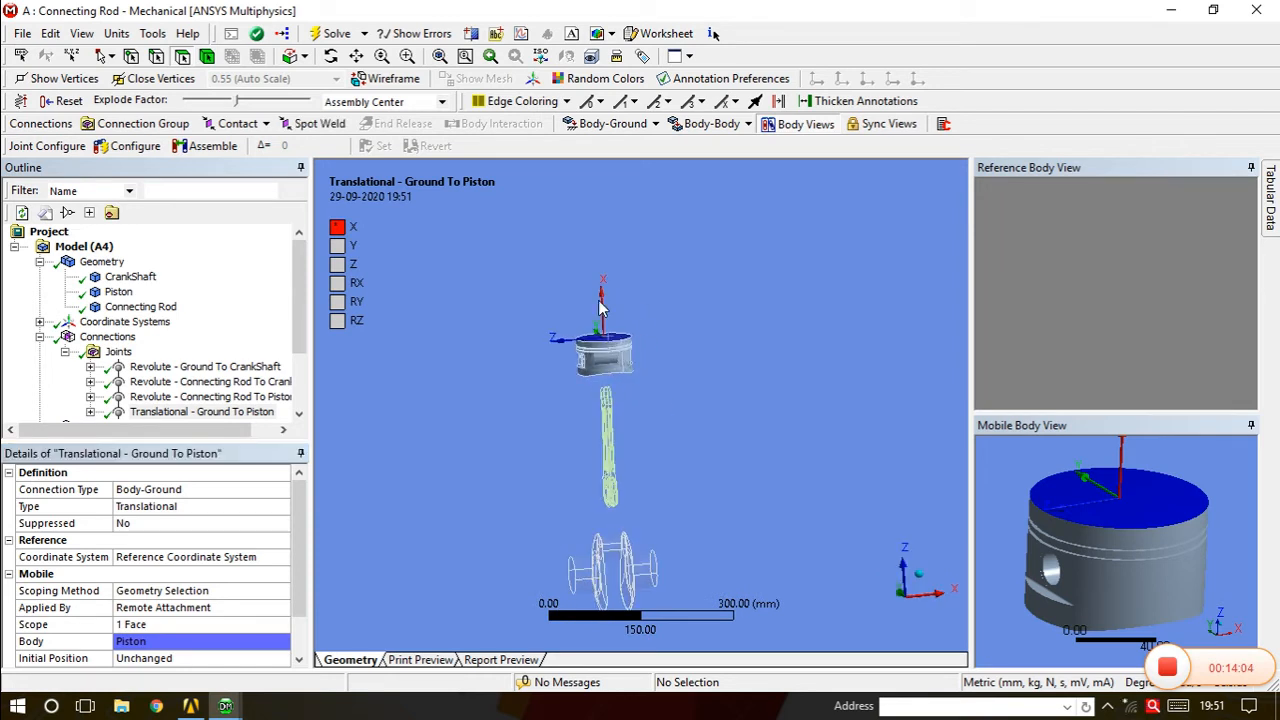
middle_click_drag(606, 490, 607, 487)
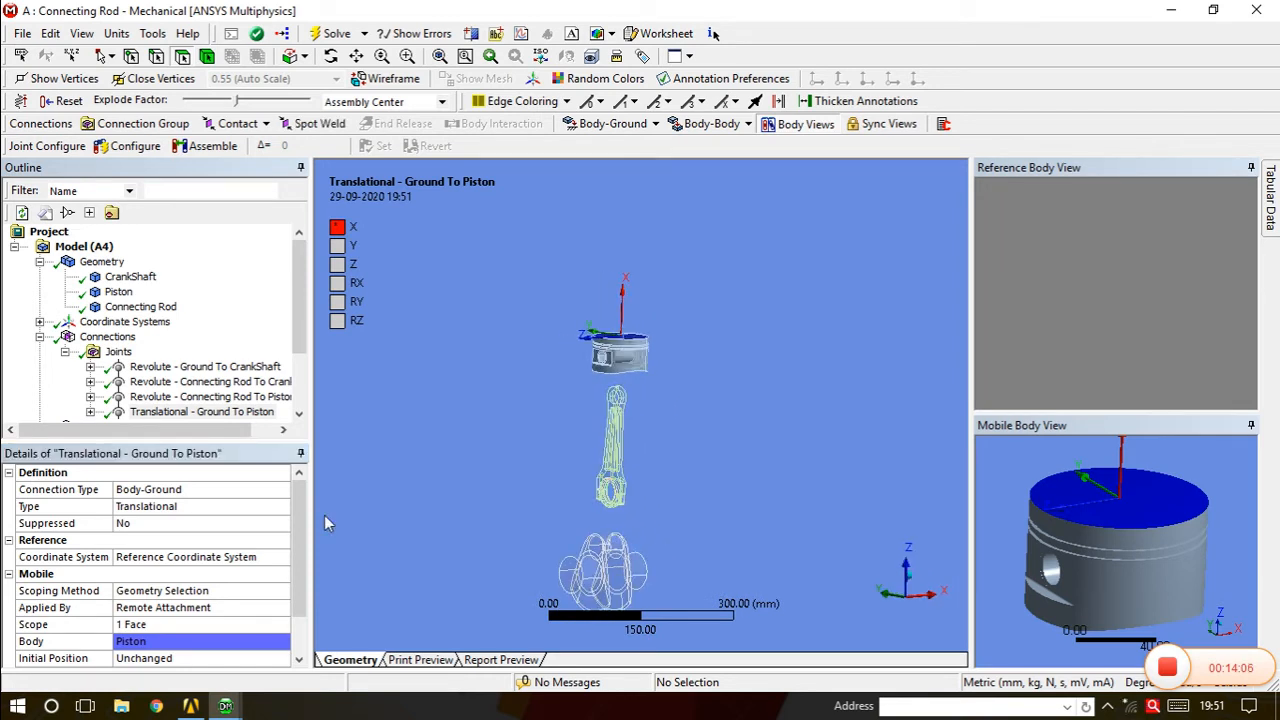
scroll(293, 549, "down", 1)
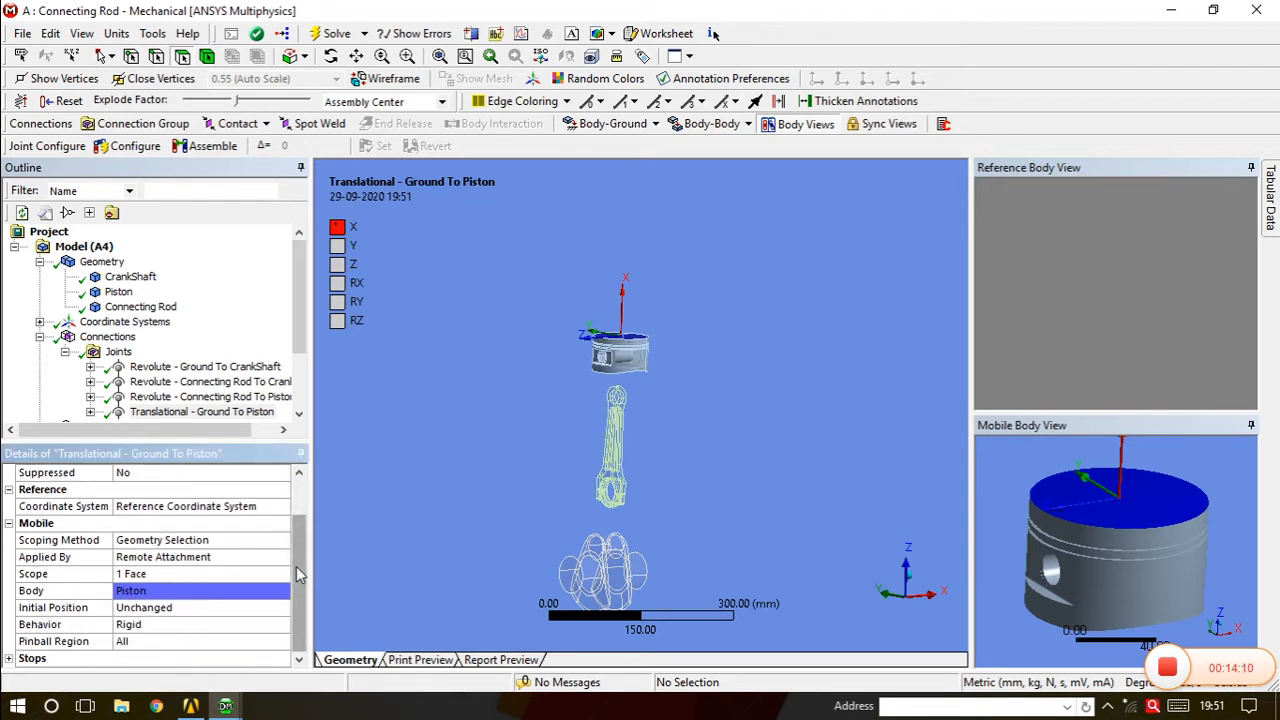
scroll(298, 560, "up", 1)
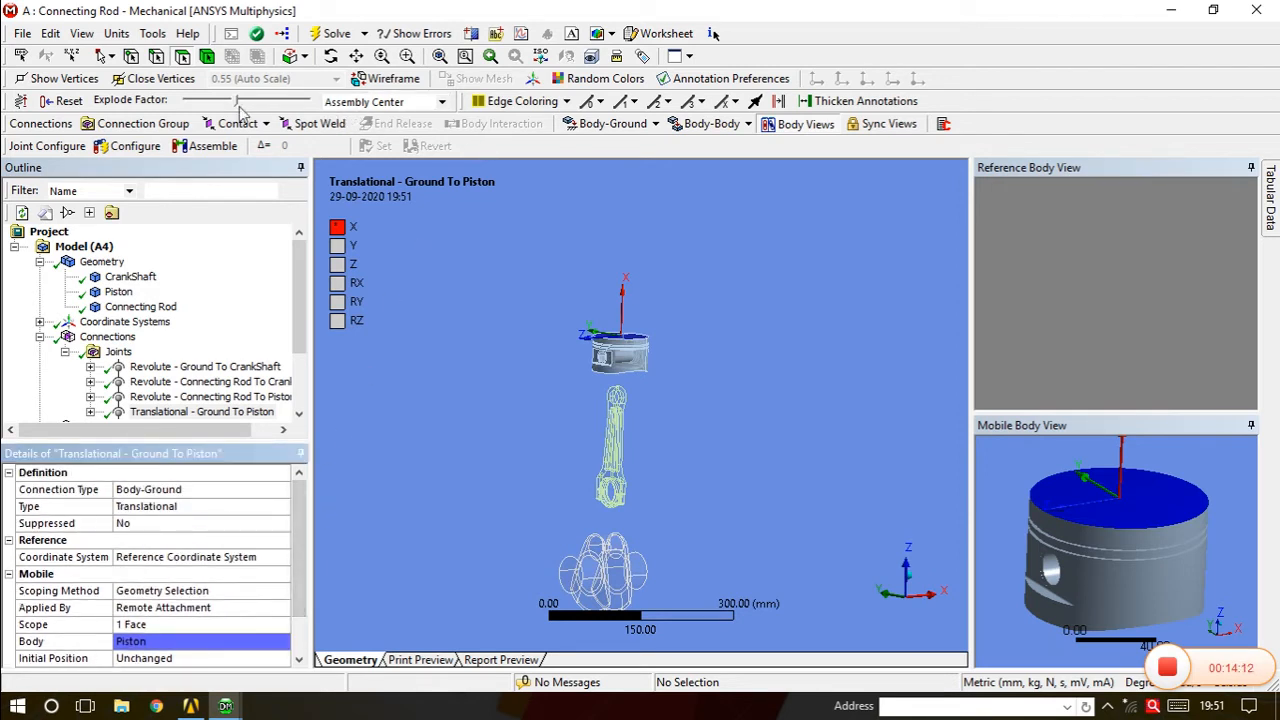
left_click_drag(238, 104, 180, 101)
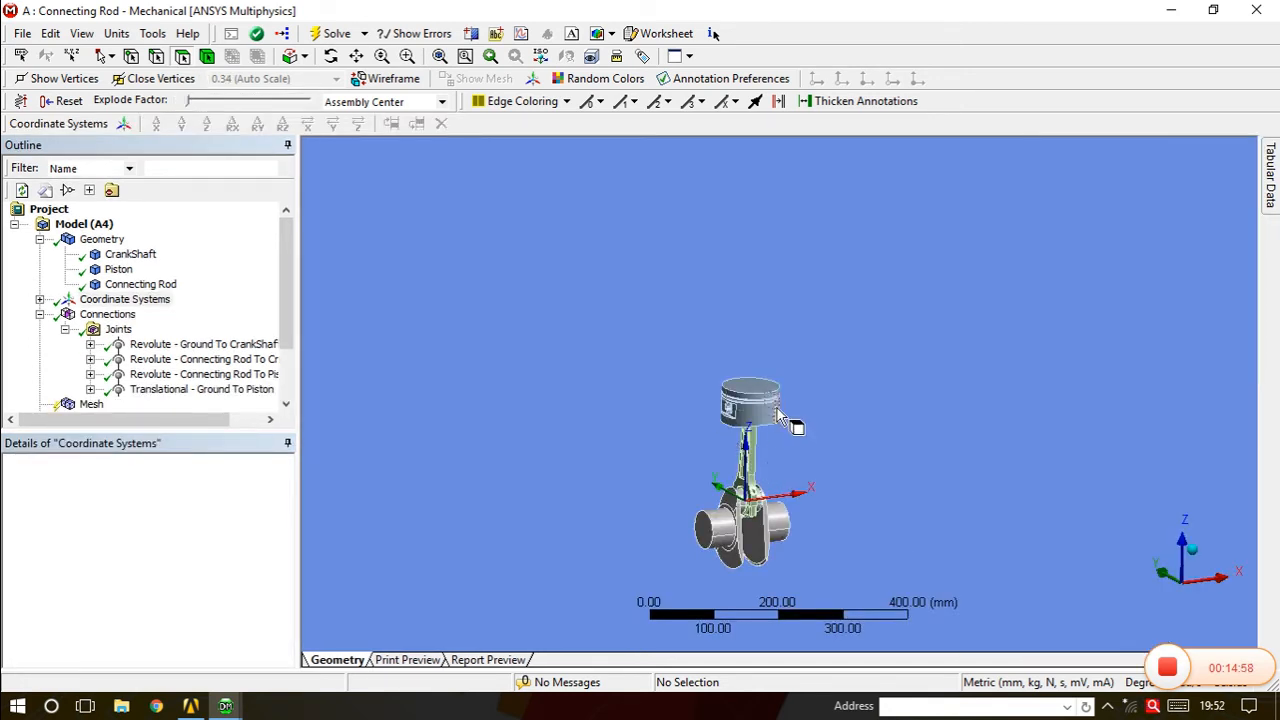
mouse_move(794, 423)
left_mouse_down()
mouse_move(823, 366)
mouse_move(814, 423)
mouse_move(792, 407)
left_mouse_up()
scroll(752, 470, "up", 3)
mouse_move(748, 464)
middle_mouse_down()
mouse_move(749, 437)
mouse_move(729, 434)
mouse_move(730, 458)
middle_mouse_up()
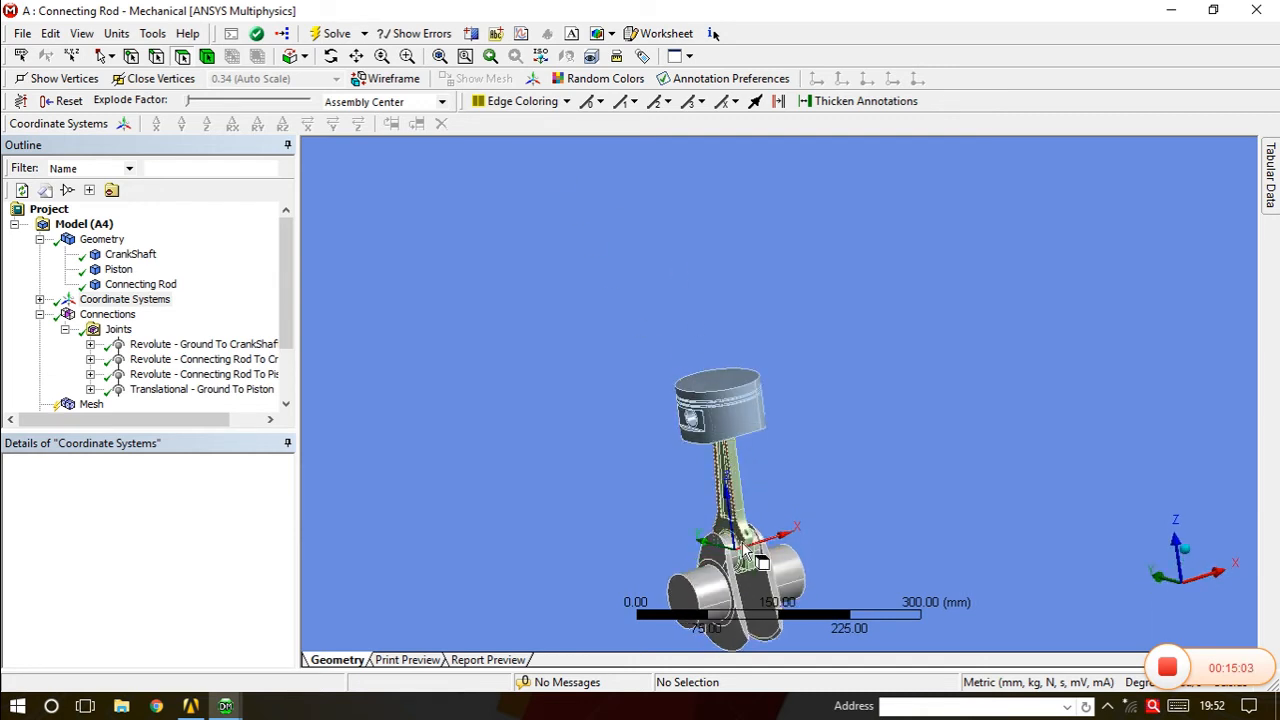
middle_click_drag(719, 540, 712, 389, "ctrl")
middle_click_drag(757, 486, 740, 444)
scroll(736, 442, "up", 2)
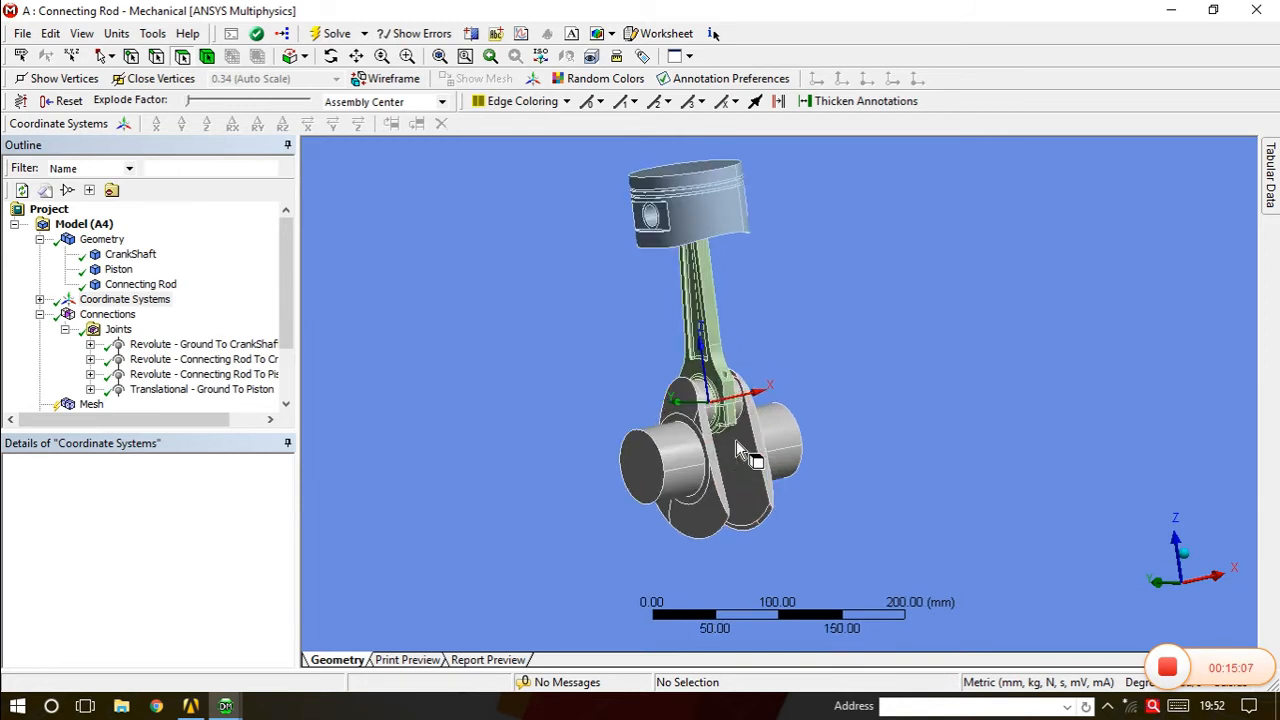
scroll(736, 442, "down", 1)
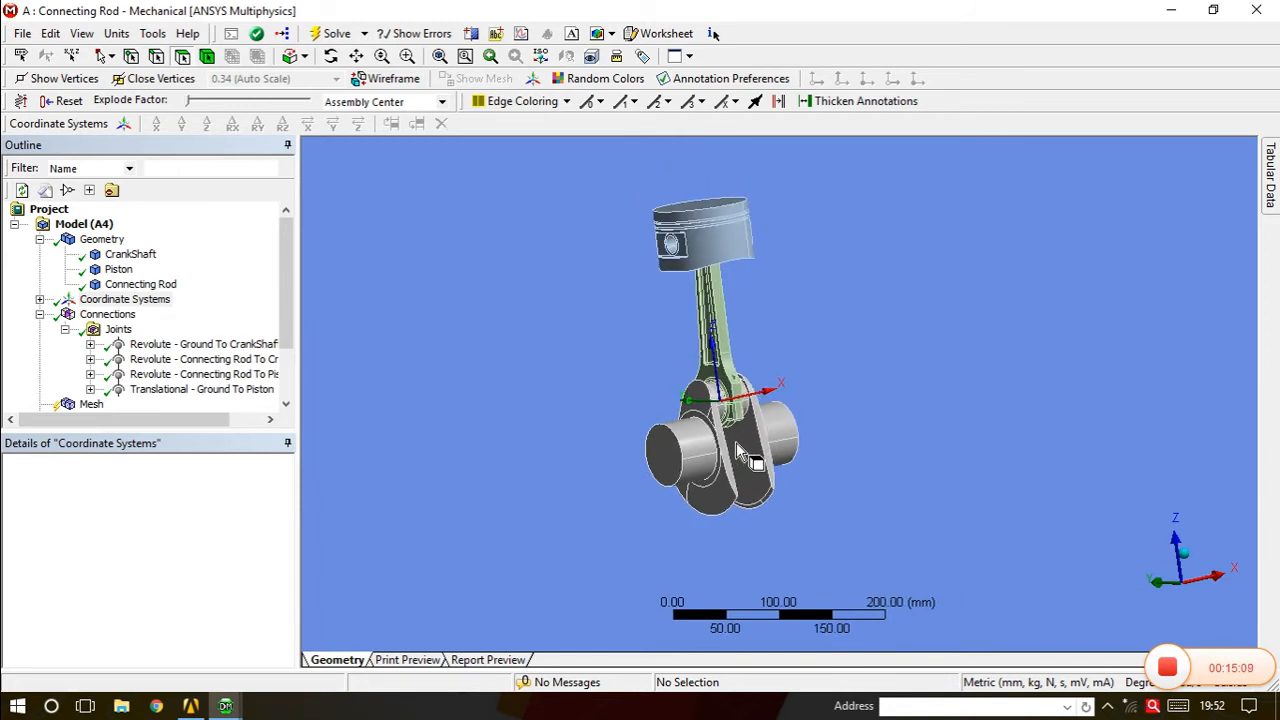
left_click(219, 345)
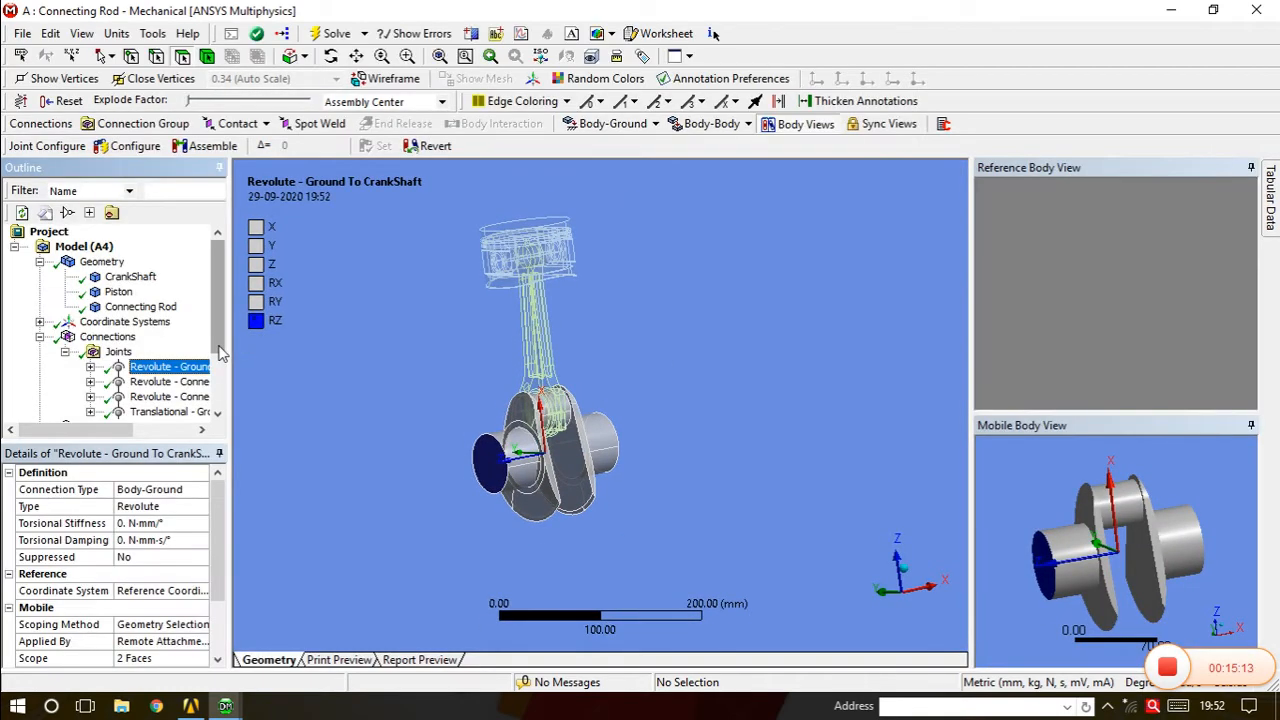
left_click(128, 146)
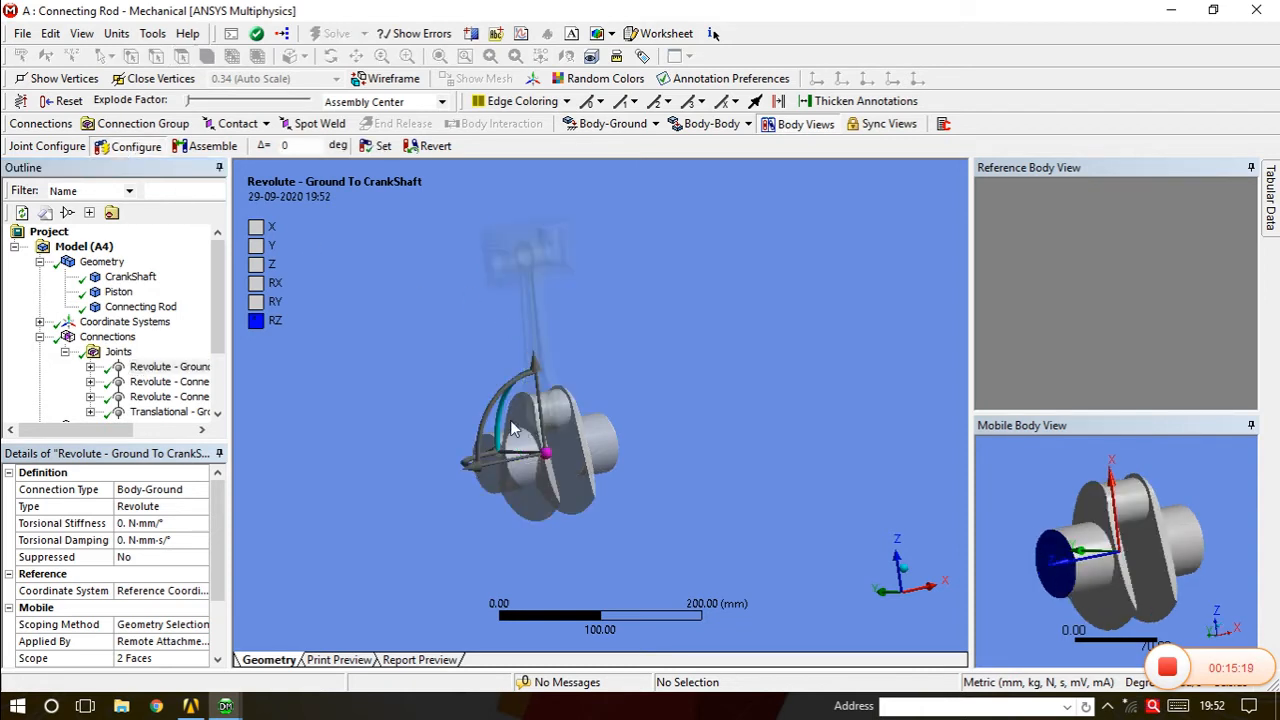
mouse_move(503, 418)
left_mouse_down()
mouse_move(545, 475)
mouse_move(523, 486)
mouse_move(525, 440)
mouse_move(548, 489)
mouse_move(507, 431)
mouse_move(568, 484)
mouse_move(548, 520)
mouse_move(561, 443)
mouse_move(526, 488)
mouse_move(518, 418)
mouse_move(543, 482)
mouse_move(560, 478)
mouse_move(548, 500)
mouse_move(530, 403)
mouse_move(520, 510)
mouse_move(500, 405)
mouse_move(537, 437)
mouse_move(495, 465)
mouse_move(537, 460)
mouse_move(519, 420)
left_mouse_up()
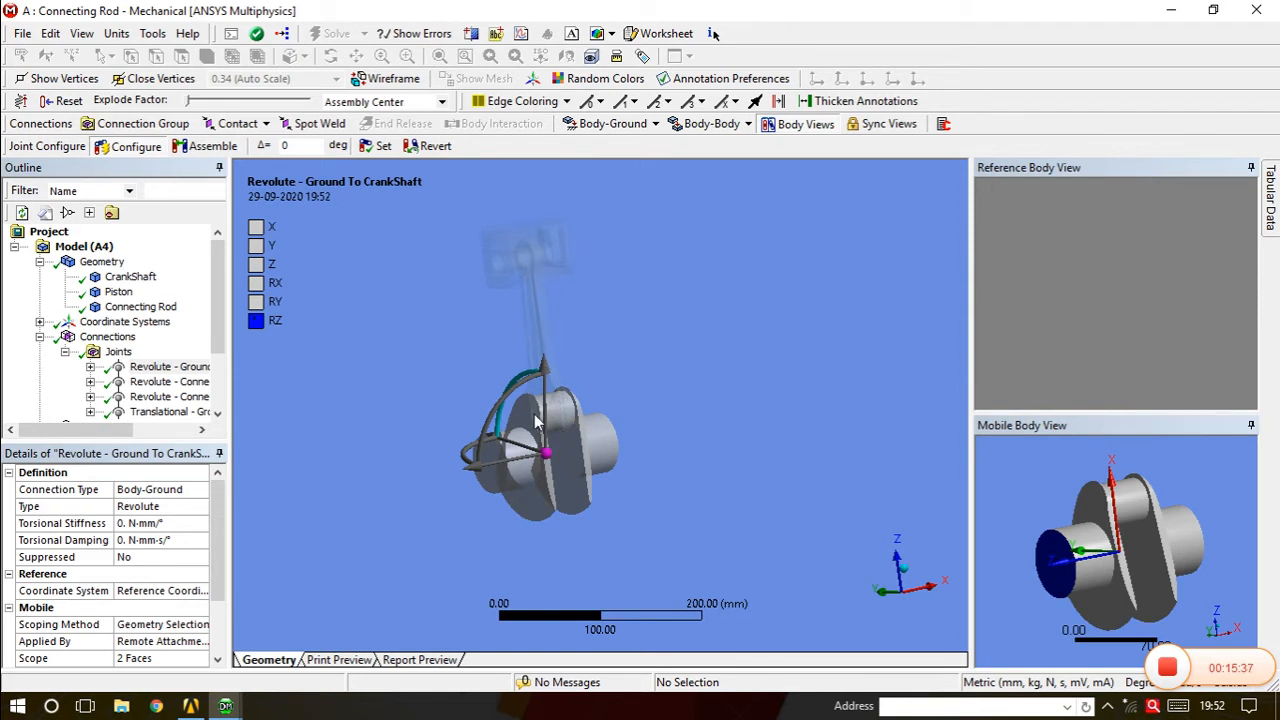
left_click_drag(518, 381, 548, 398)
left_click_drag(225, 328, 250, 310)
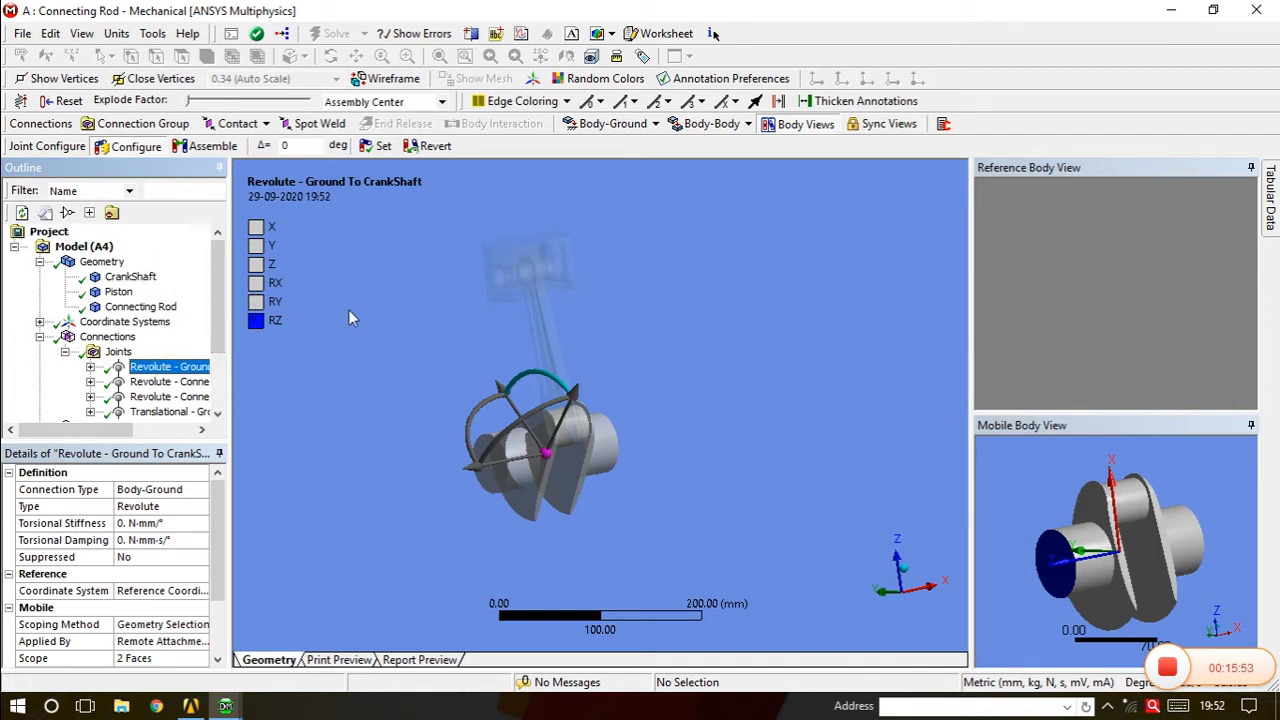
Set the CrankShaft body's Stiffness Behavior to Rigid.
left_click(118, 341)
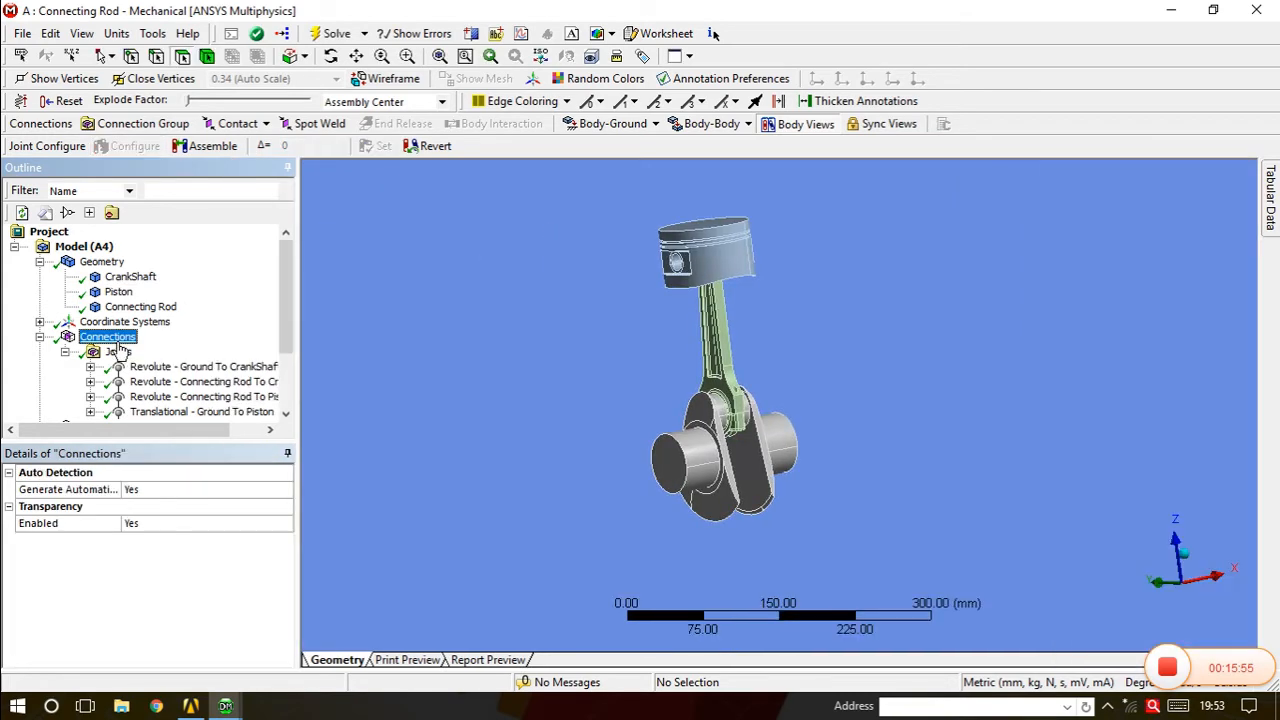
mouse_move(289, 316)
left_mouse_down()
mouse_move(290, 354)
mouse_move(293, 317)
left_mouse_up()
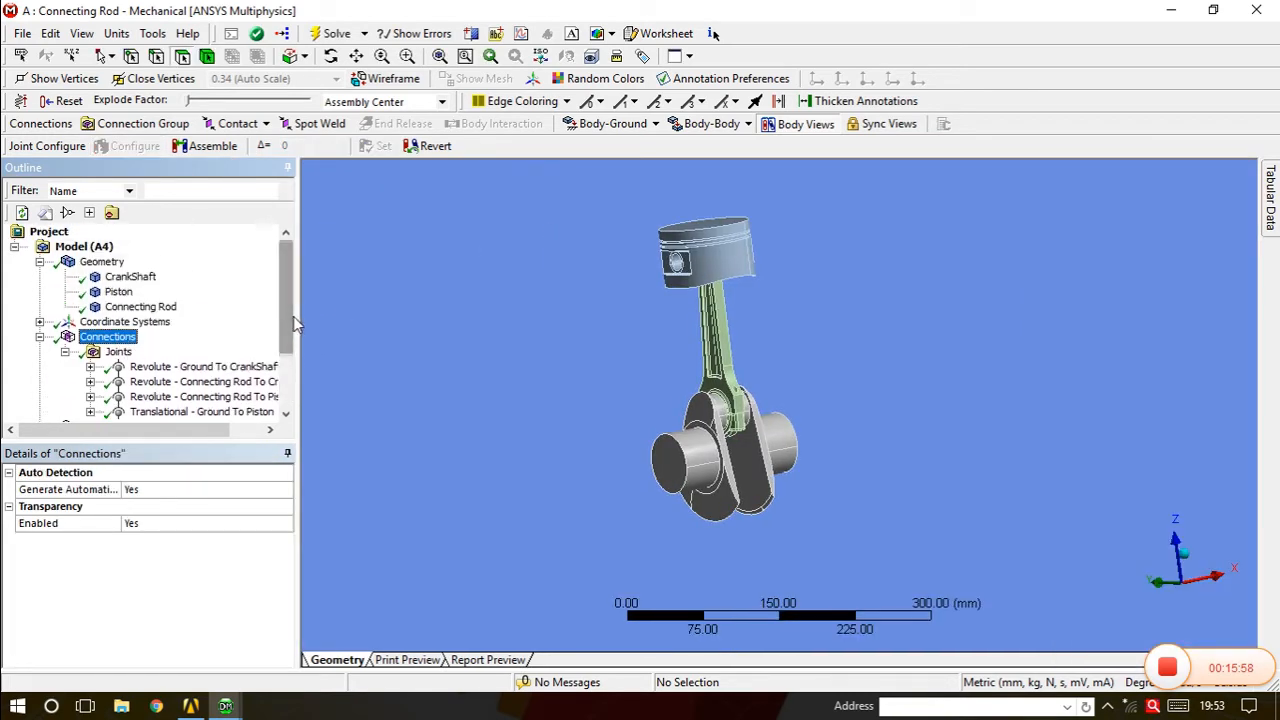
left_click(148, 279)
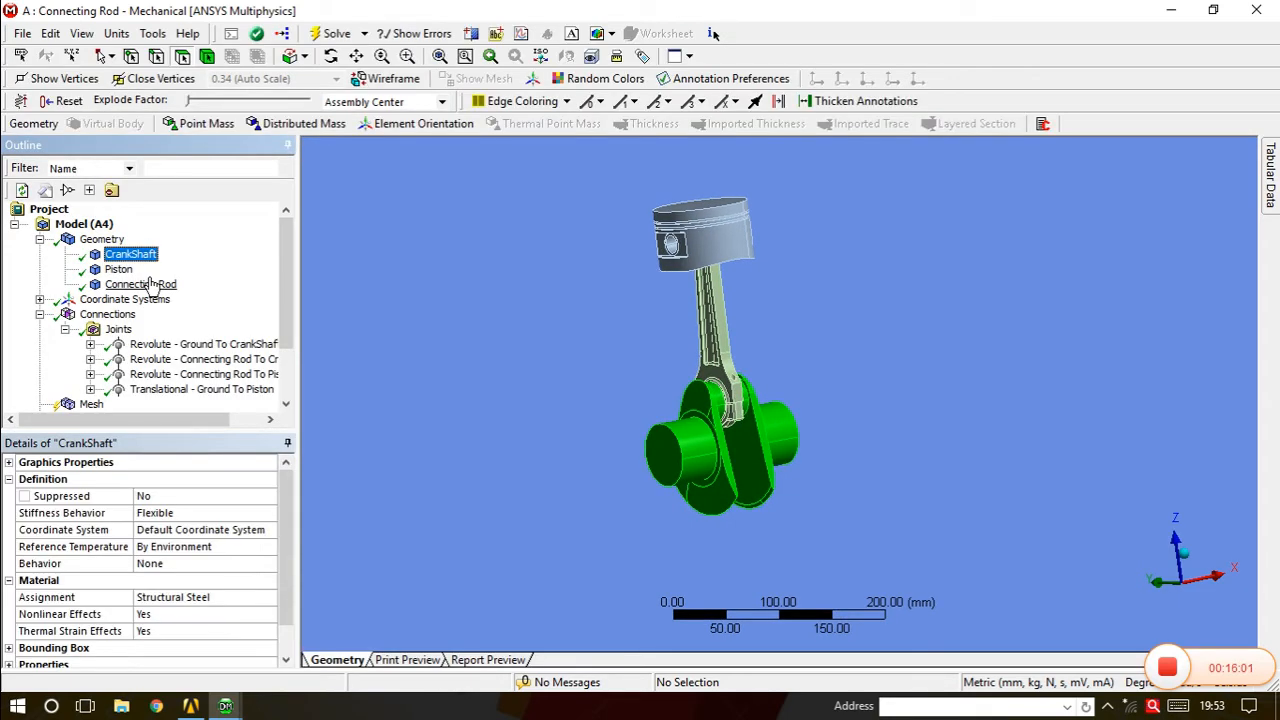
left_click(192, 514)
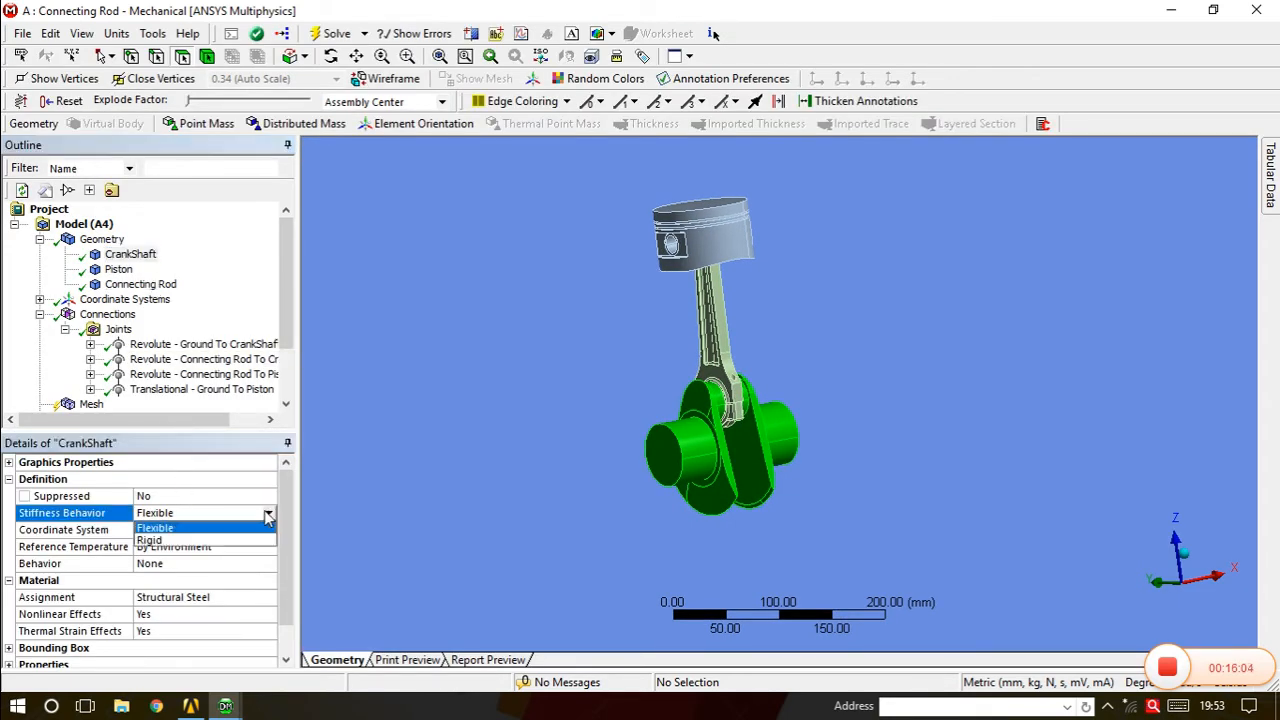
left_click(212, 540)
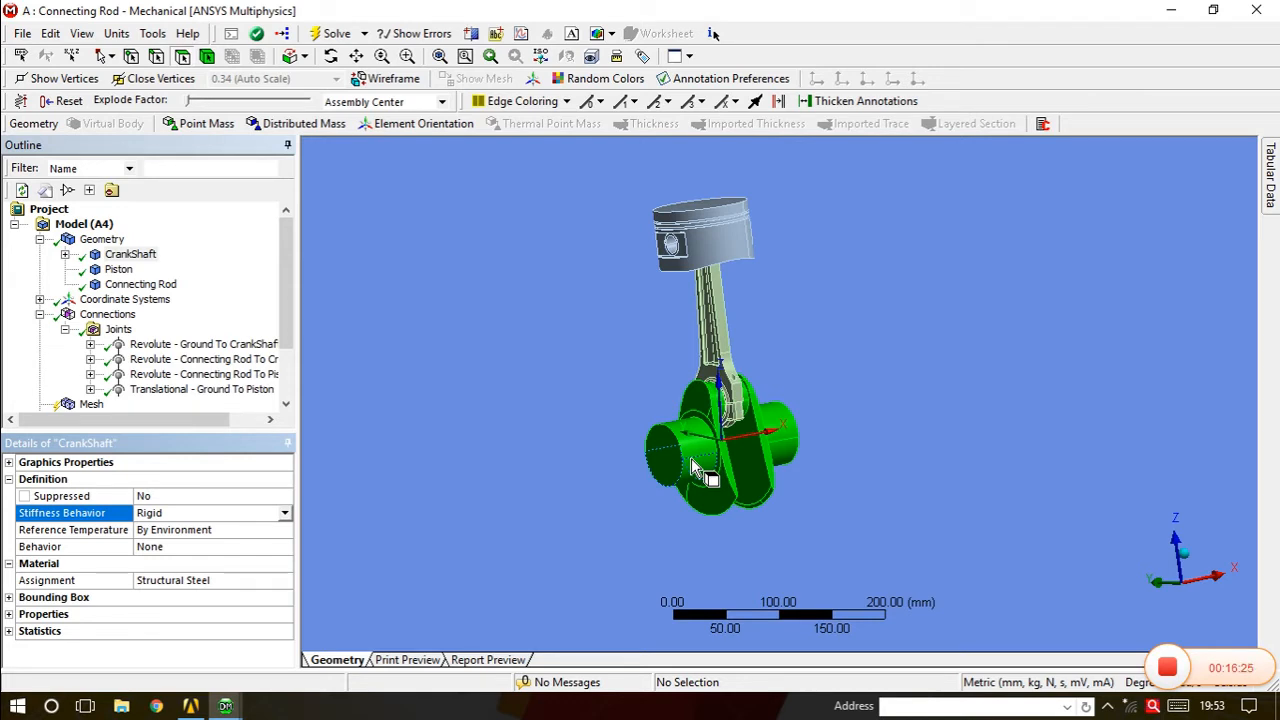
Set the Piston to Rigid and review each body's stiffness settings.
left_click(118, 269)
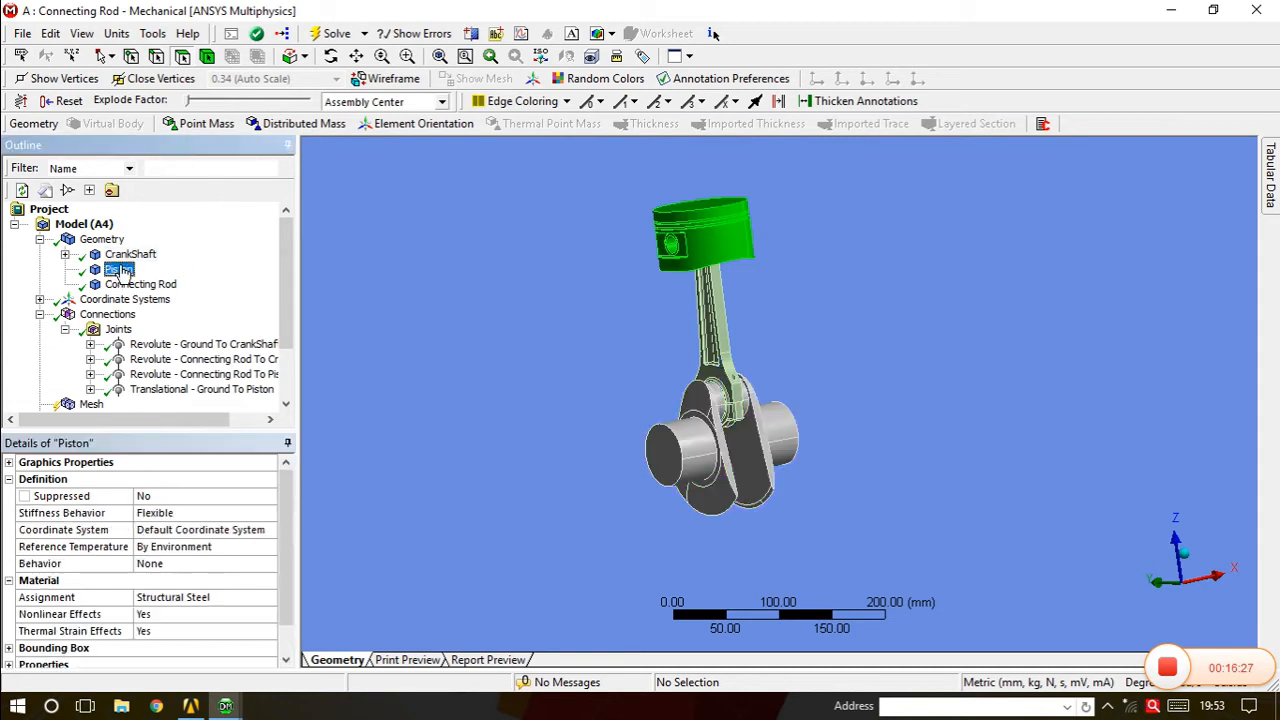
left_click(266, 513)
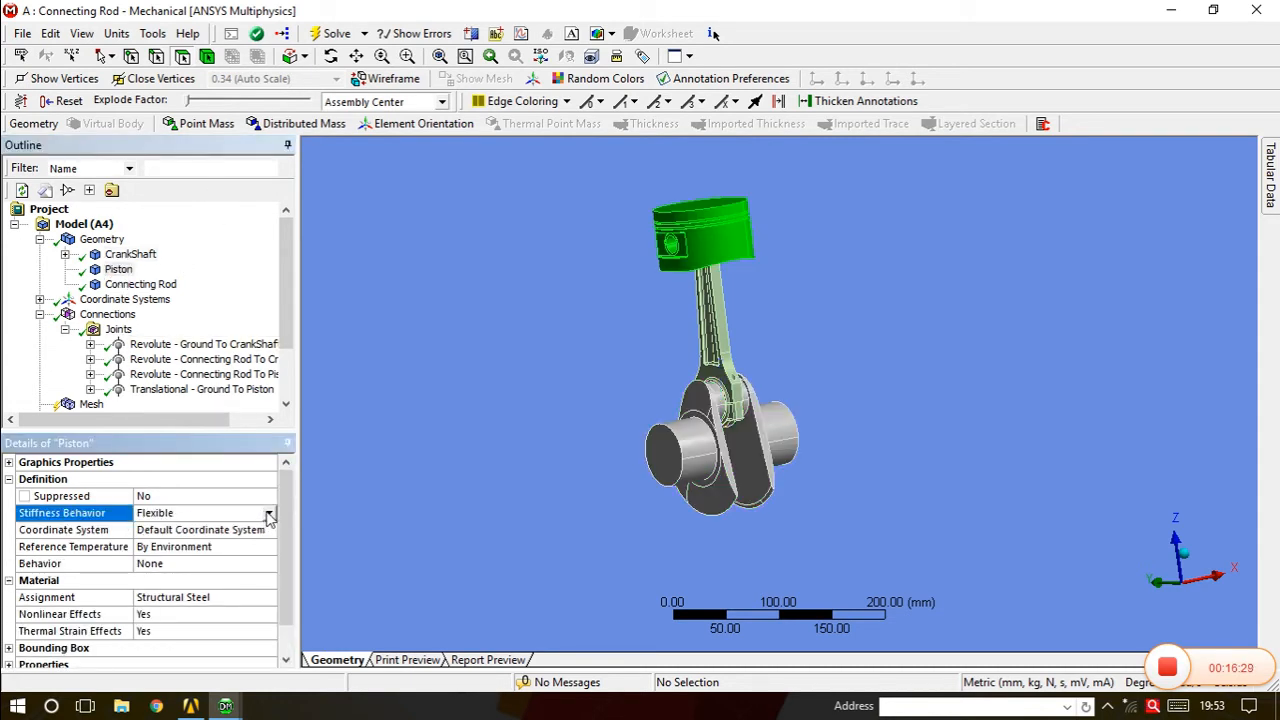
left_click(268, 513)
left_click(204, 540)
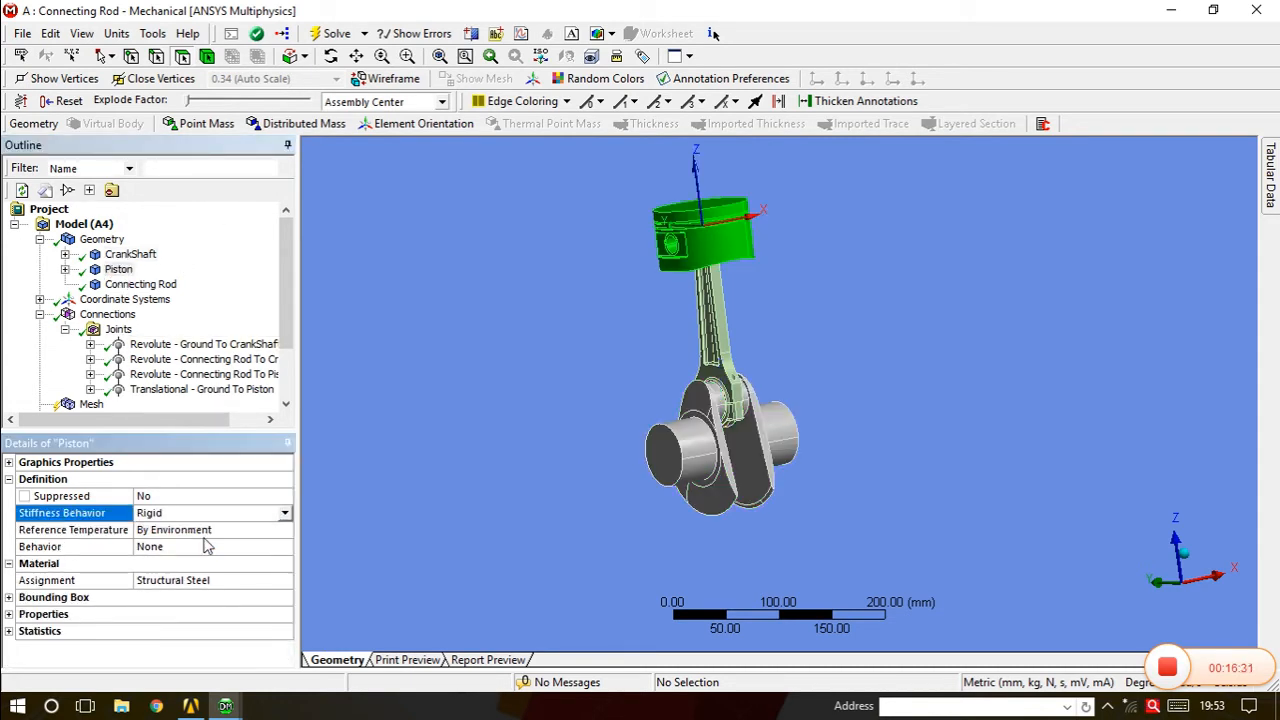
left_click(140, 284)
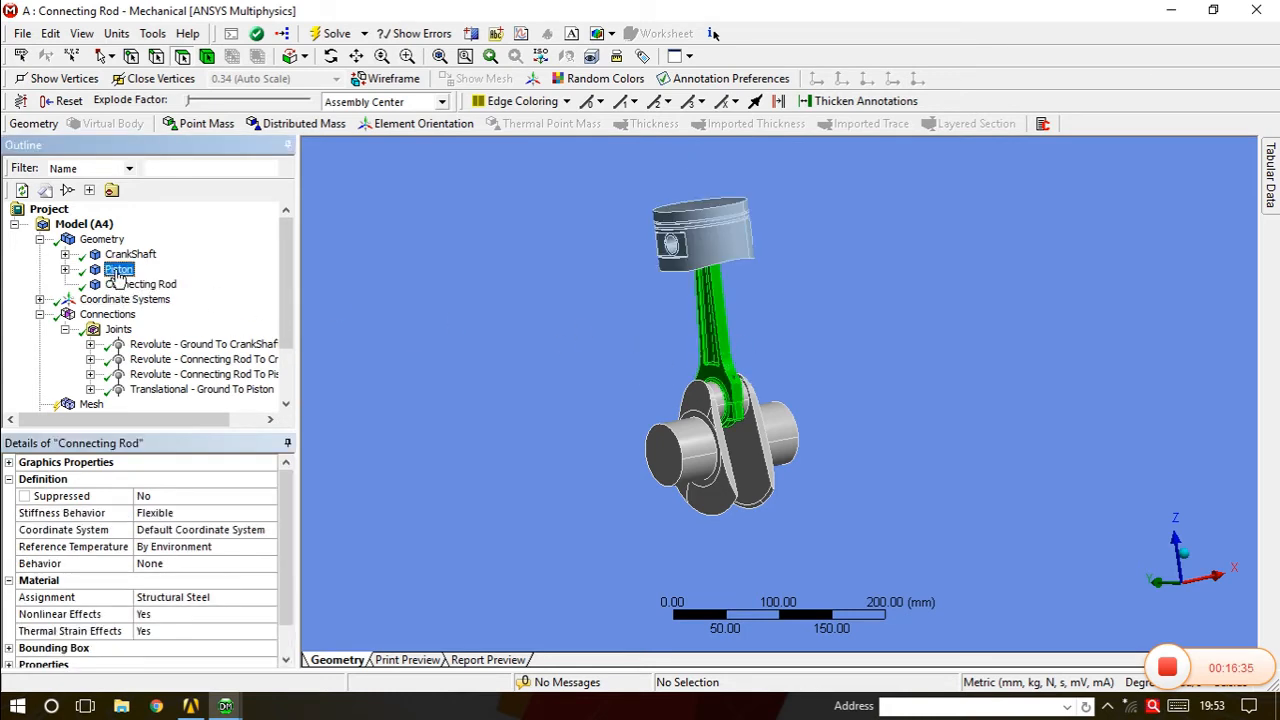
left_click(118, 270)
left_click(128, 255)
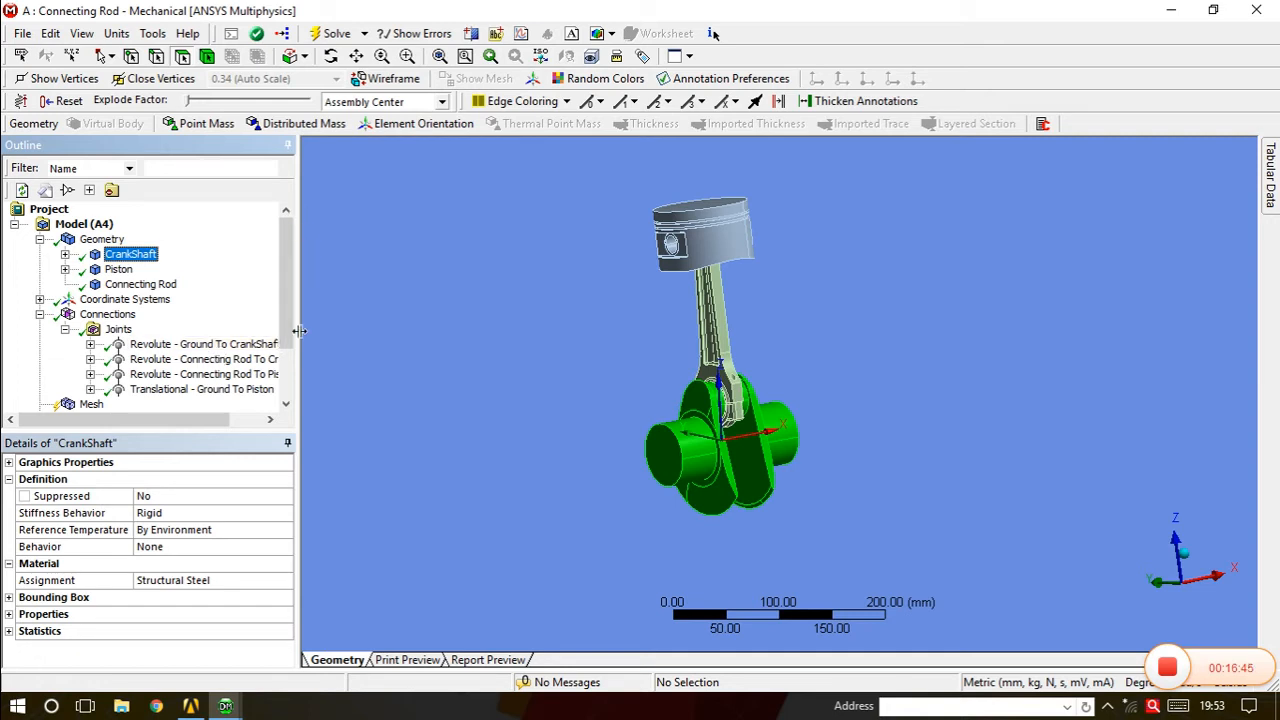
Generate the mesh and rotate the assembly to inspect the meshed connecting rod.
scroll(150, 345, "down", 2)
left_click(91, 344)
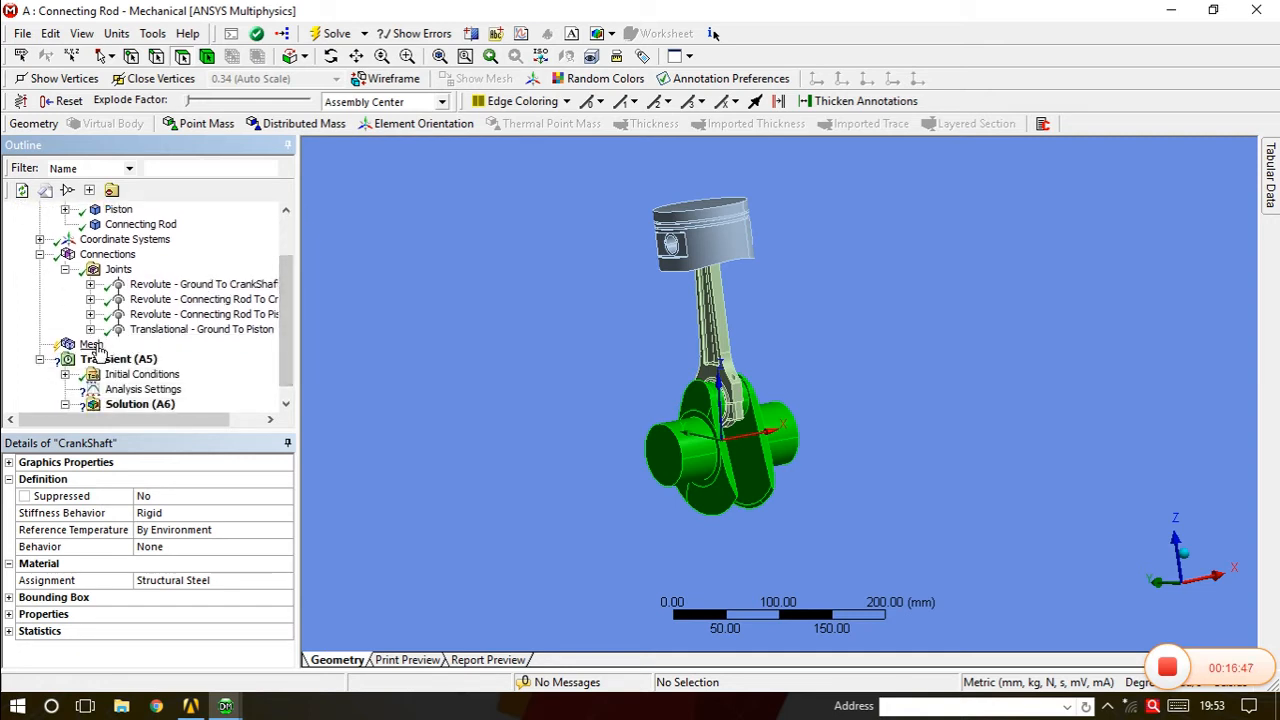
right_click(96, 344)
left_click(150, 409)
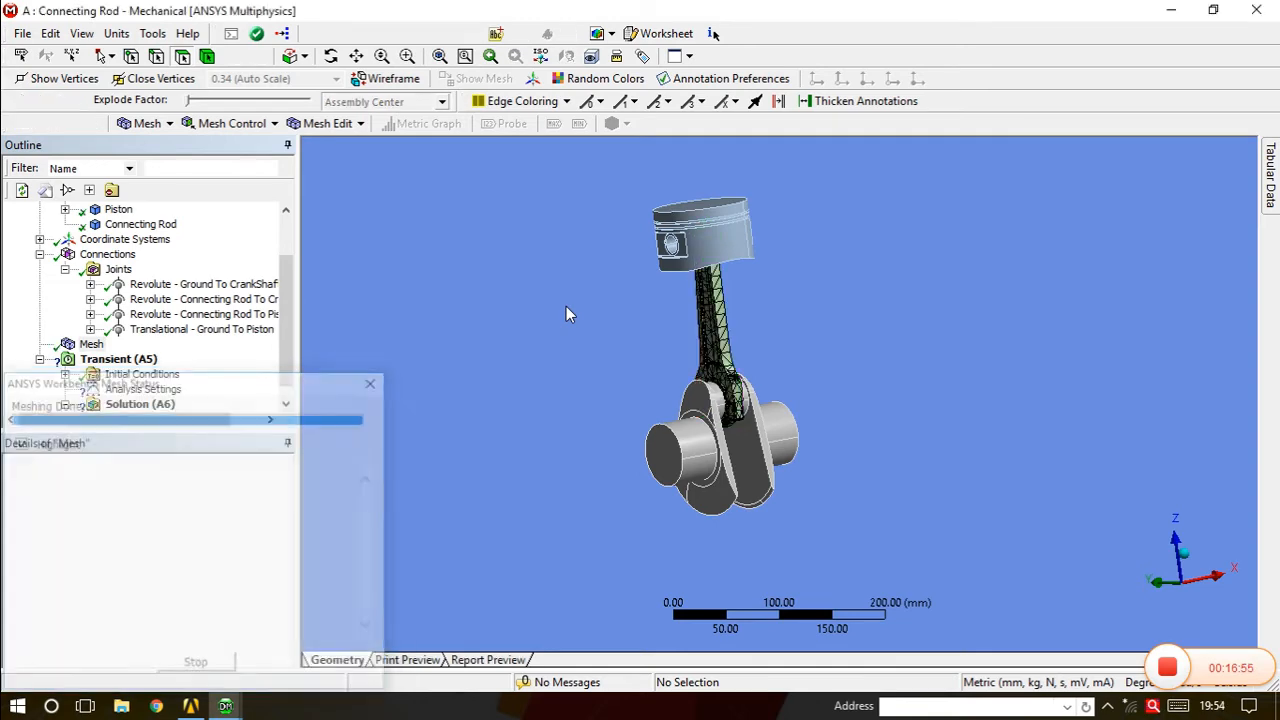
middle_click_drag(714, 408, 712, 376)
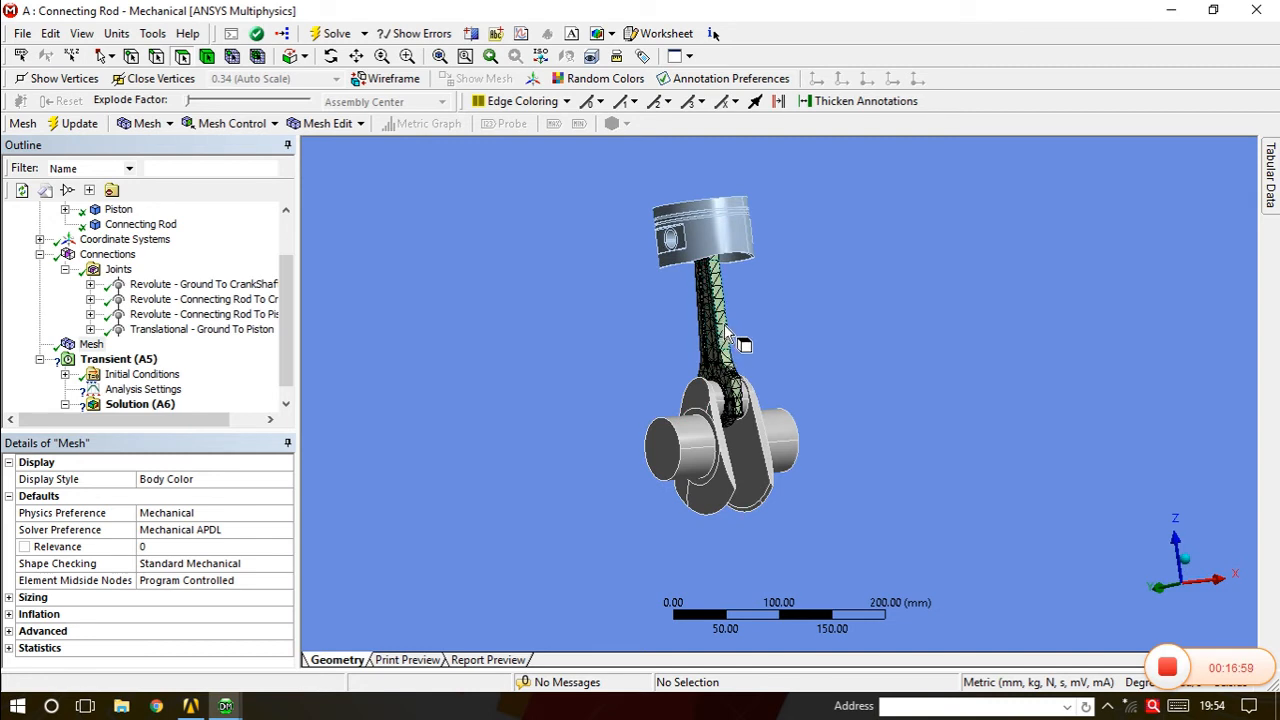
scroll(287, 315, "up", 3)
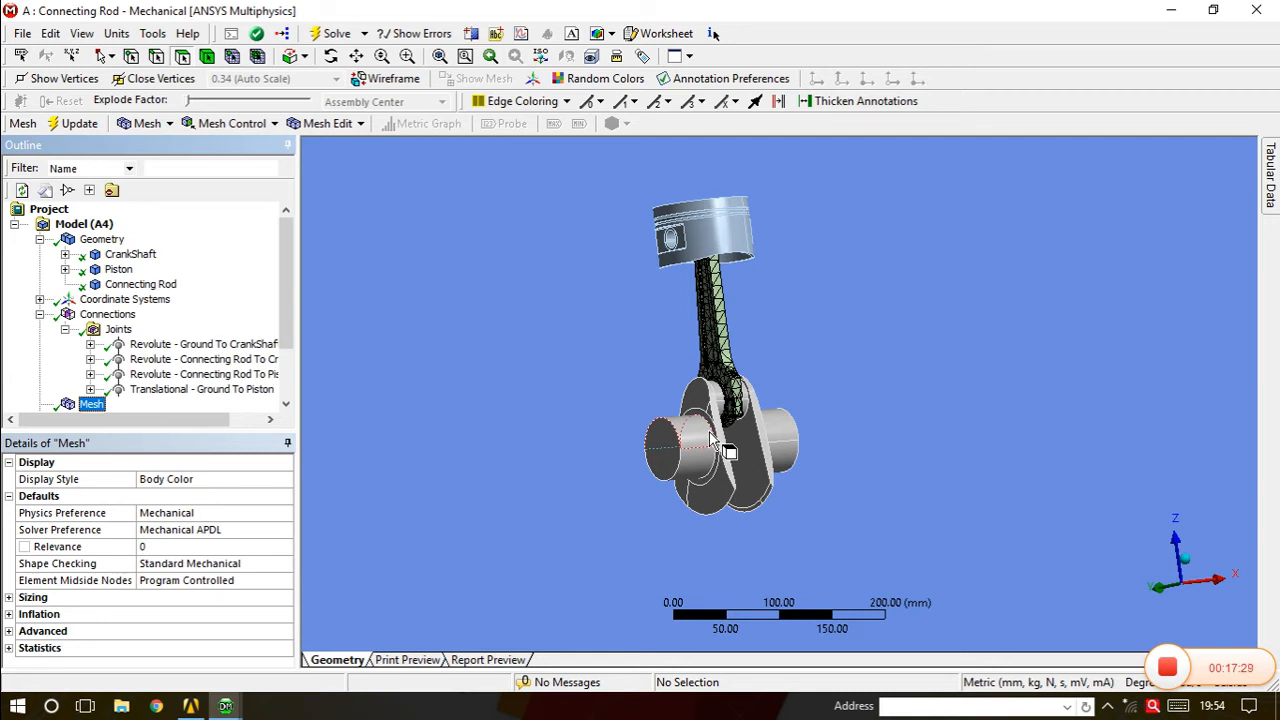
middle_click_drag(766, 523, 755, 527)
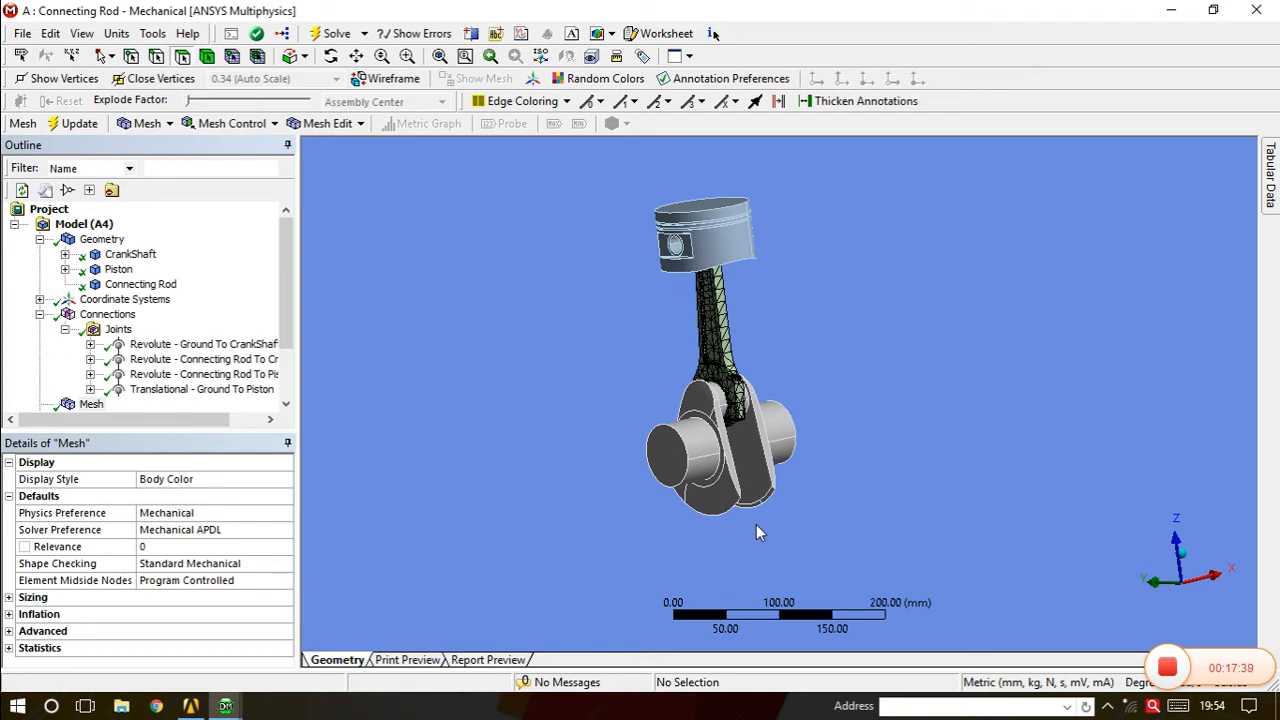
left_click_drag(284, 299, 281, 347)
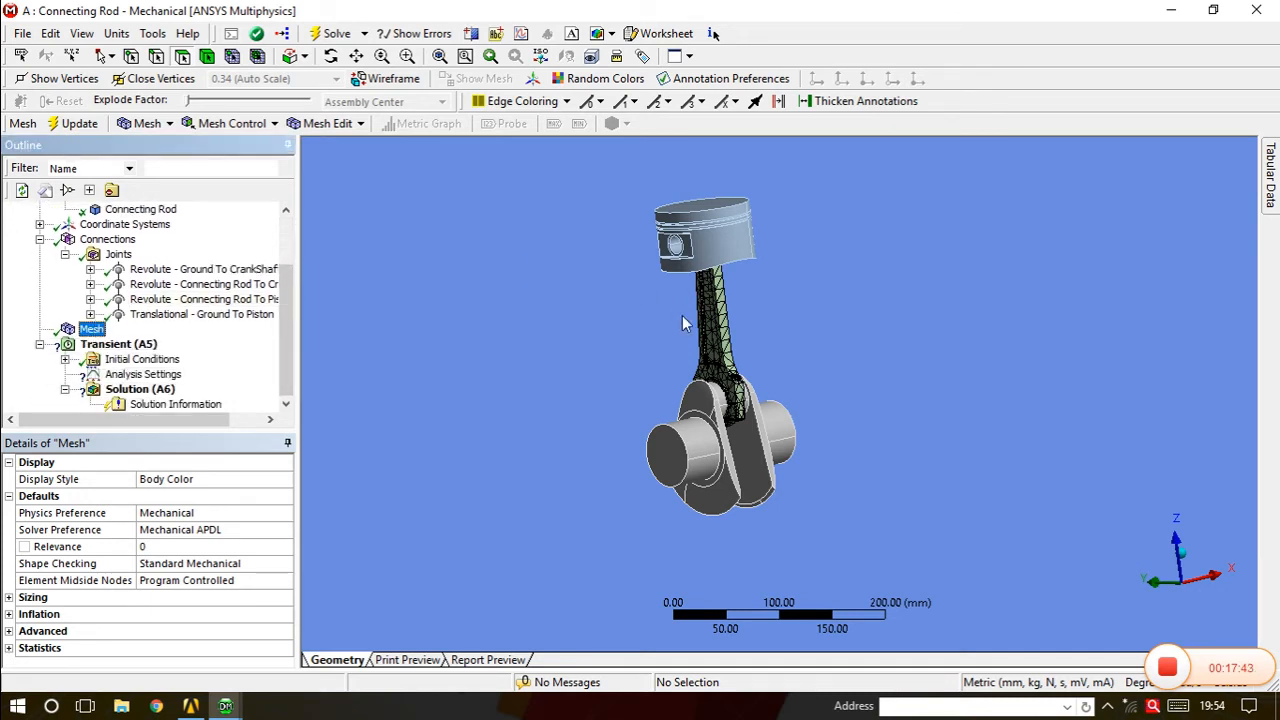
Set the transient Analysis Settings Number Of Steps to 360.
left_click(160, 374)
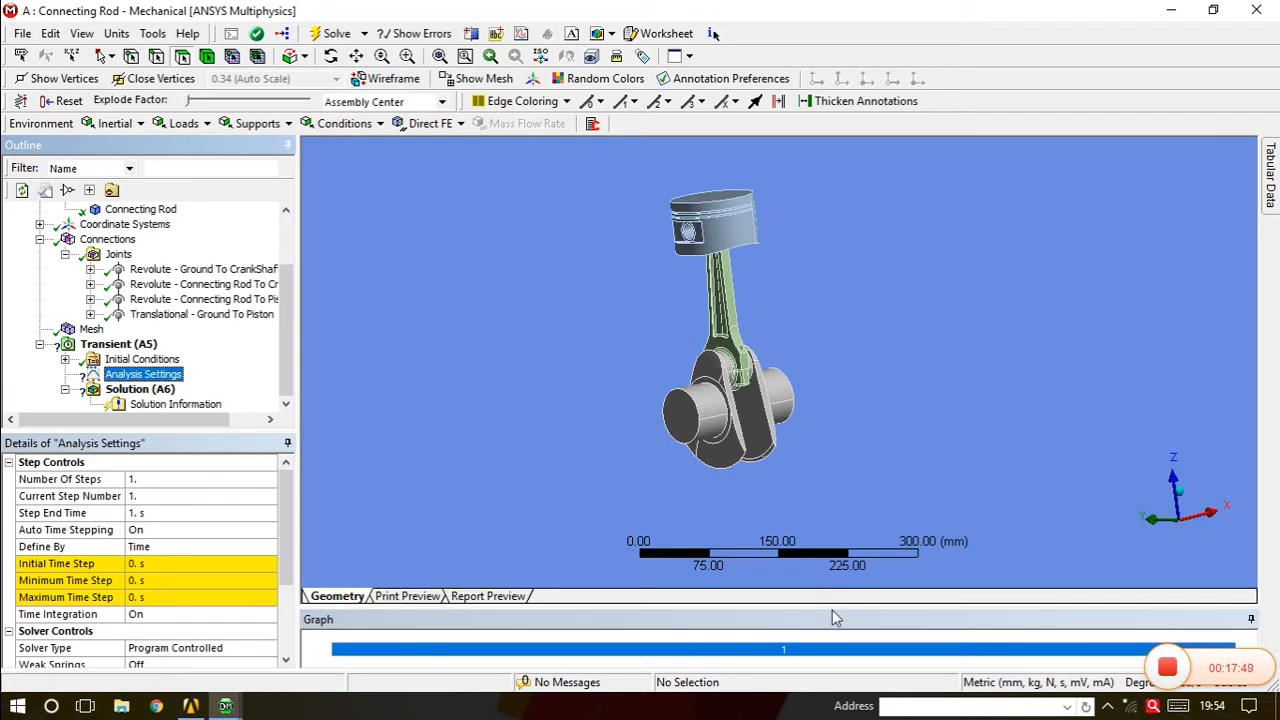
left_click_drag(831, 604, 839, 479)
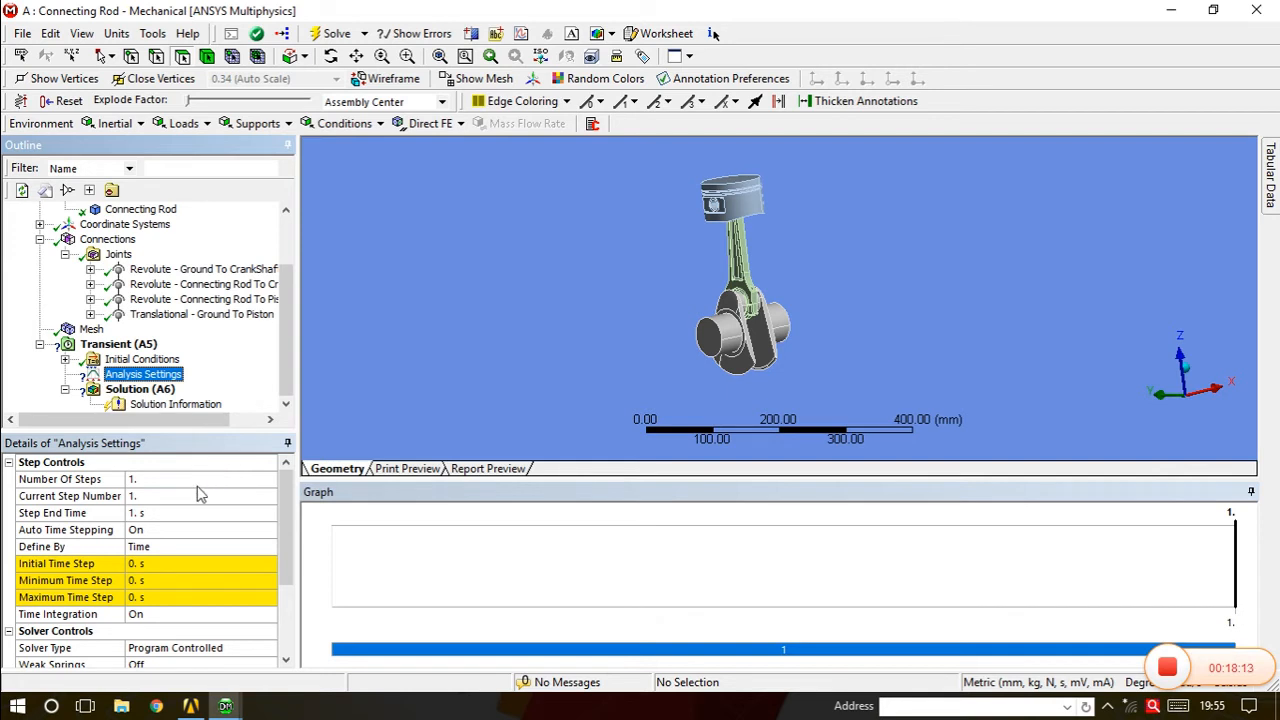
left_click(141, 479)
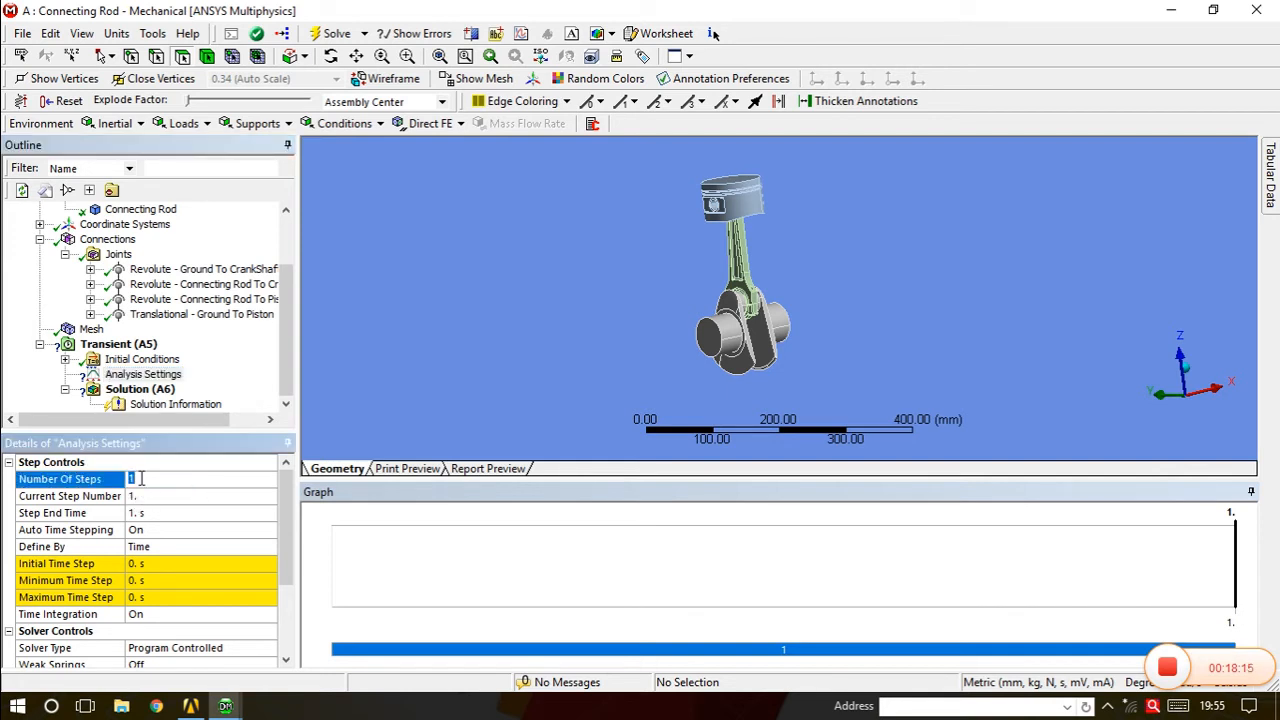
type("360")
key("Return")
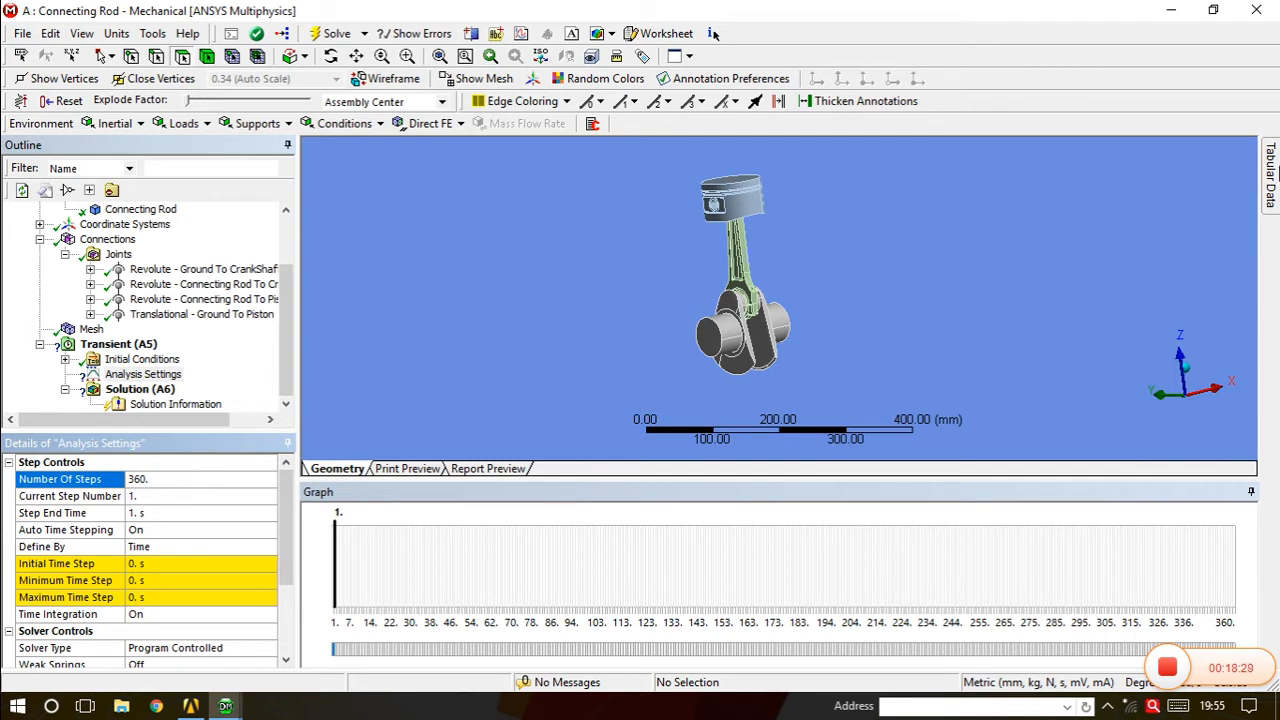
Select all 360 steps in the Tabular Data for joint editing.
mouse_move(1273, 178)
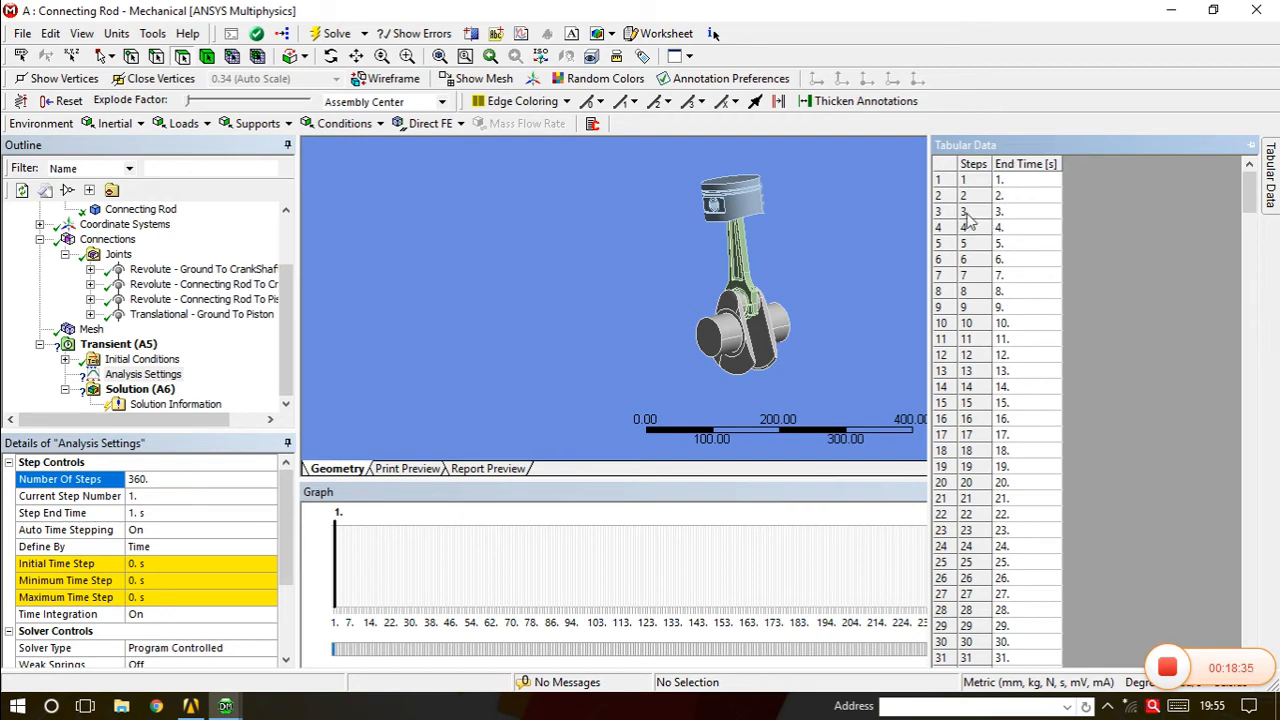
scroll(1012, 460, "down", 3)
scroll(1012, 468, "down", 20)
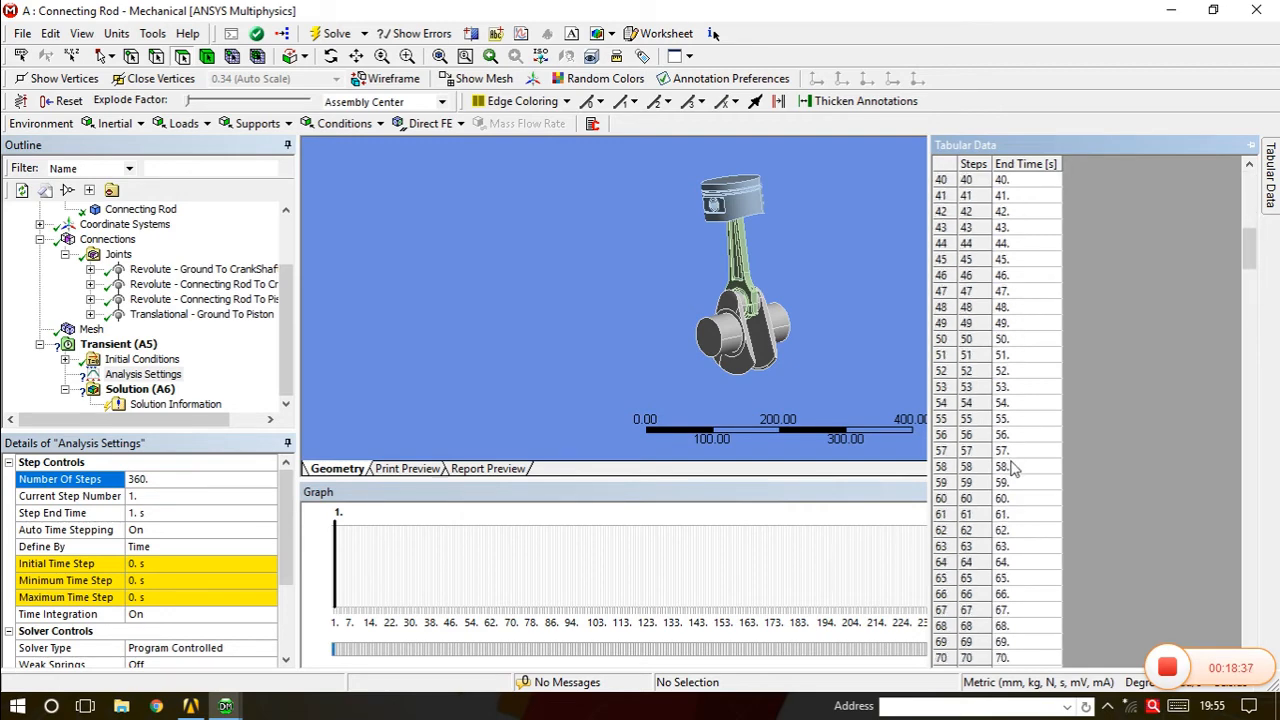
scroll(1012, 468, "down", 20)
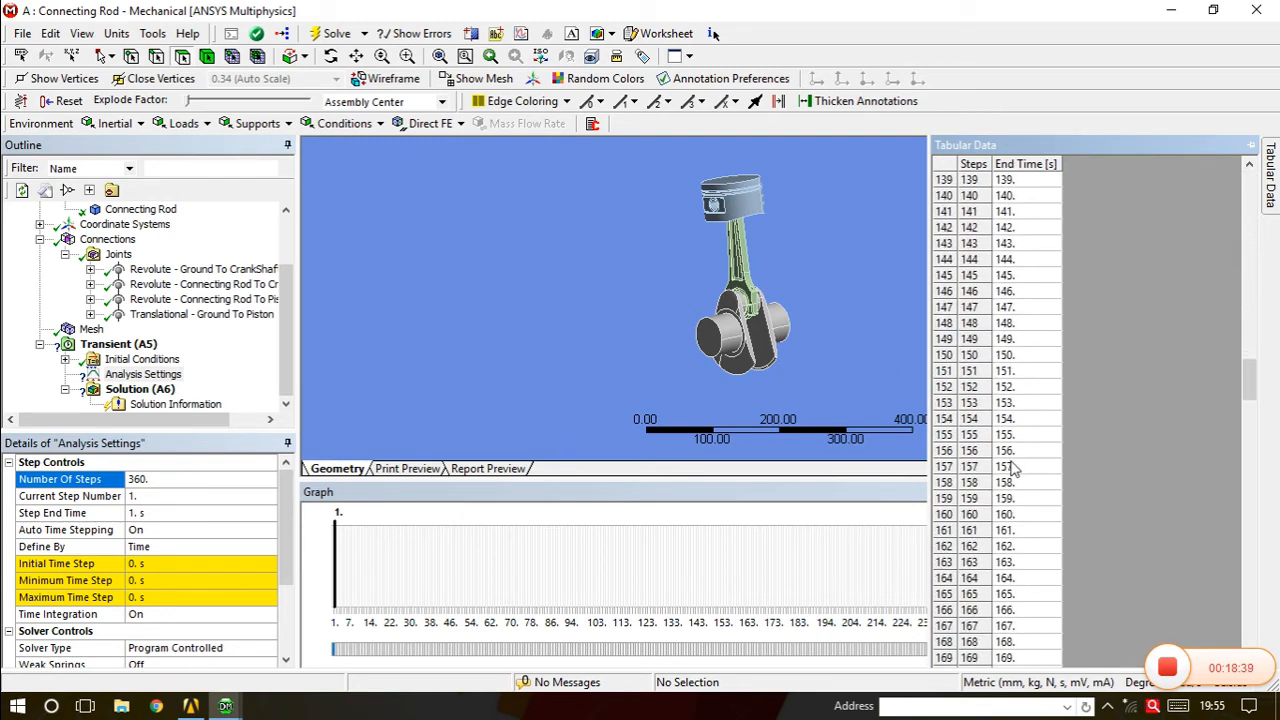
right_click(1109, 323)
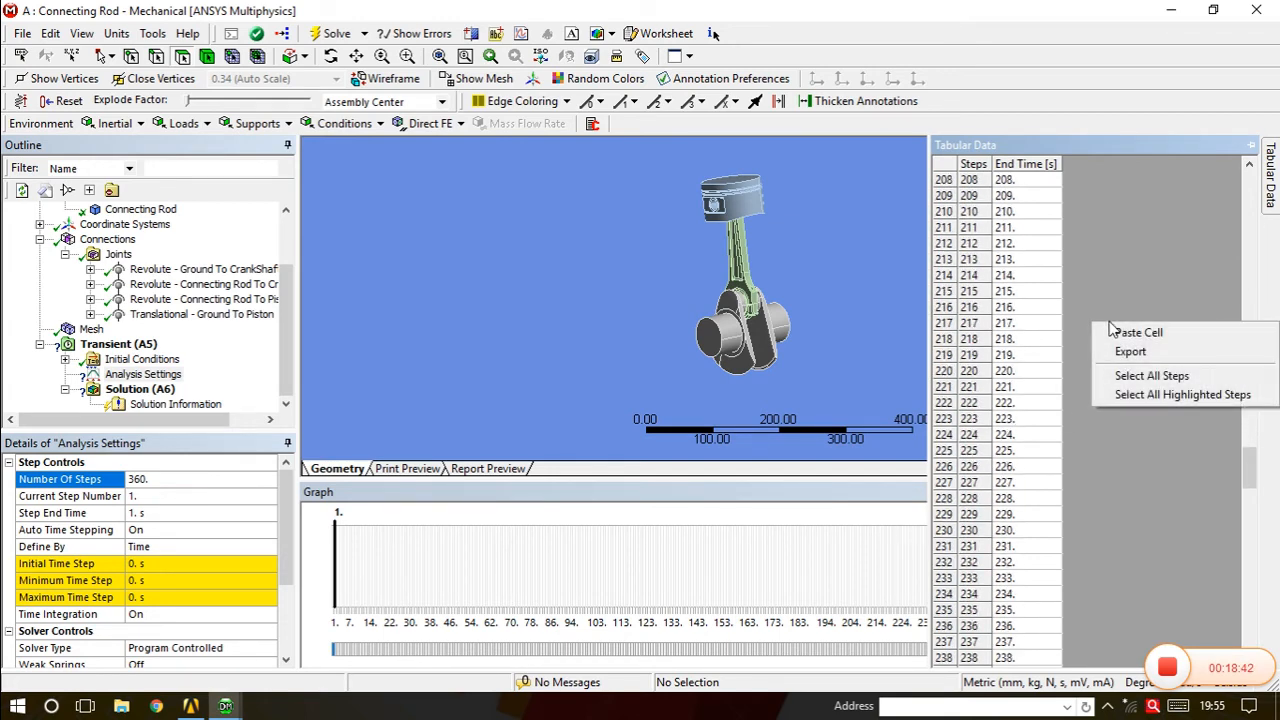
left_click(1142, 376)
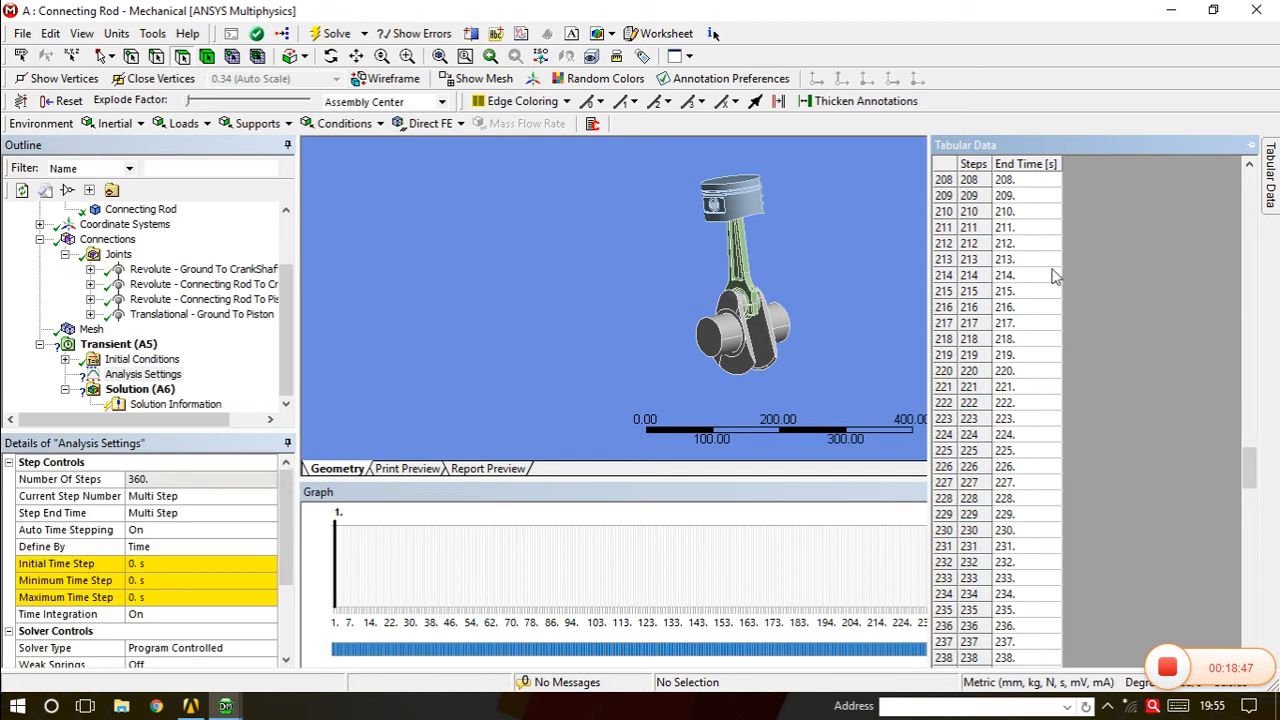
Set the Initial, Minimum and Maximum Time Step each to 1 s in Analysis Settings.
left_click(148, 567)
type("1")
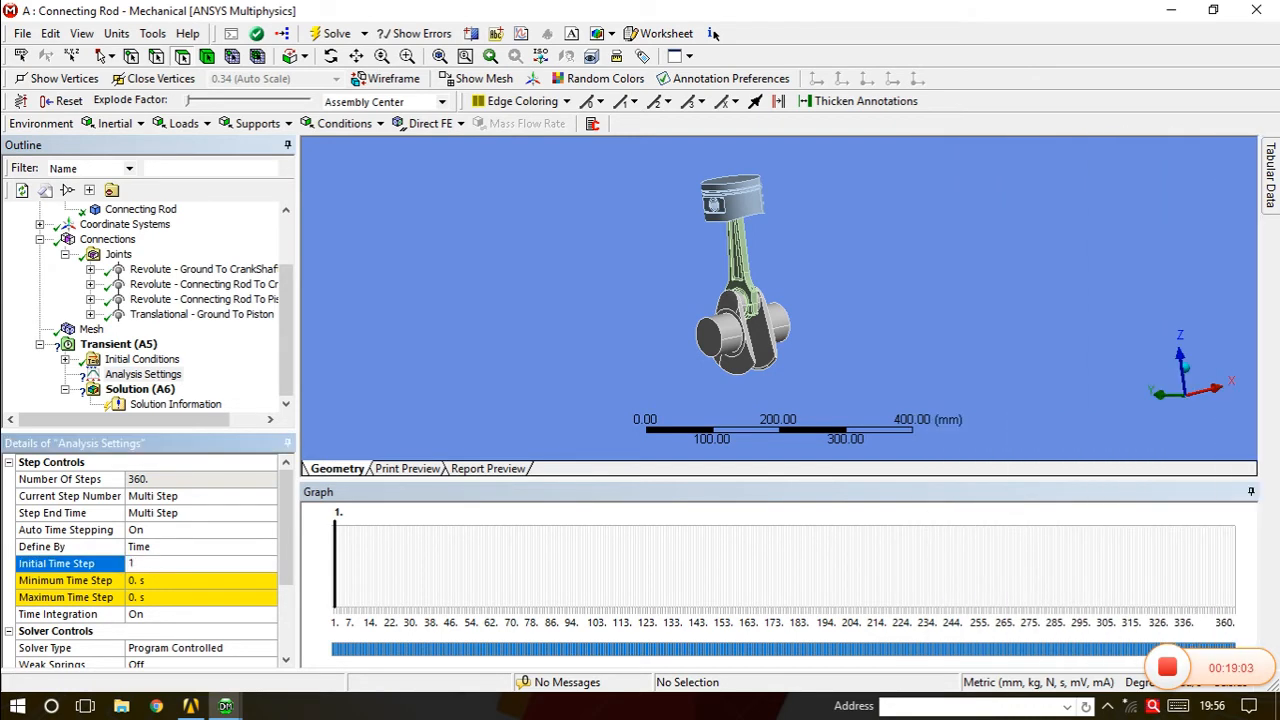
key("Return")
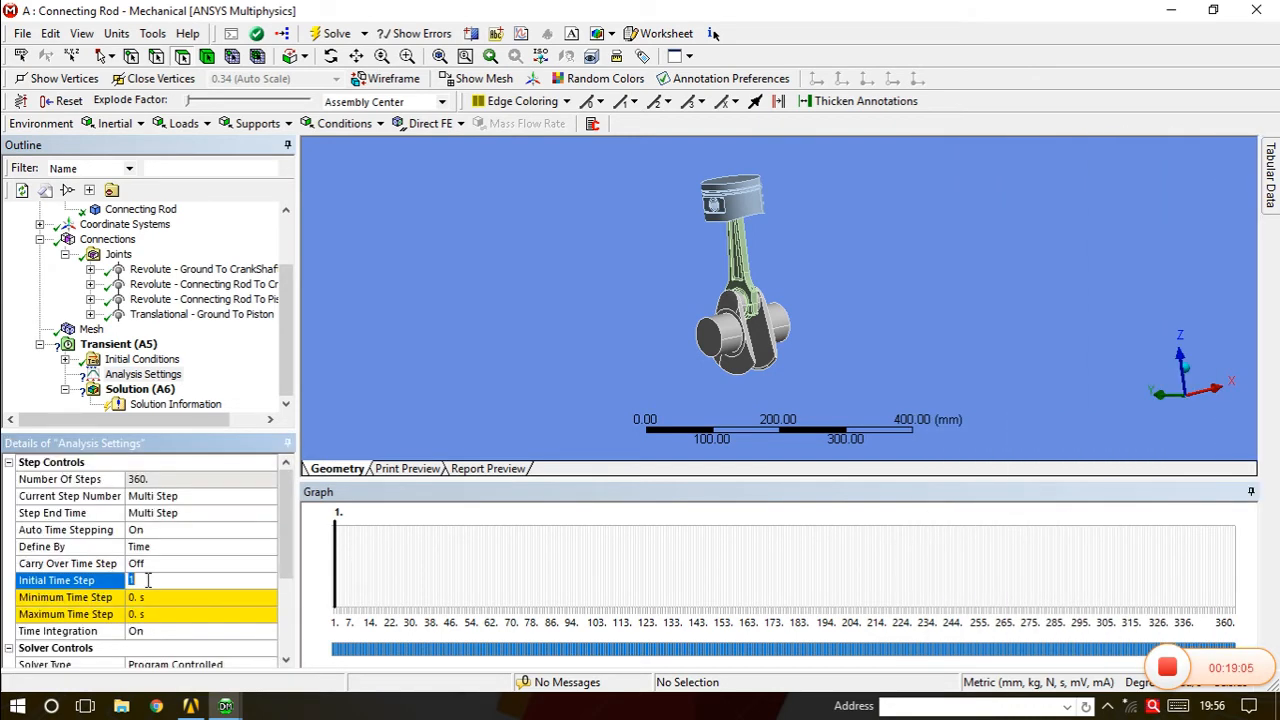
left_click(146, 598)
type("1")
key("Return")
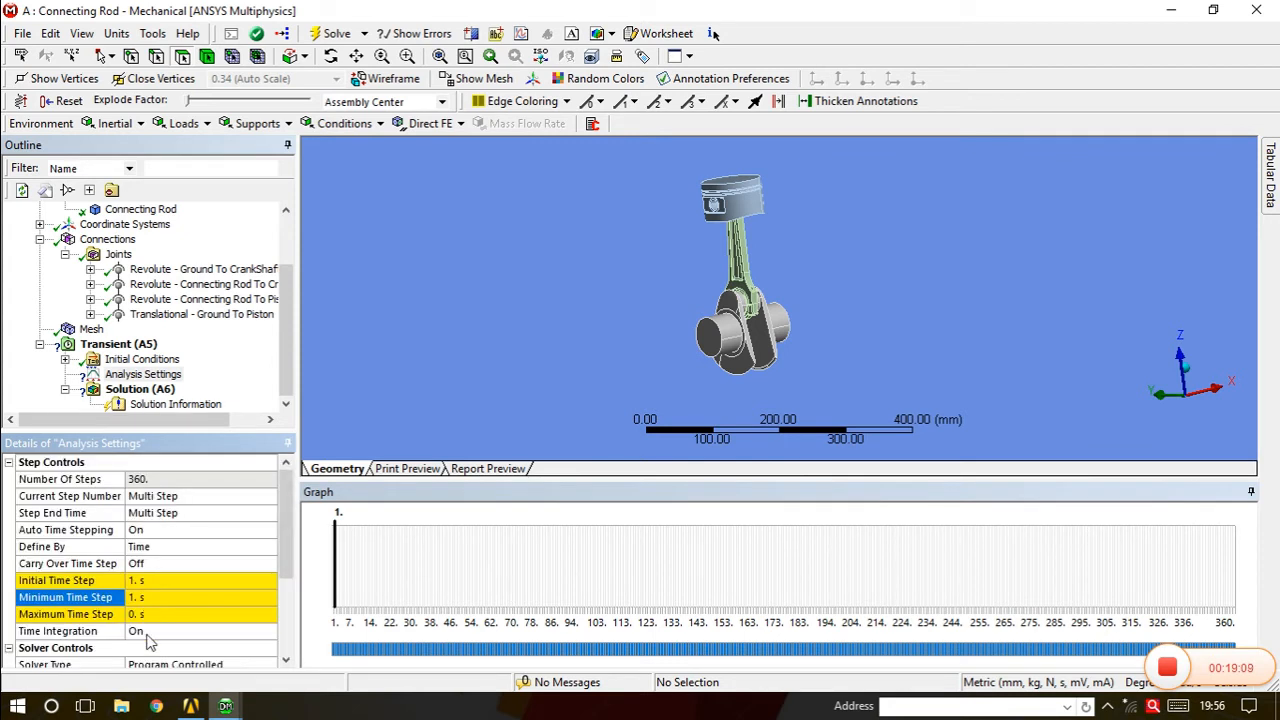
left_click(147, 614)
type("1")
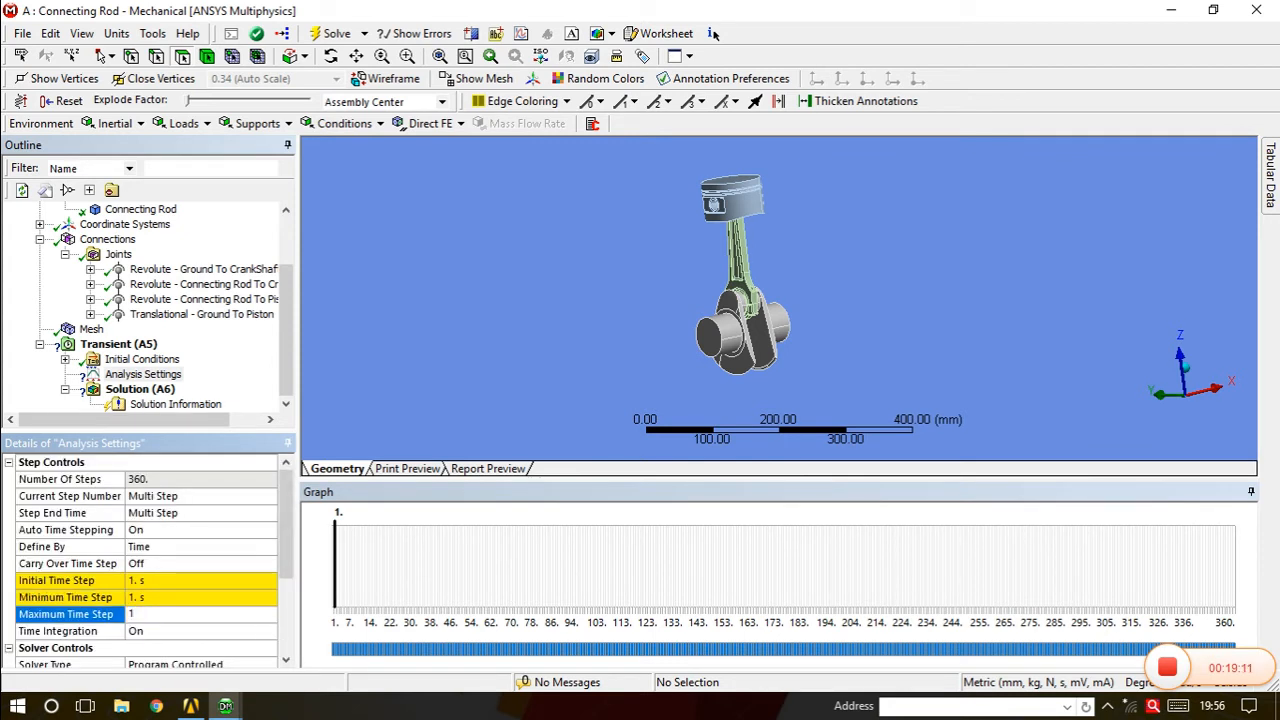
key("Return")
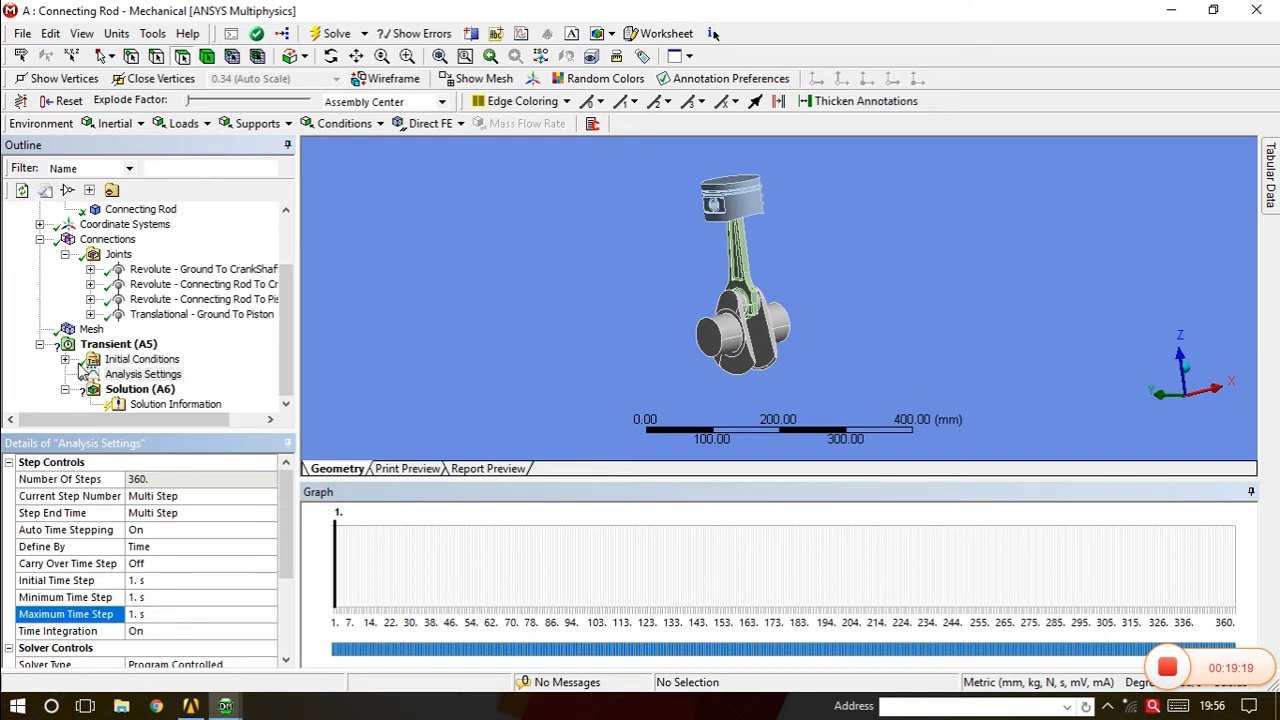
left_click(287, 375)
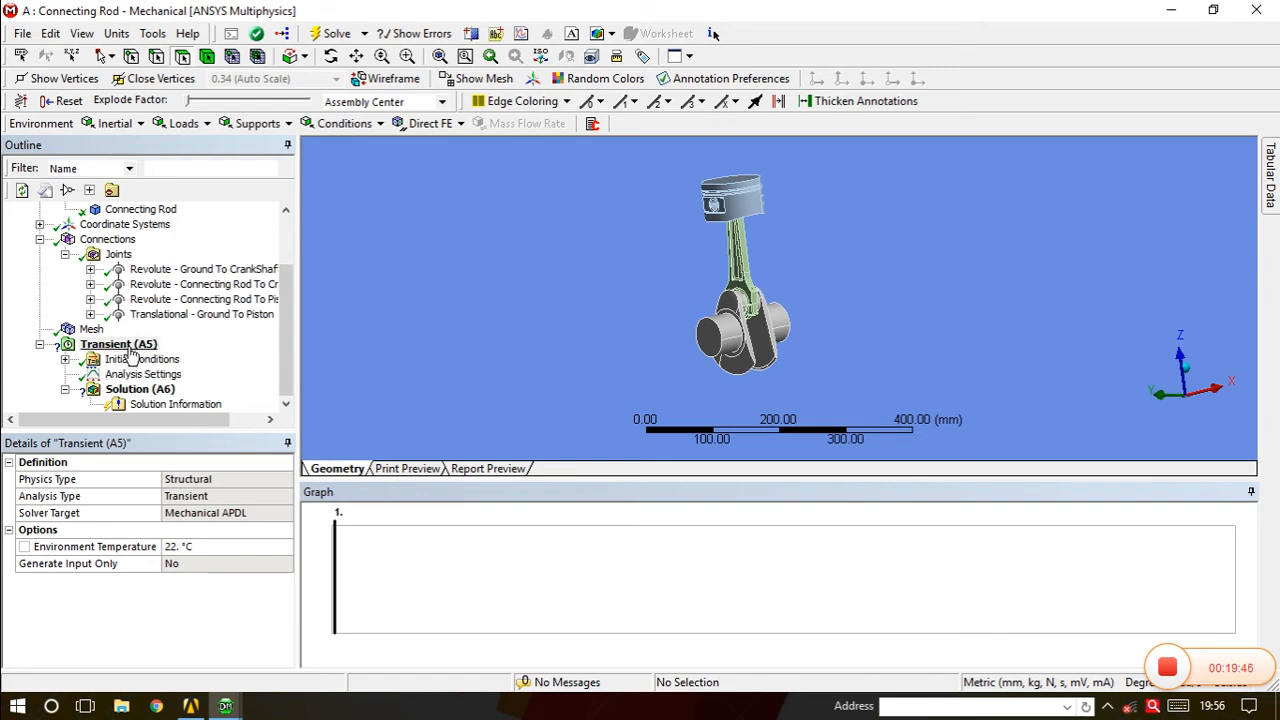
right_click(149, 345)
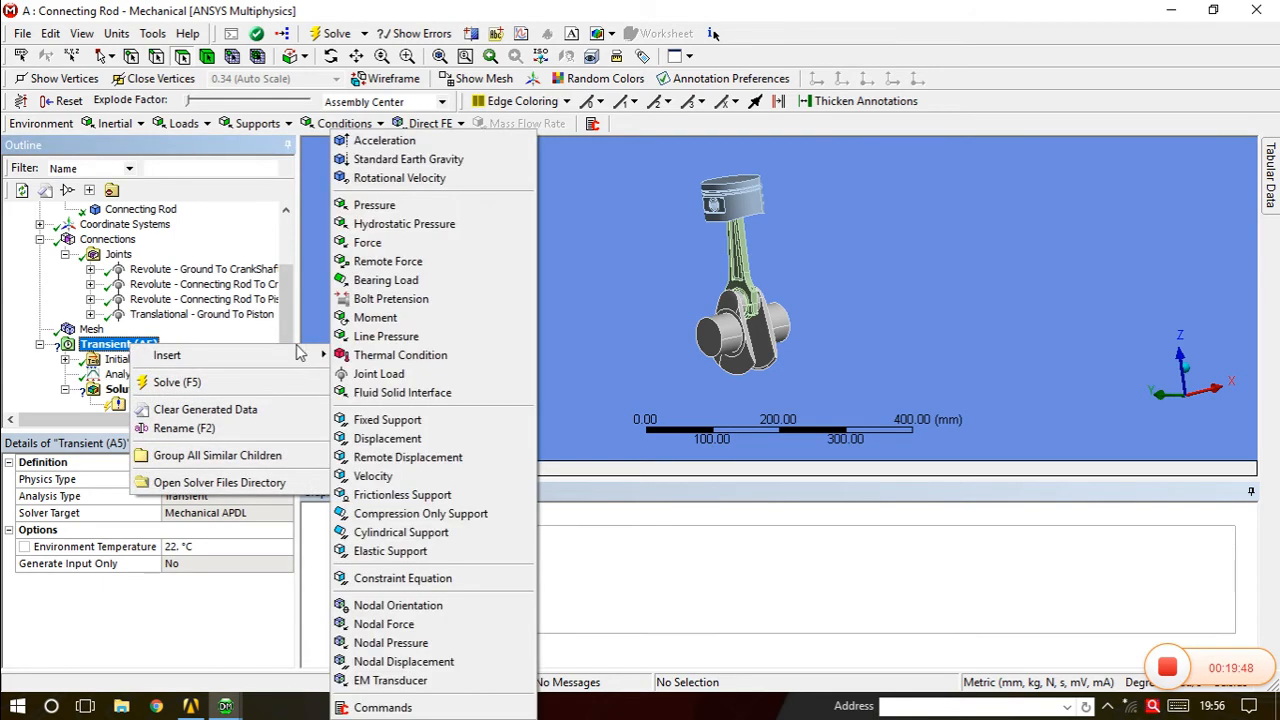
Insert a Joint Load under Transient (A5) assigned to the Revolute - Ground To CrankShaft joint.
mouse_move(300, 355)
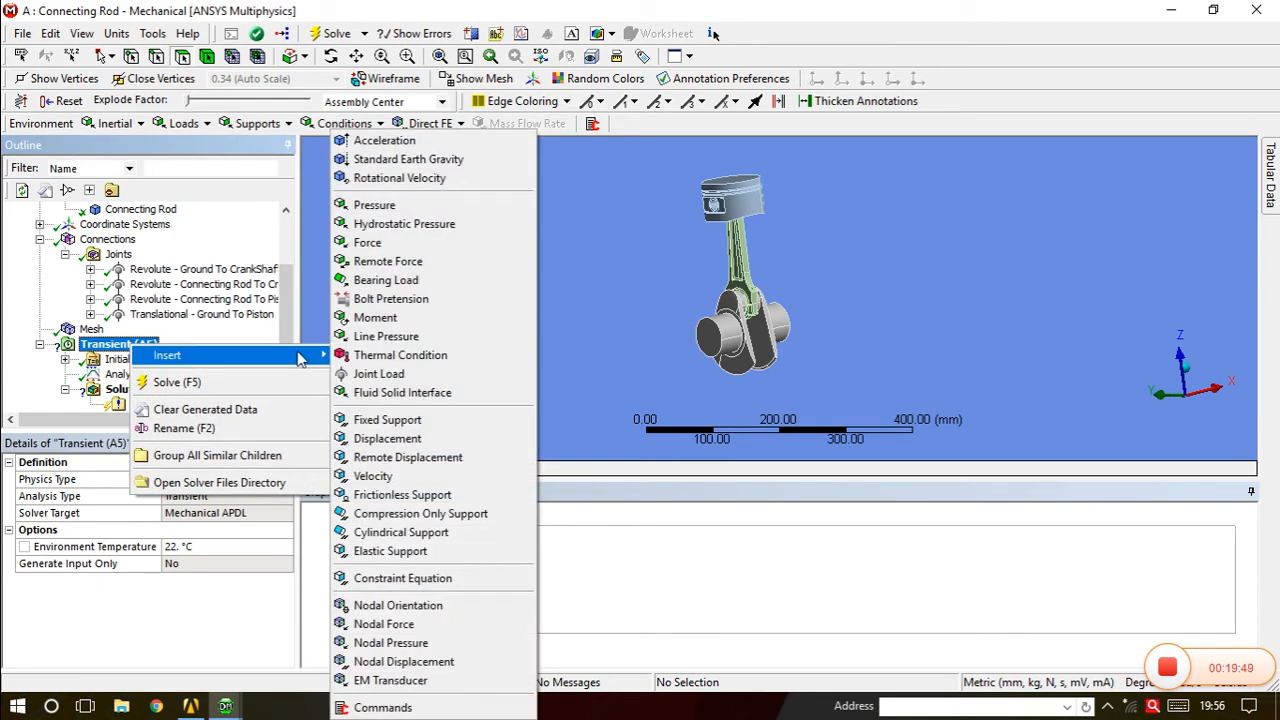
left_click(372, 375)
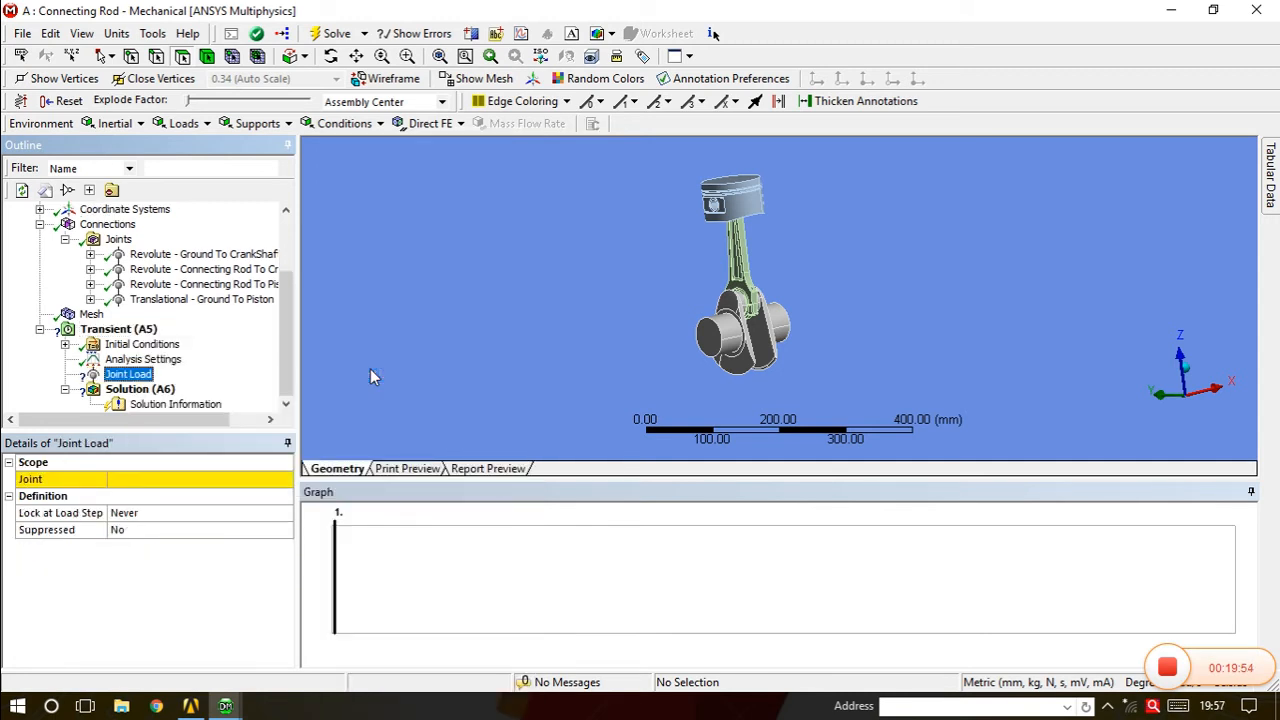
mouse_move(766, 327)
middle_mouse_down()
mouse_move(739, 374)
mouse_move(752, 347)
middle_mouse_up()
left_click(217, 481)
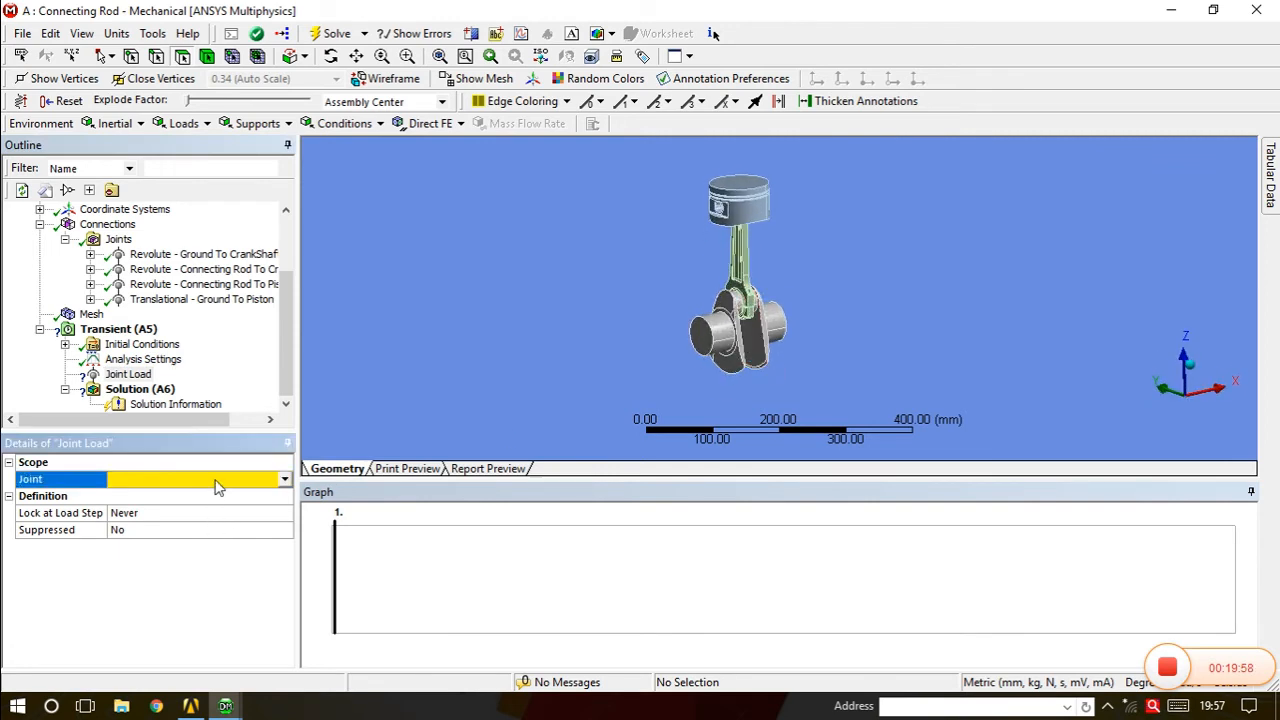
left_click(285, 481)
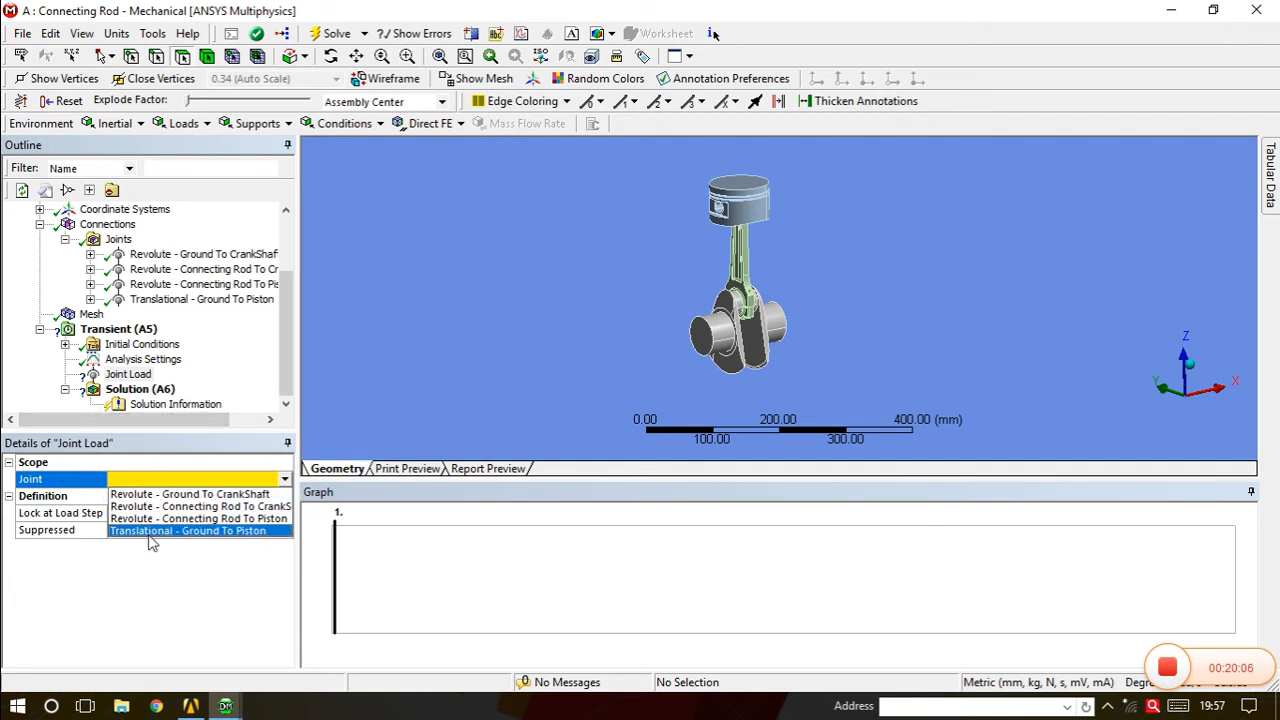
left_click(178, 495)
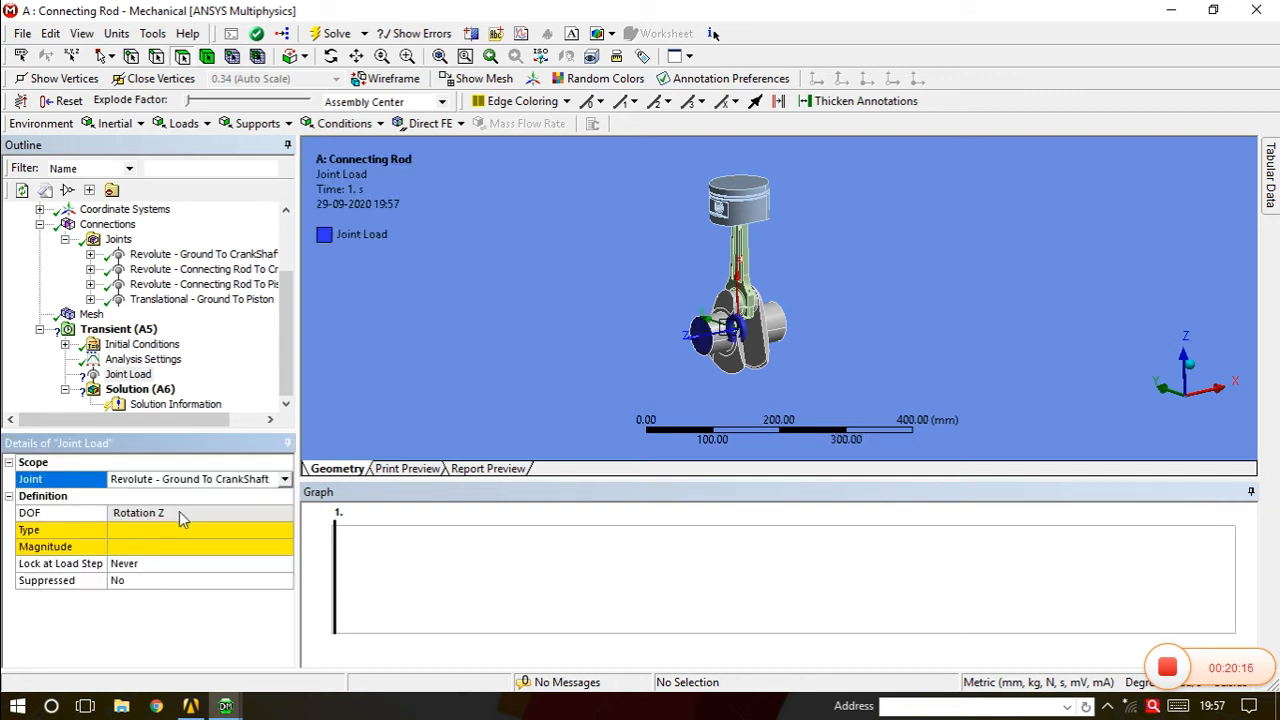
Keep DOF Rotation Z, set the joint load Type to Rotation and Magnitude to Tabular (Time).
left_click(180, 512)
left_click(180, 516)
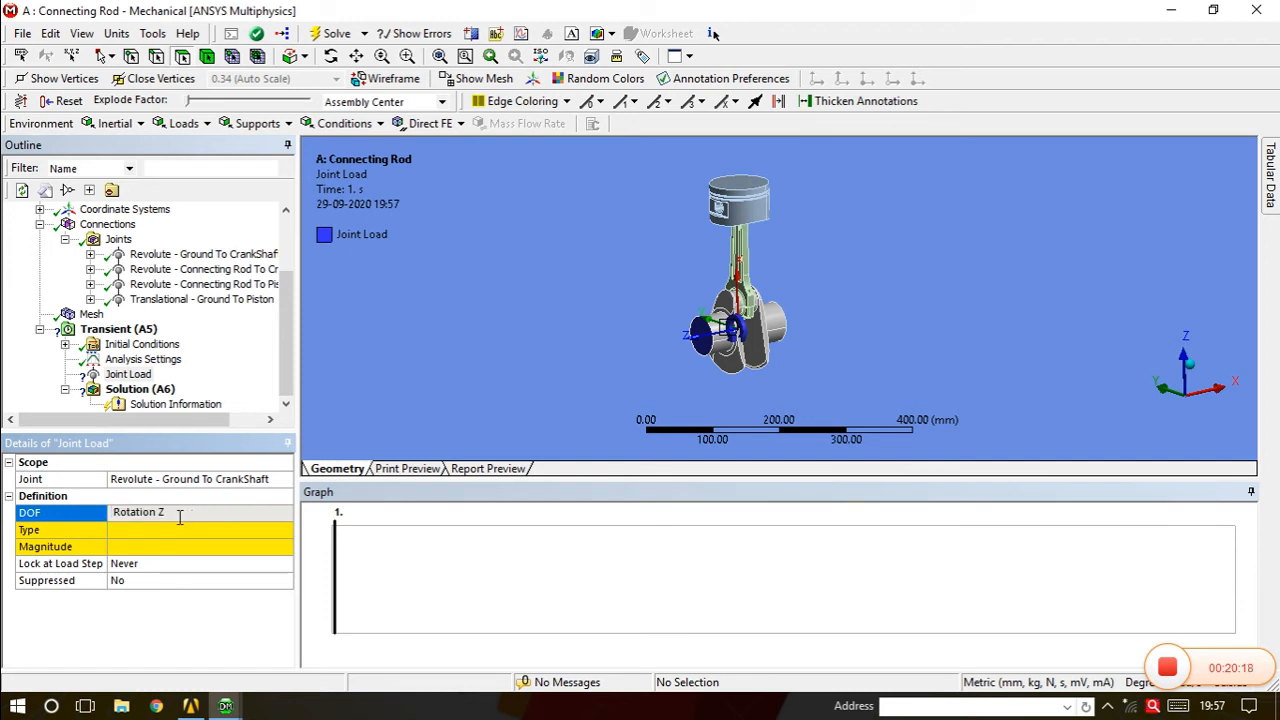
left_click(169, 529)
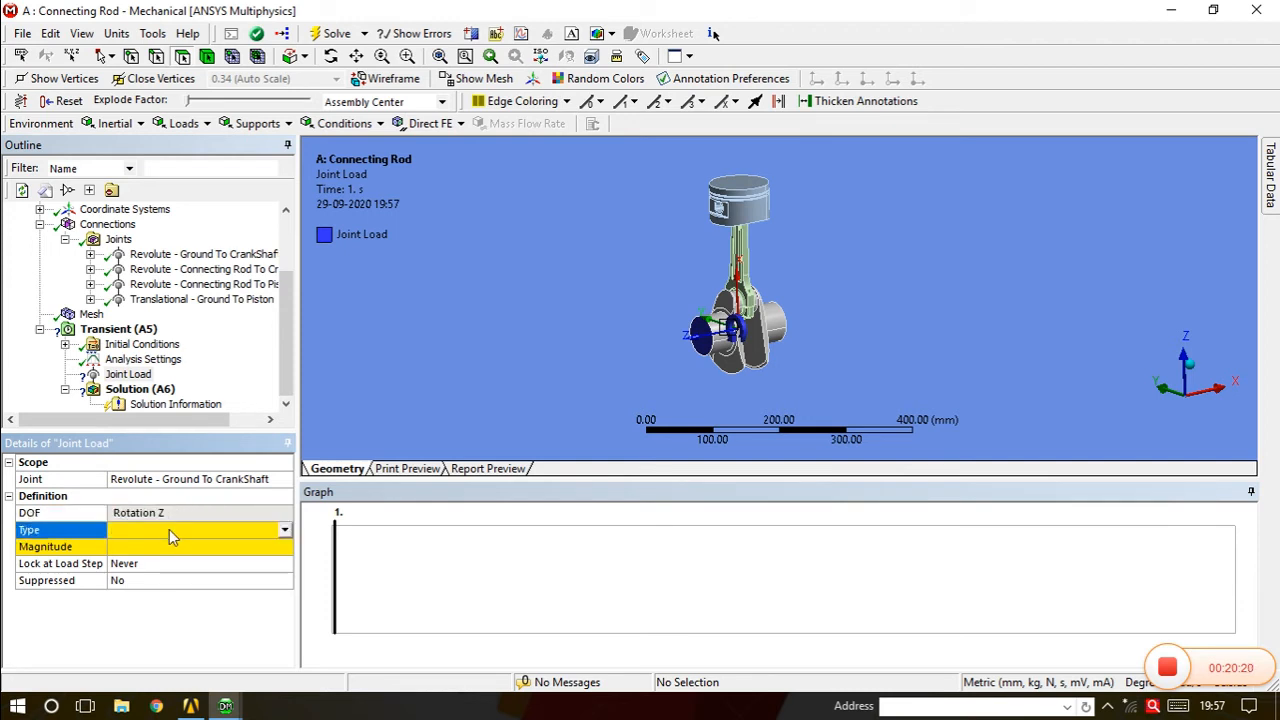
left_click(283, 534)
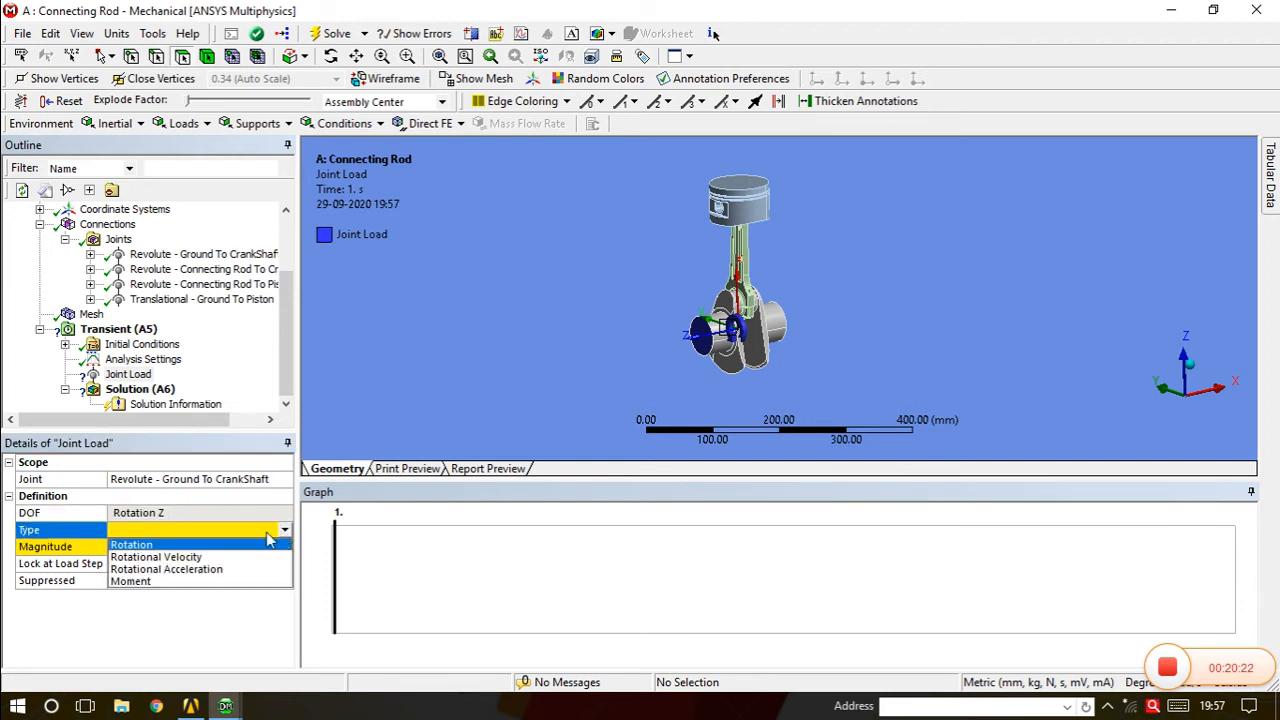
left_click(152, 546)
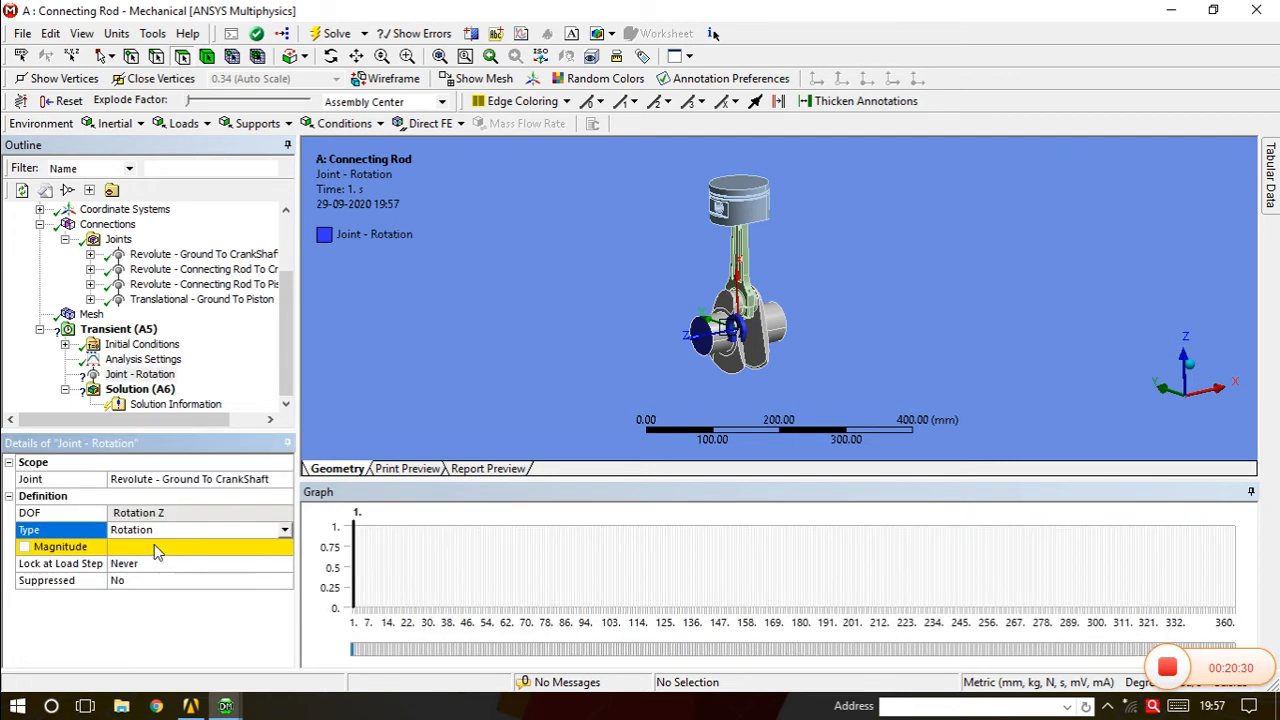
left_click(155, 549)
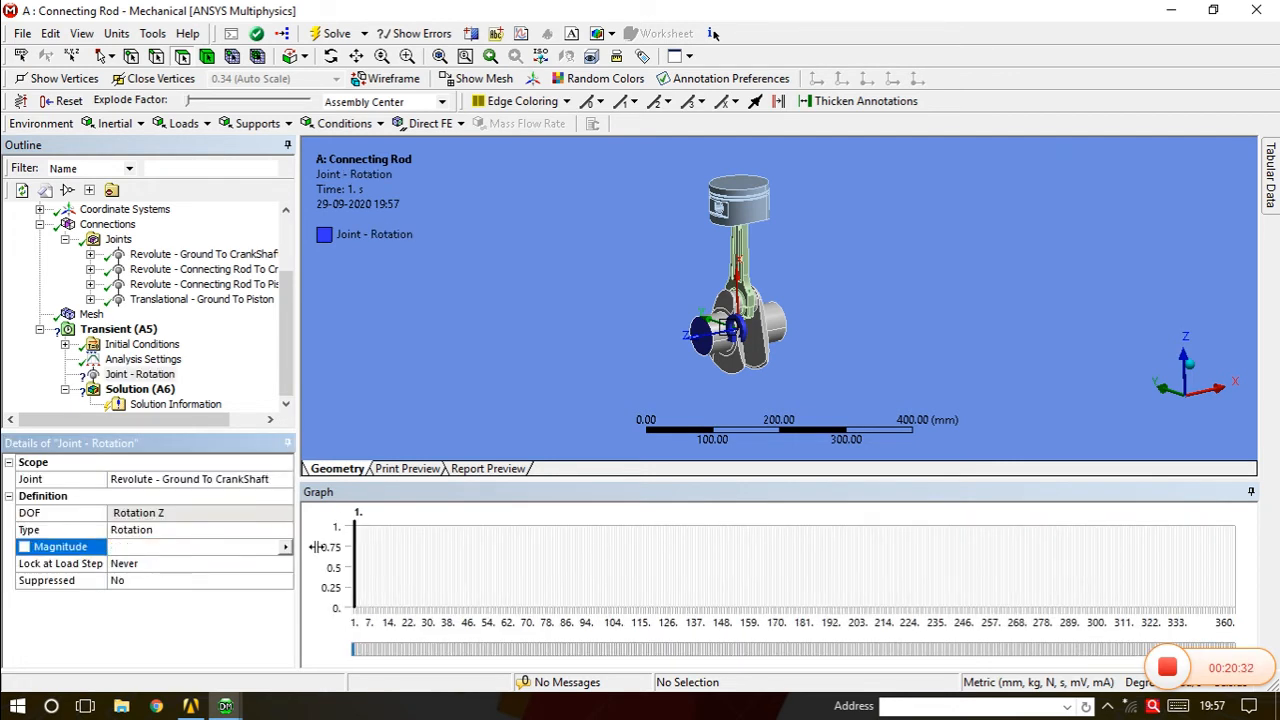
left_click(285, 550)
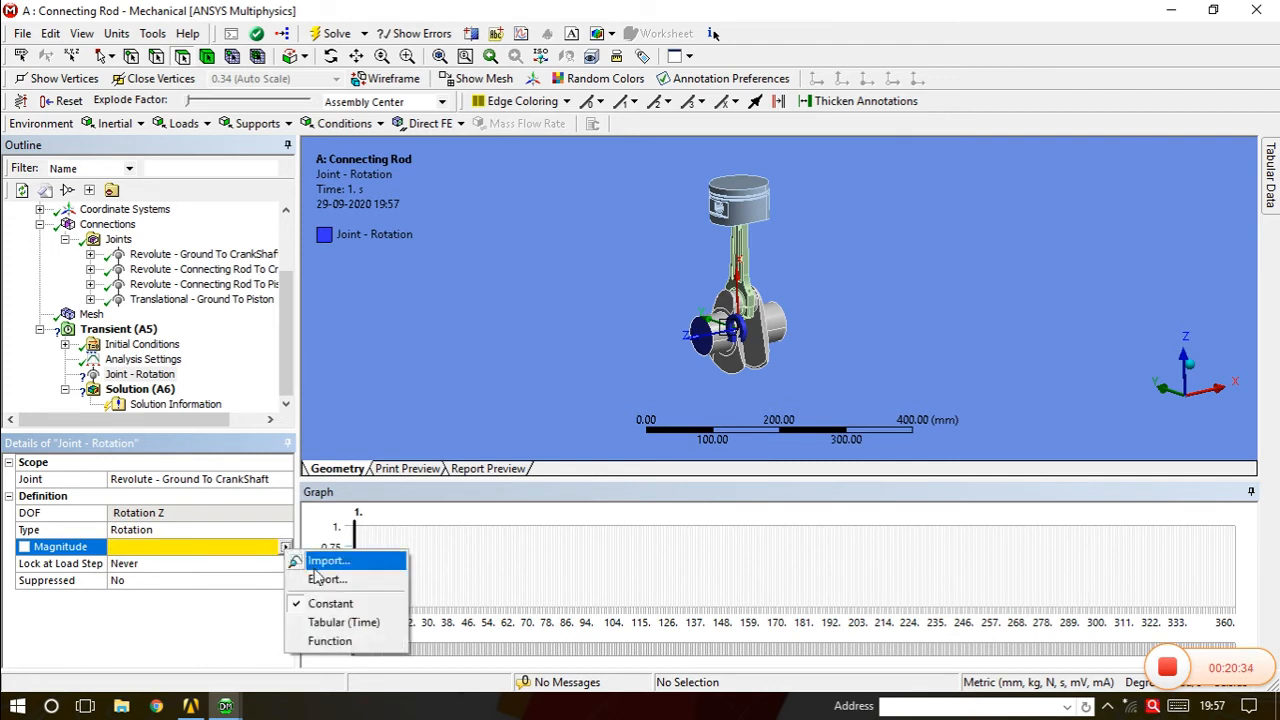
left_click(338, 625)
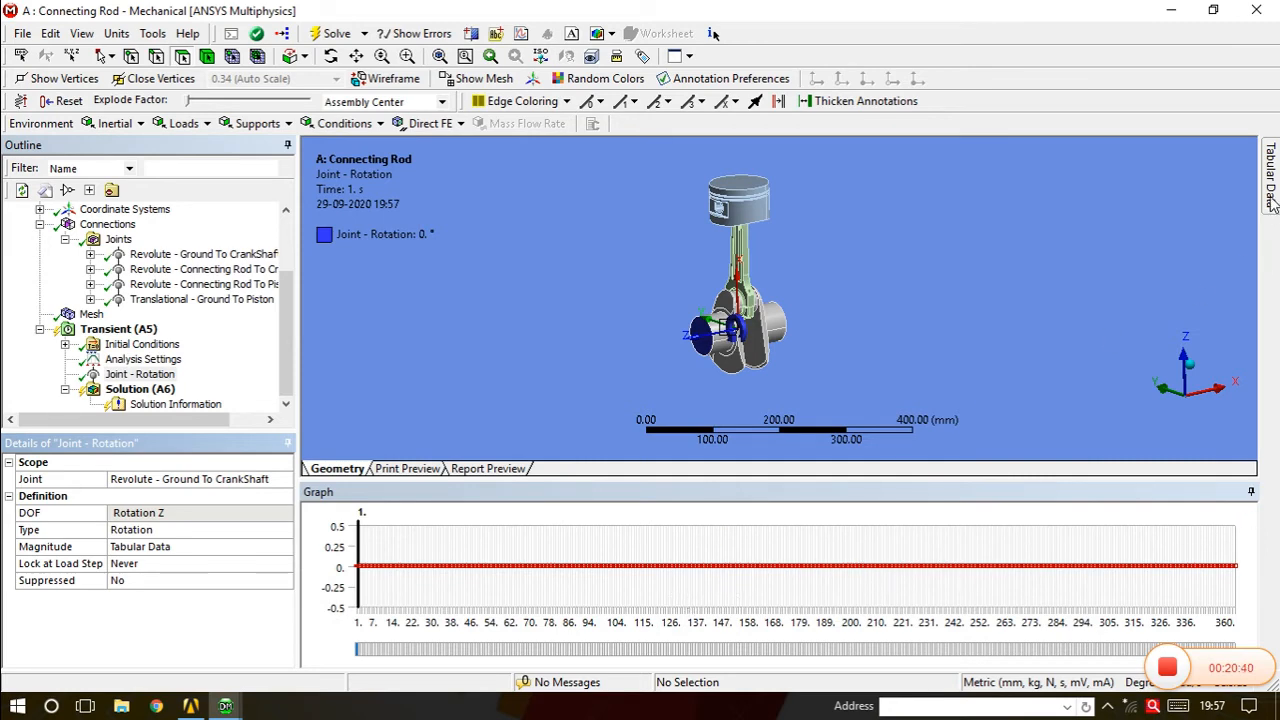
In the Joint - Rotation tabular data, enter 1° at 1 s and 360° at the final 360 s row.
mouse_move(1273, 195)
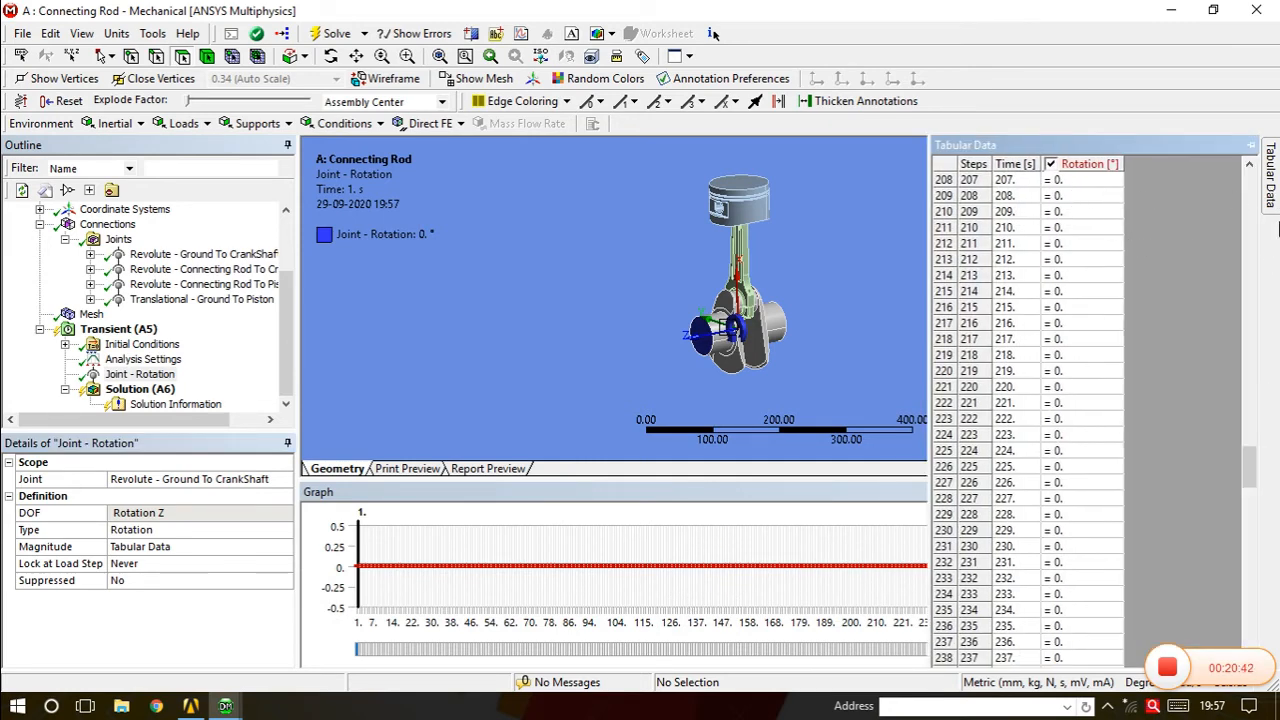
left_click_drag(1250, 467, 1250, 190)
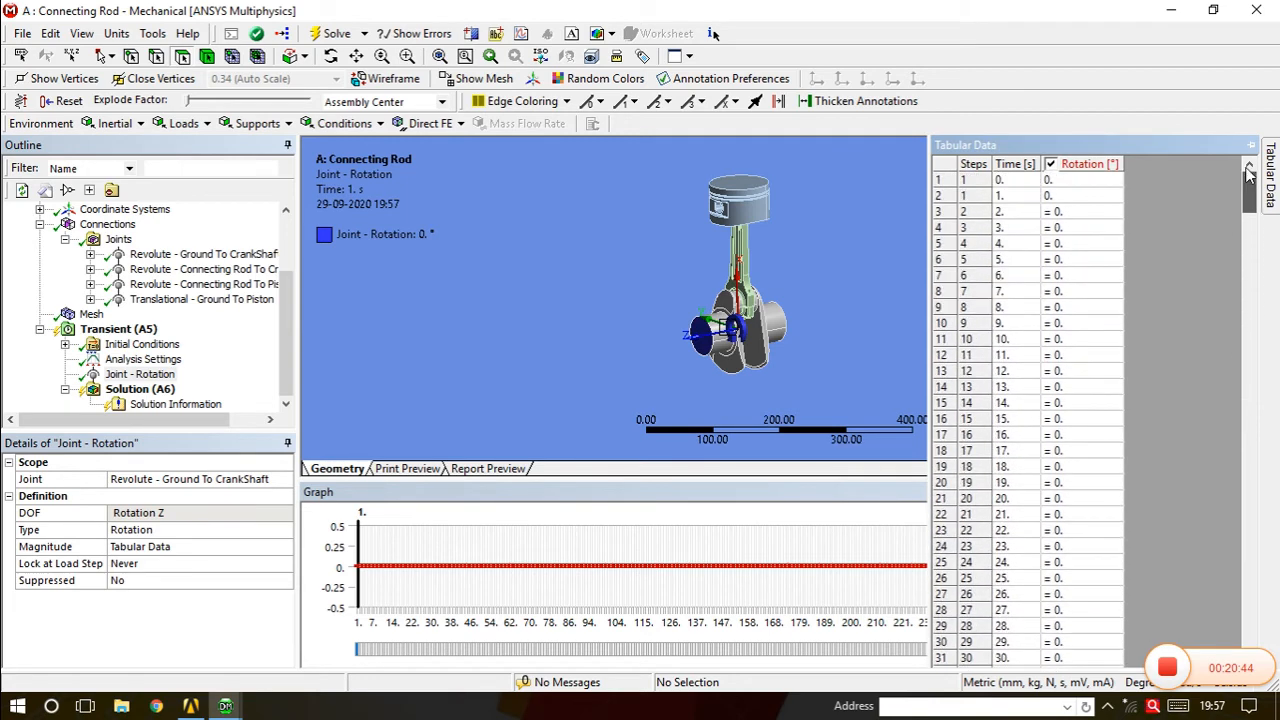
left_click(1057, 196)
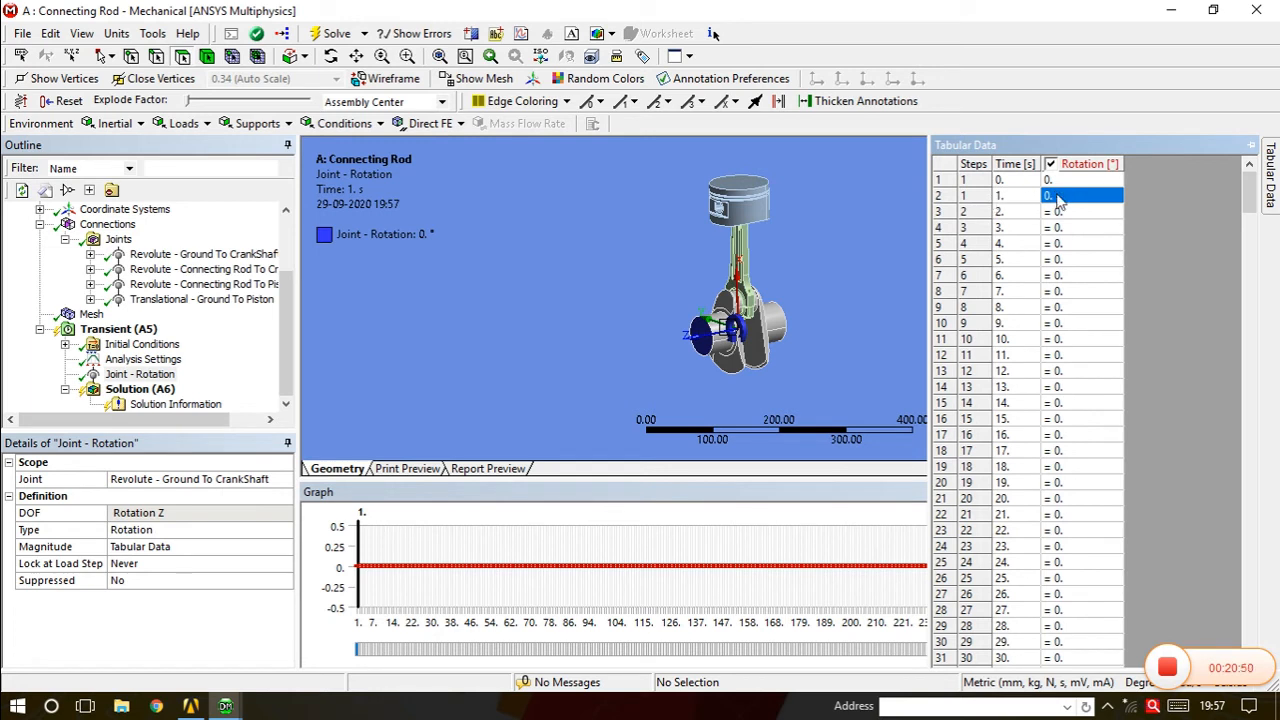
type("1")
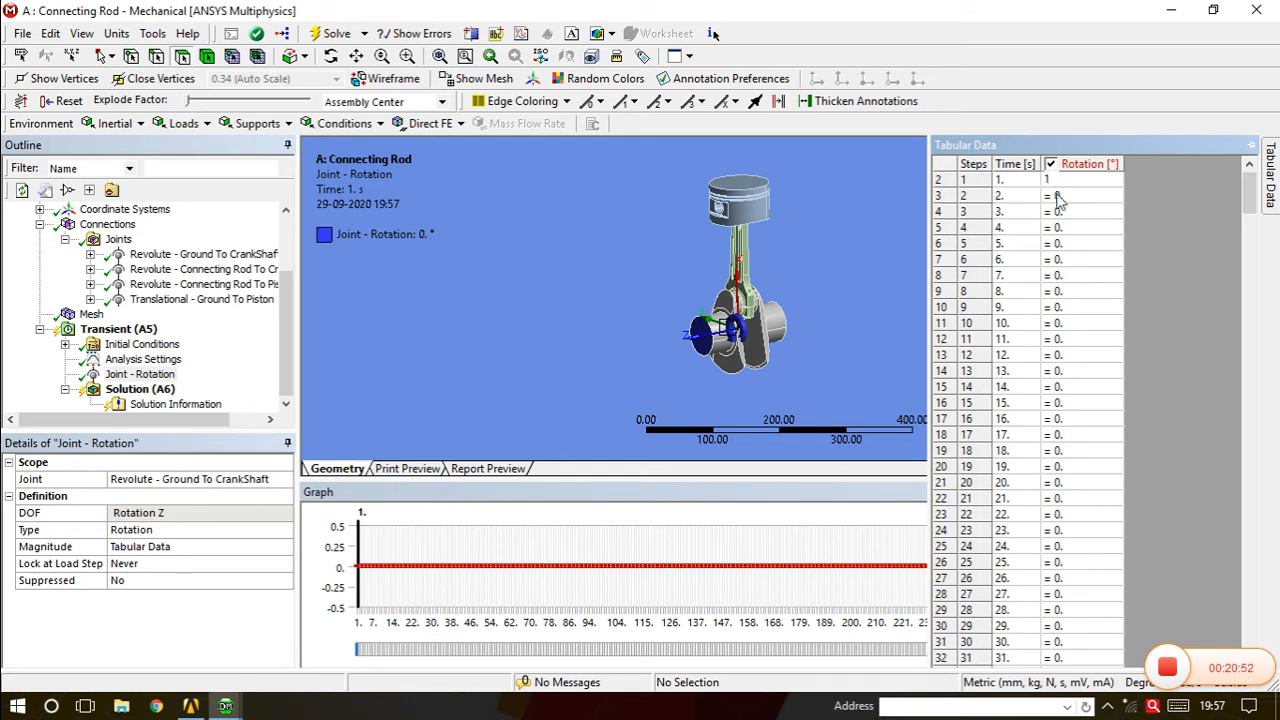
key("Return")
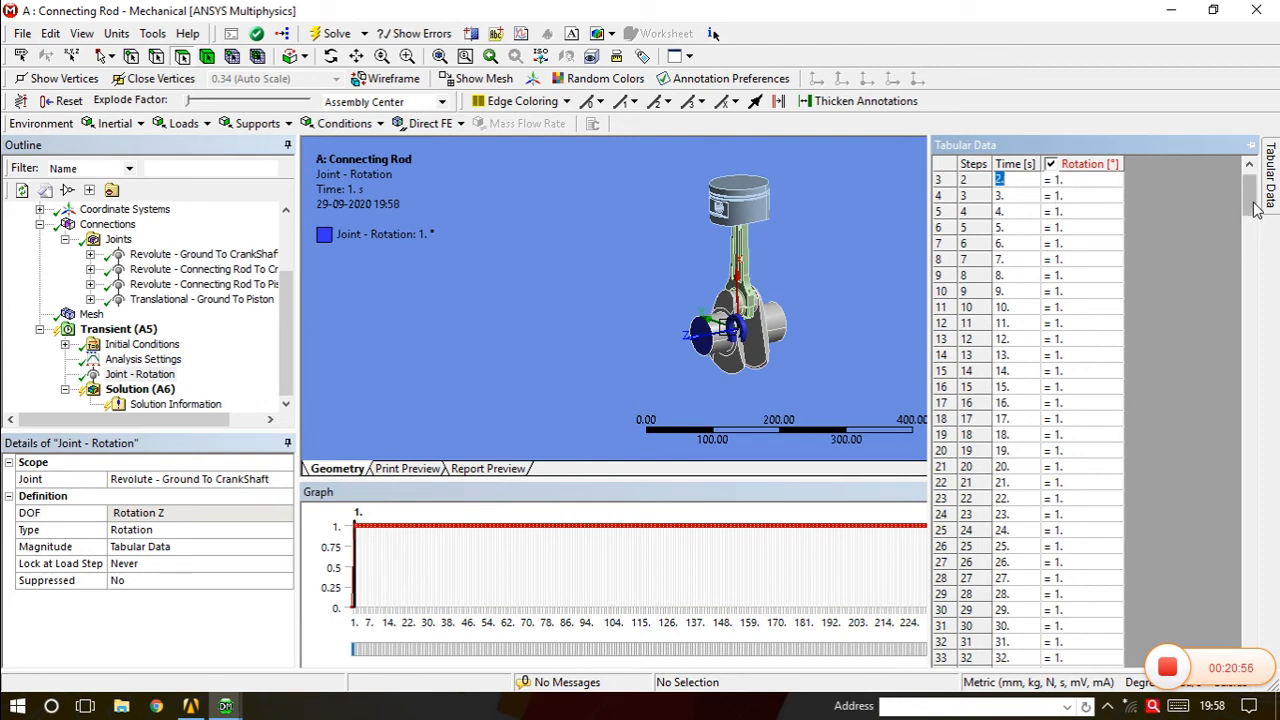
scroll(1066, 205, "up", 1)
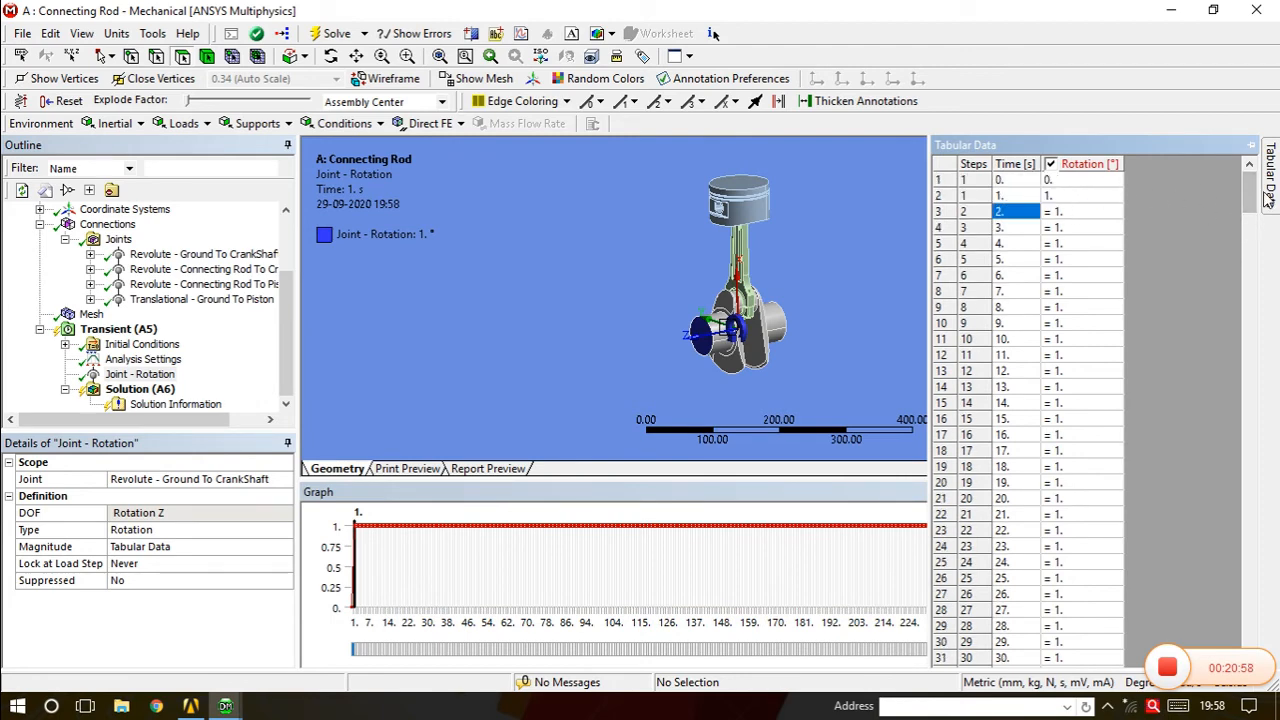
left_click_drag(1250, 192, 1256, 632)
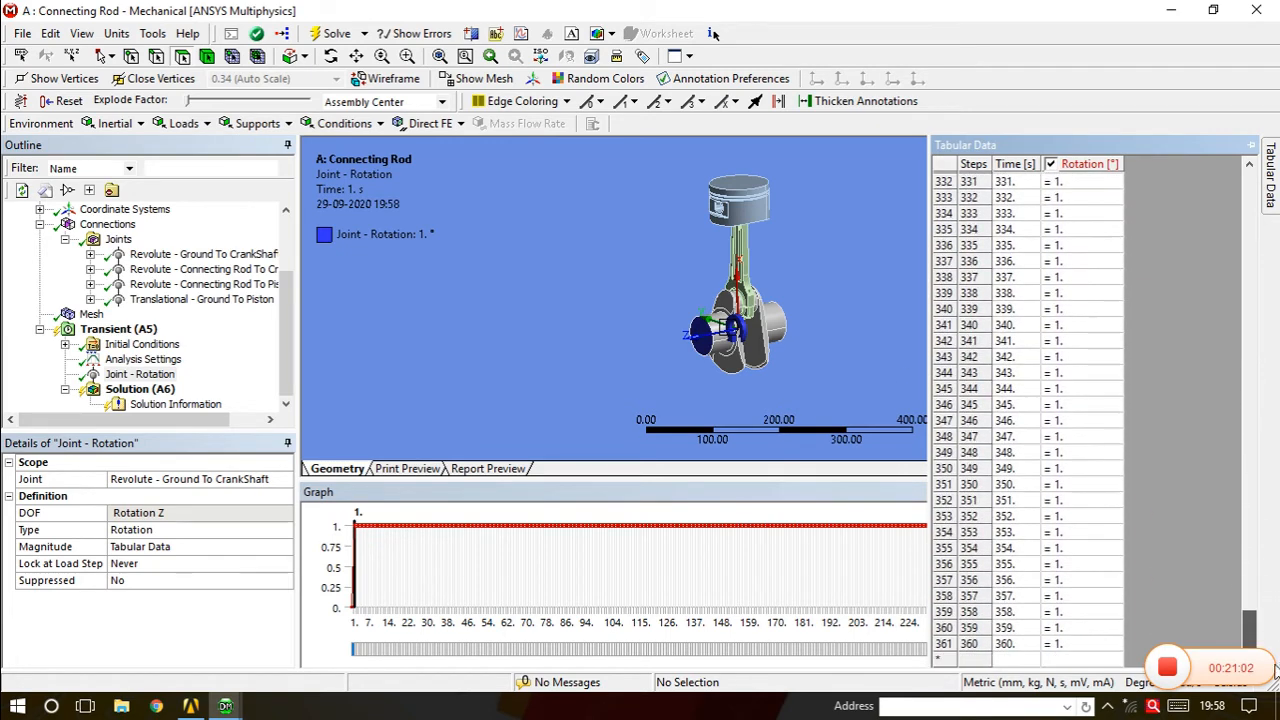
left_click(1071, 646)
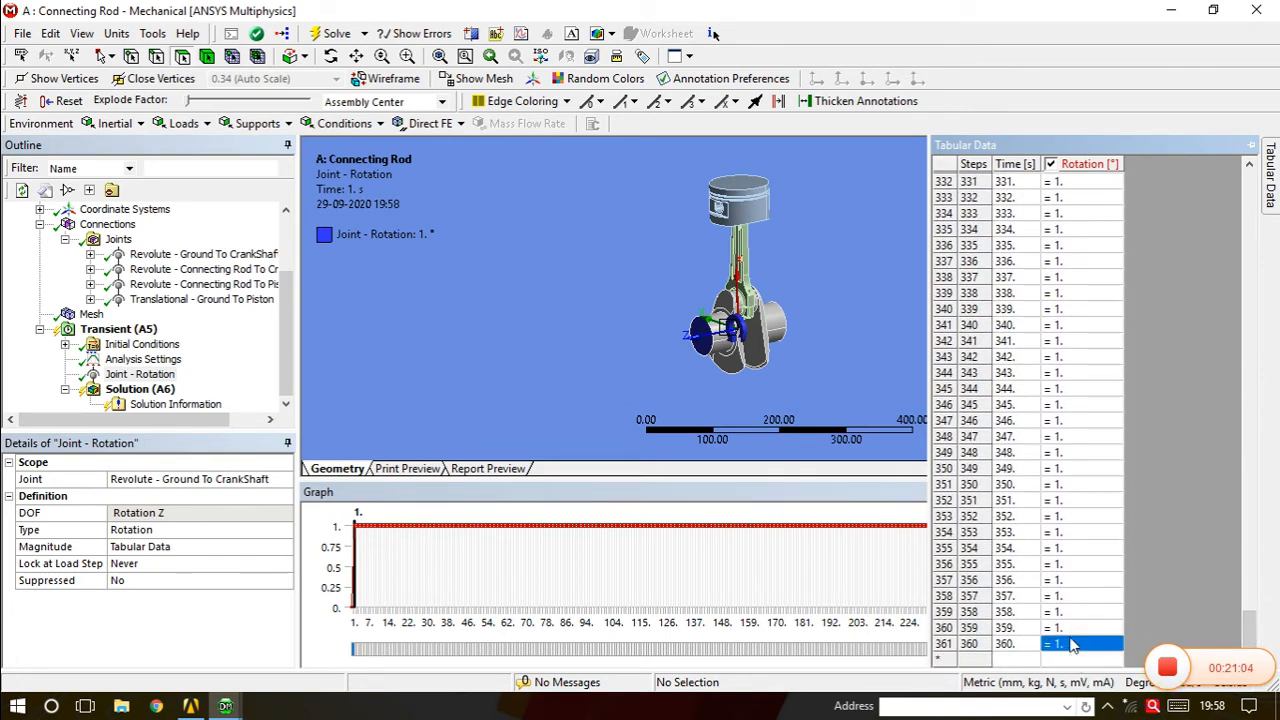
type("360")
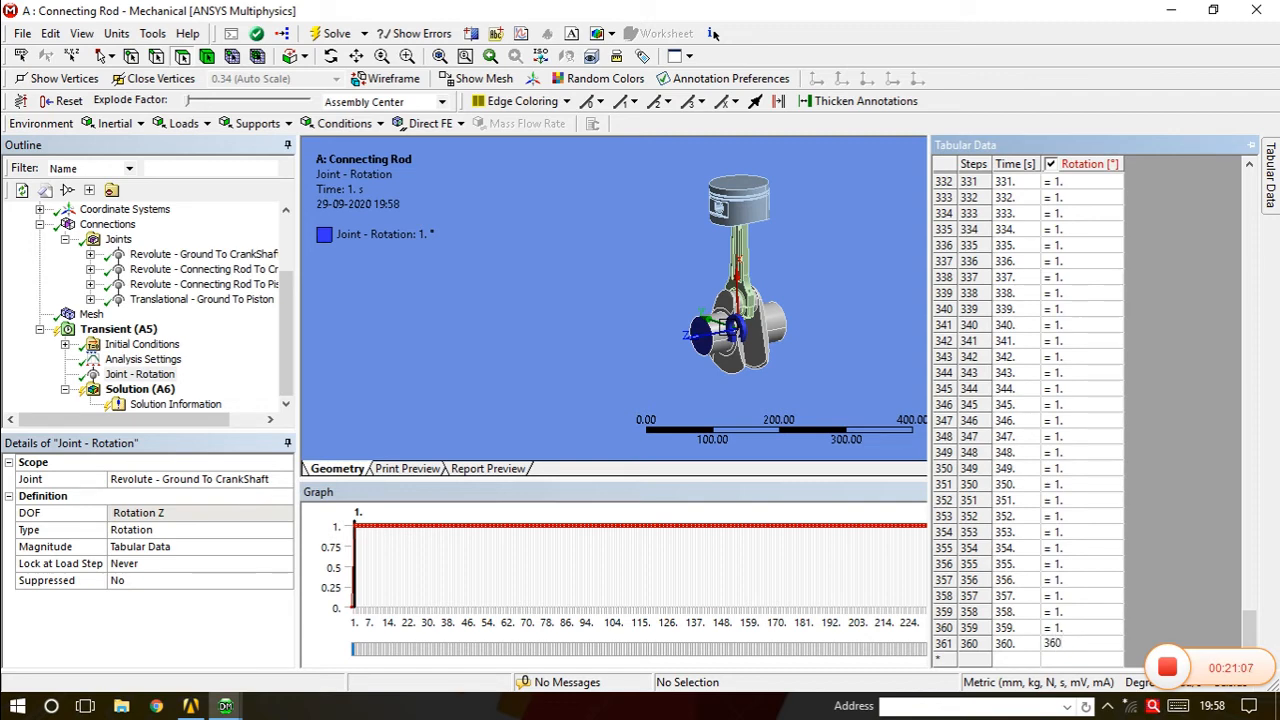
key("Return")
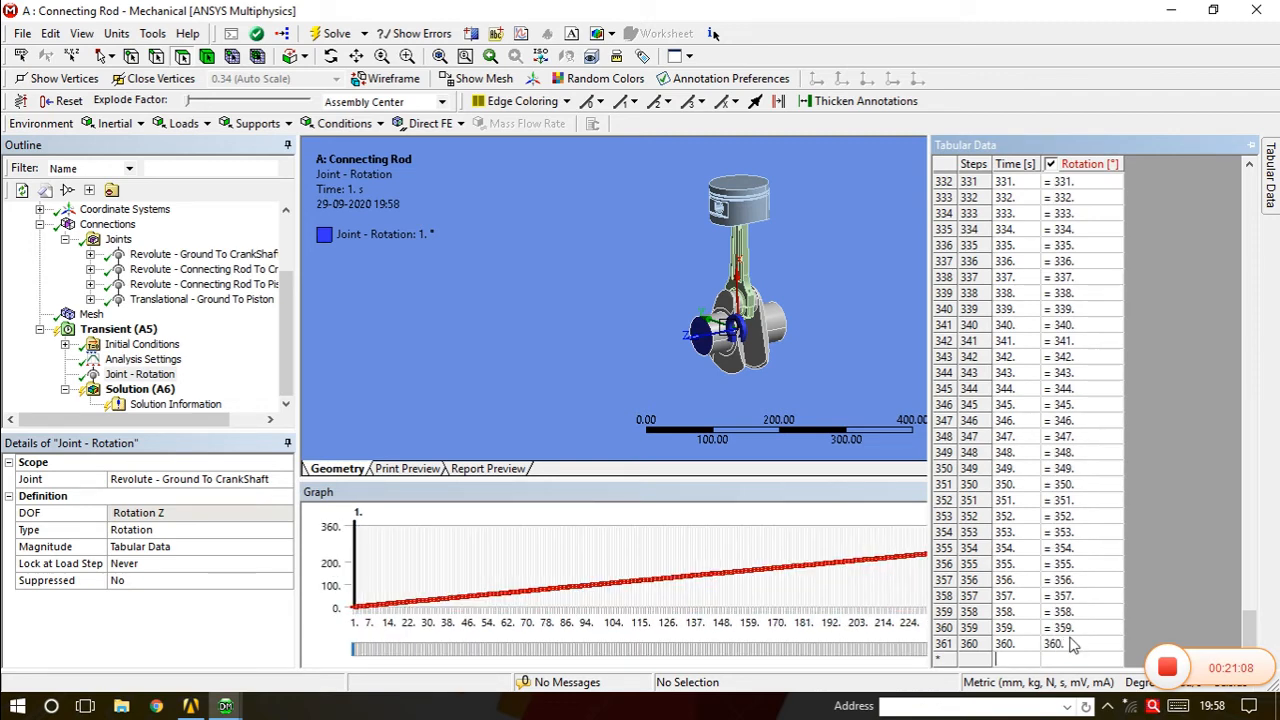
left_click_drag(1250, 630, 1255, 168)
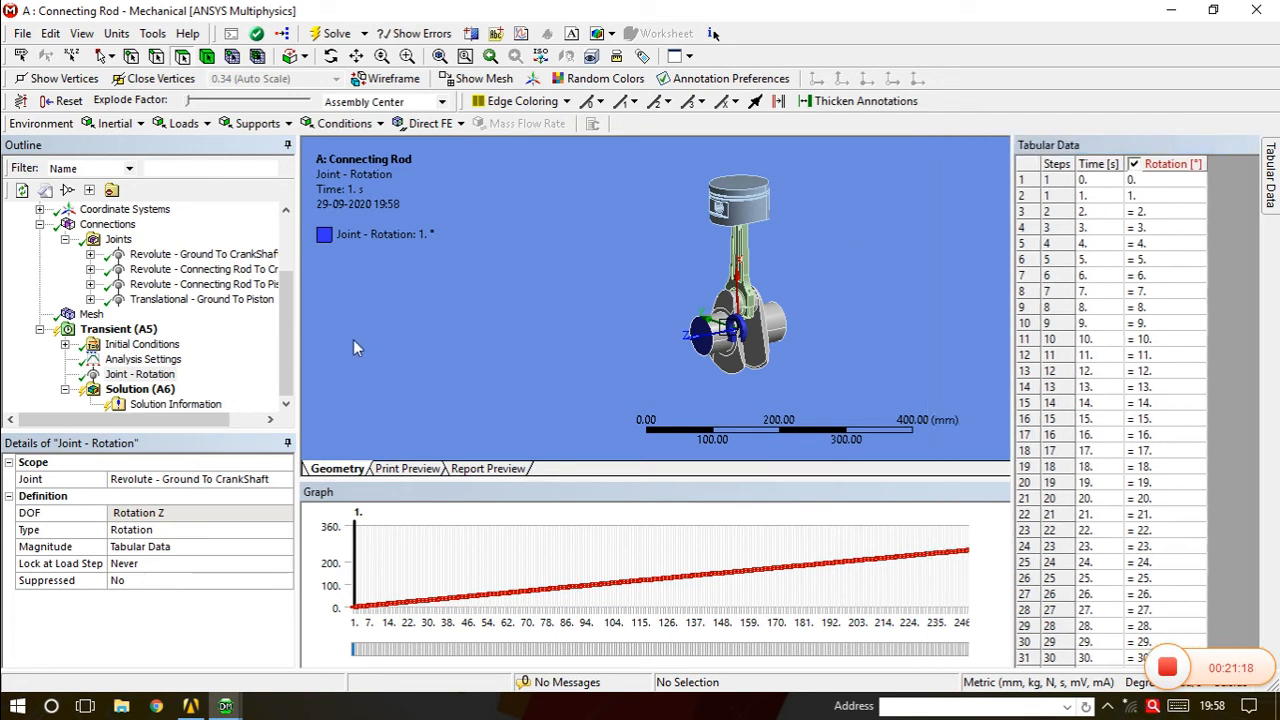
middle_click_drag(760, 350, 785, 345)
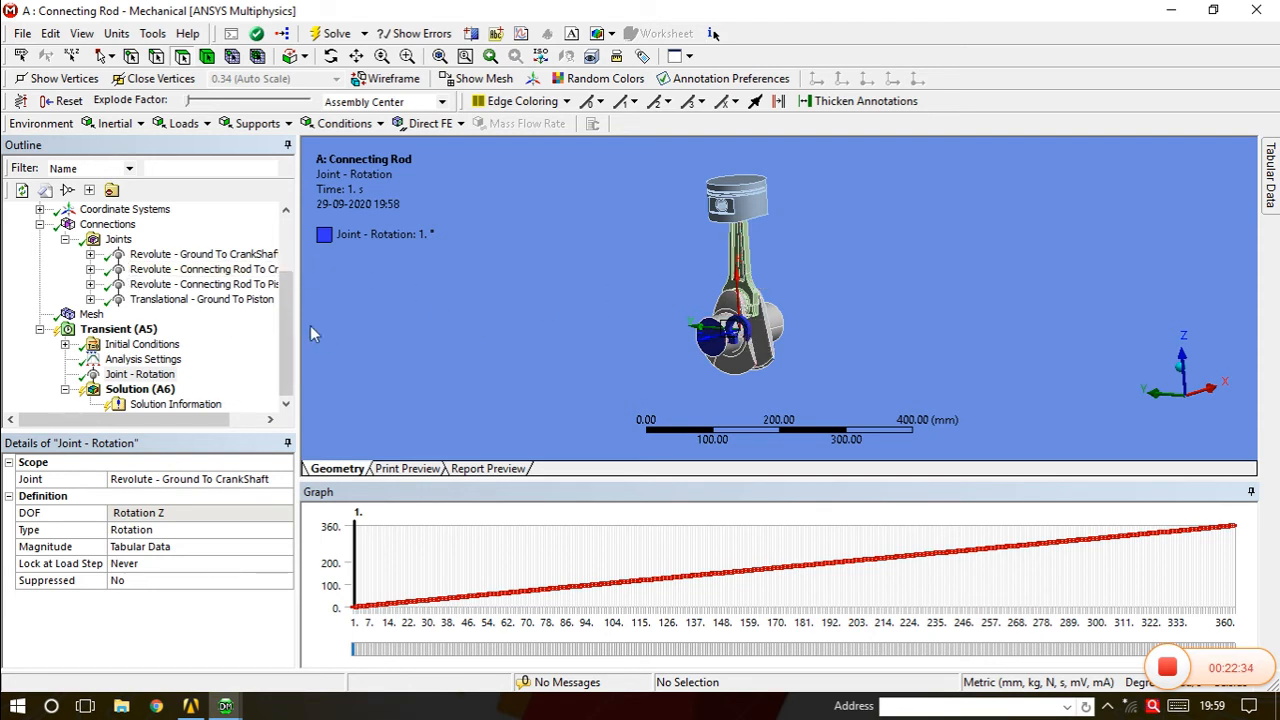
left_click_drag(285, 290, 297, 230)
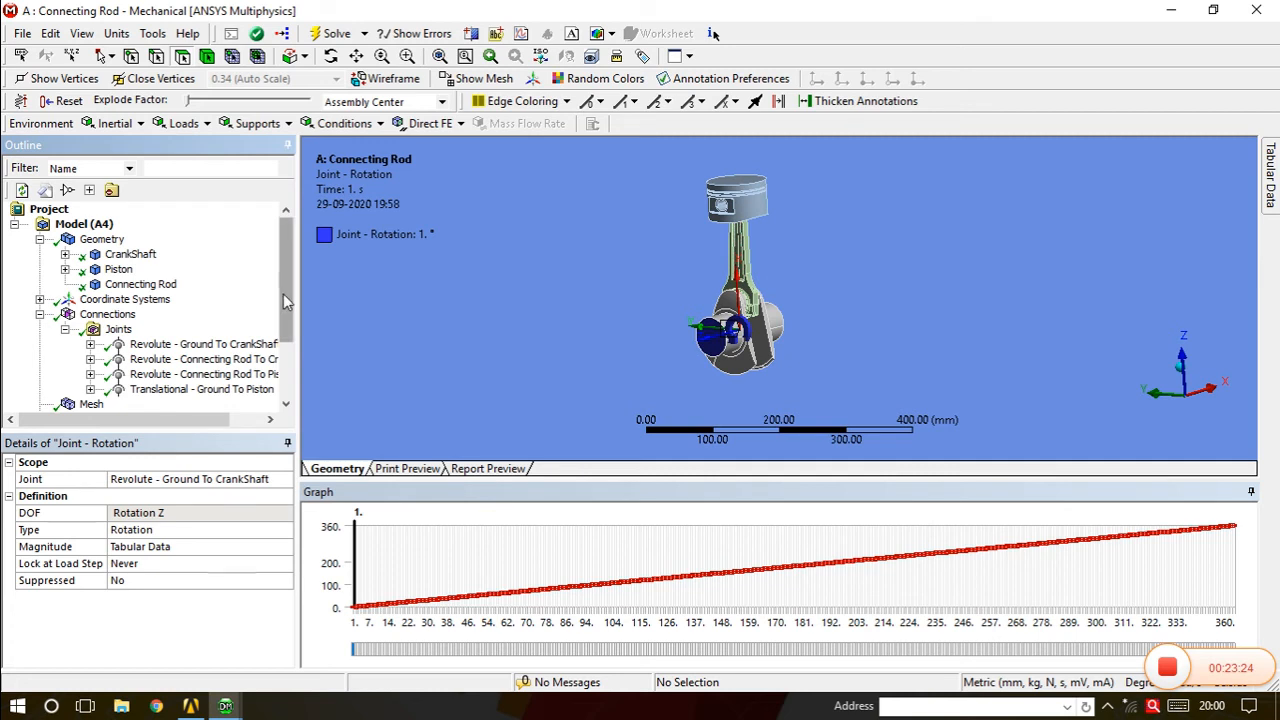
scroll(283, 294, "down", 2)
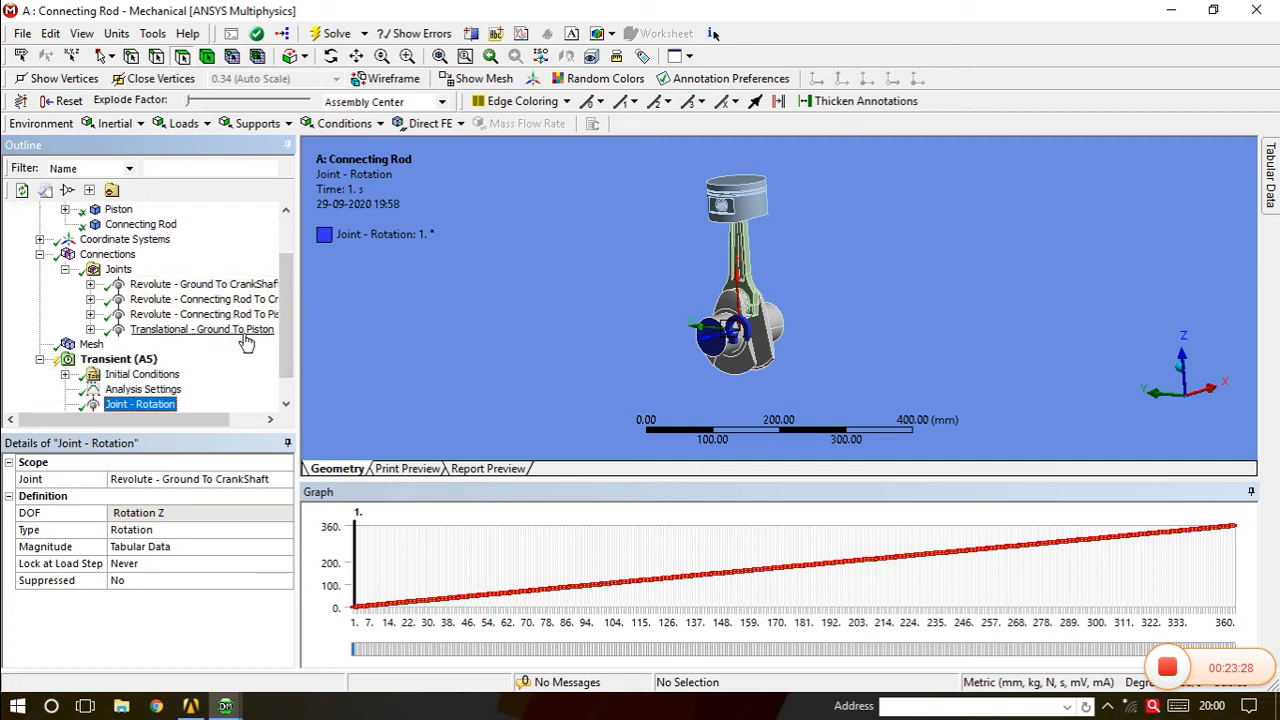
scroll(287, 365, "down", 1)
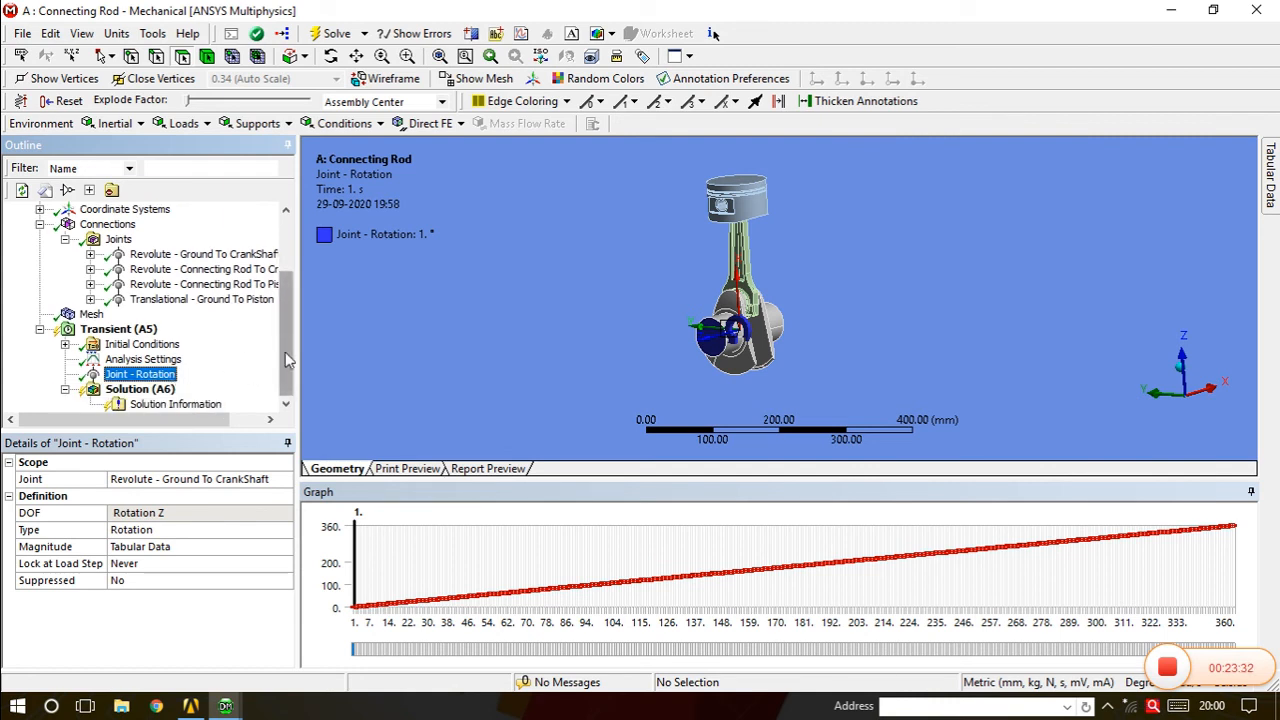
Solve the transient piston–crankshaft analysis.
left_click(325, 38)
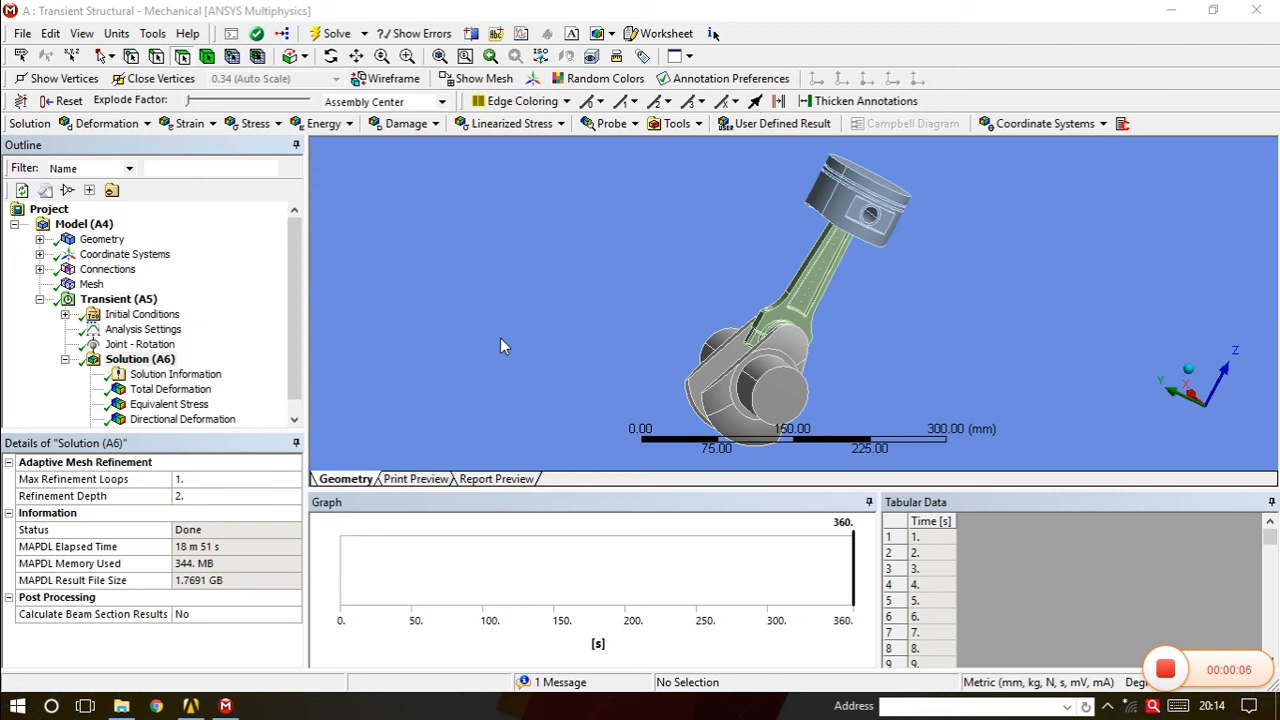
middle_click_drag(894, 219, 702, 196)
middle_click_drag(933, 369, 678, 341)
middle_click_drag(797, 340, 616, 368)
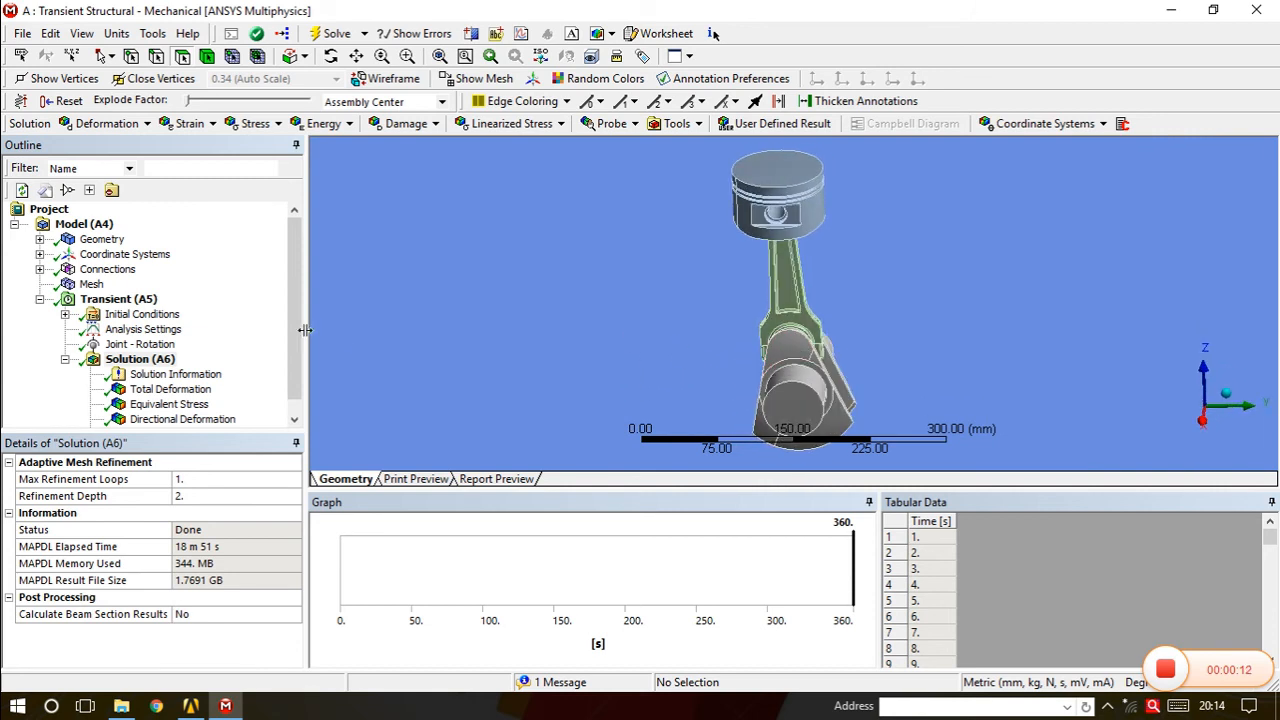
Display Equivalent Stress under Solution (A6), peaking at 101.12 MPa on the connecting rod.
left_click(140, 358)
scroll(140, 358, "down", 1)
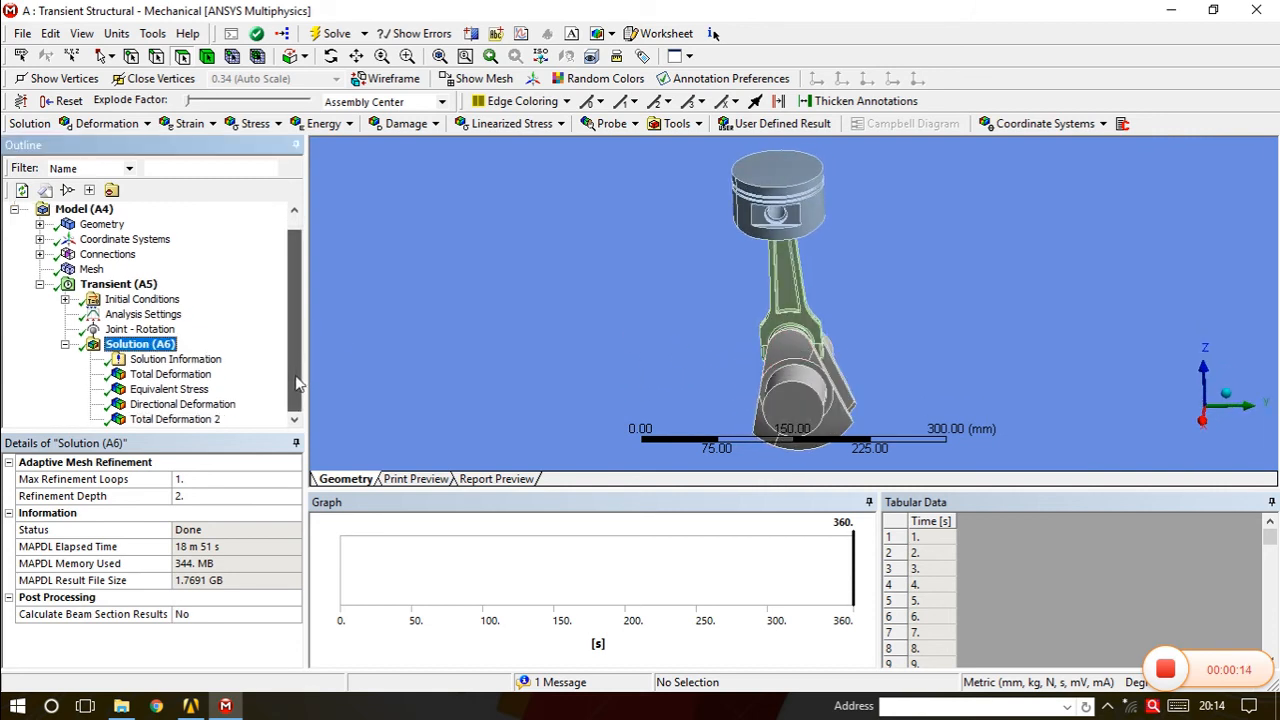
middle_click_drag(828, 387, 705, 364)
middle_click_drag(793, 356, 783, 367)
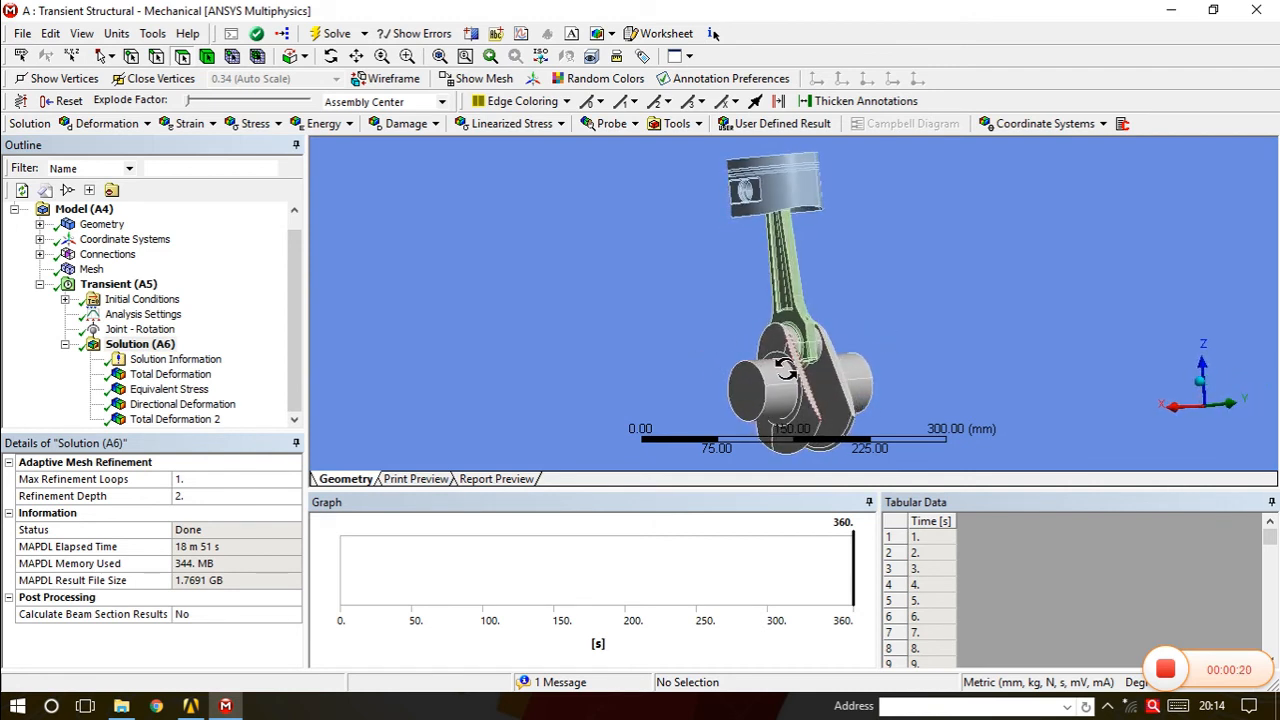
left_click(185, 391)
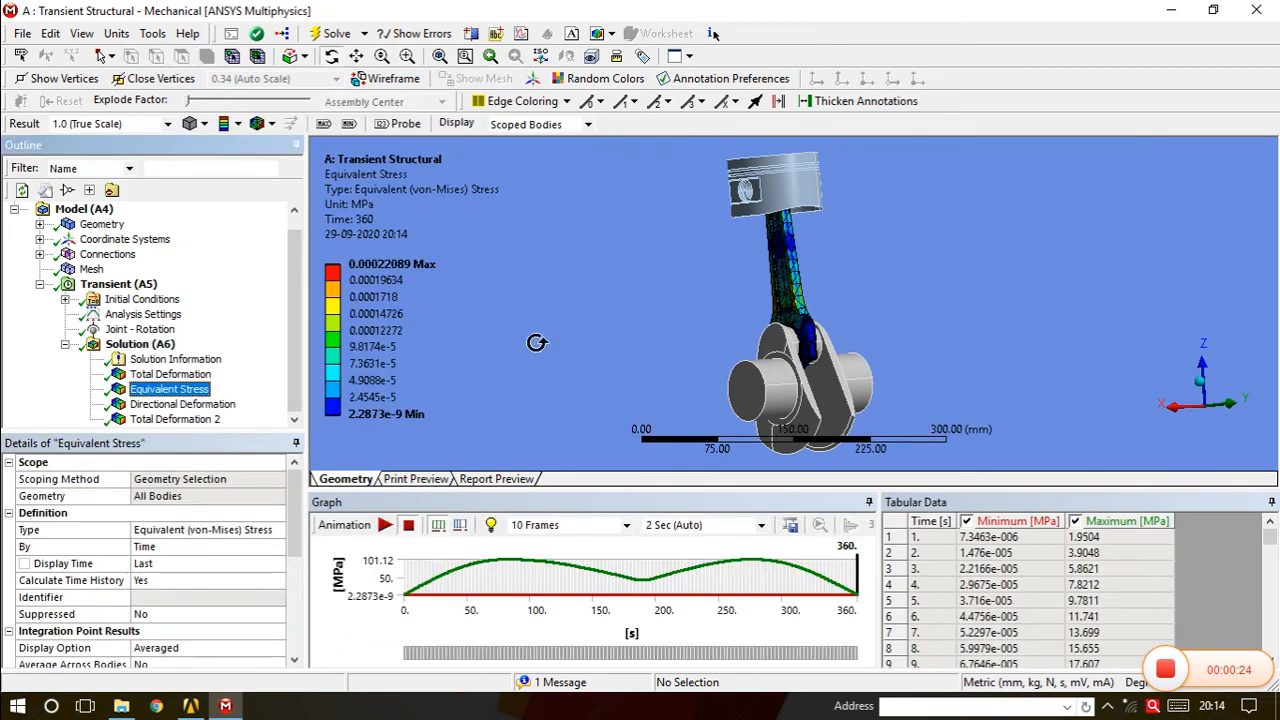
Play the Equivalent Stress animation across the 0–360 s crank rotation.
left_click_drag(789, 378, 826, 383)
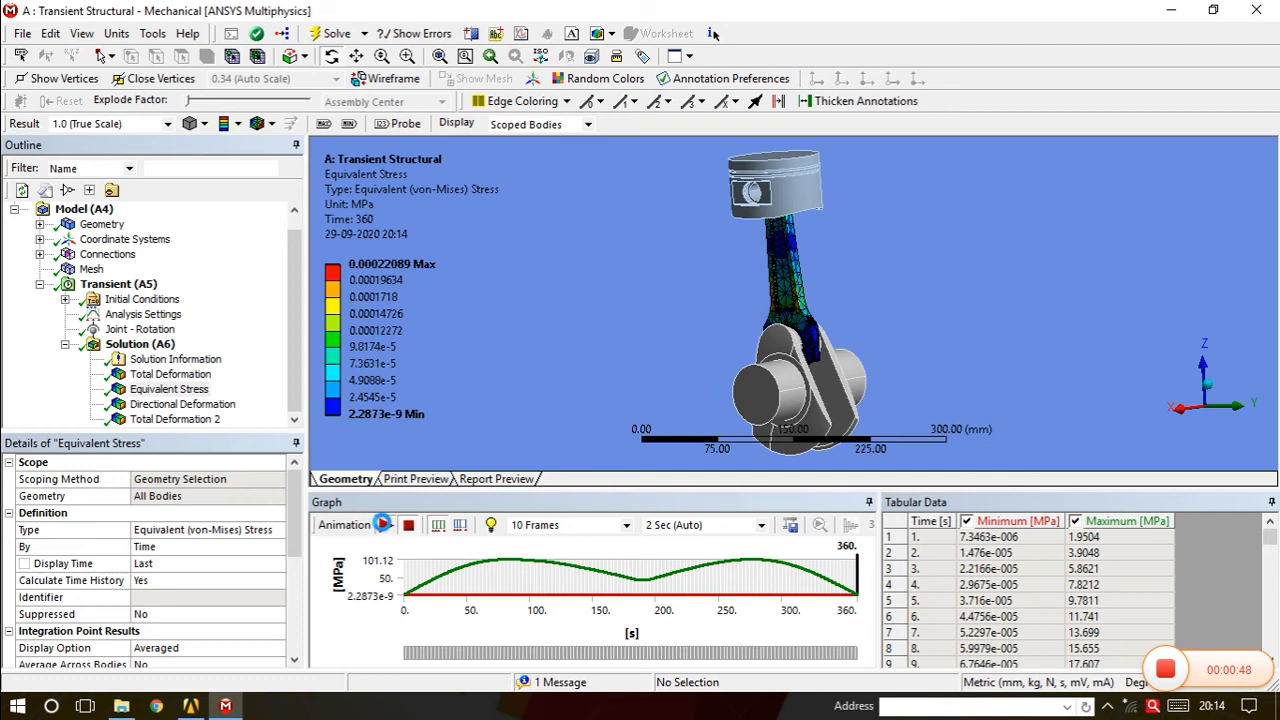
left_click(383, 527)
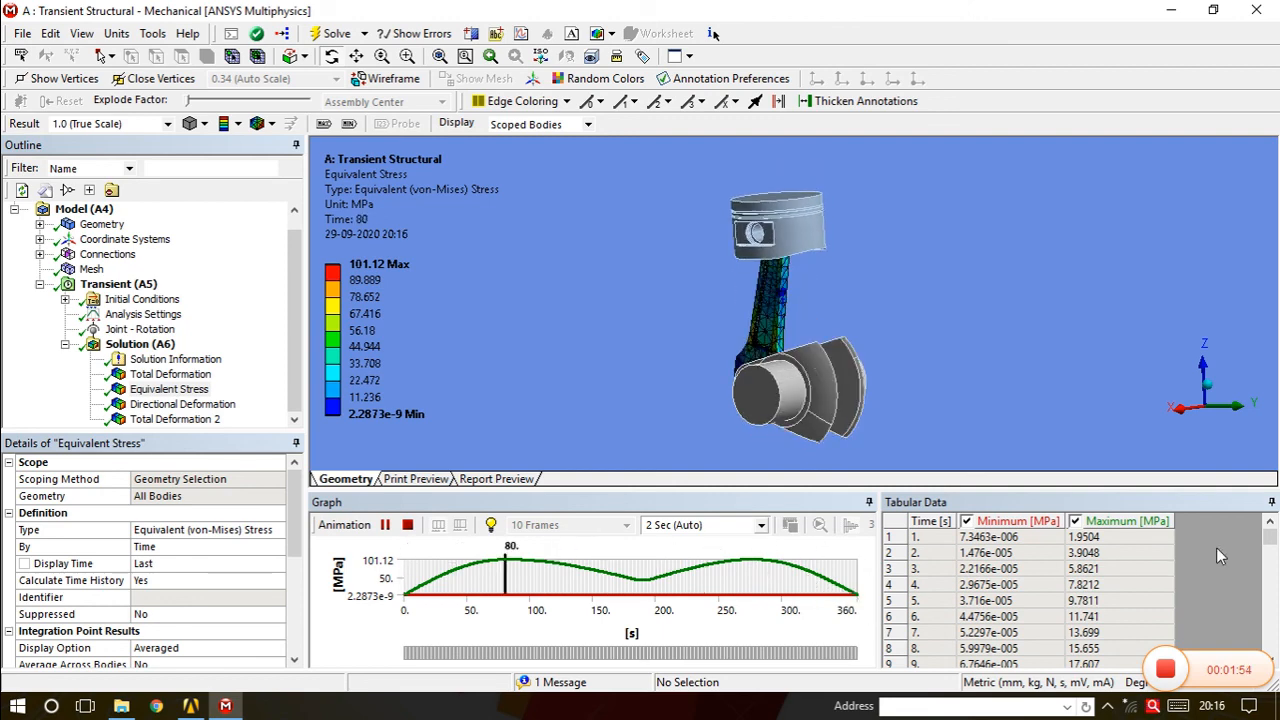
Show the Y-axis Directional Deformation result (-50.099 to 53.52 mm) and play its animation.
left_click_drag(1200, 683, 893, 706)
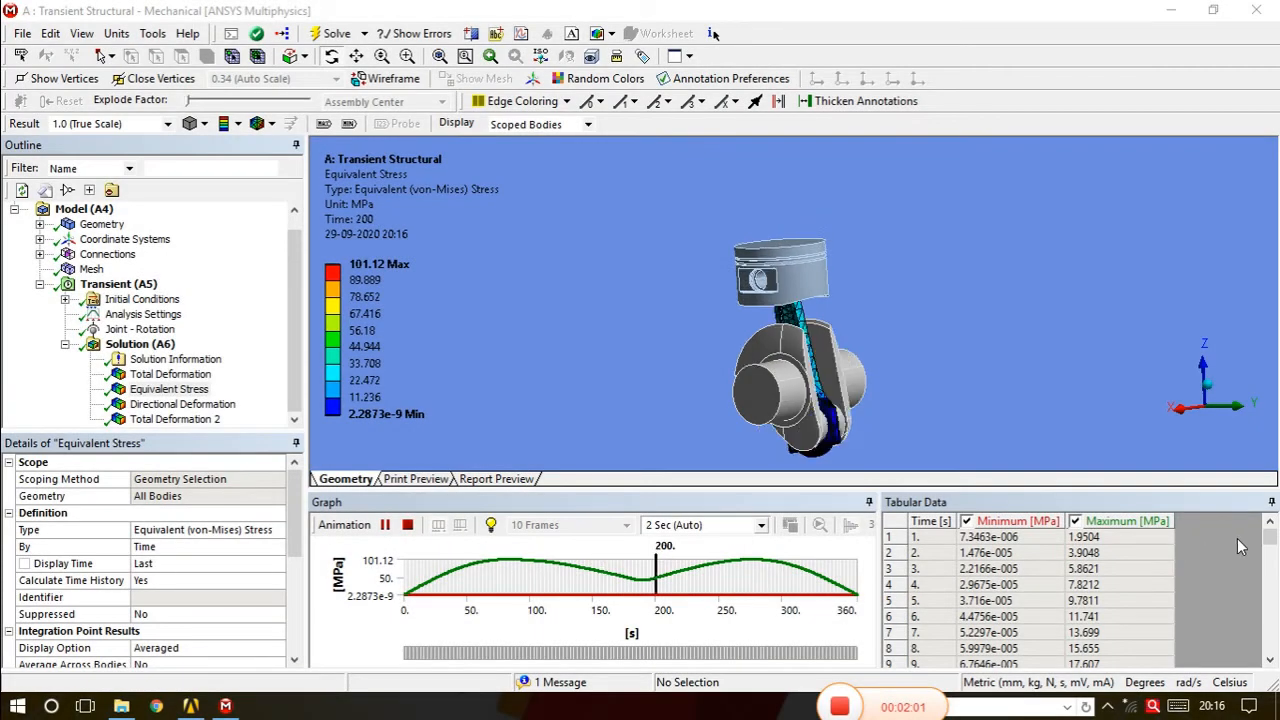
left_click_drag(1270, 538, 1275, 560)
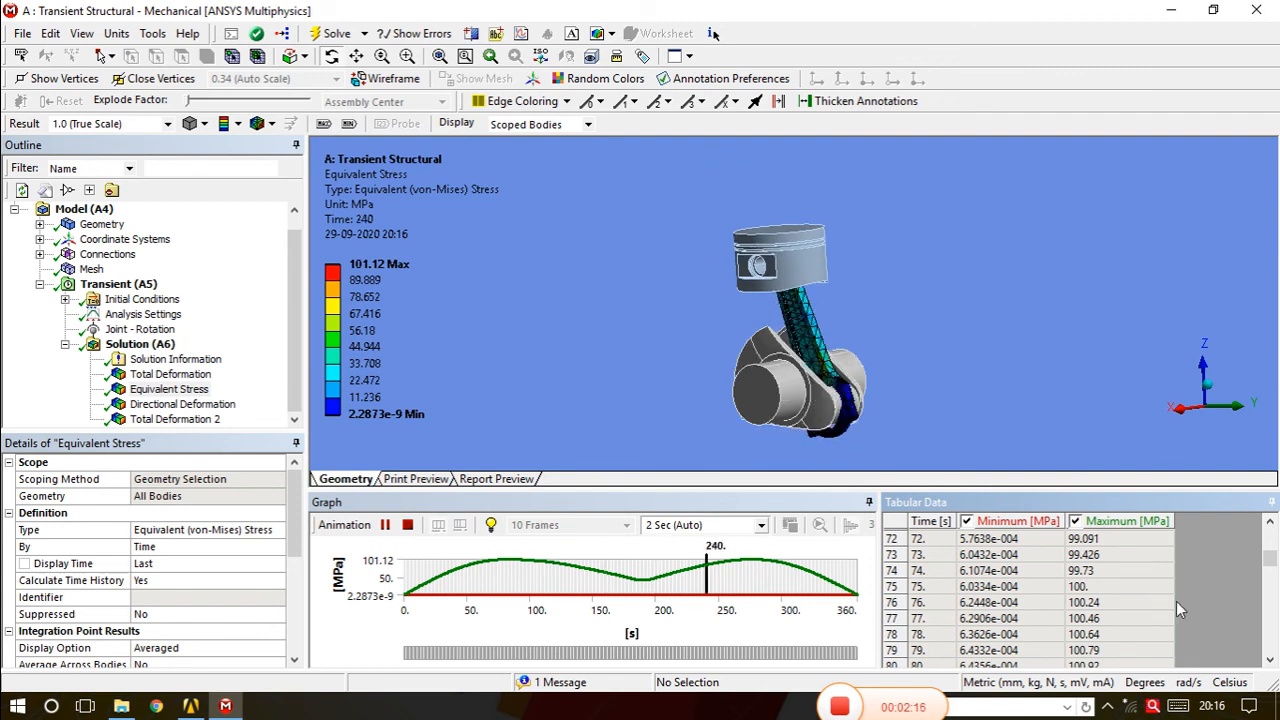
left_click_drag(1275, 570, 1274, 545)
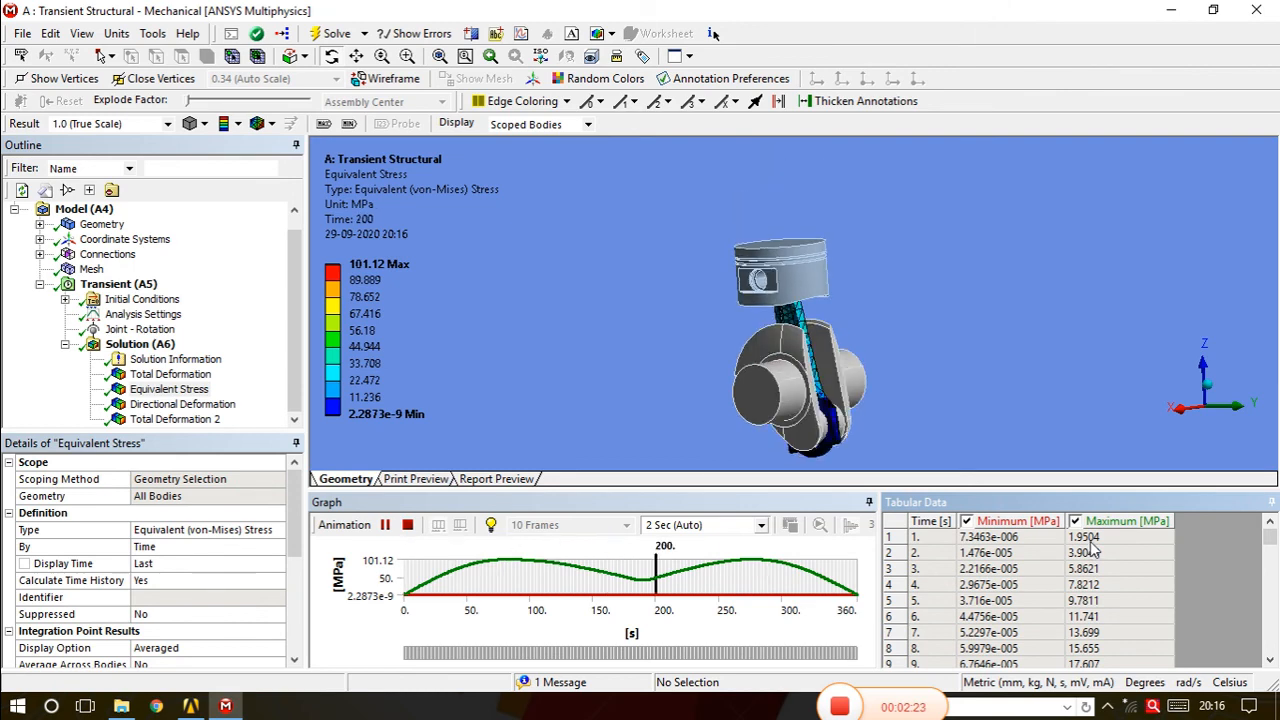
mouse_move(1272, 540)
left_mouse_down()
mouse_move(1271, 578)
mouse_move(1270, 538)
left_mouse_up()
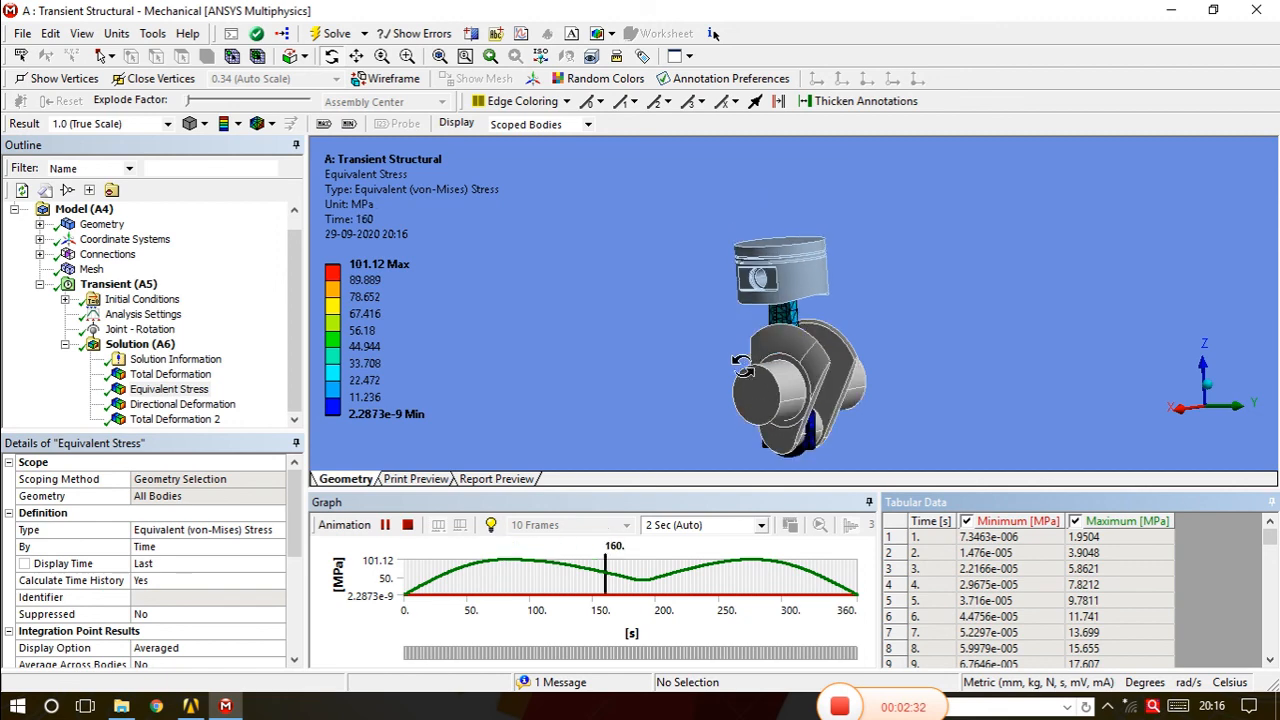
left_click(230, 405)
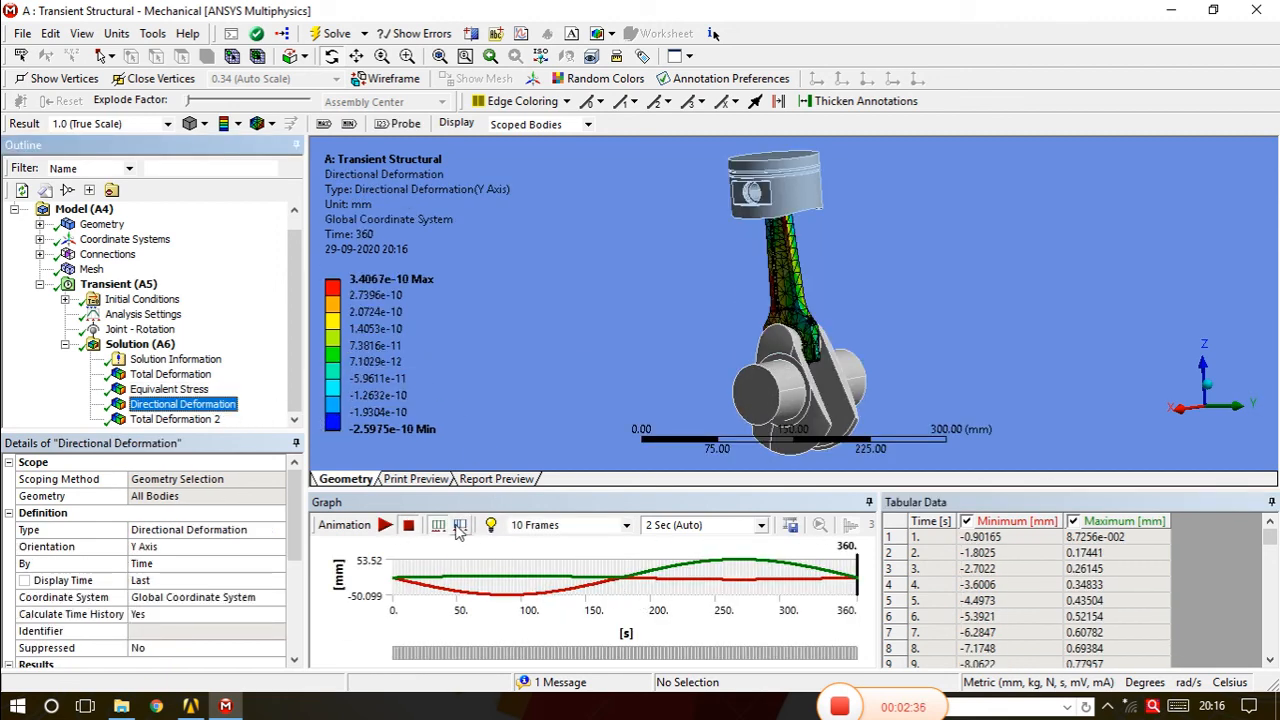
left_click(385, 525)
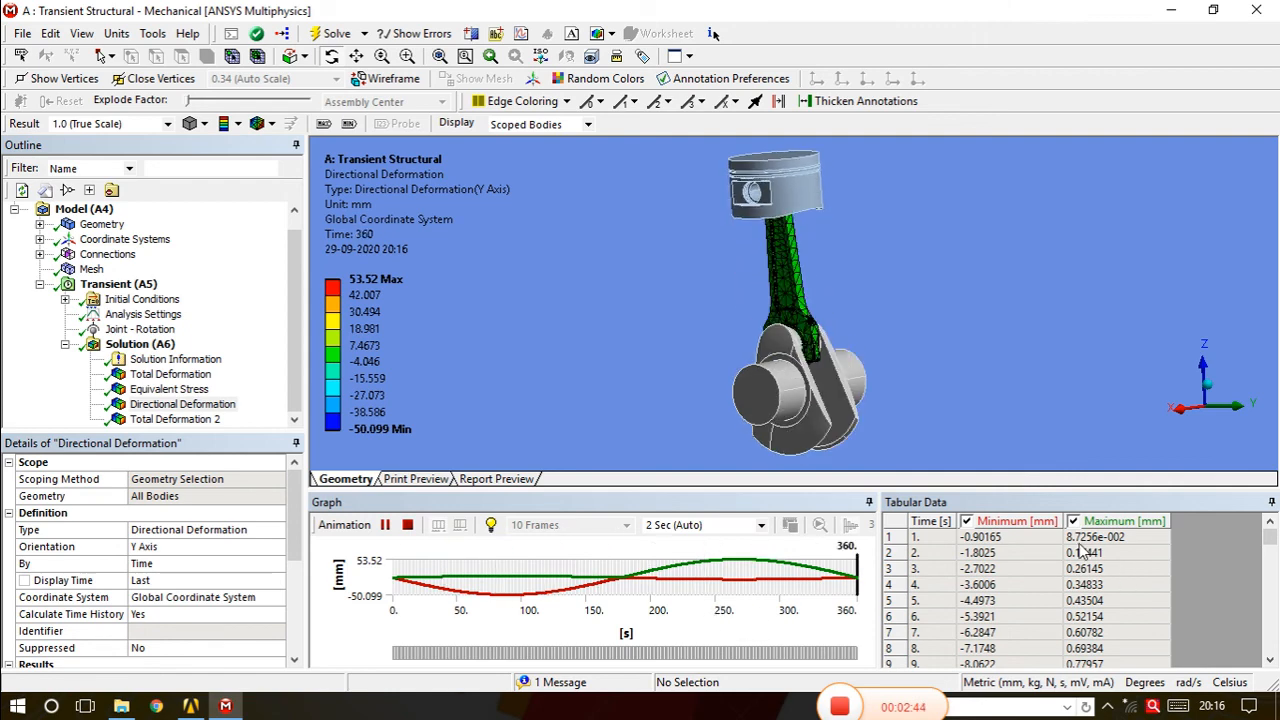
mouse_move(1270, 537)
left_mouse_down()
mouse_move(1272, 650)
mouse_move(1270, 537)
left_mouse_up()
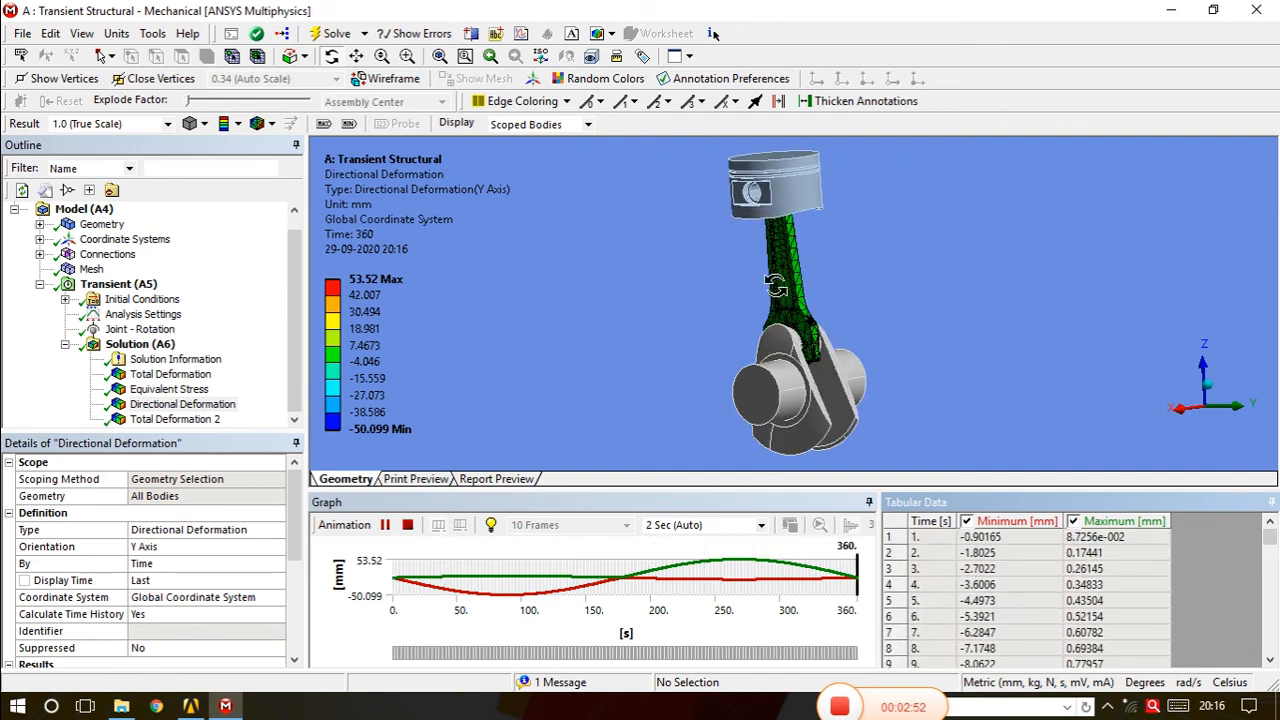